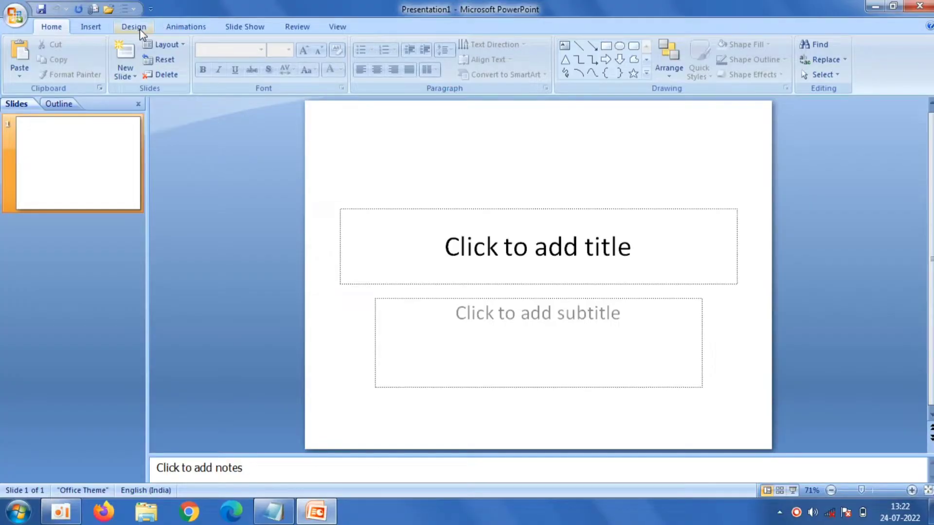
- Apply the Urban theme with the Custom 12 colour scheme
click(139, 28)
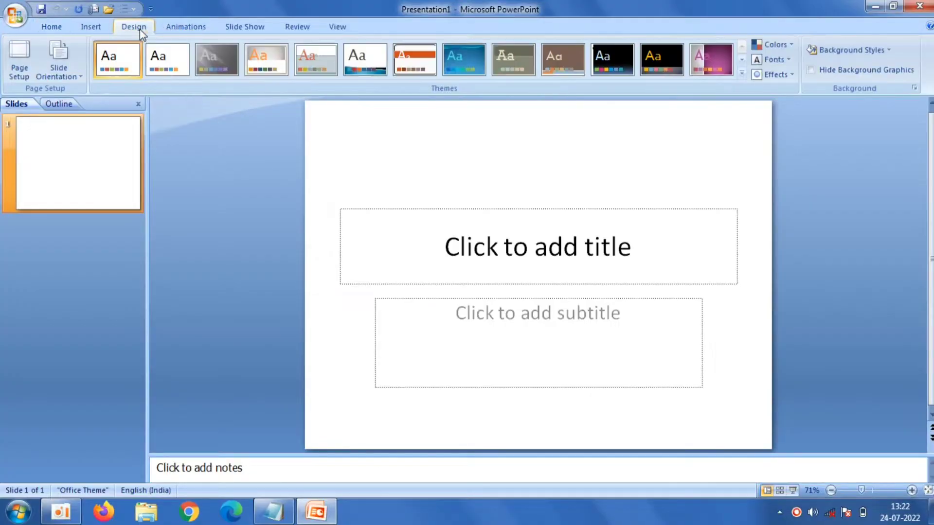
click(741, 73)
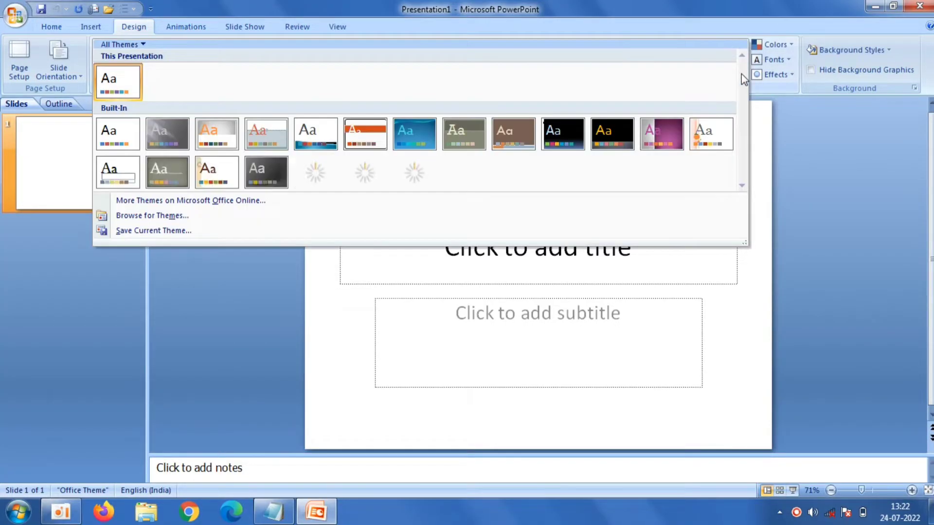
click(362, 175)
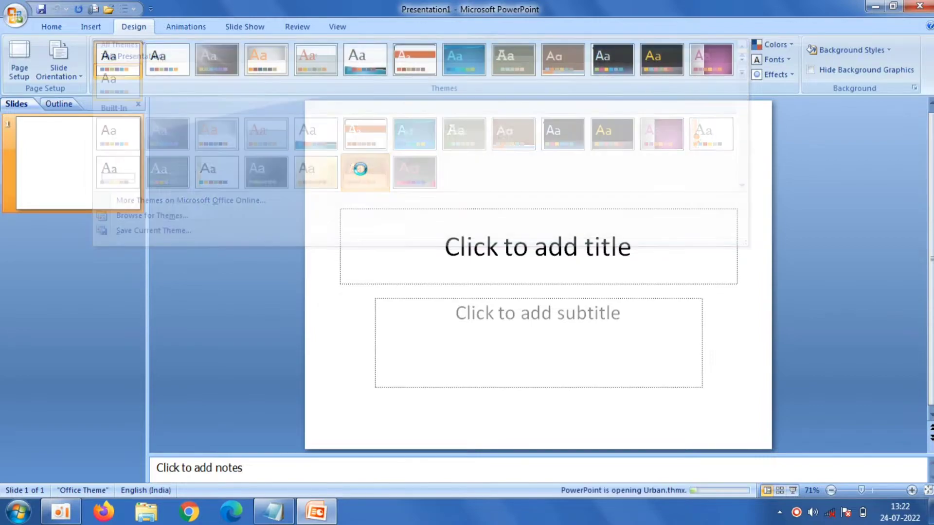
click(788, 45)
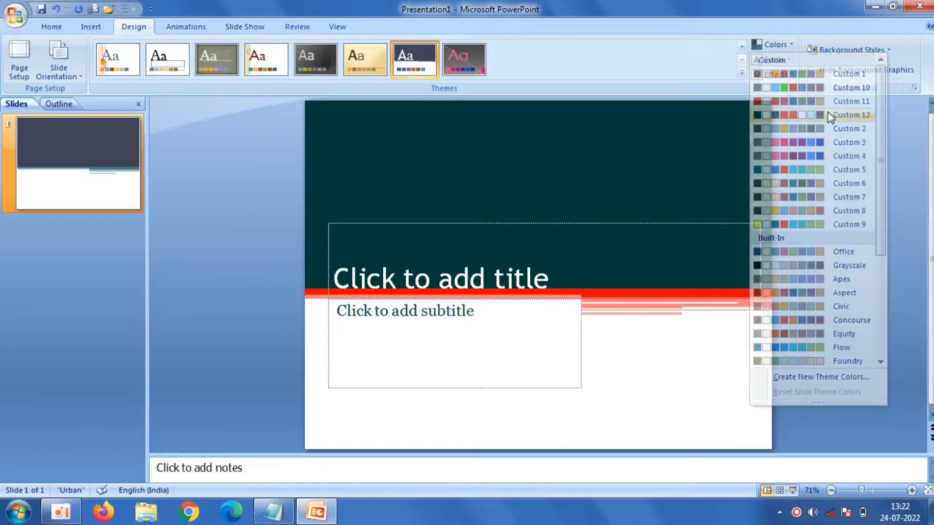
click(829, 117)
- Replace the opening slide with a new Title Only slide
click(64, 29)
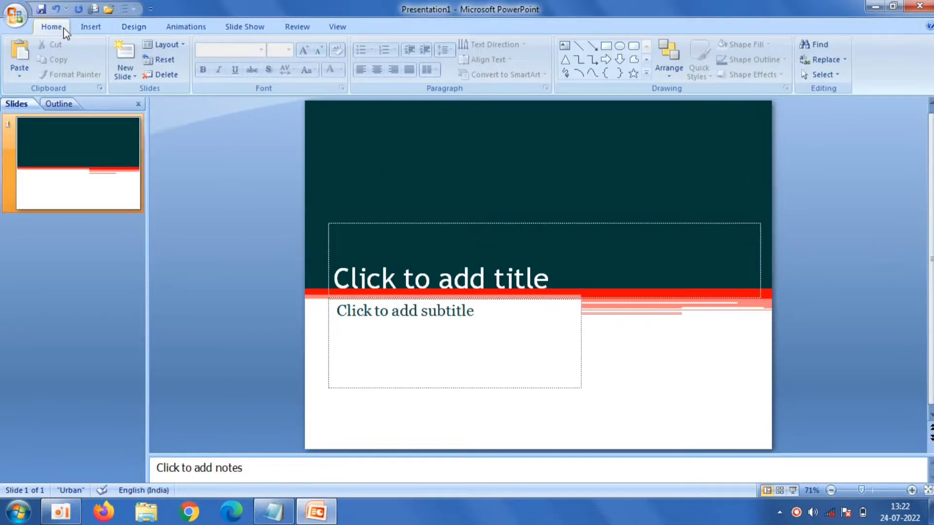
click(171, 73)
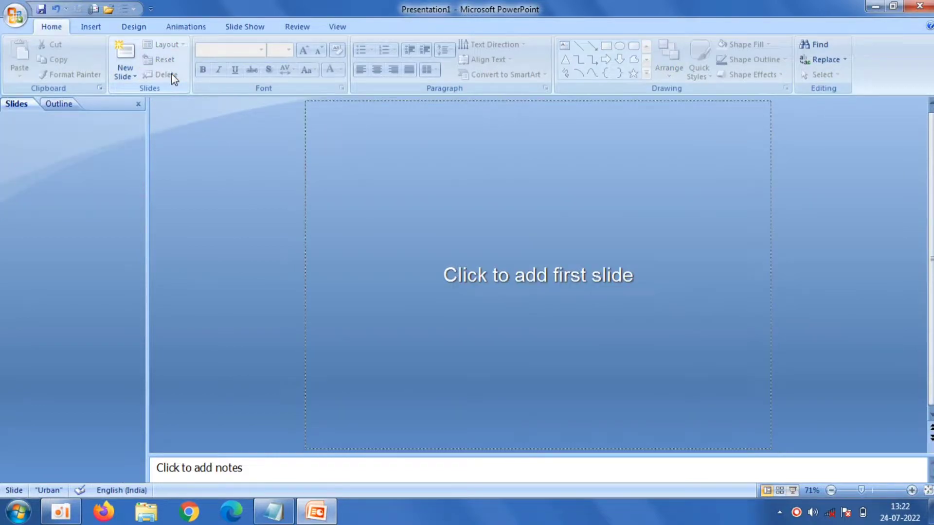
click(136, 74)
click(136, 73)
click(137, 76)
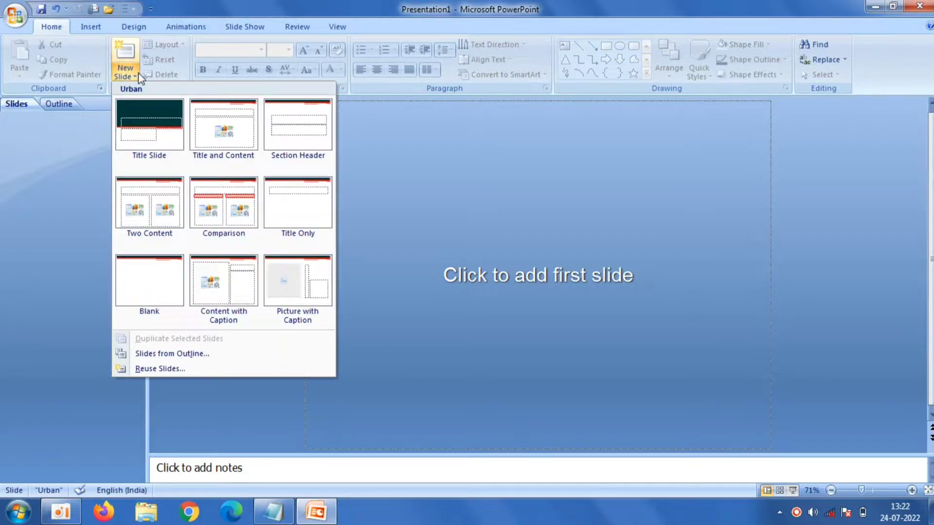
click(284, 193)
click(407, 190)
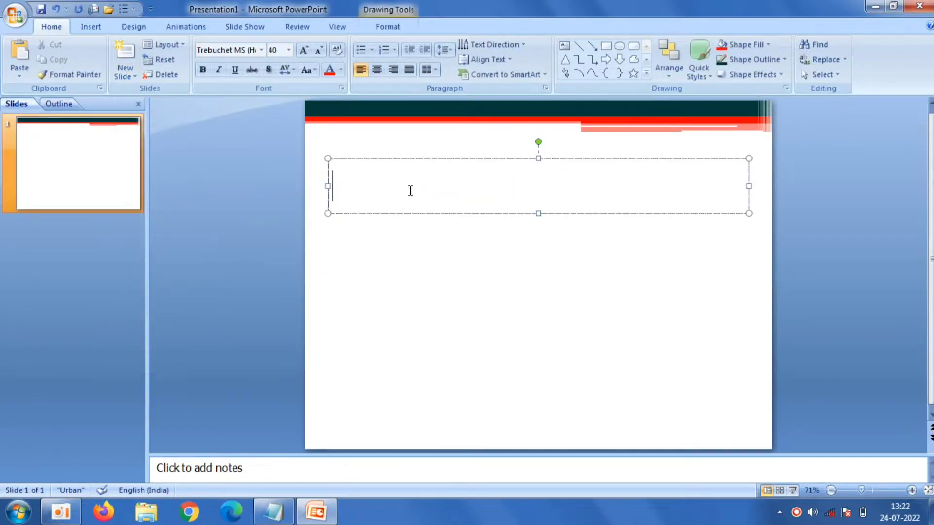
- Copy the heading 'Tourism In Australia' from Notepad
click(274, 511)
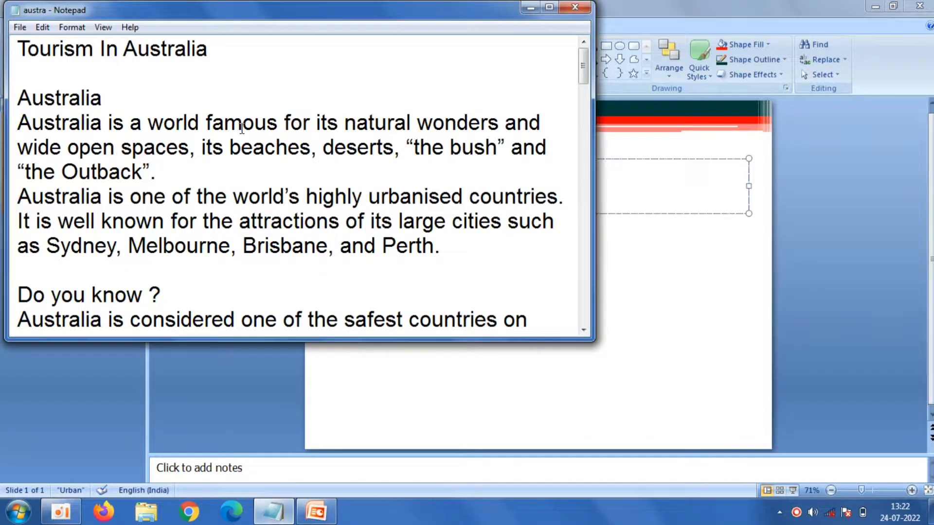
drag(216, 58, 17, 49)
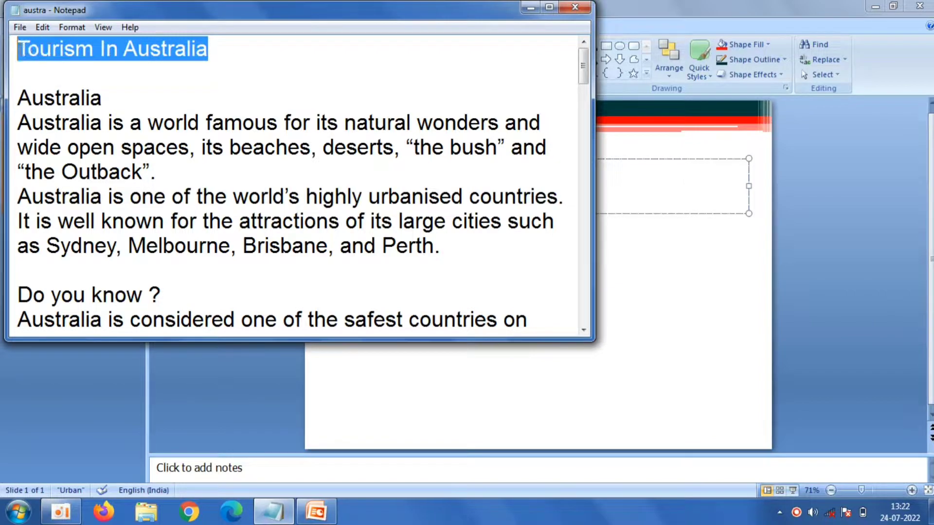
right_click(38, 49)
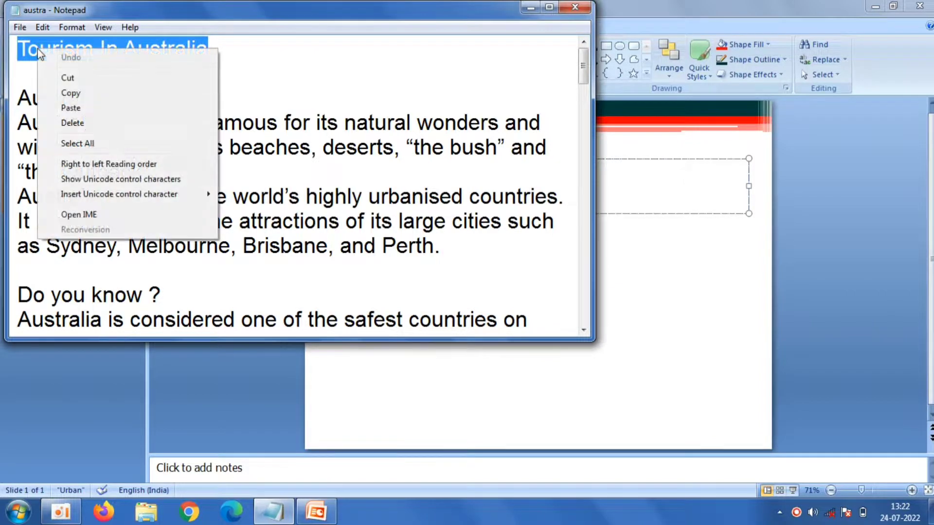
click(82, 93)
click(641, 177)
- Paste 'Tourism In Australia' as the title, centred in 96 pt bold Andalus
right_click(642, 177)
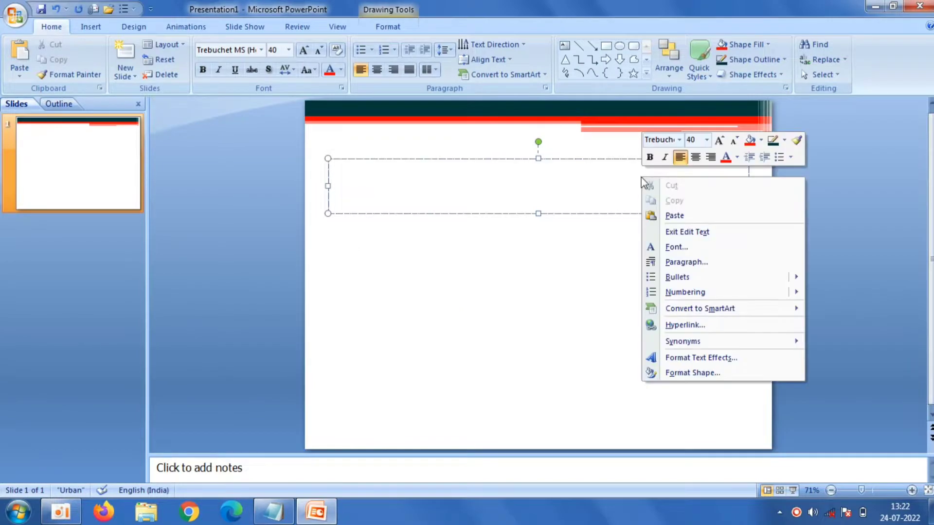
click(667, 210)
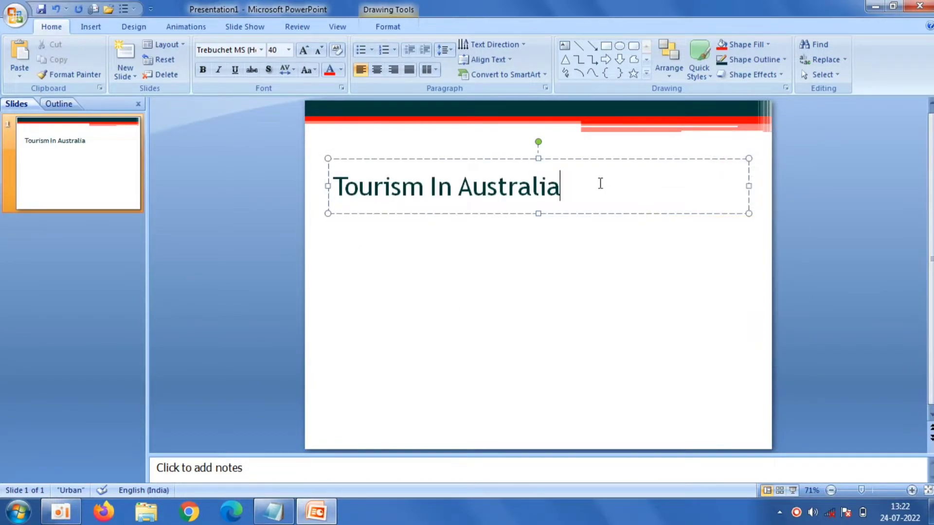
drag(600, 183, 332, 187)
click(377, 70)
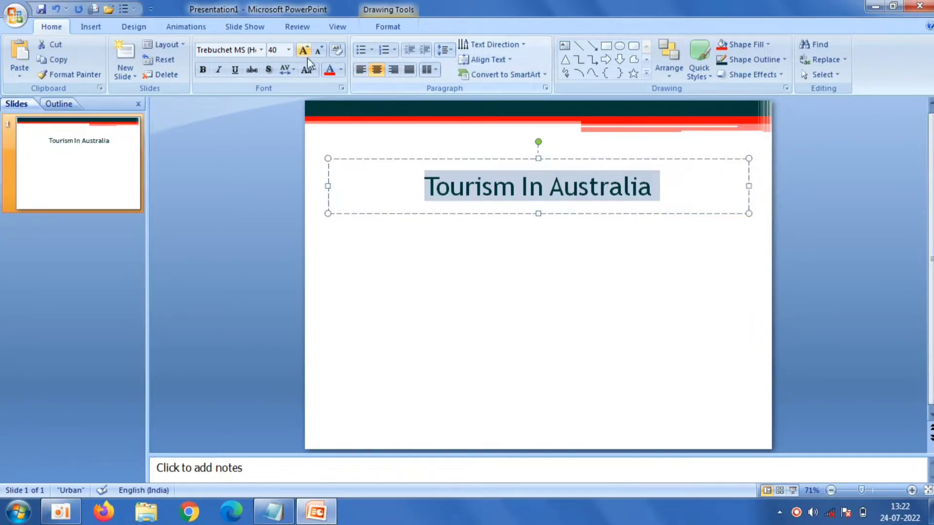
click(288, 49)
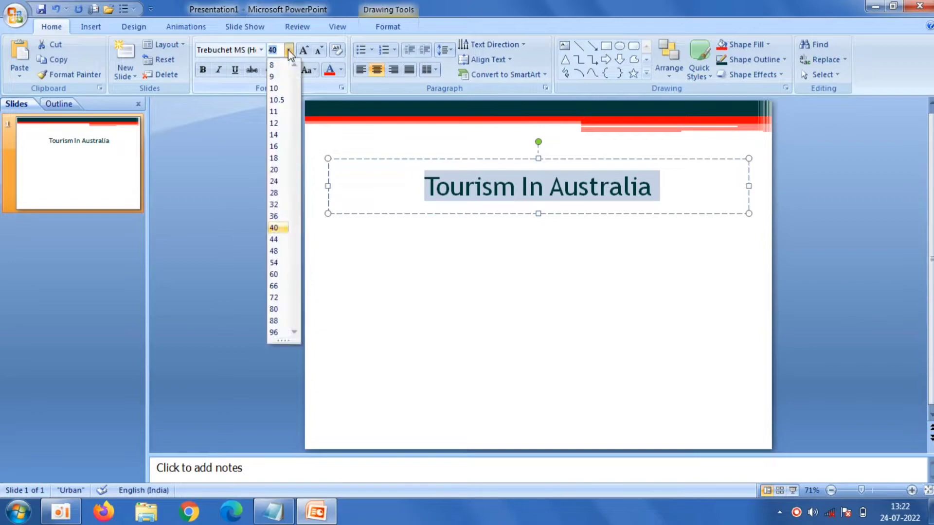
click(274, 332)
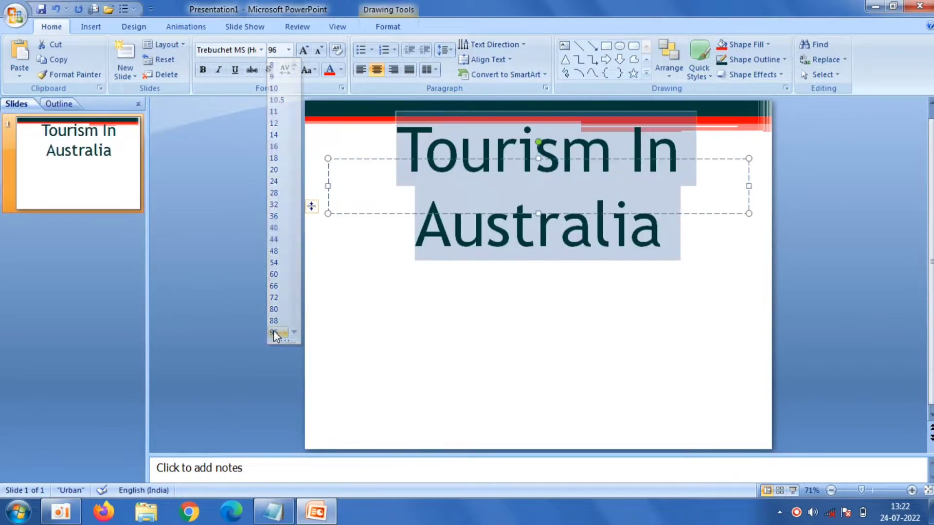
click(261, 50)
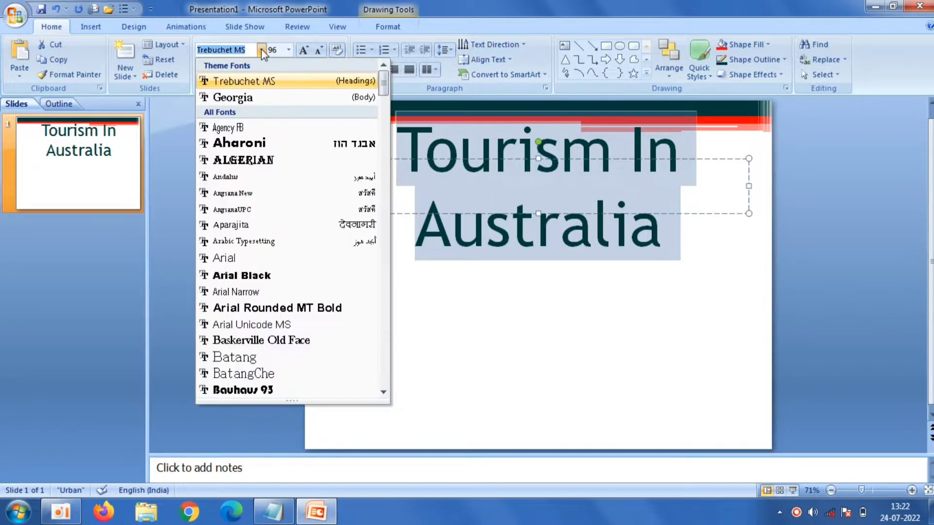
click(282, 177)
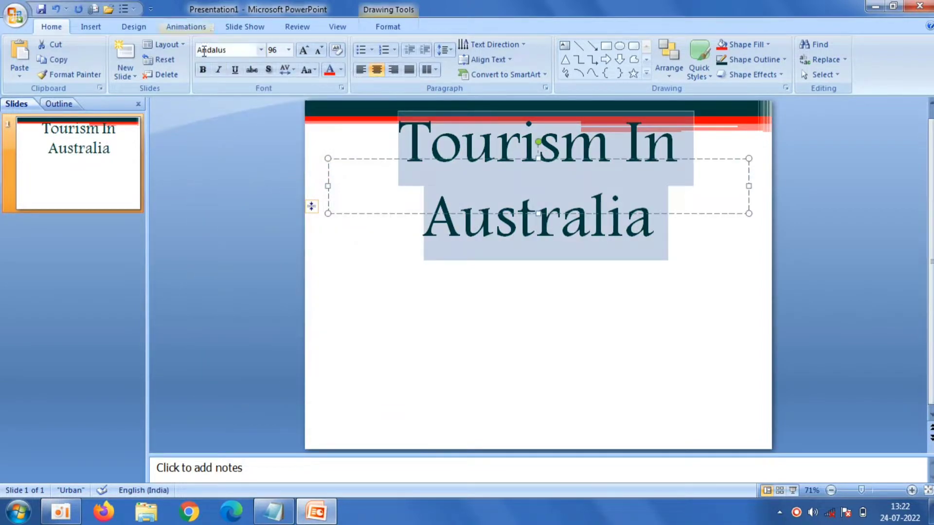
click(205, 69)
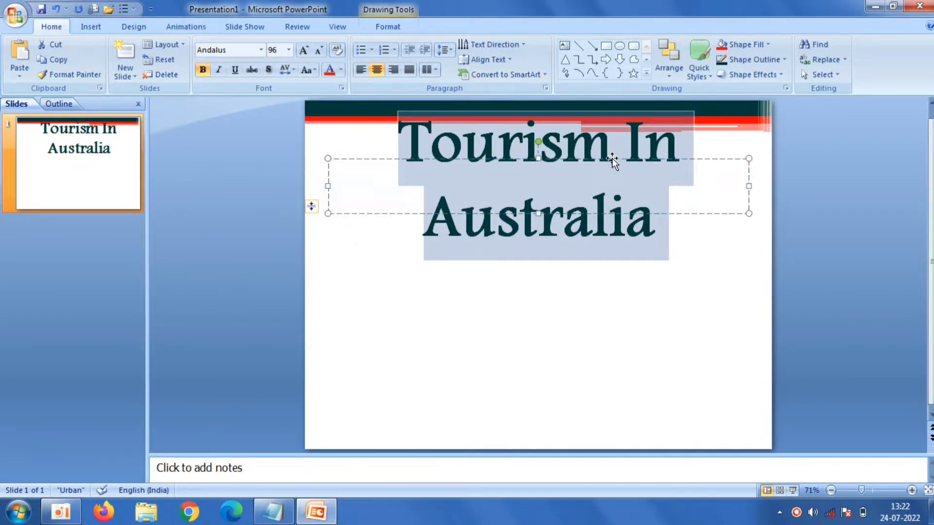
- Move the title box lower and enlarge it to fit both lines
drag(611, 161, 614, 195)
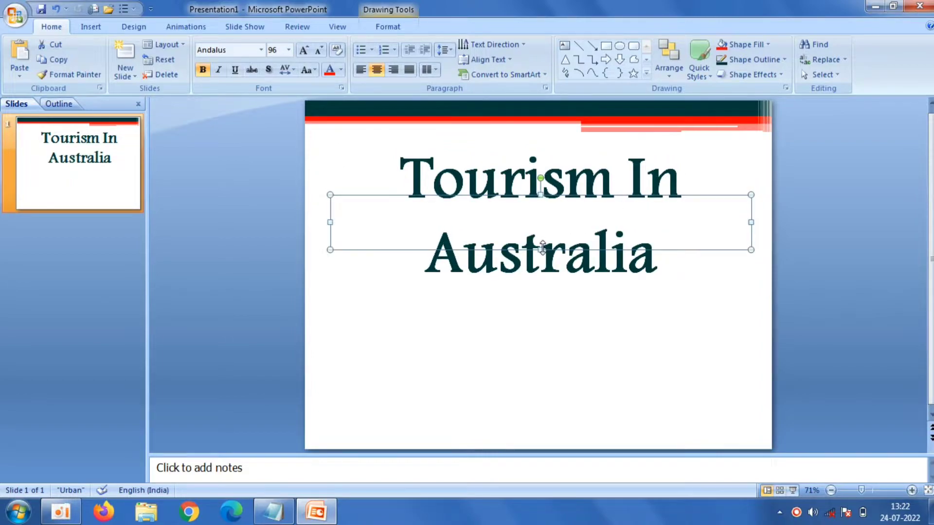
drag(543, 248, 541, 276)
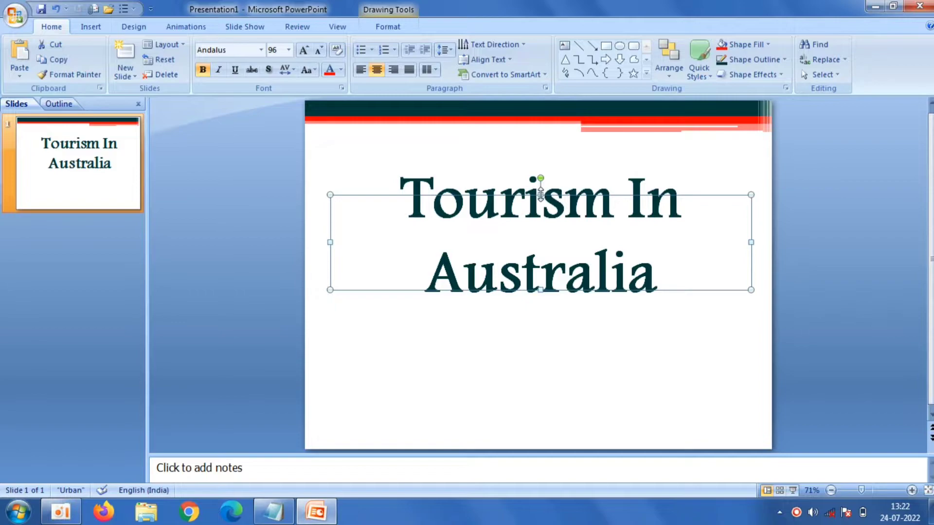
drag(540, 194, 541, 151)
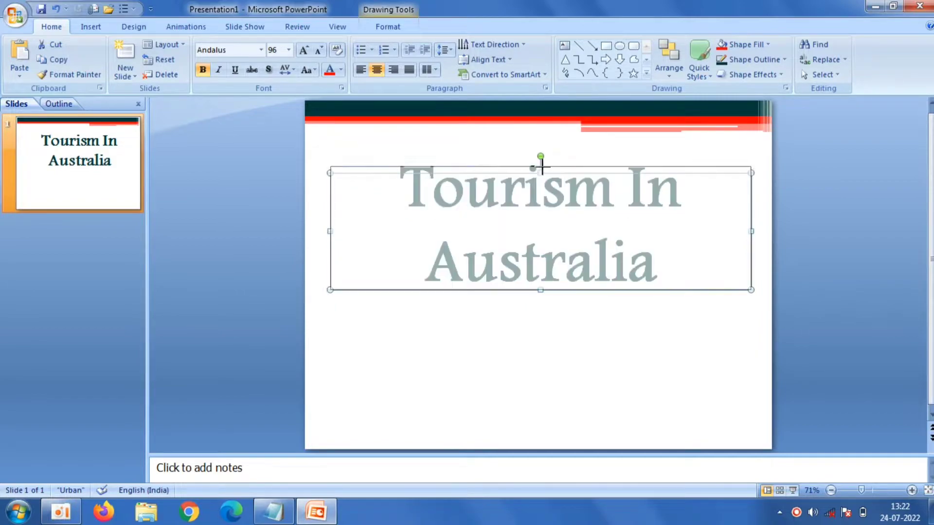
click(259, 162)
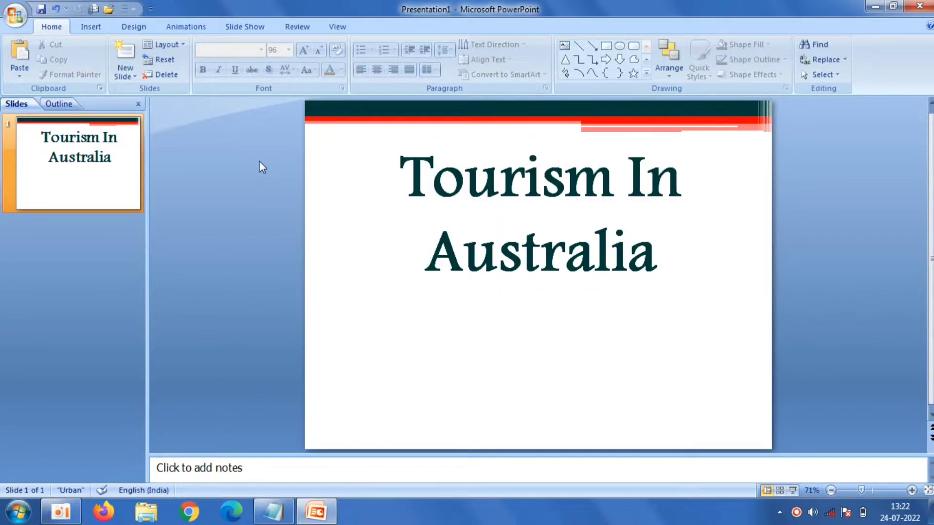
- Insert the tasmania photo at about 5 × 9 cm in the lower-right corner, tilted clockwise
click(92, 27)
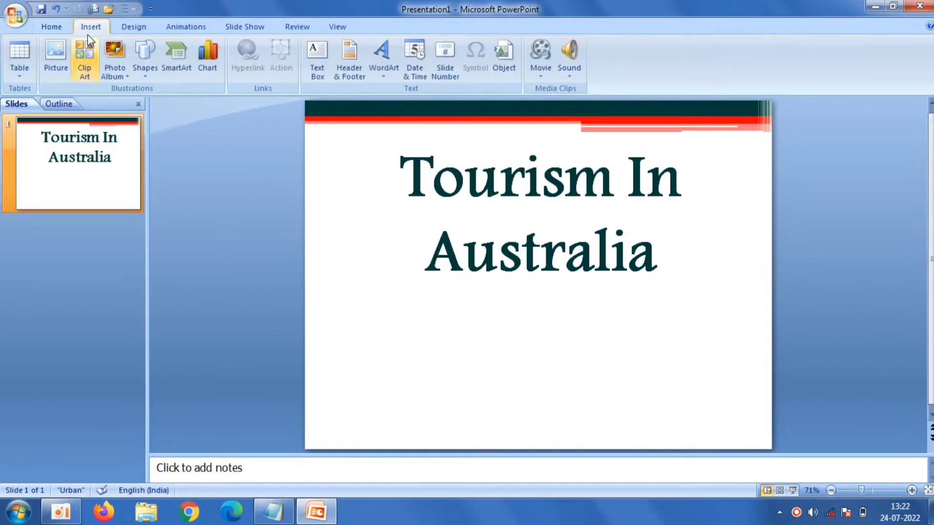
click(54, 60)
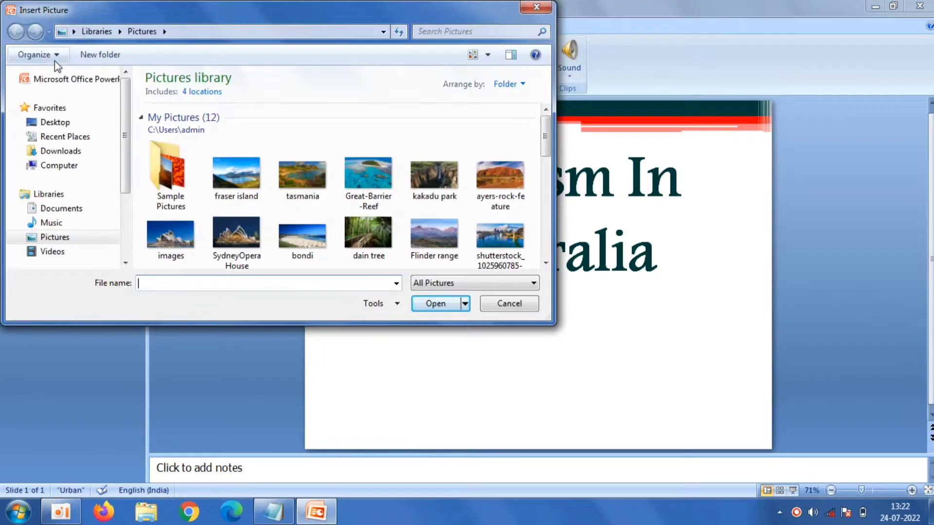
double_click(290, 166)
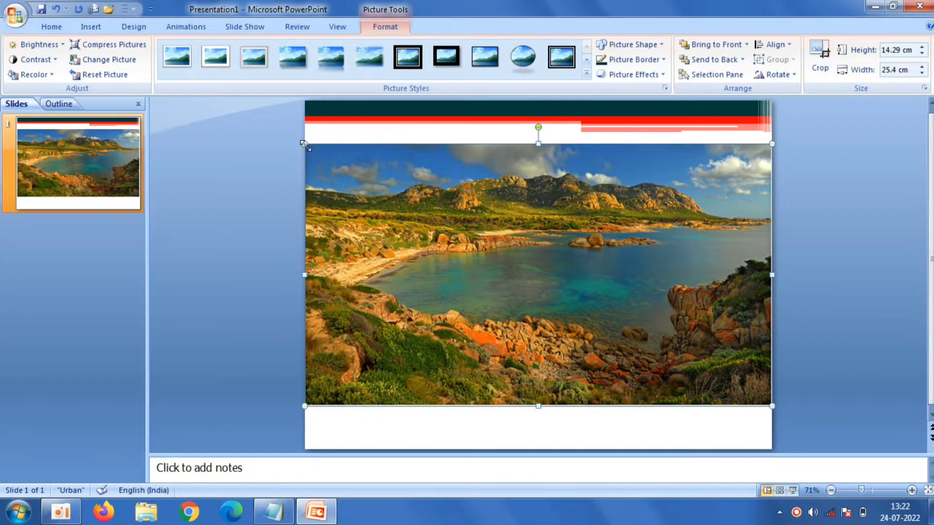
drag(305, 144, 651, 337)
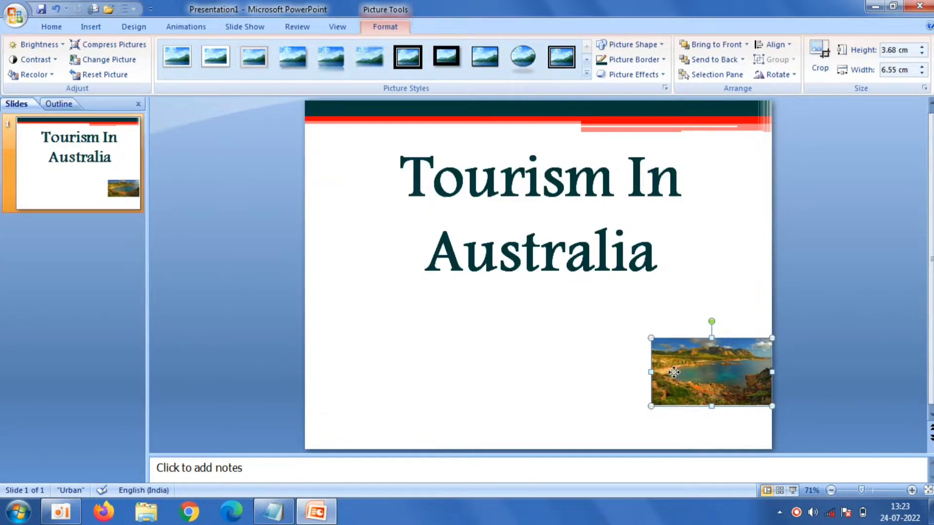
drag(673, 372, 619, 374)
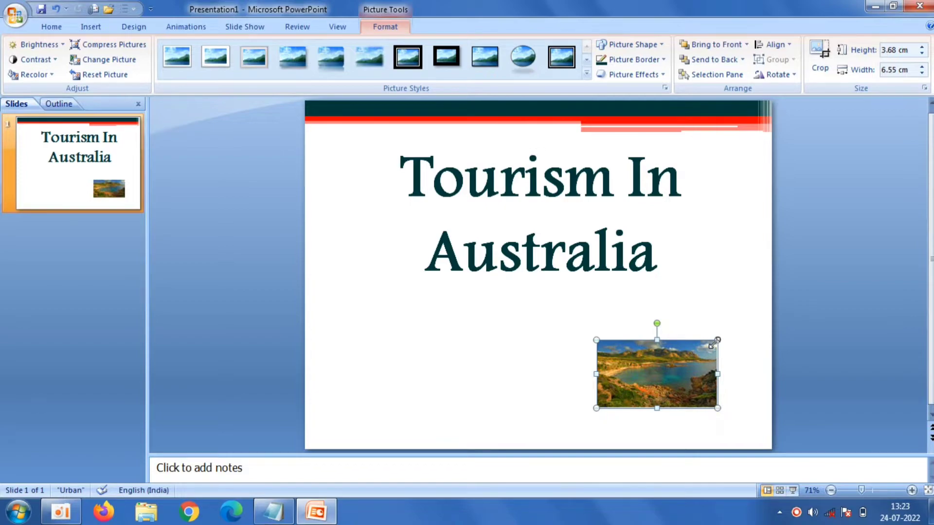
drag(717, 340, 753, 319)
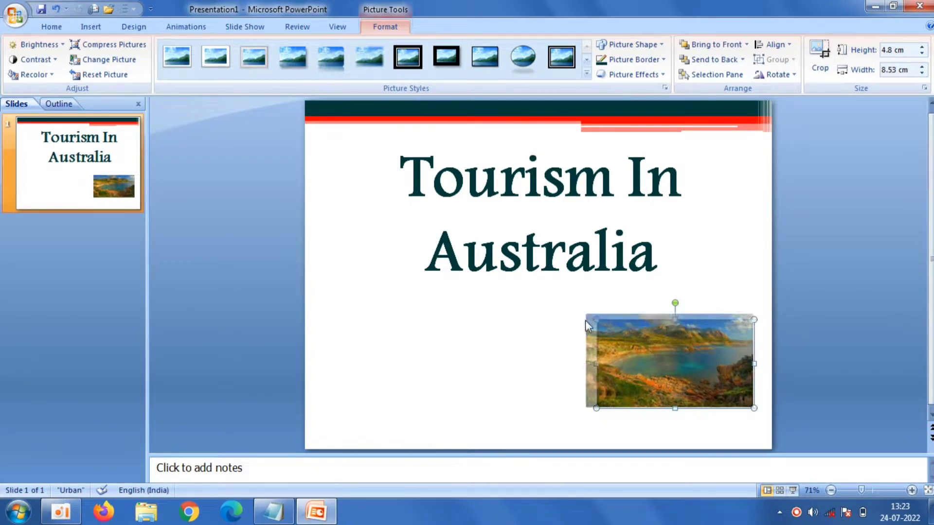
drag(595, 319, 585, 313)
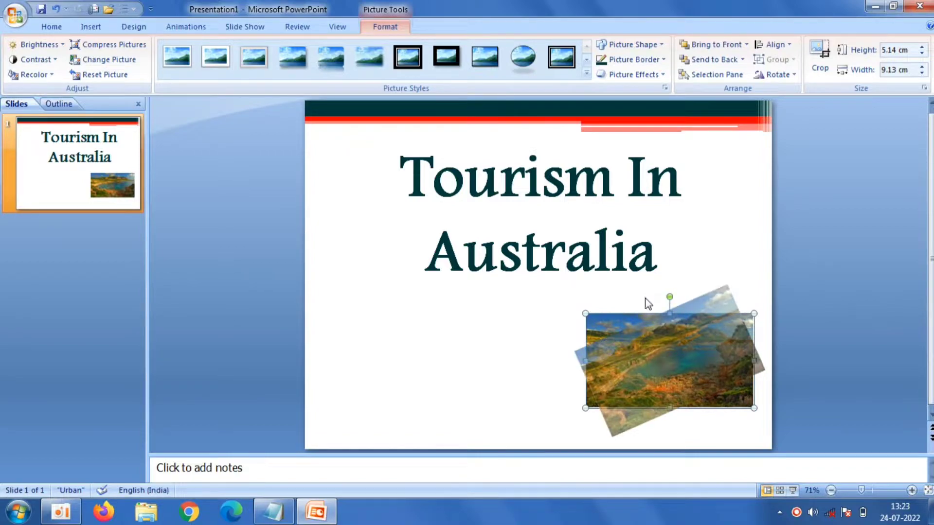
mouse_move(666, 298)
mouse_down()
mouse_move(645, 305)
mouse_move(653, 299)
mouse_up()
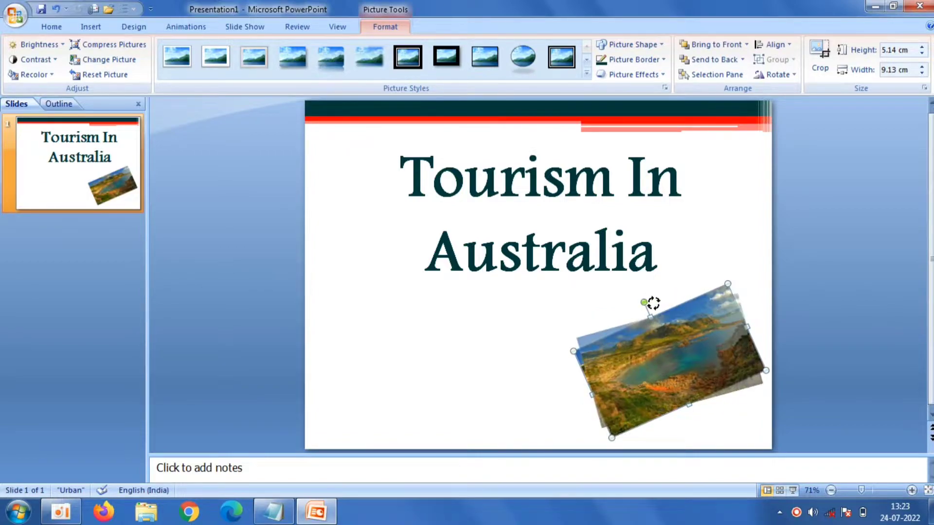
click(309, 271)
- Insert the SydneyOperaHouse photo, shrink it into the lower left, and tilt it counter-clockwise
click(101, 25)
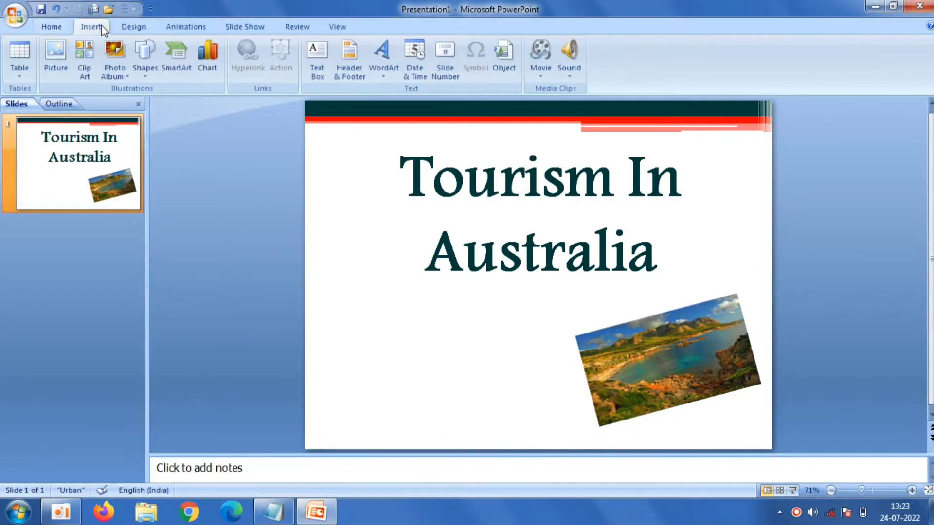
click(63, 49)
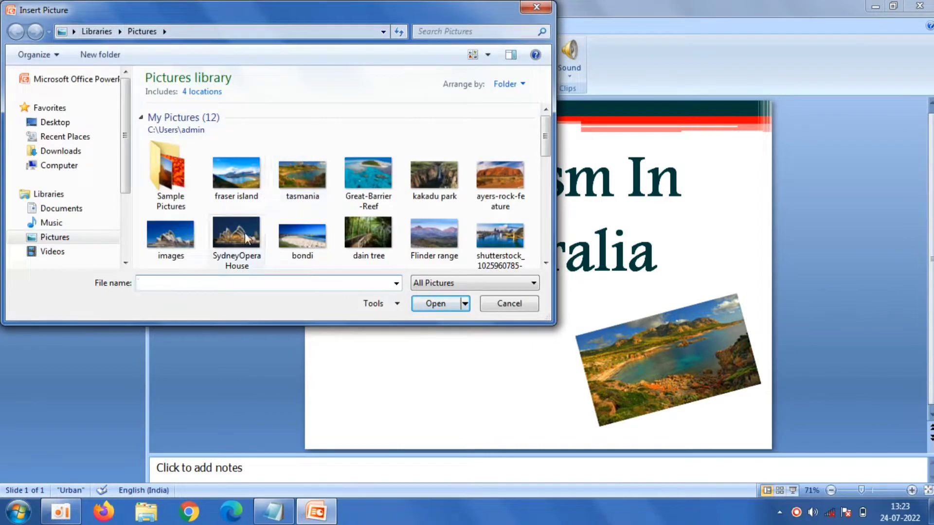
click(244, 232)
double_click(244, 232)
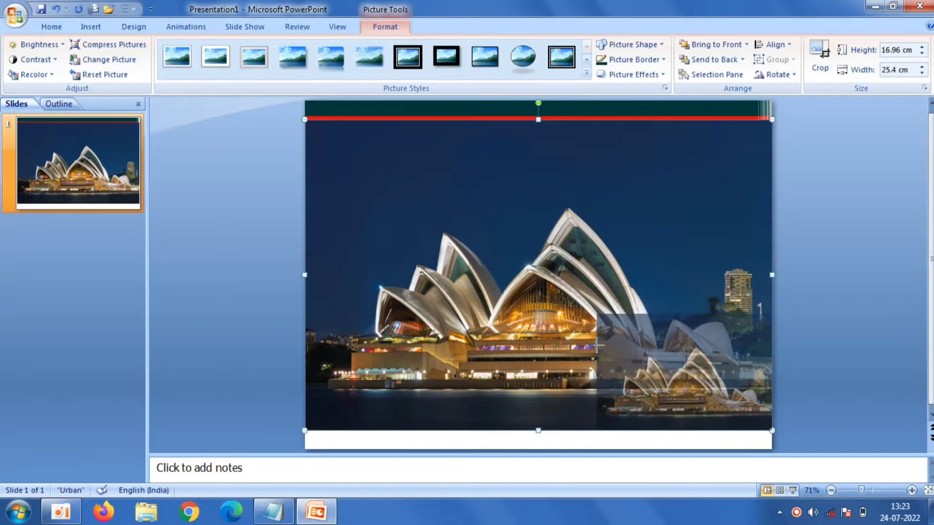
drag(313, 120, 603, 313)
drag(664, 380, 435, 370)
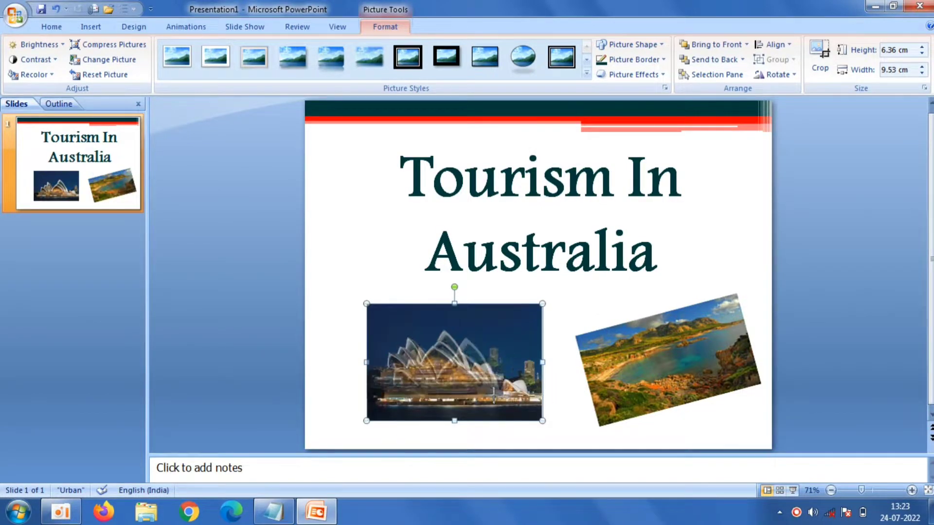
drag(543, 420, 504, 396)
drag(461, 372, 453, 390)
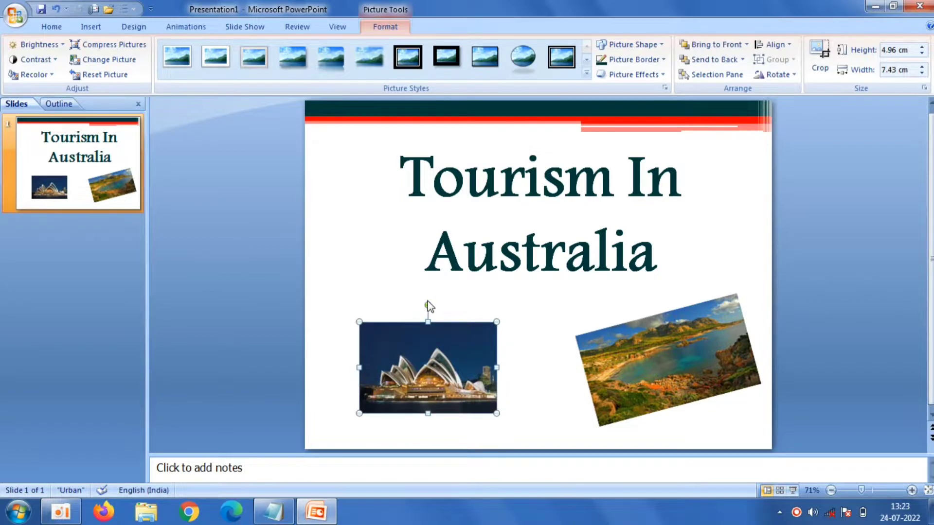
drag(427, 303, 413, 303)
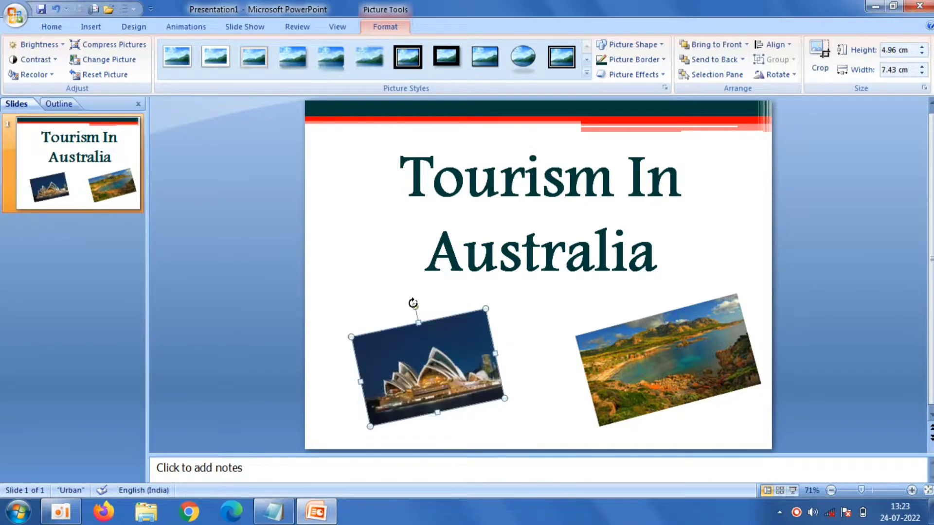
click(221, 257)
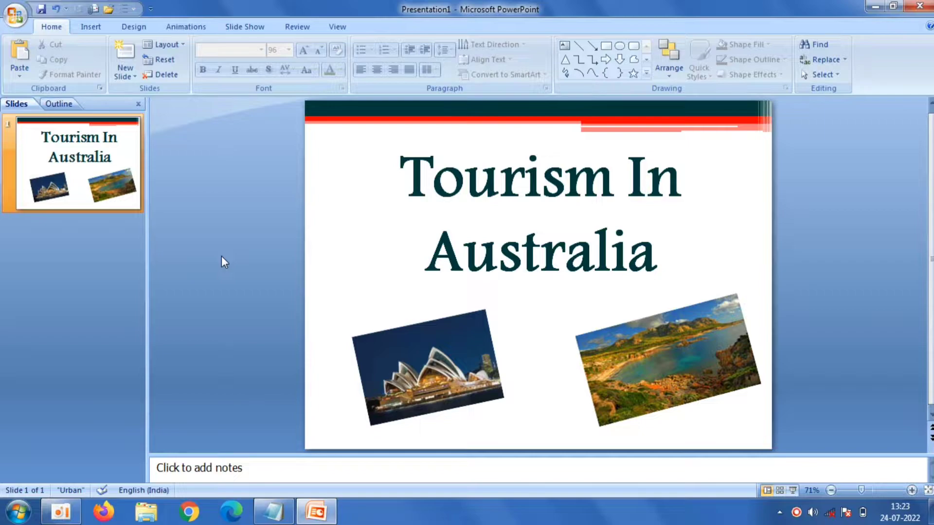
- Add a Title and Content slide with 'Australia' pasted from Notepad as its title
click(125, 75)
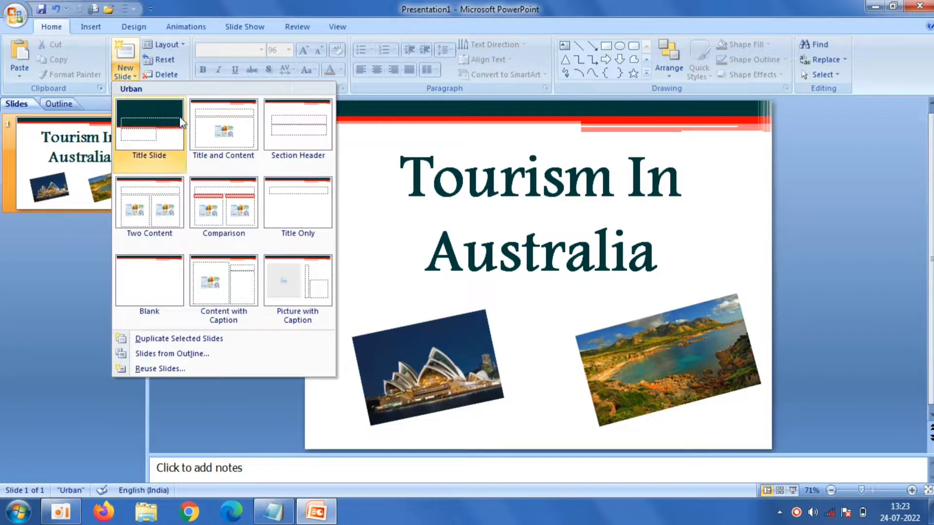
click(214, 135)
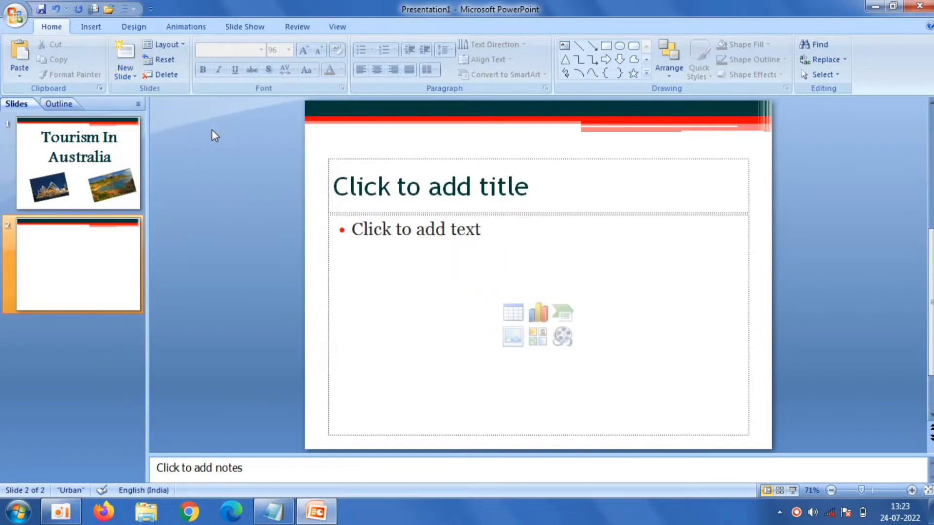
click(404, 182)
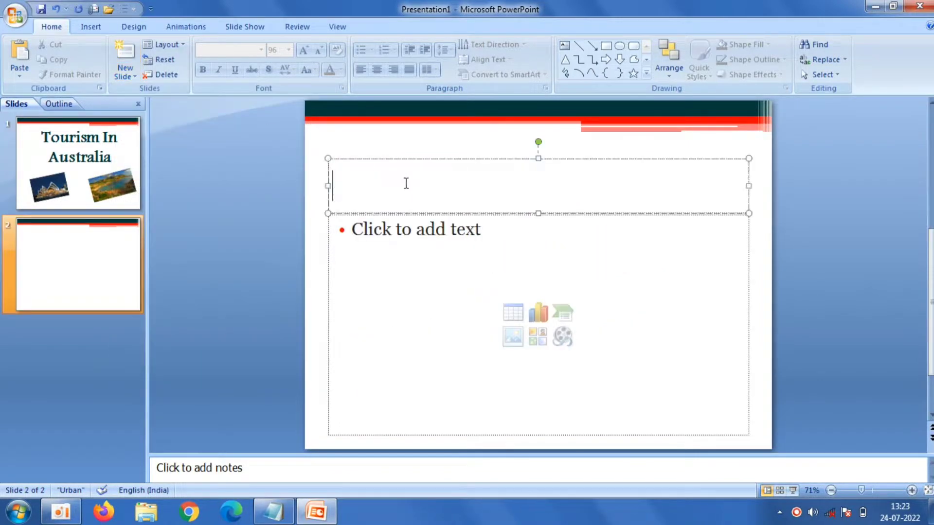
click(274, 511)
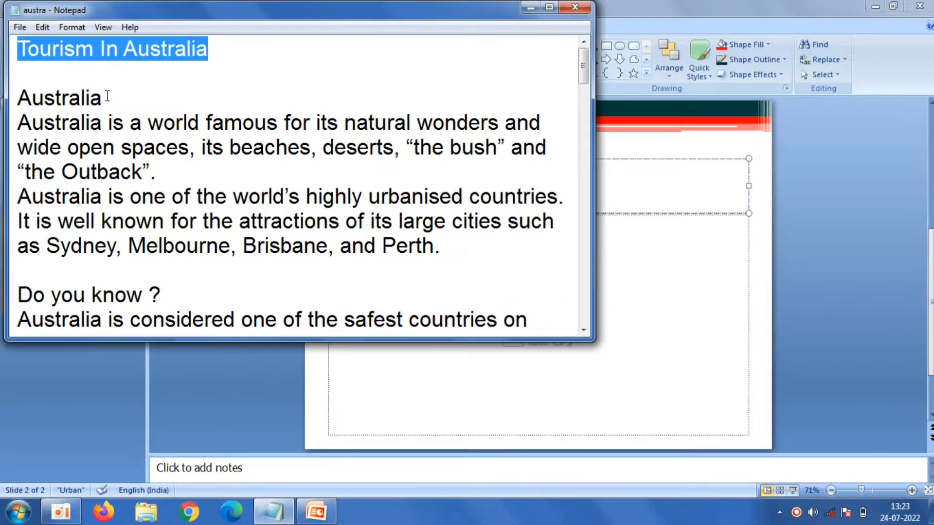
drag(107, 96, 16, 93)
right_click(25, 97)
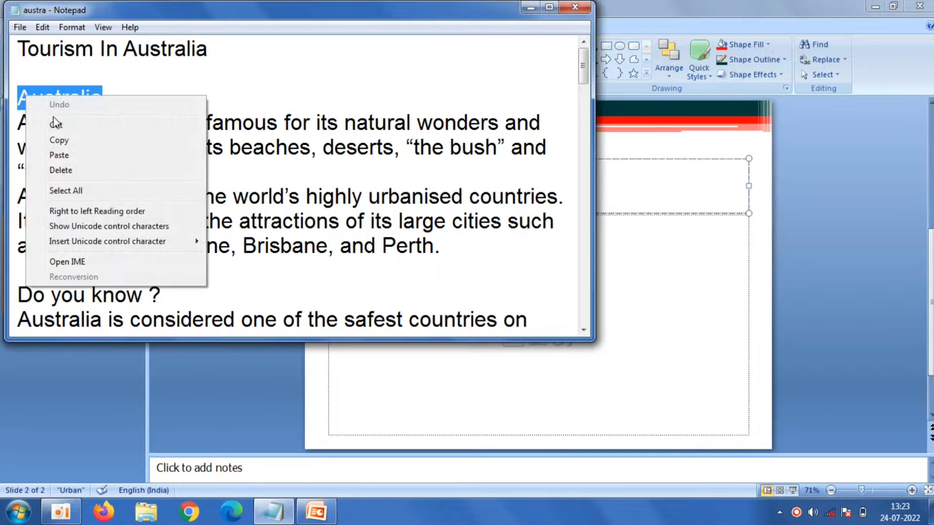
click(73, 140)
click(664, 199)
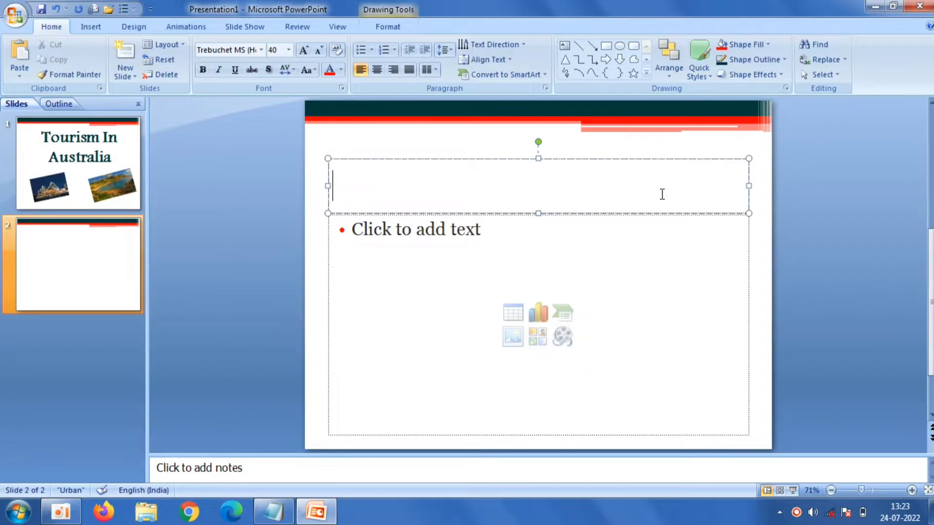
right_click(661, 194)
click(693, 234)
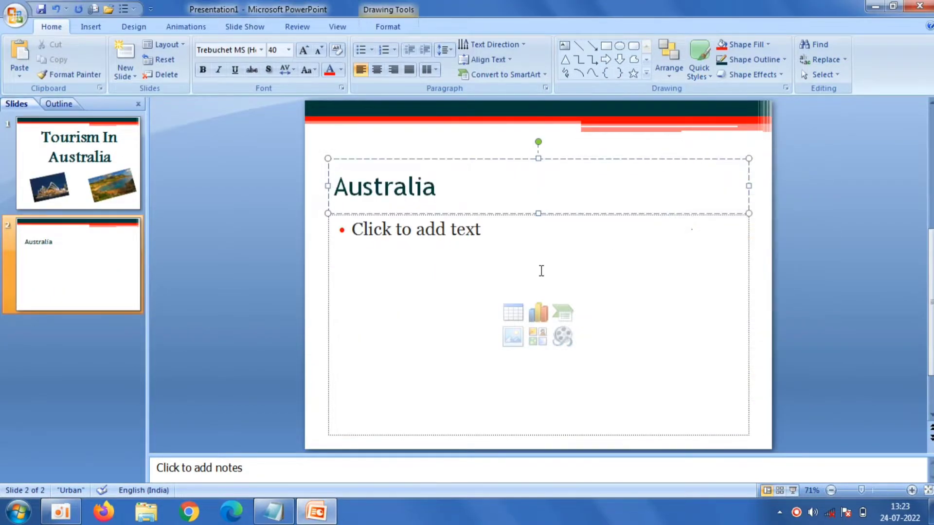
click(454, 282)
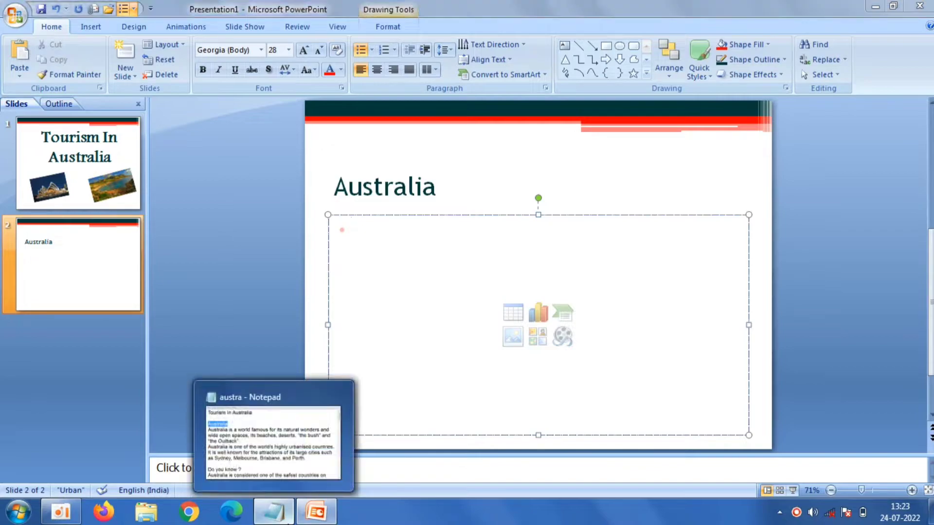
click(273, 512)
- Paste the Australia description paragraphs from Notepad into slide 2 as three bullets
mouse_move(449, 247)
mouse_down()
mouse_move(13, 155)
mouse_move(19, 127)
mouse_up()
right_click(41, 139)
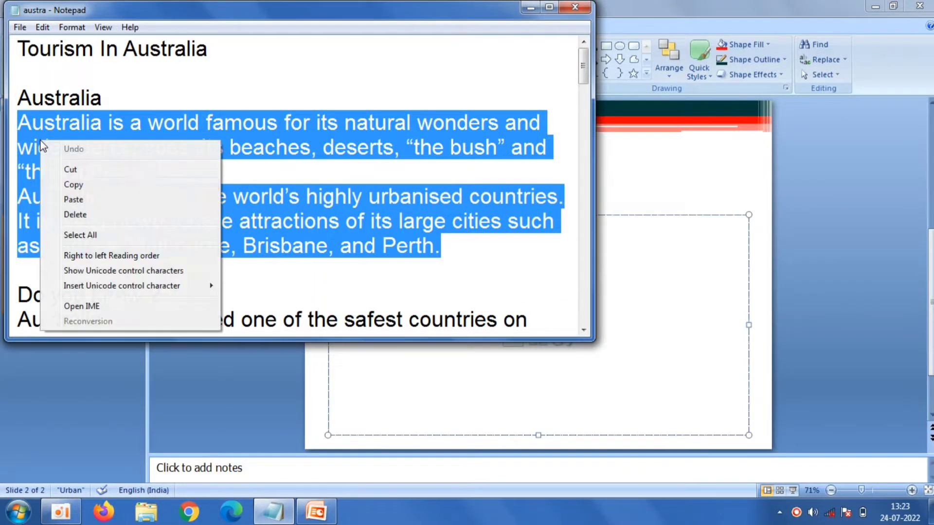
click(73, 185)
click(640, 252)
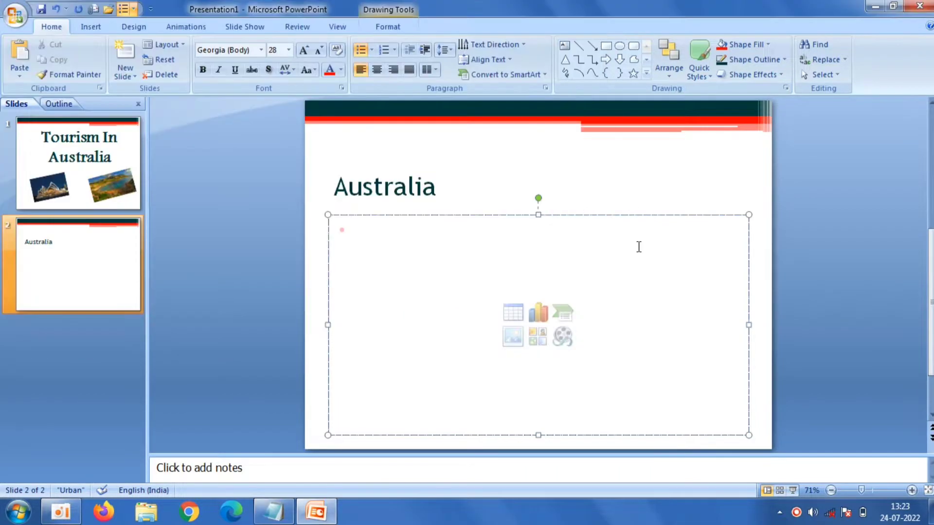
right_click(638, 244)
click(665, 286)
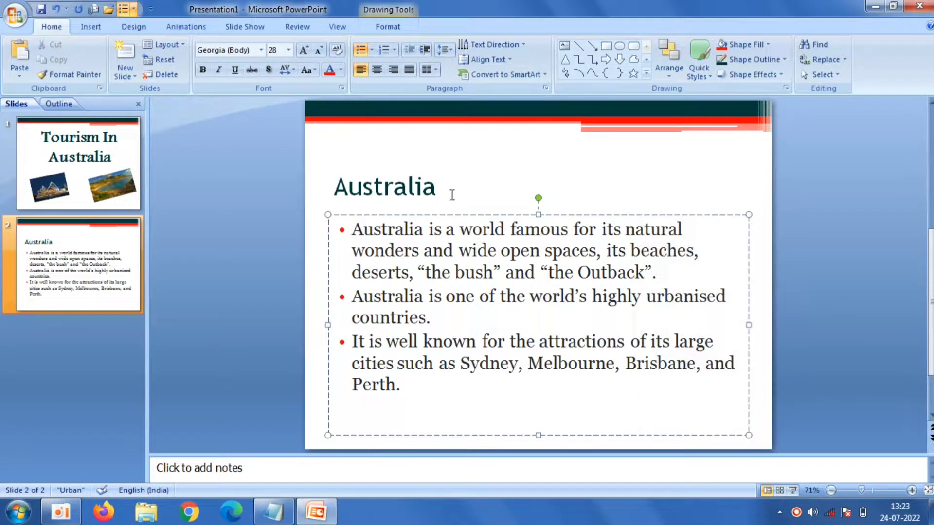
- Make the 'Australia' title bold
click(435, 186)
drag(435, 186, 333, 187)
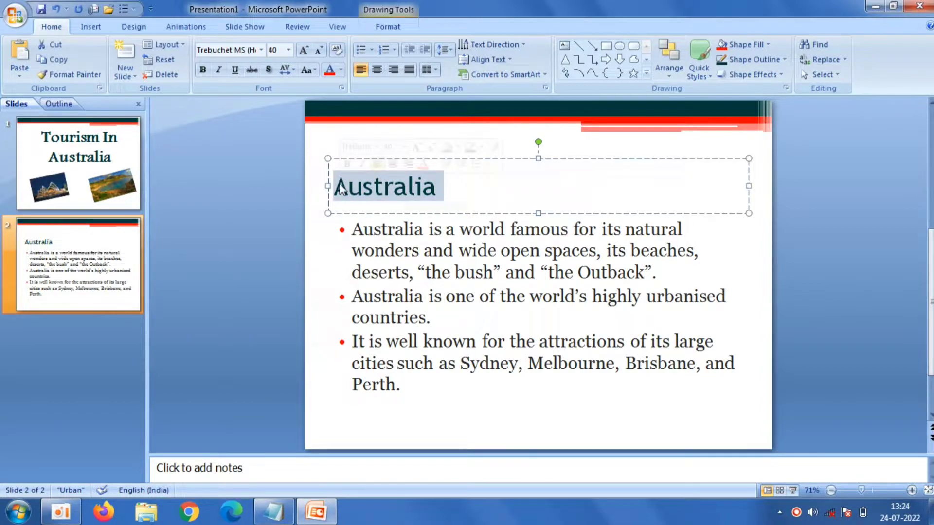
click(203, 70)
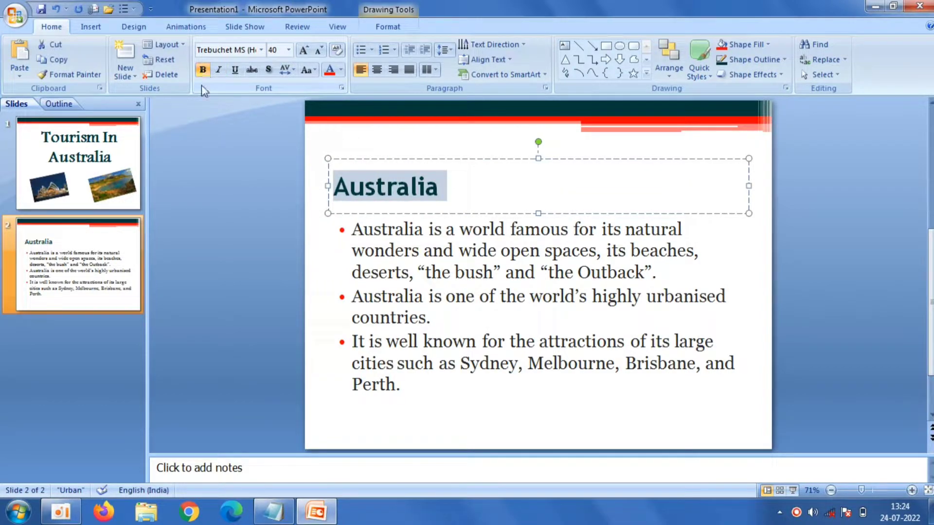
click(191, 216)
- Add a Title and Content slide with 'Do you know ?' pasted from Notepad as its title
click(127, 75)
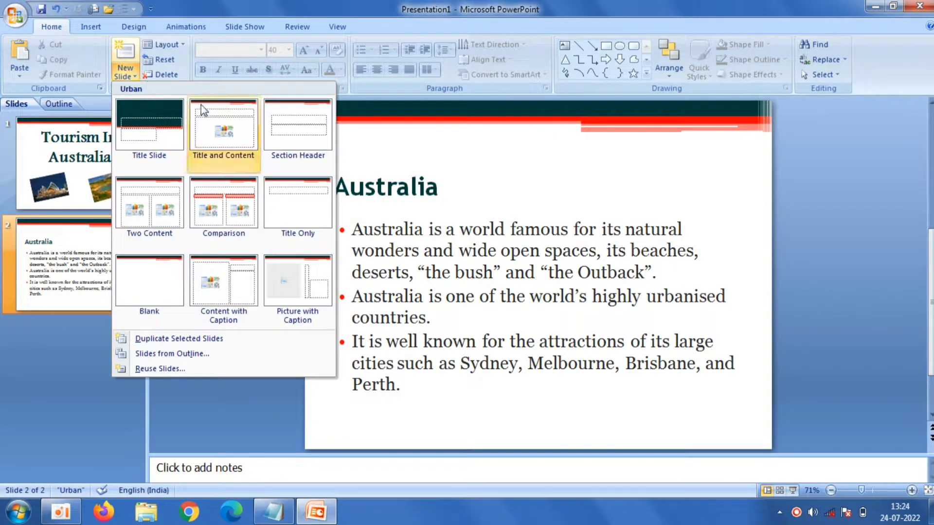
click(212, 124)
click(411, 166)
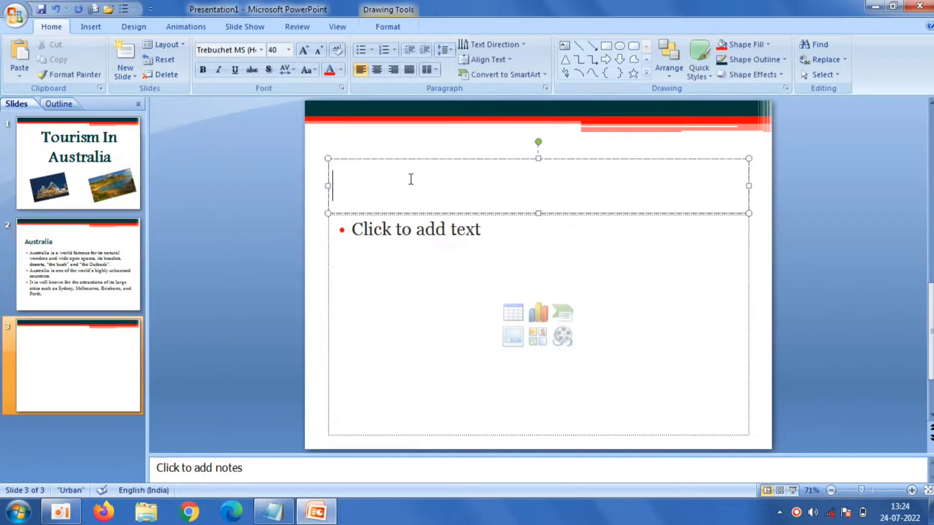
click(275, 511)
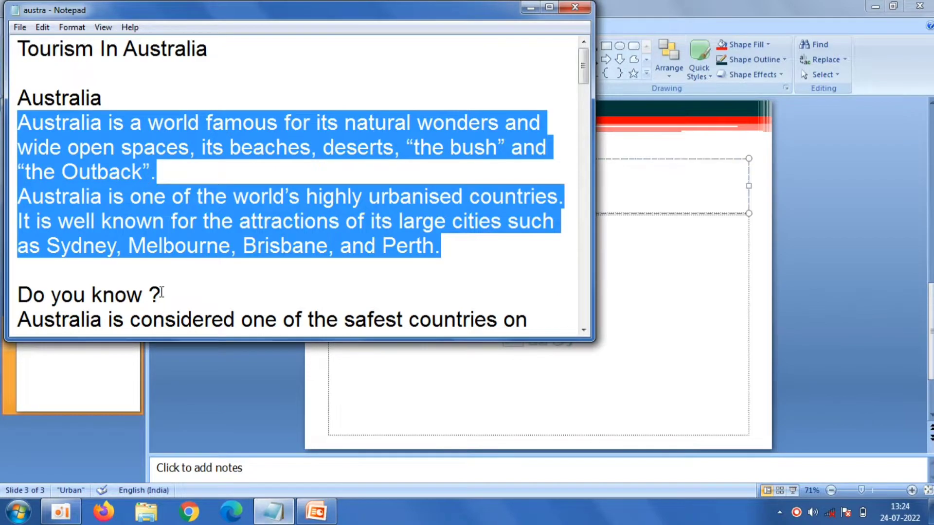
drag(175, 299, 15, 297)
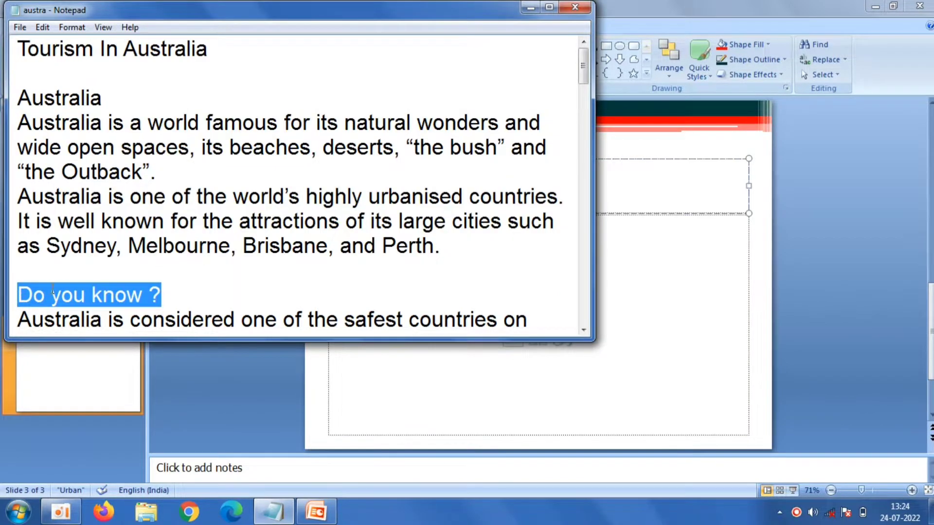
right_click(53, 292)
click(90, 332)
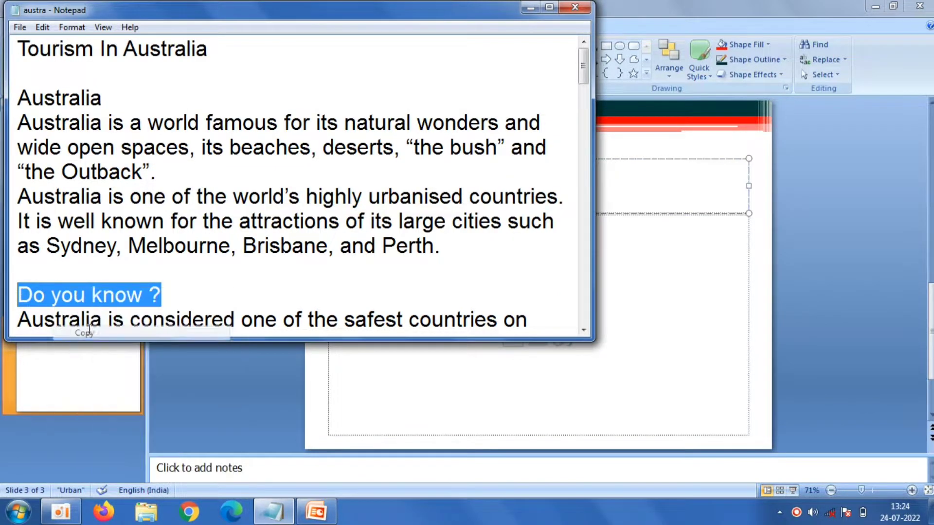
click(626, 195)
right_click(641, 203)
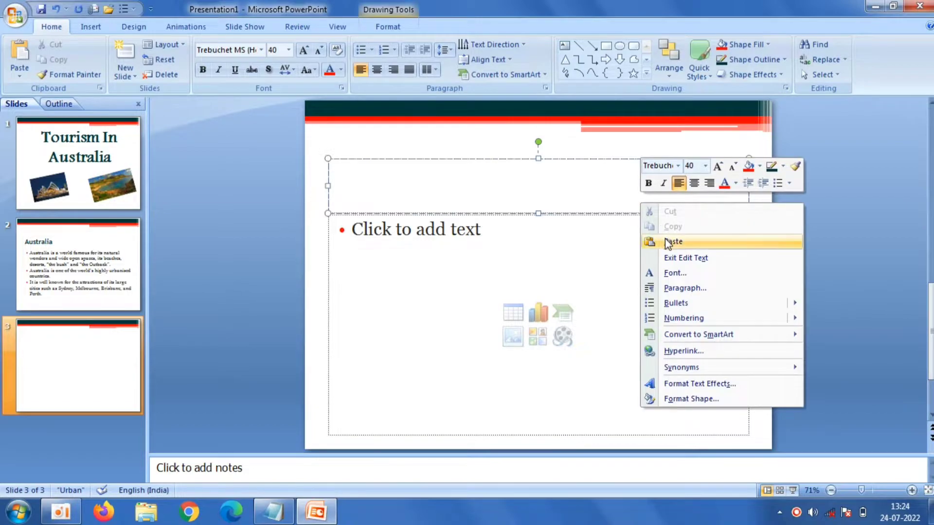
click(661, 242)
- Copy the two safety sentences from Notepad
click(373, 266)
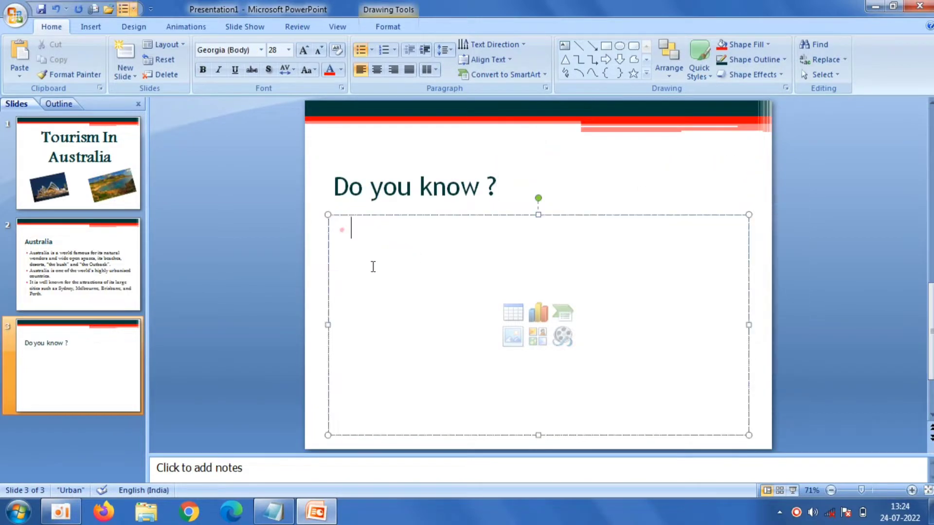
click(287, 508)
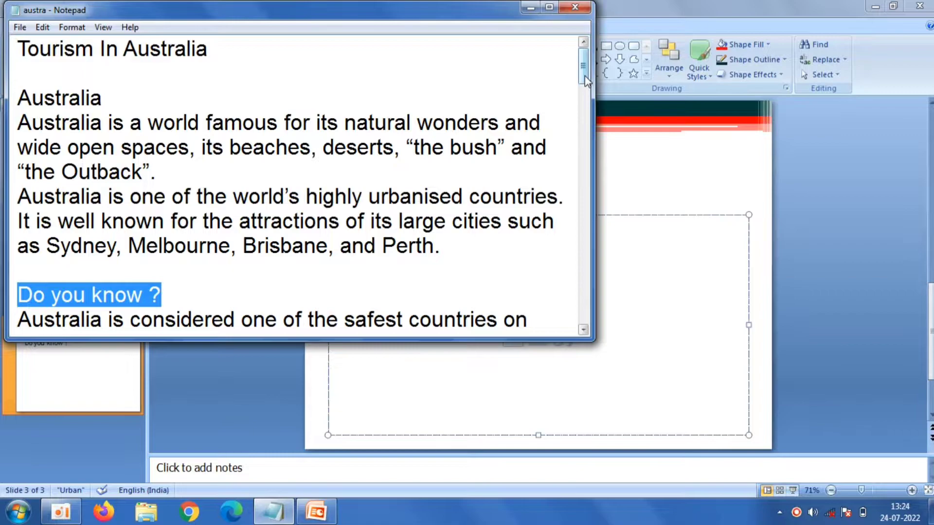
drag(584, 75, 585, 95)
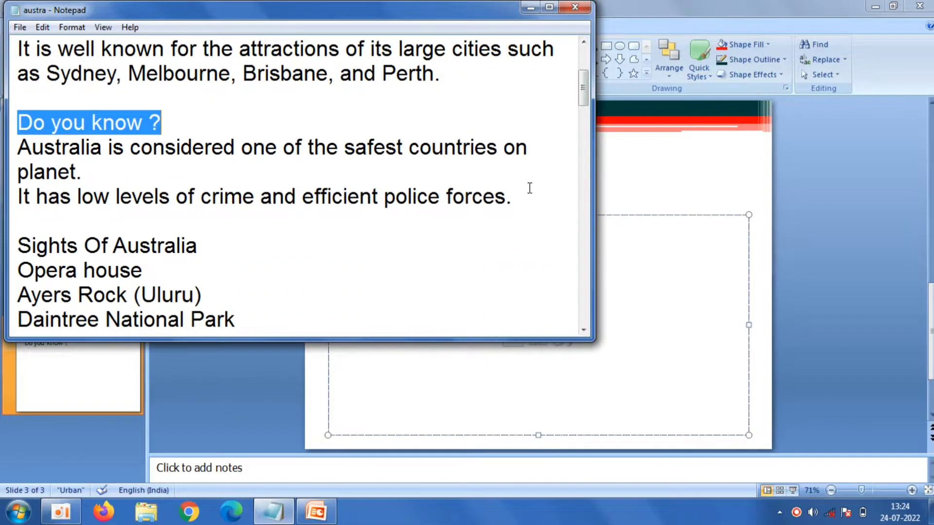
drag(528, 199, 21, 148)
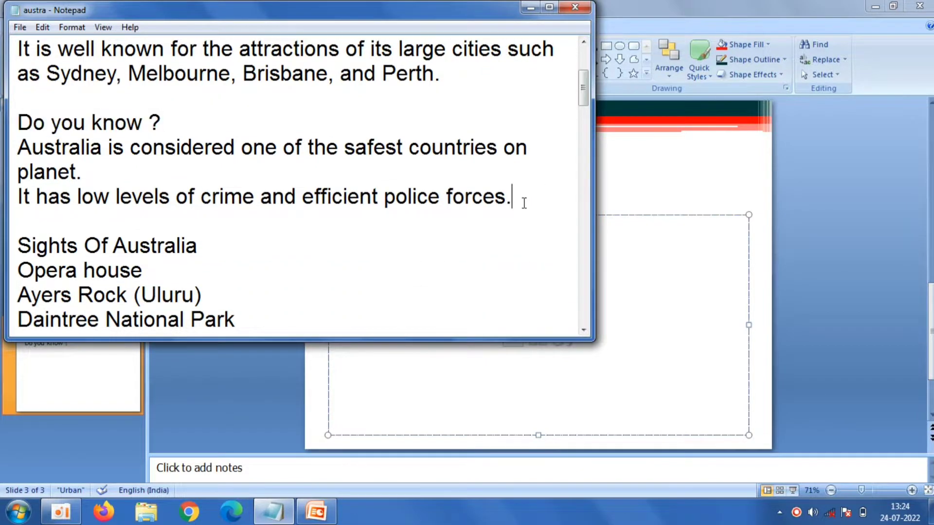
right_click(22, 151)
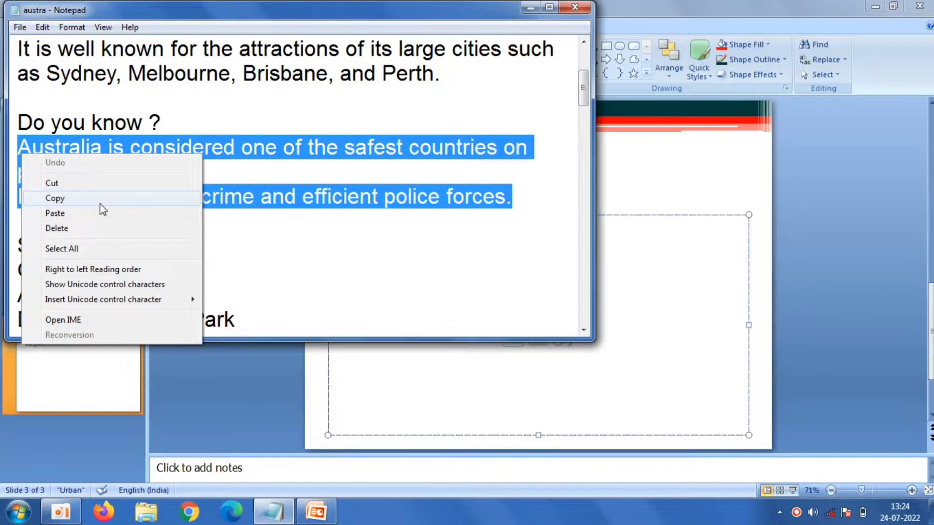
click(102, 209)
- Apply checkmark bullets to the body and paste in the safety sentences
click(633, 251)
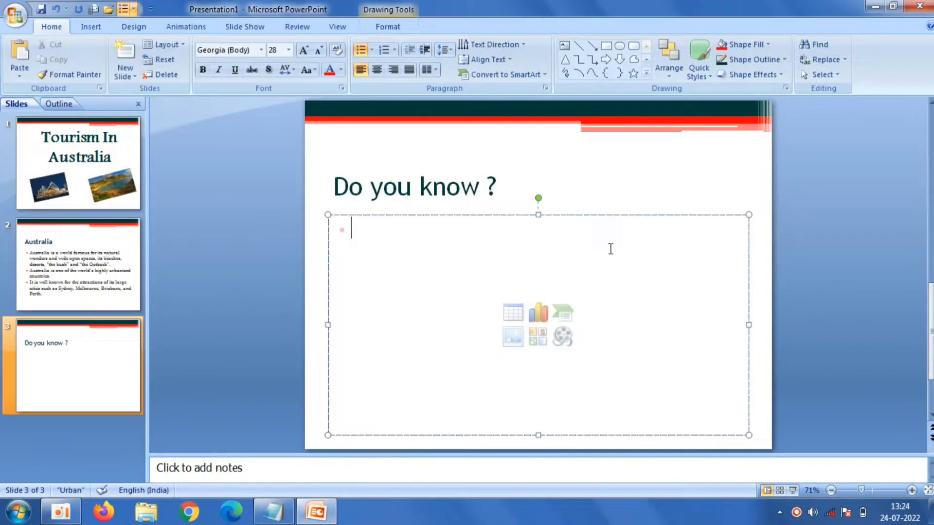
click(372, 49)
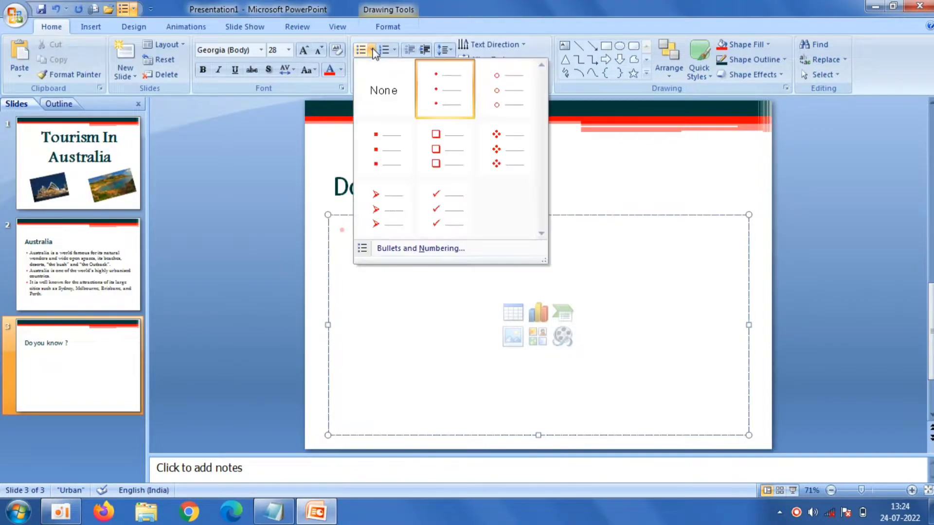
click(440, 199)
right_click(383, 266)
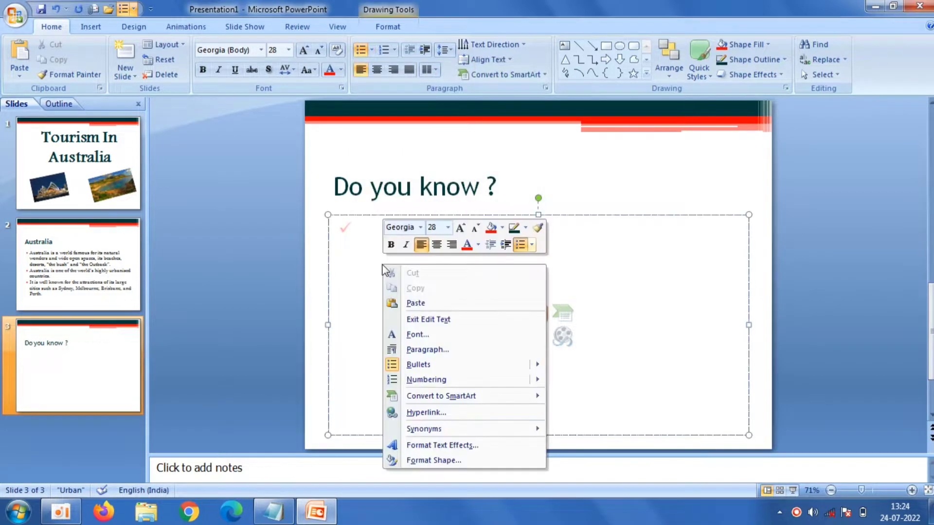
click(410, 307)
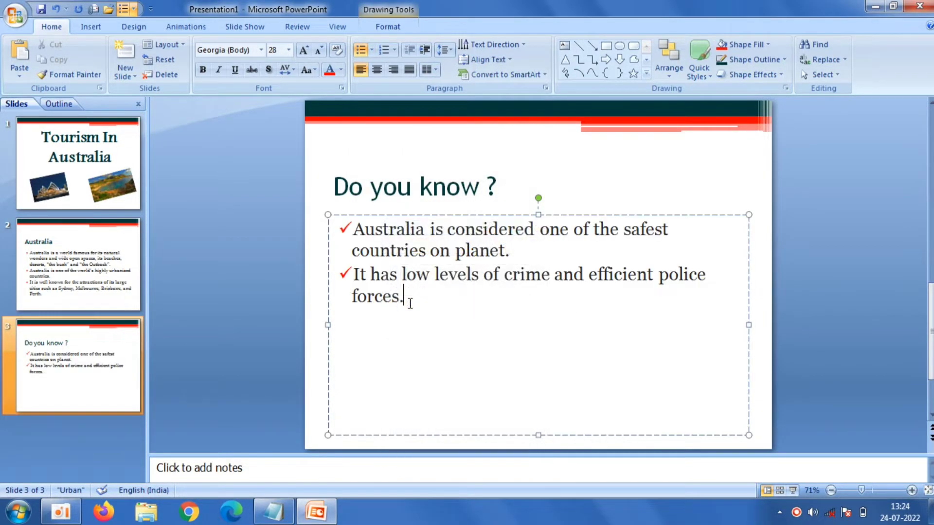
click(265, 211)
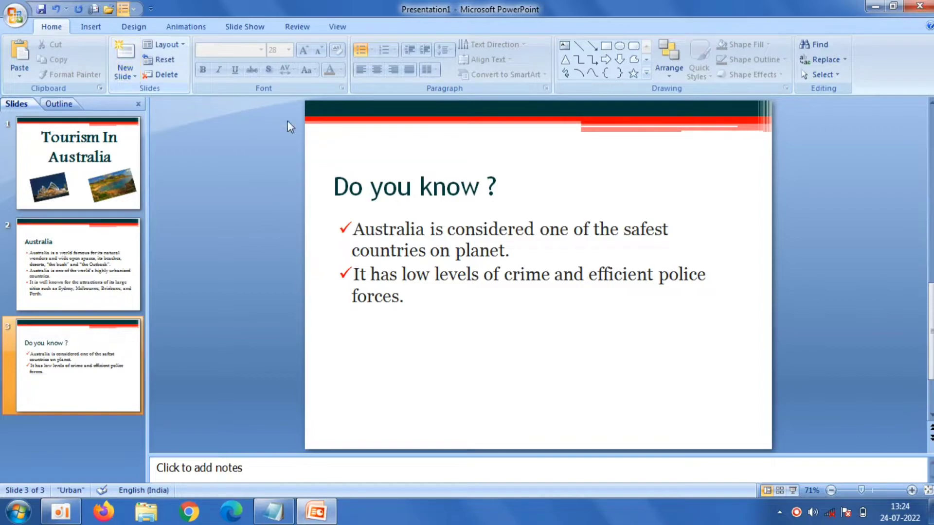
- Make the 'Do you know ?' title bold
click(384, 190)
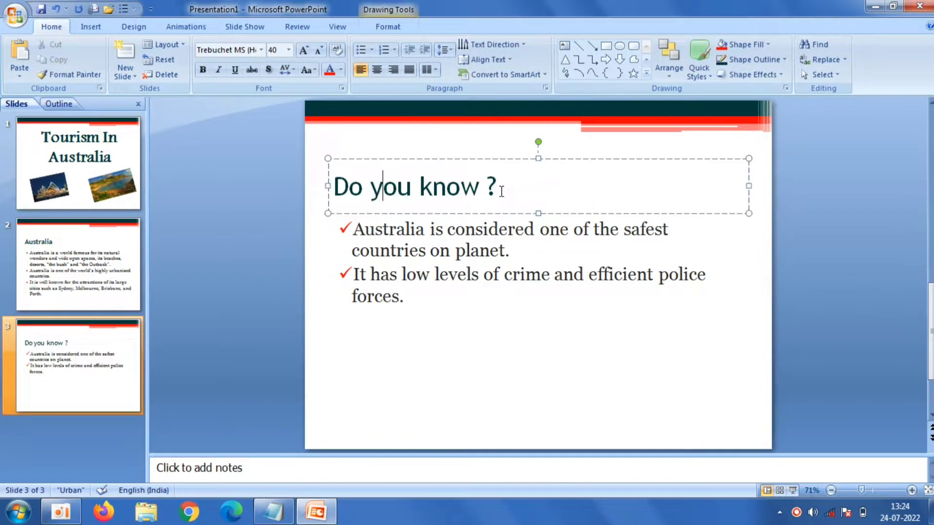
drag(501, 191, 332, 188)
click(208, 72)
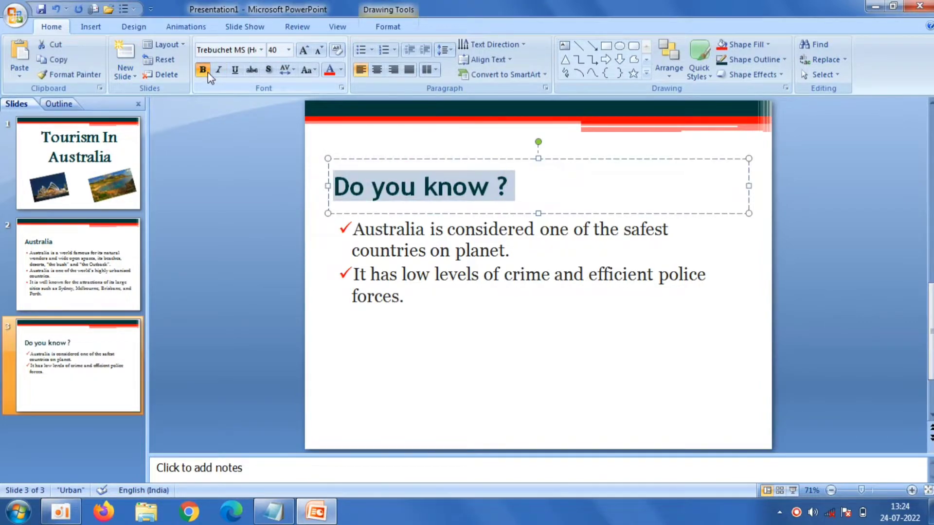
click(199, 139)
- Add a Title and Content slide with 'Sights Of Australia' pasted from Notepad as its title
click(123, 76)
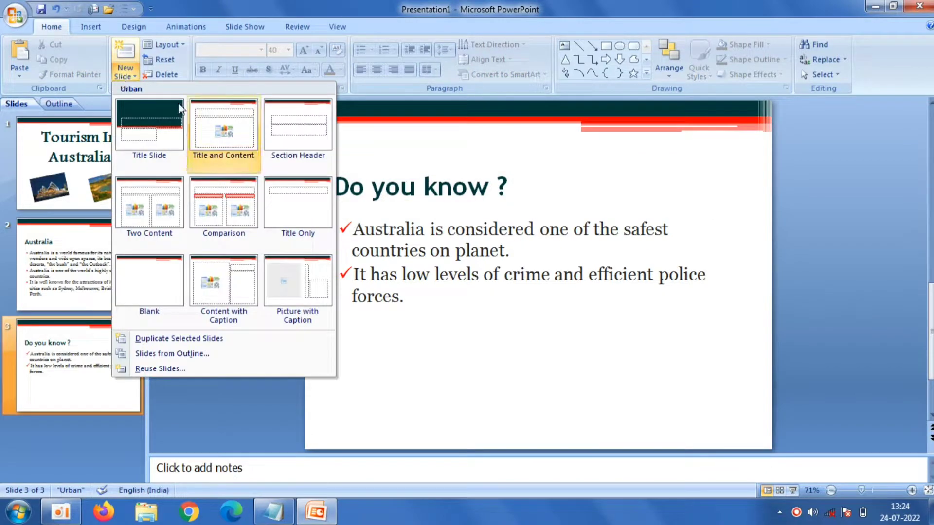
click(224, 129)
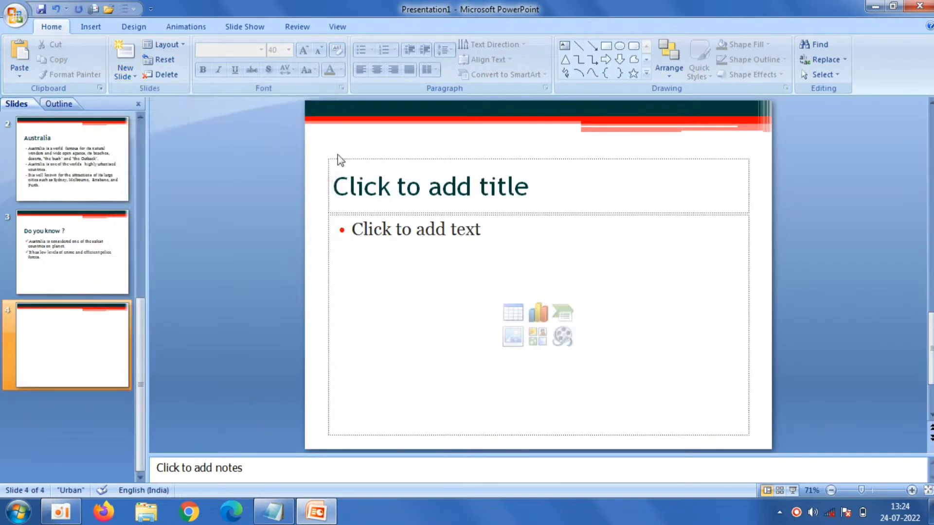
click(417, 187)
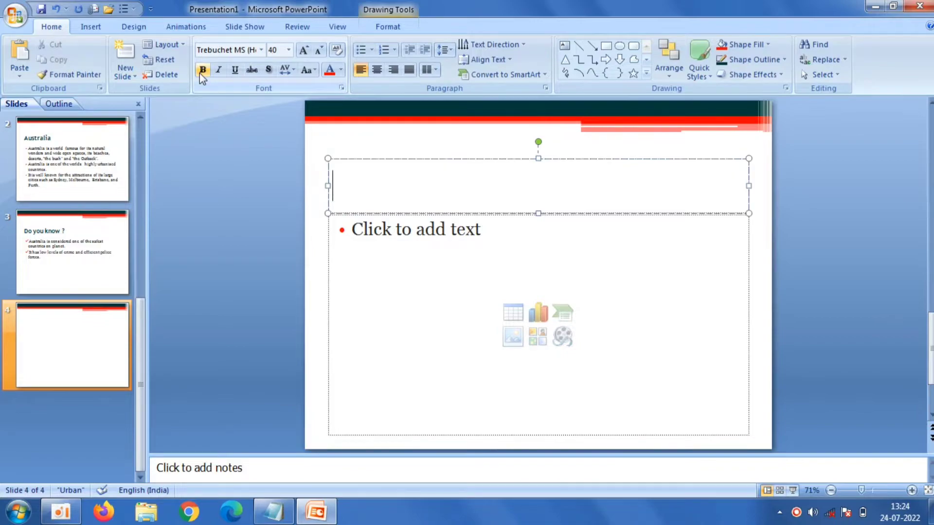
click(274, 516)
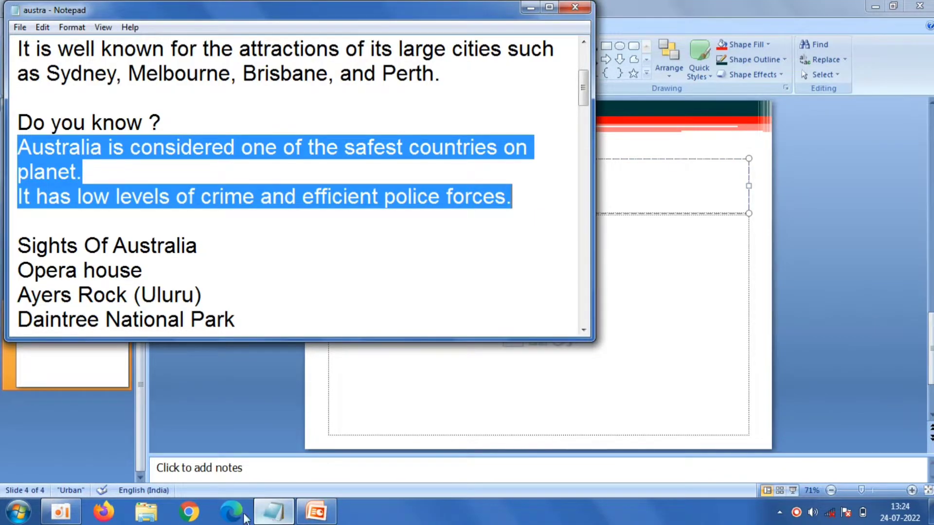
drag(208, 244, 22, 225)
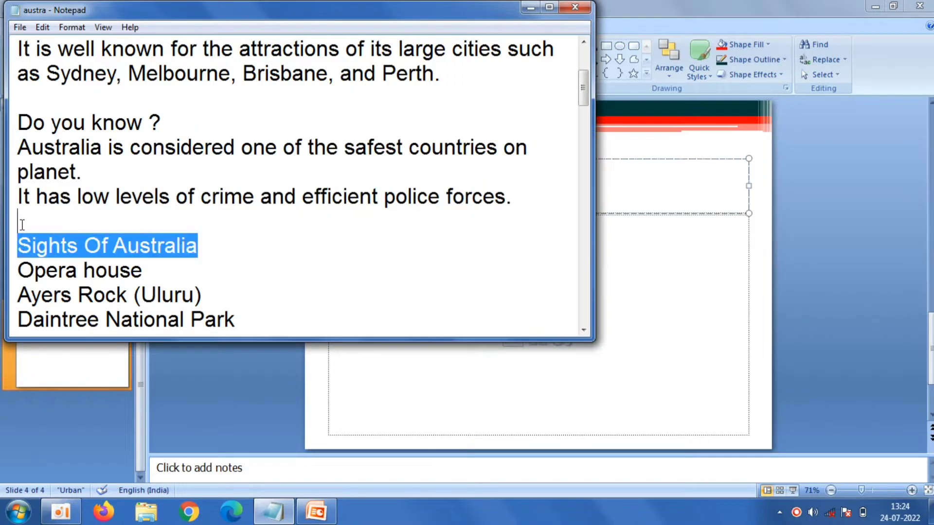
right_click(22, 243)
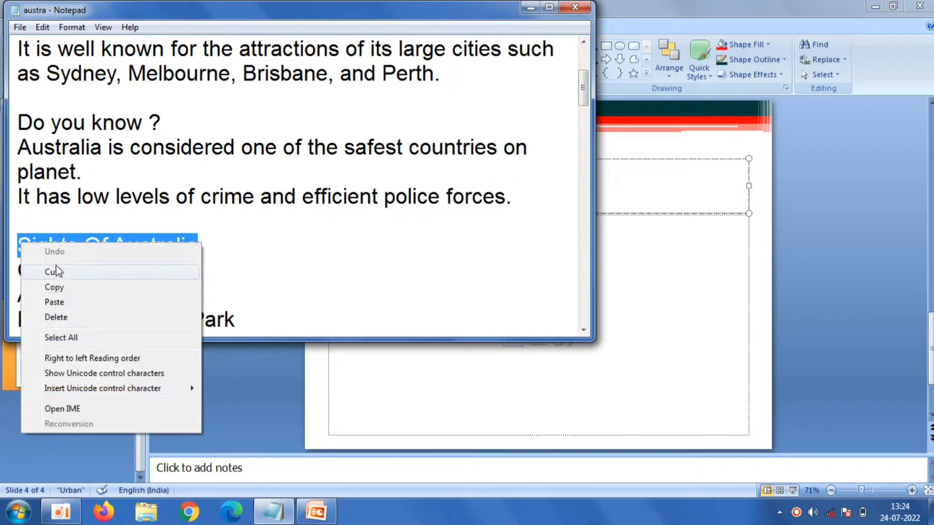
click(71, 289)
click(627, 182)
right_click(623, 176)
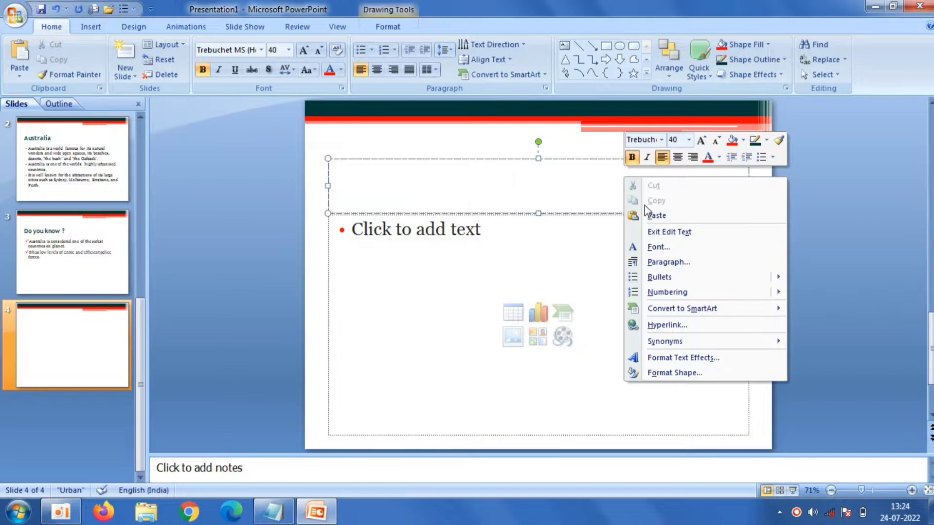
click(646, 210)
- Paste the nine sights, Opera house through Tasmania, from Notepad as content bullets
click(430, 291)
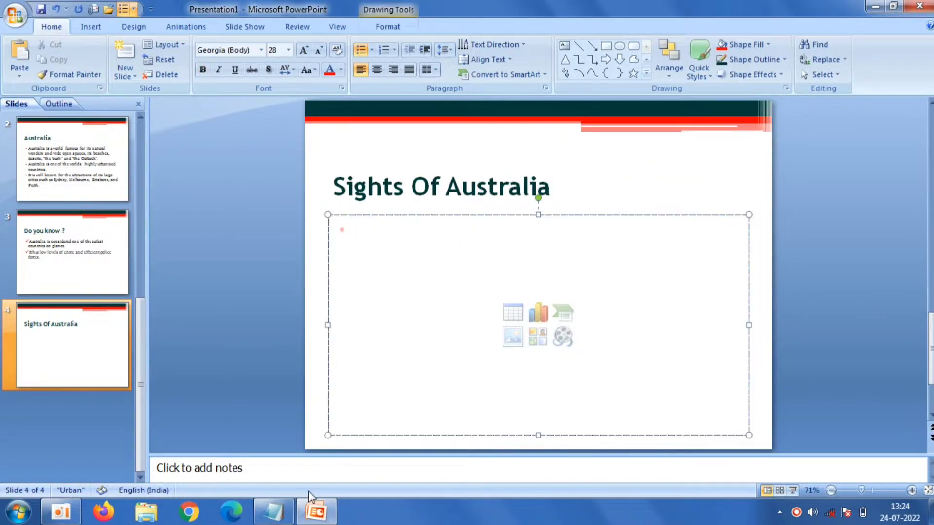
click(293, 518)
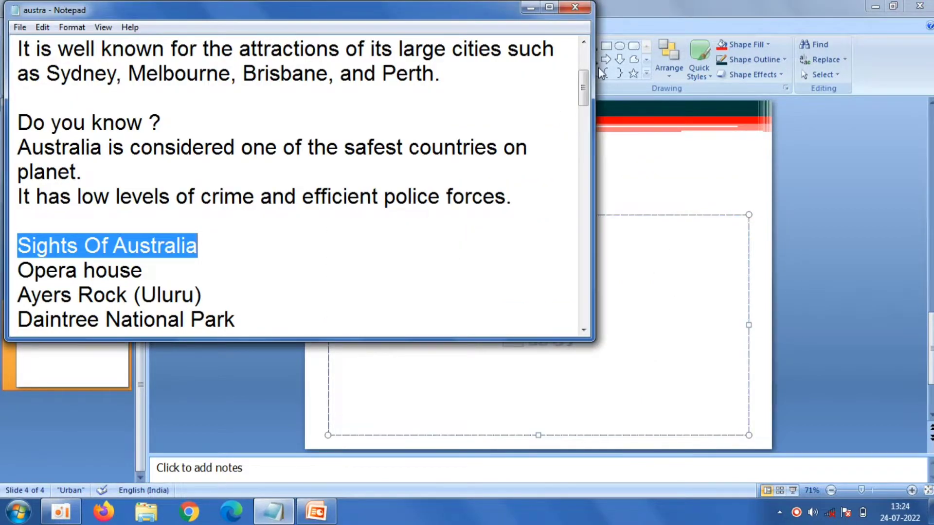
drag(585, 88, 586, 113)
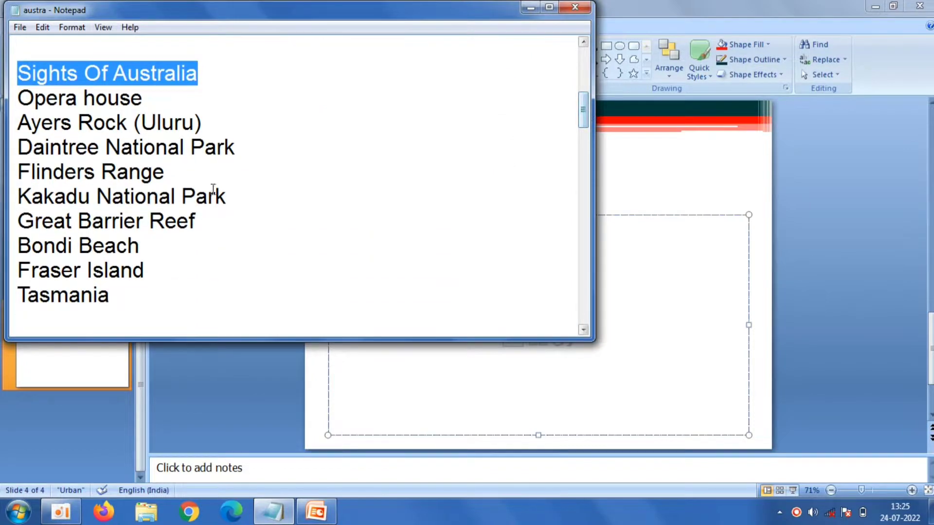
drag(112, 295, 17, 97)
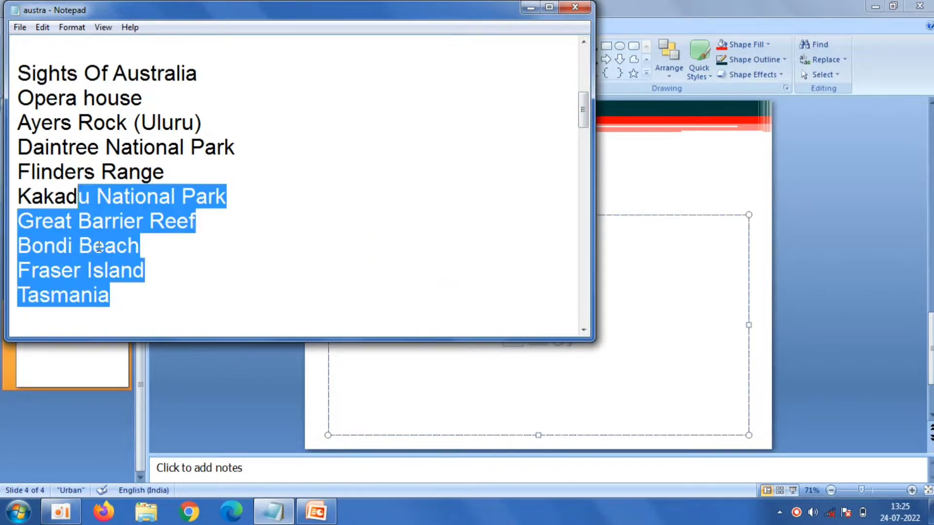
right_click(41, 118)
click(76, 170)
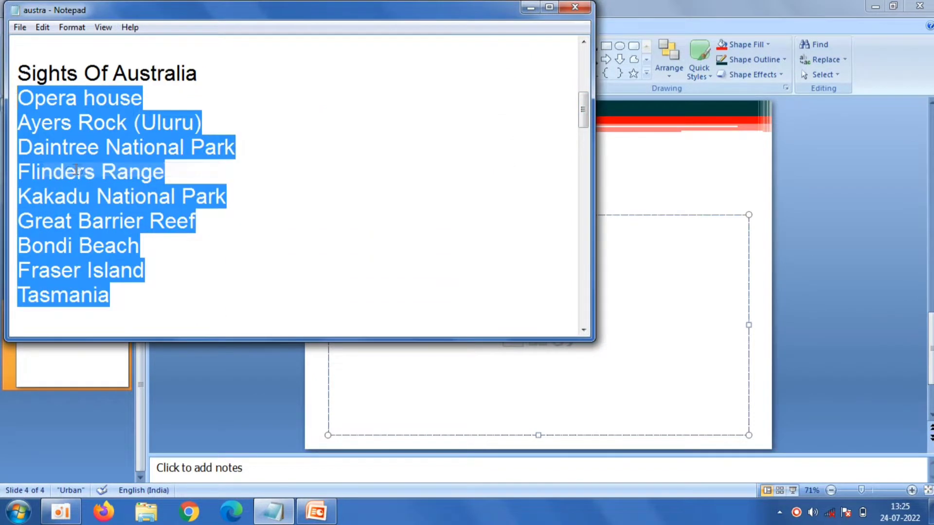
click(637, 250)
right_click(637, 250)
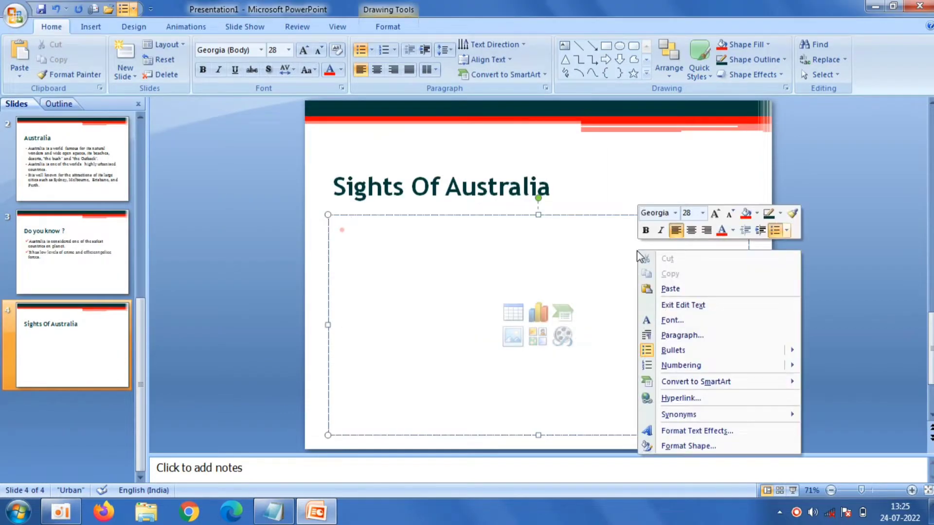
click(658, 287)
click(206, 254)
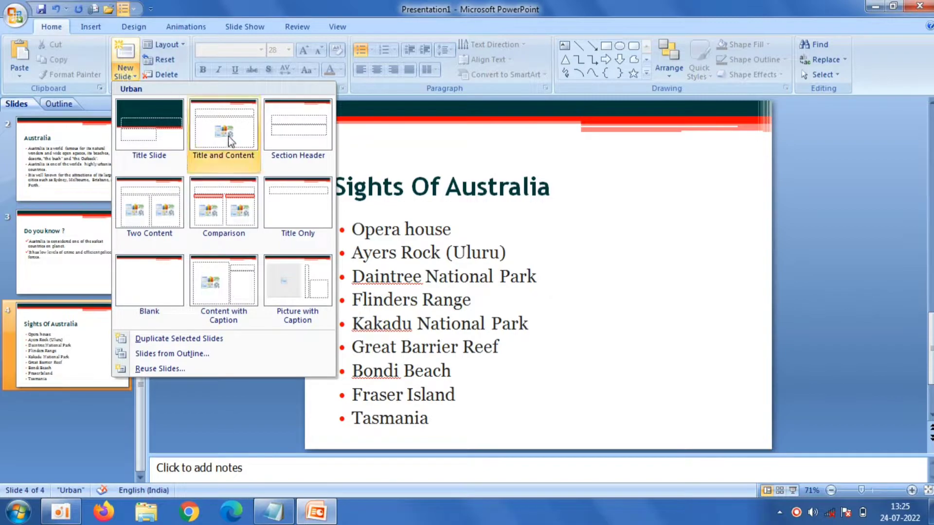
- Add a Title and Content slide titled 'Opera House' in bold, copied from the Notepad notes
click(229, 136)
click(377, 187)
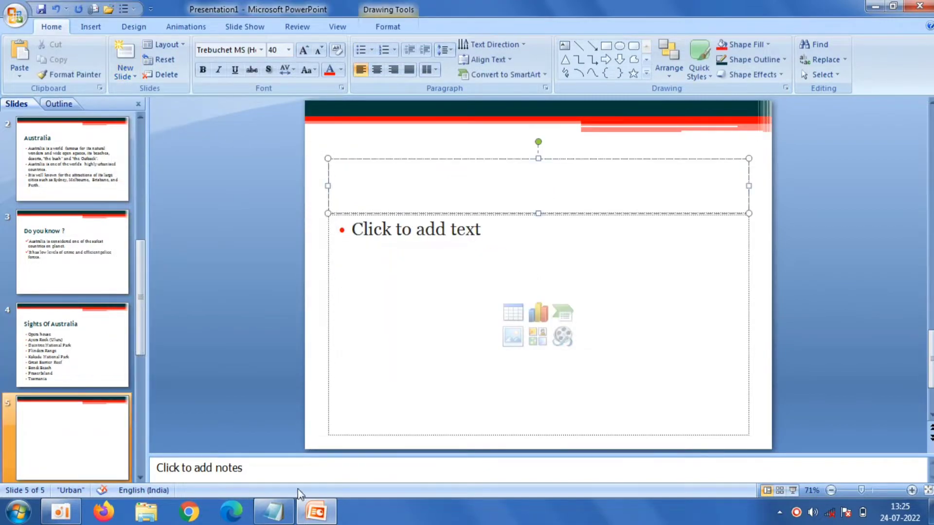
click(273, 511)
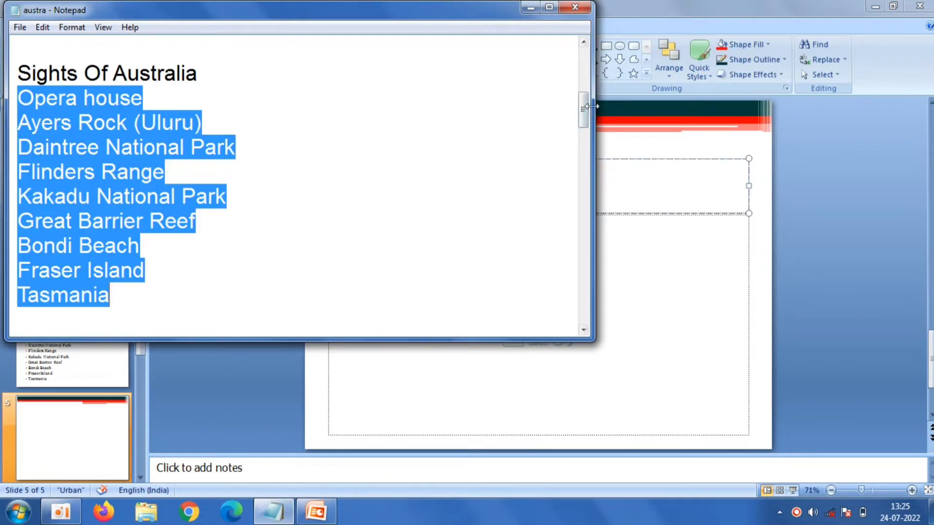
drag(584, 107, 588, 141)
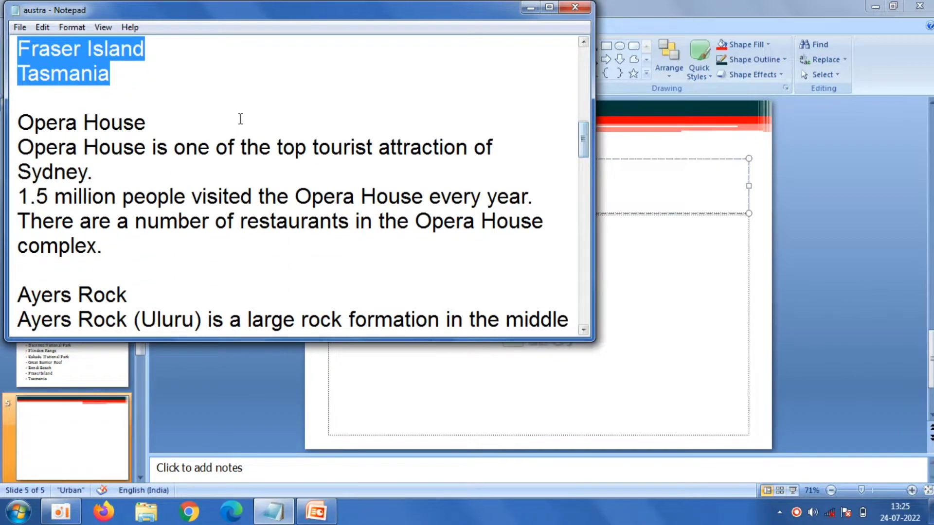
drag(151, 121, 29, 101)
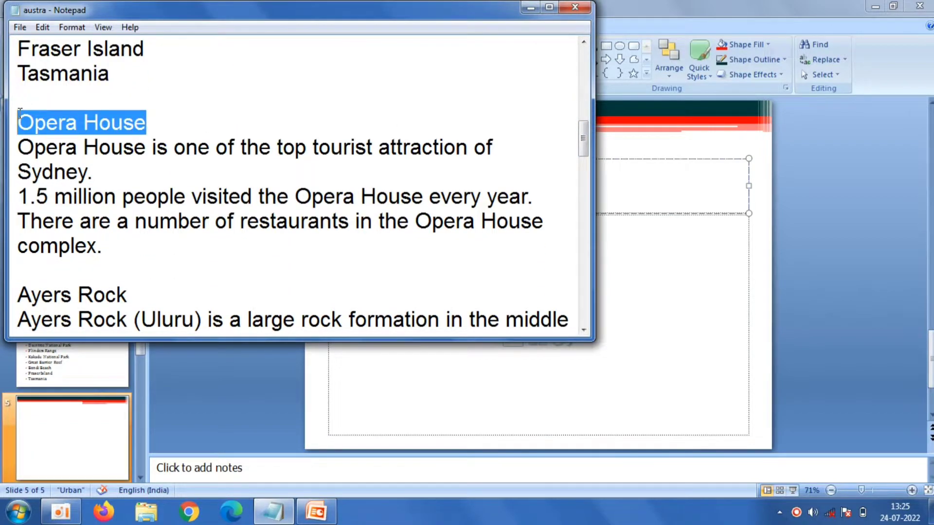
right_click(19, 120)
click(60, 156)
click(659, 187)
right_click(660, 187)
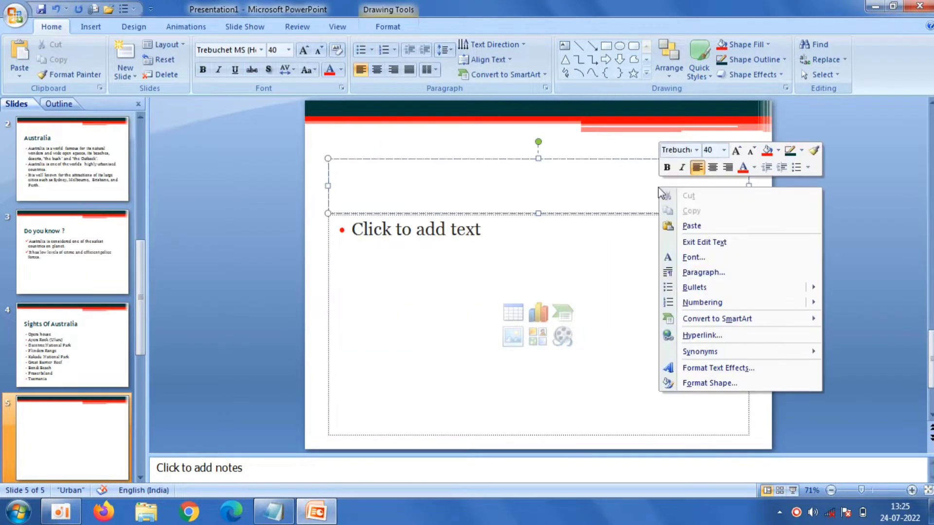
click(689, 225)
drag(494, 189, 335, 187)
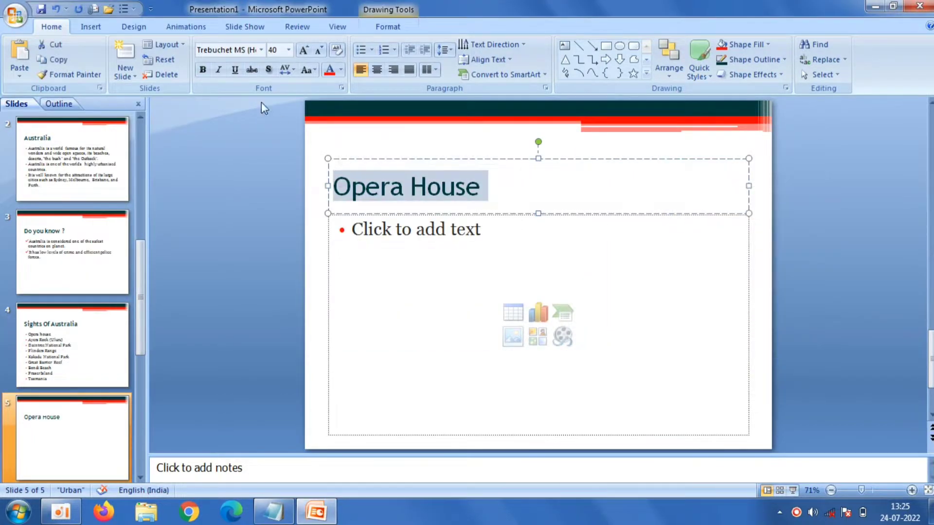
click(203, 70)
- Paste the three Opera House facts from Notepad as the slide's bullets
click(416, 272)
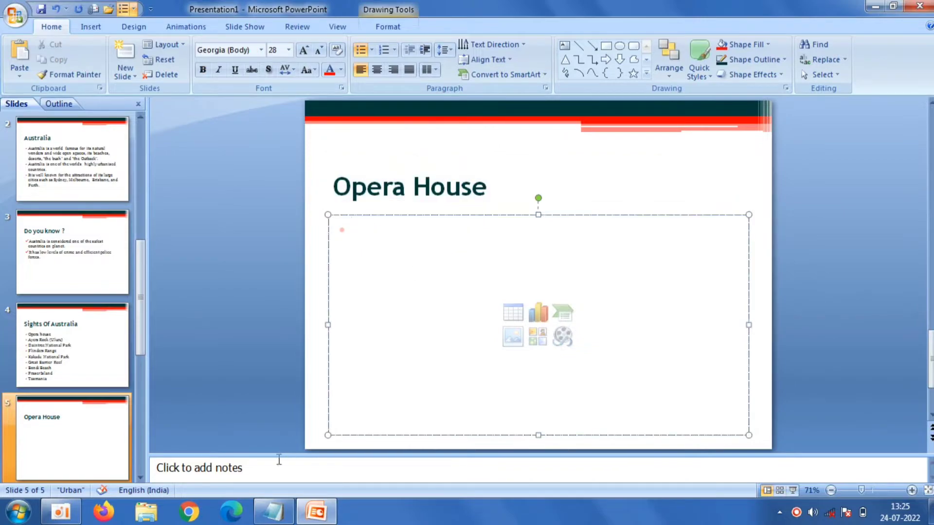
click(273, 511)
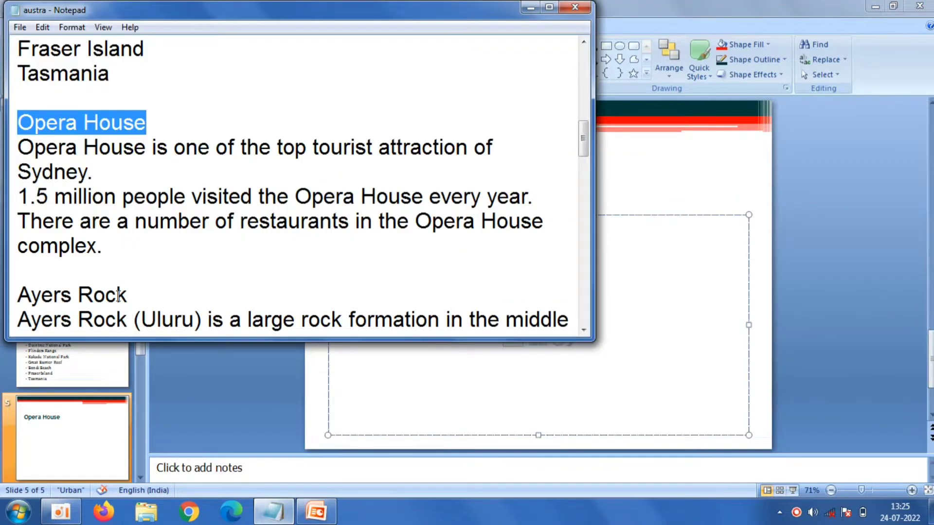
drag(106, 248, 15, 141)
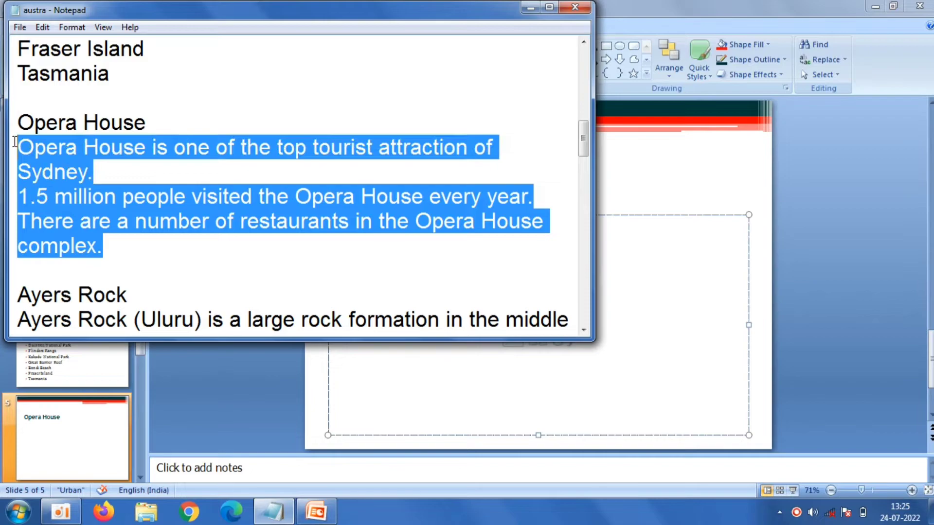
right_click(56, 174)
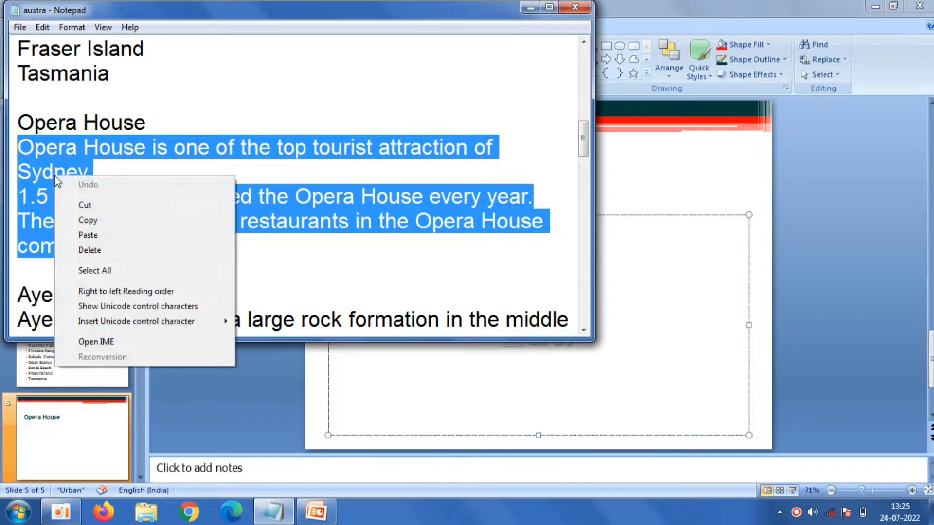
click(88, 220)
click(623, 253)
right_click(623, 253)
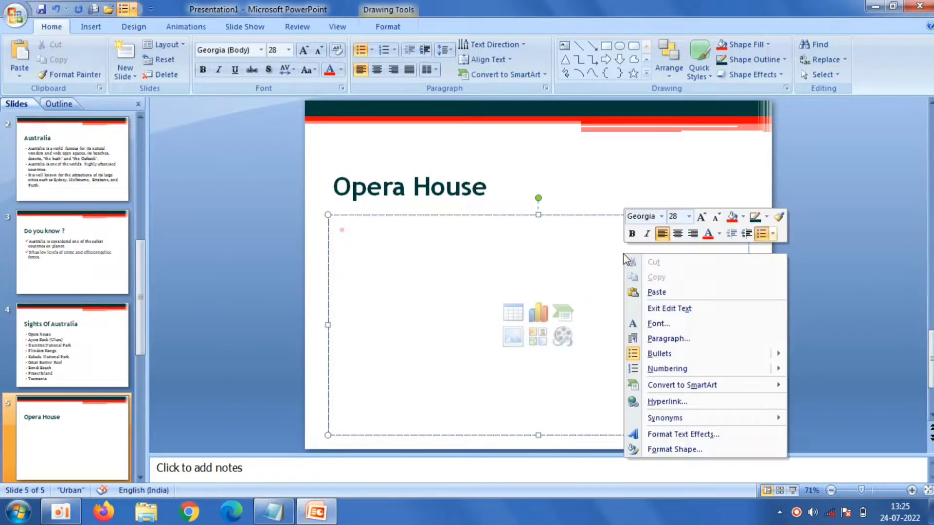
click(655, 292)
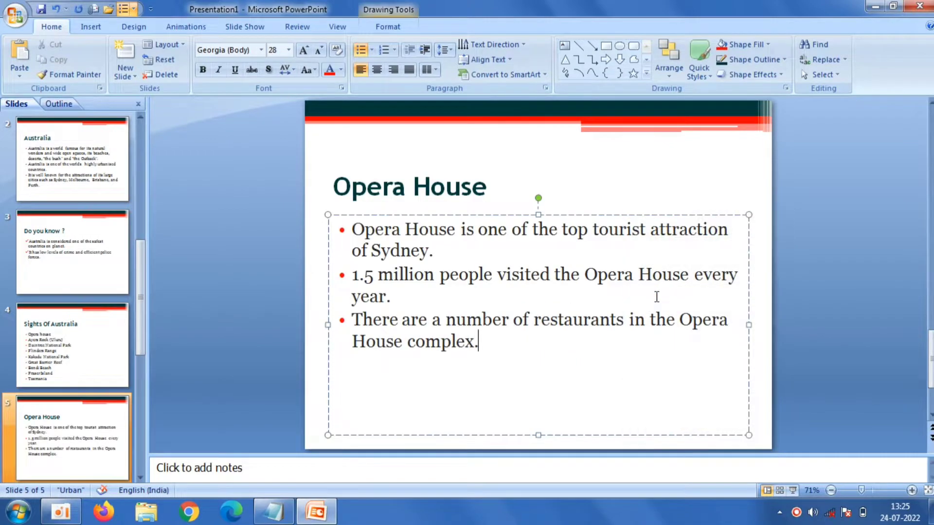
click(289, 220)
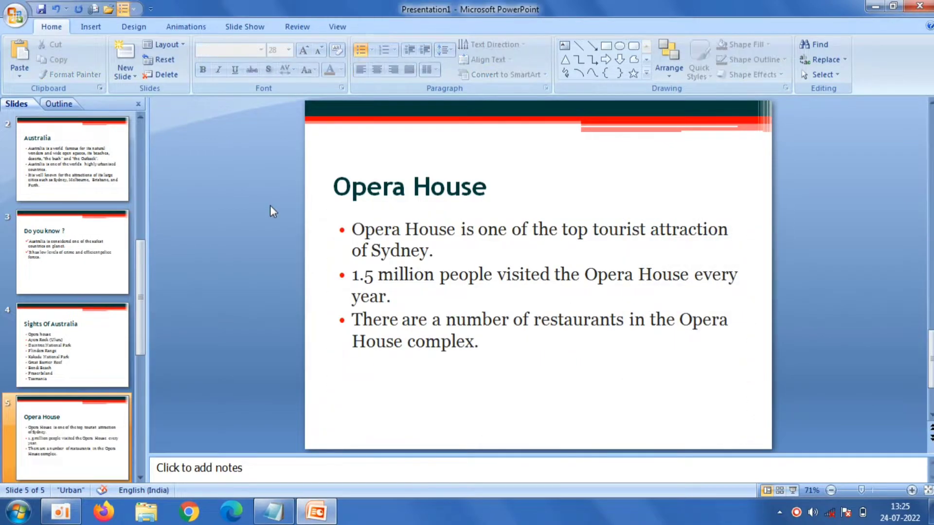
- Insert the 'images' Opera House photo and place it at the slide's lower right
click(91, 29)
click(56, 55)
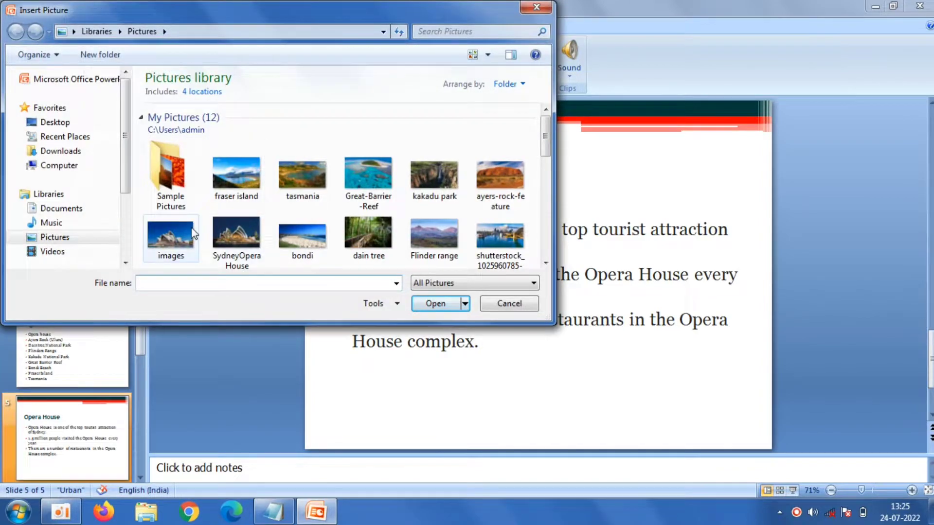
double_click(179, 230)
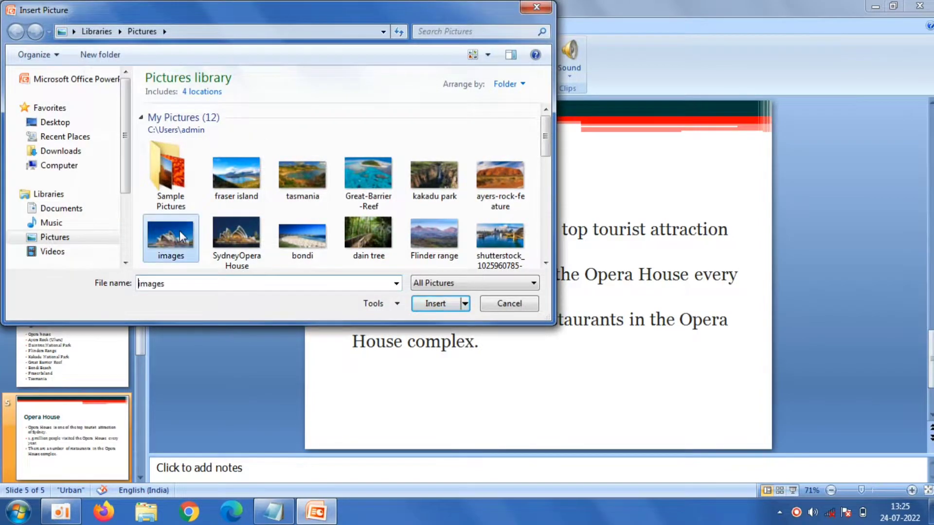
drag(532, 287, 616, 397)
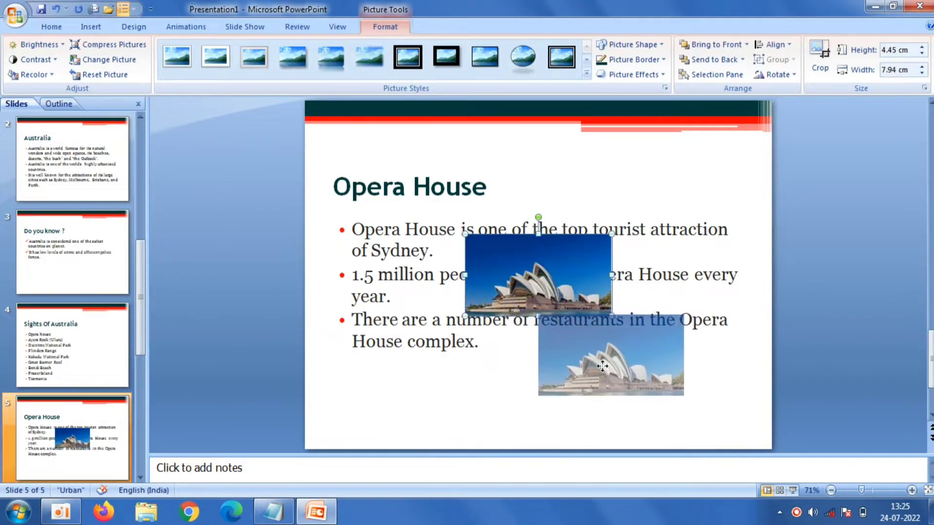
click(787, 320)
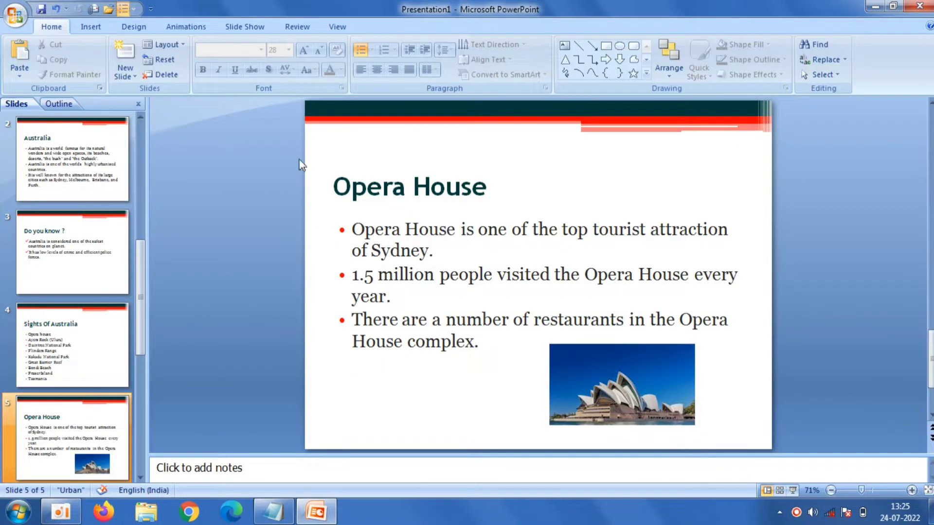
- Add a Title and Content slide titled 'Ayers Rock' in bold, copied from Notepad
click(122, 78)
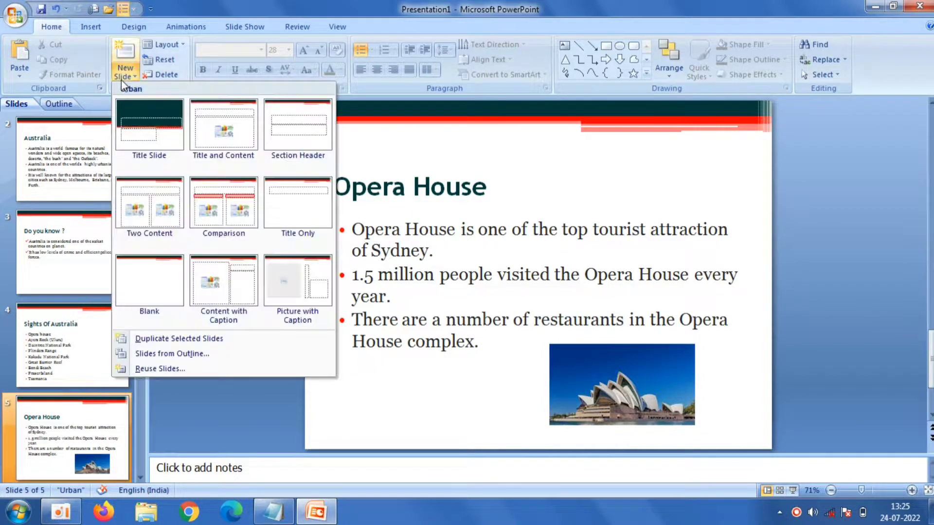
click(209, 138)
click(371, 196)
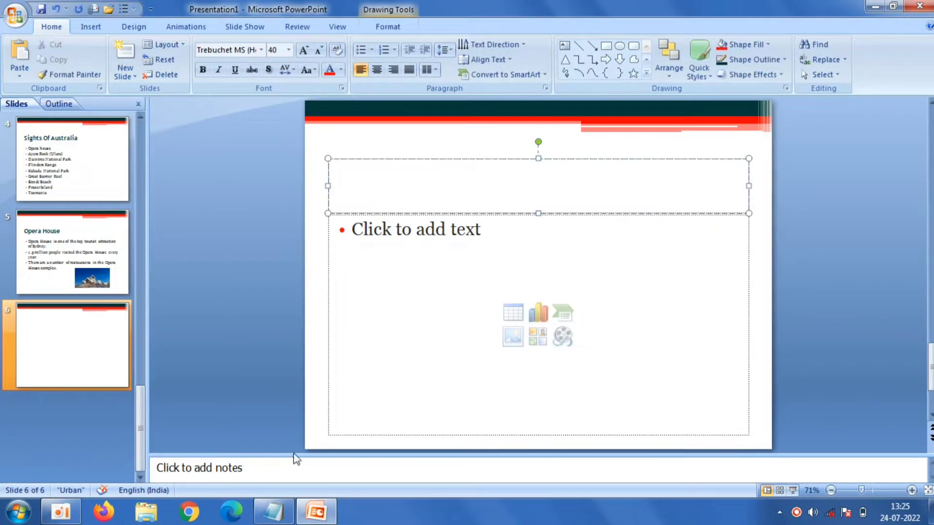
click(273, 512)
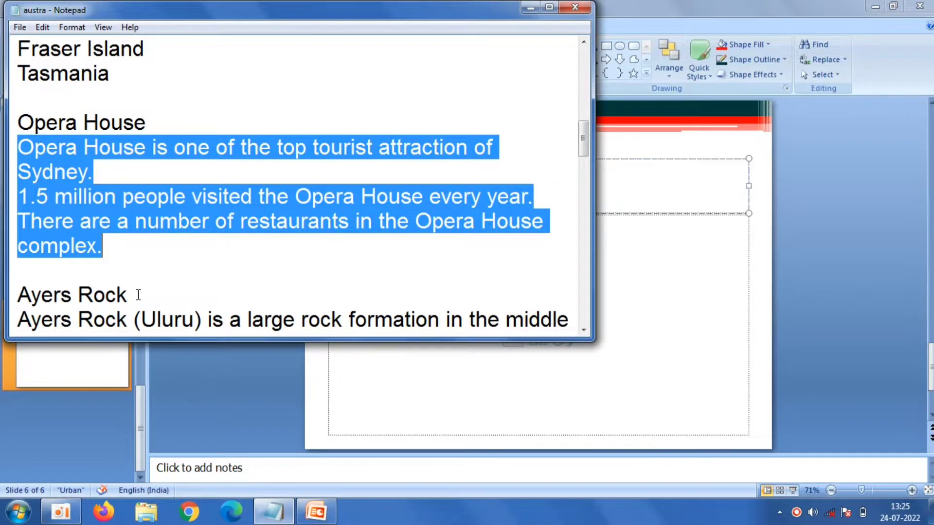
drag(138, 295, 18, 295)
right_click(22, 294)
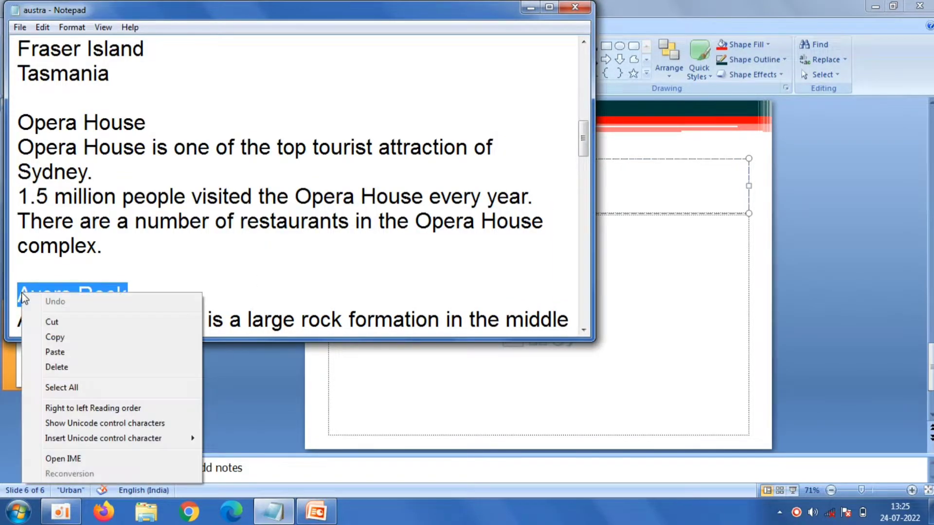
click(55, 337)
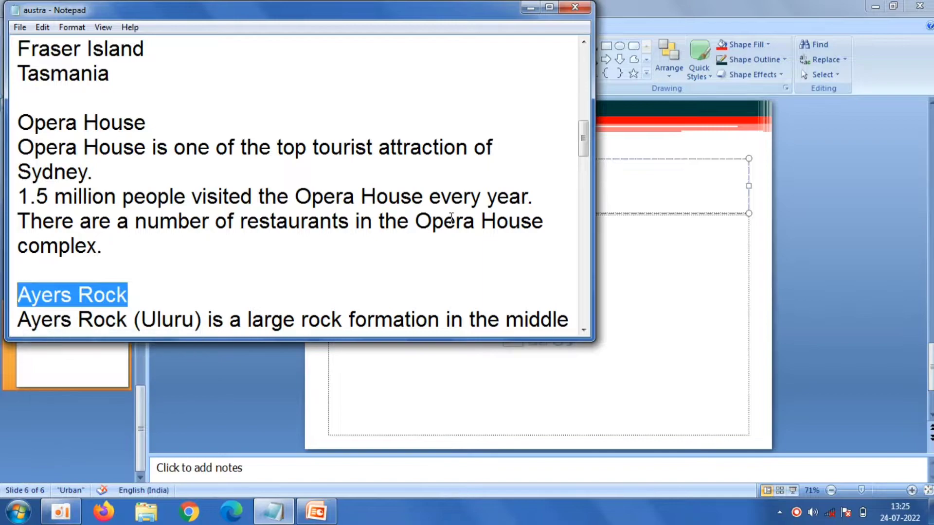
click(636, 185)
right_click(636, 185)
click(669, 222)
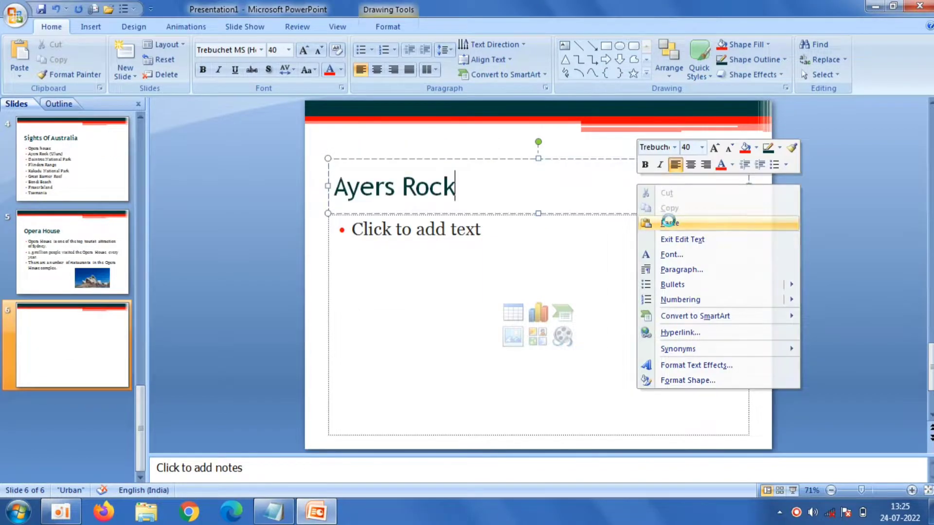
drag(467, 189, 355, 187)
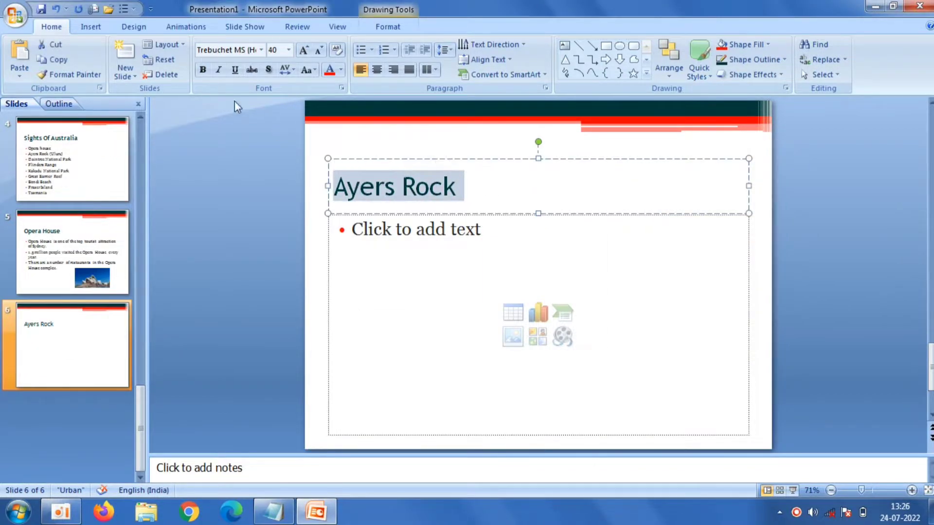
click(203, 70)
- Fill the body with the three Ayers Rock facts from Notepad as square bullets
click(396, 263)
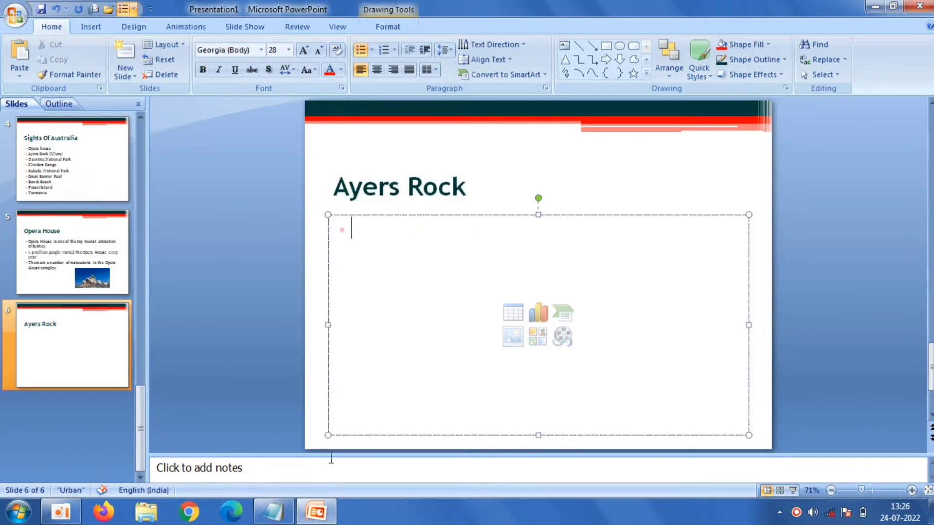
click(280, 506)
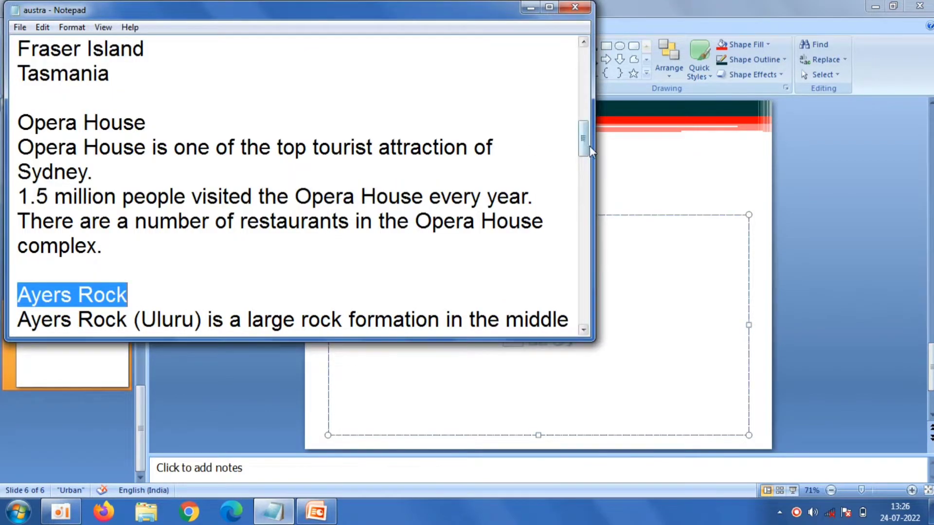
drag(583, 146, 588, 174)
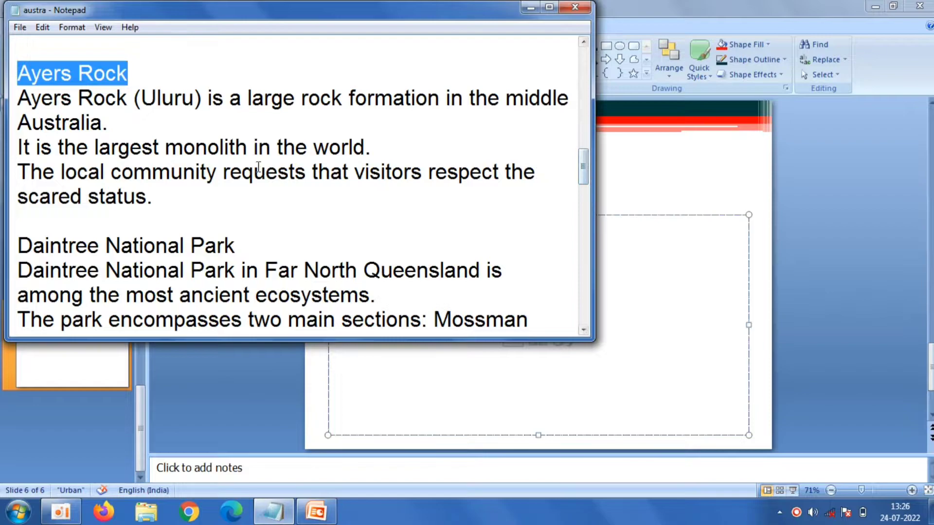
drag(182, 199, 16, 104)
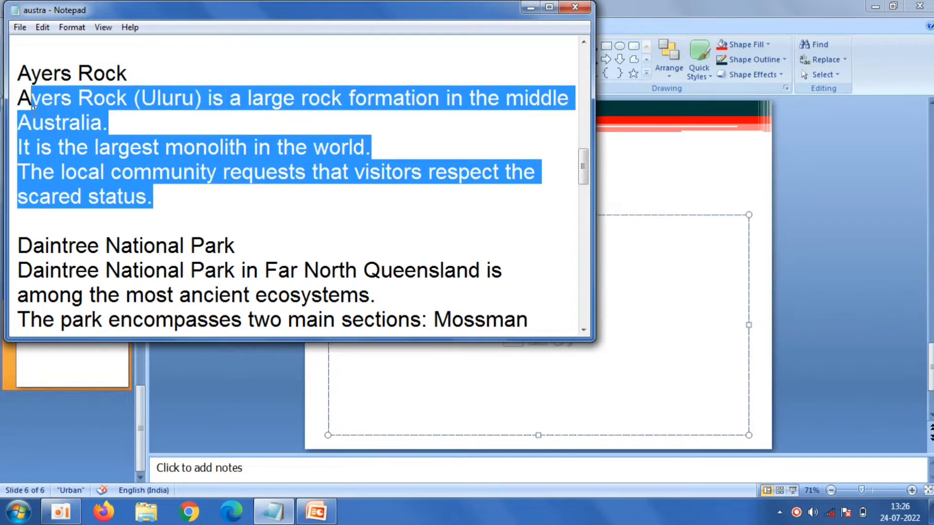
right_click(56, 107)
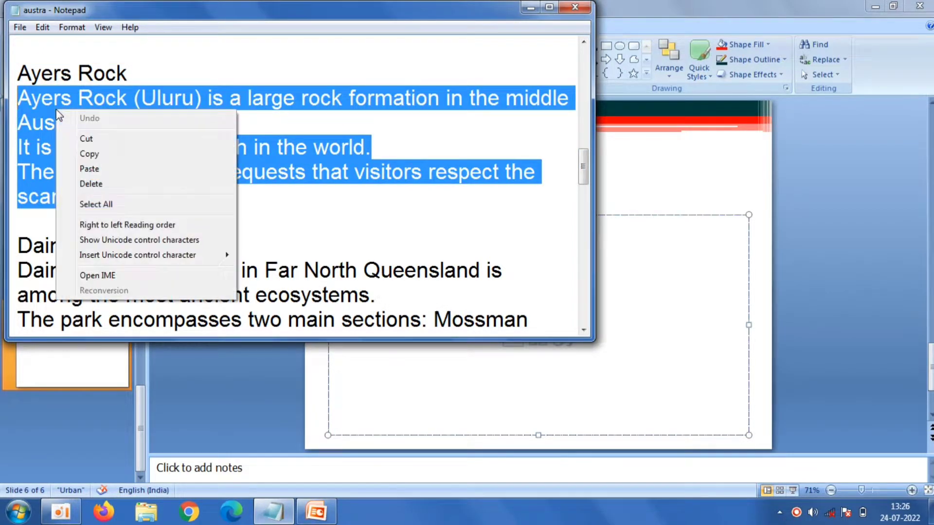
click(108, 154)
click(695, 255)
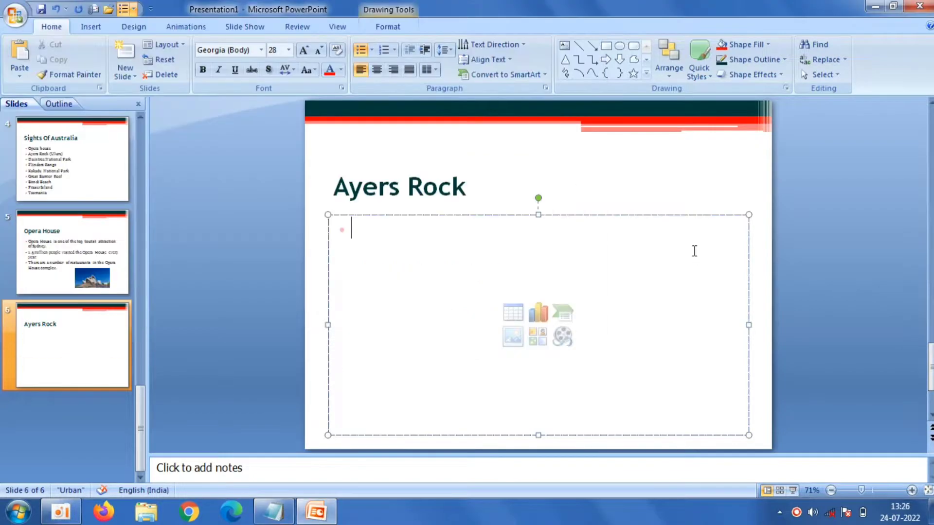
click(371, 50)
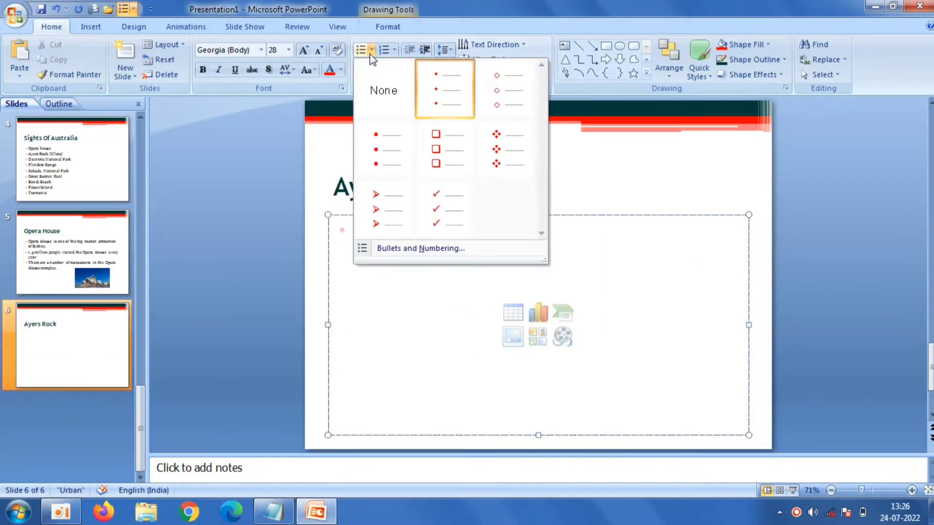
click(387, 142)
right_click(395, 263)
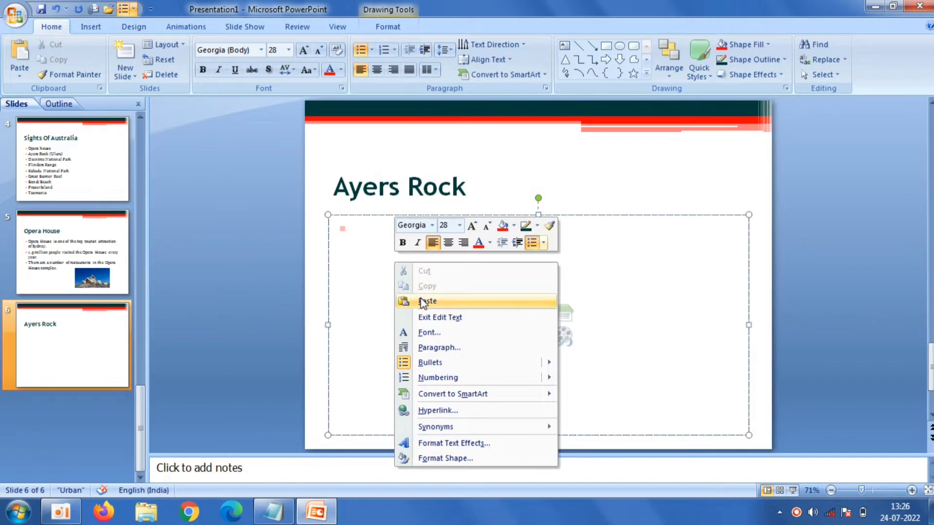
click(421, 298)
click(256, 248)
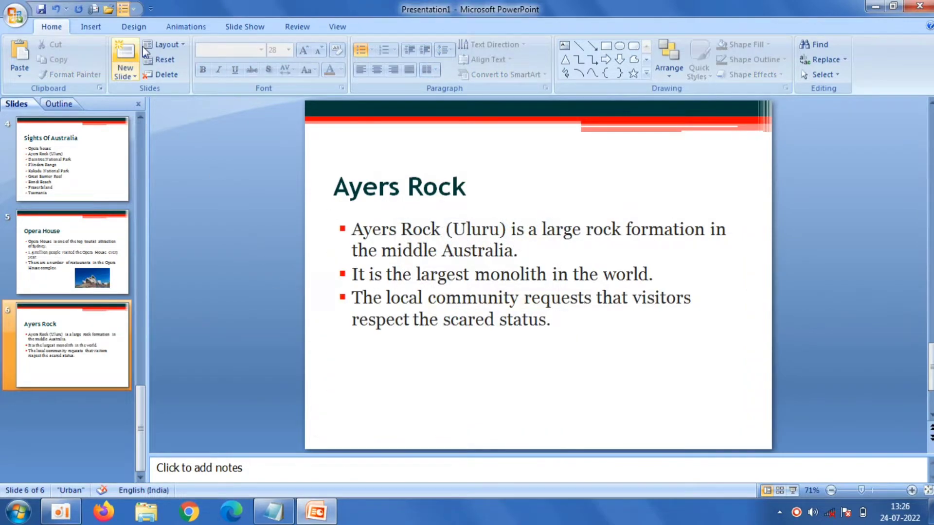
click(91, 27)
- Insert the ayers-rock-feature photo, shrink it to about 5.16 × 9.19 cm, and place it bottom-right
click(56, 58)
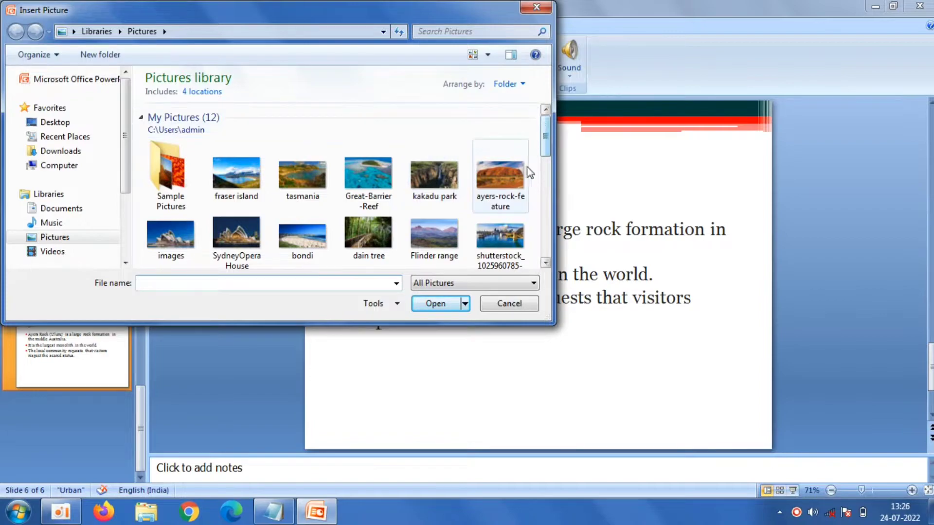
double_click(524, 176)
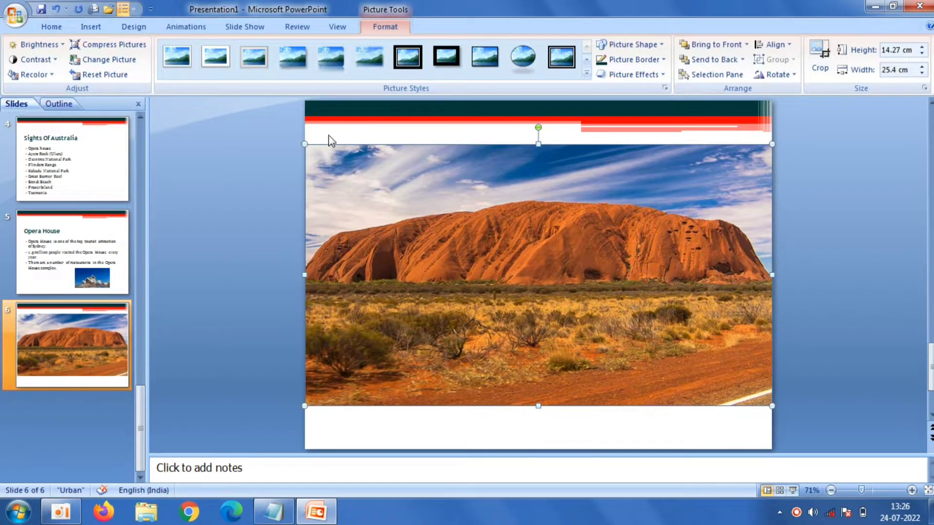
drag(385, 166, 577, 296)
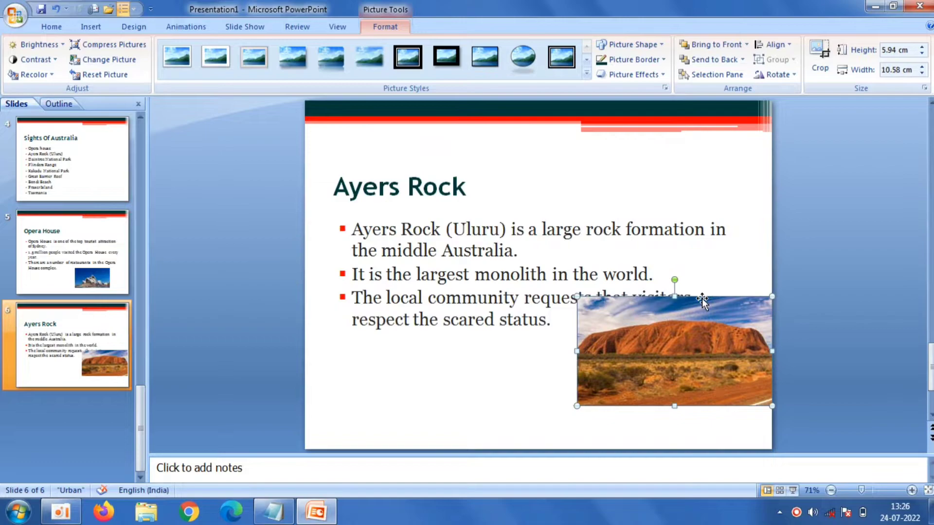
drag(679, 332, 643, 348)
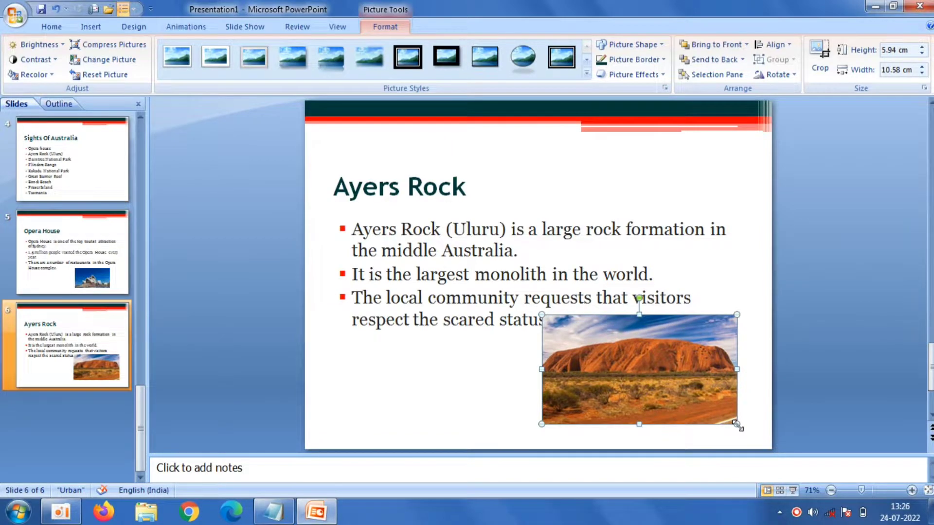
drag(737, 426, 711, 410)
drag(655, 385, 696, 404)
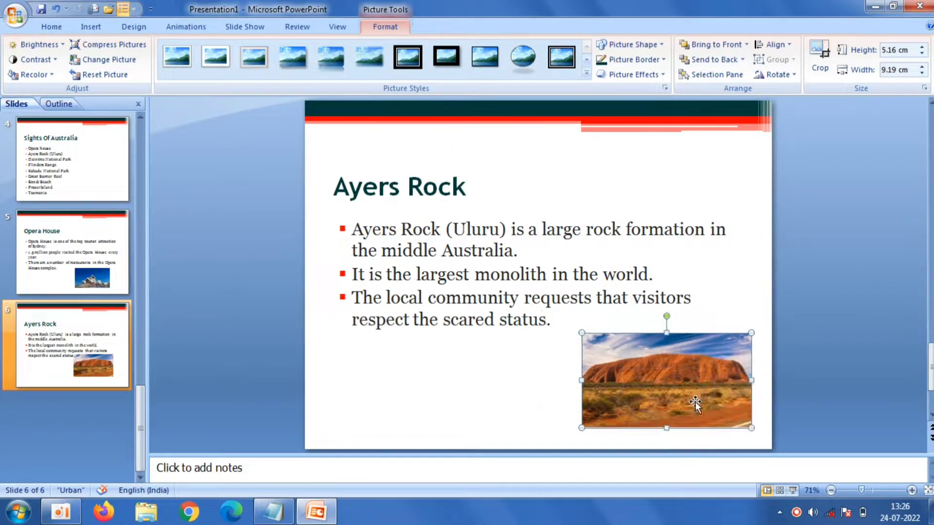
click(245, 208)
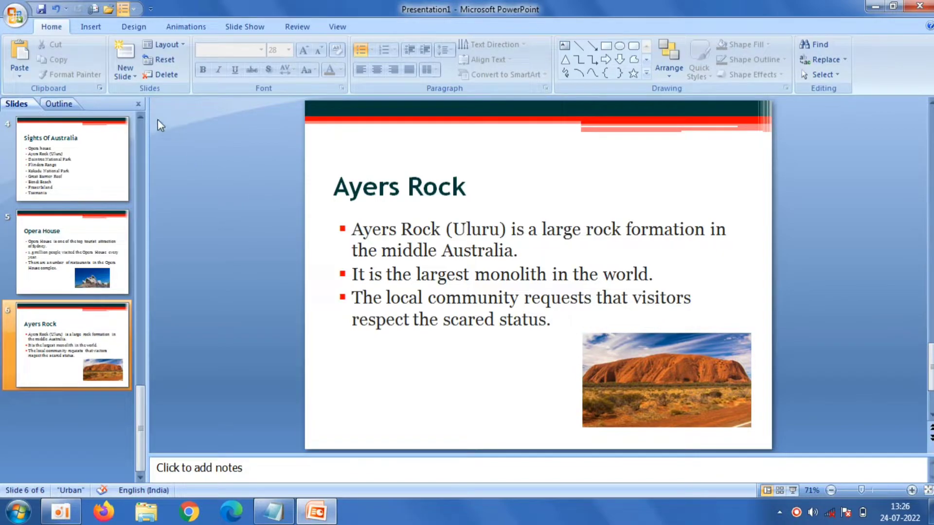
click(117, 76)
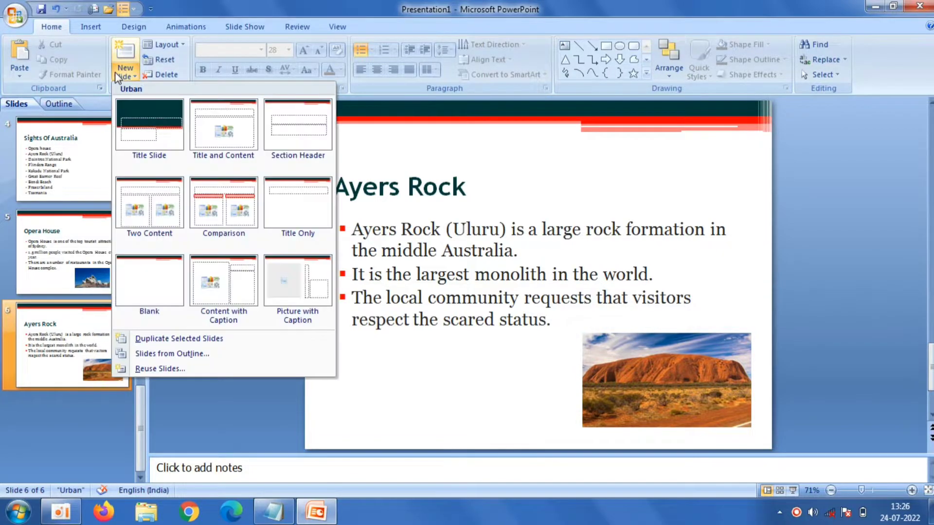
- Add a Title and Content slide titled 'Daintree National Park' in bold, copied from Notepad
click(199, 129)
click(412, 180)
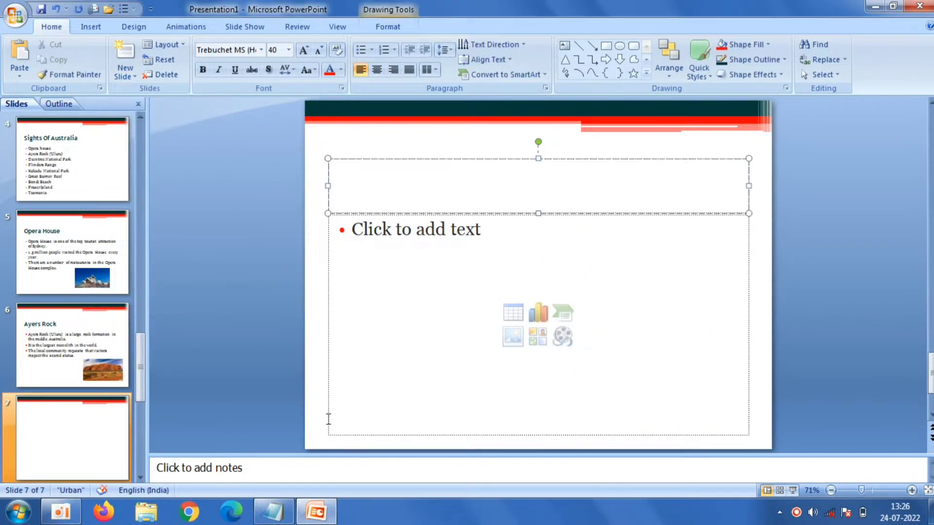
click(273, 511)
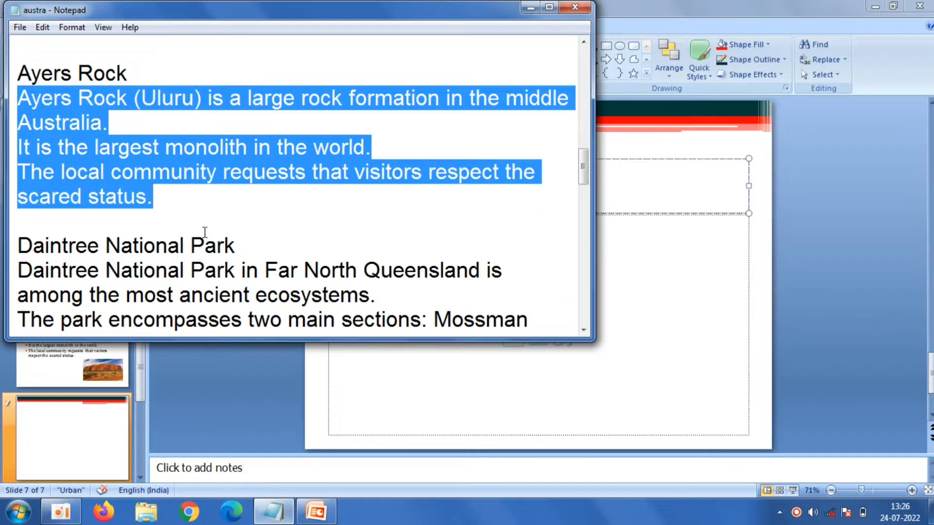
drag(239, 245, 18, 245)
right_click(19, 243)
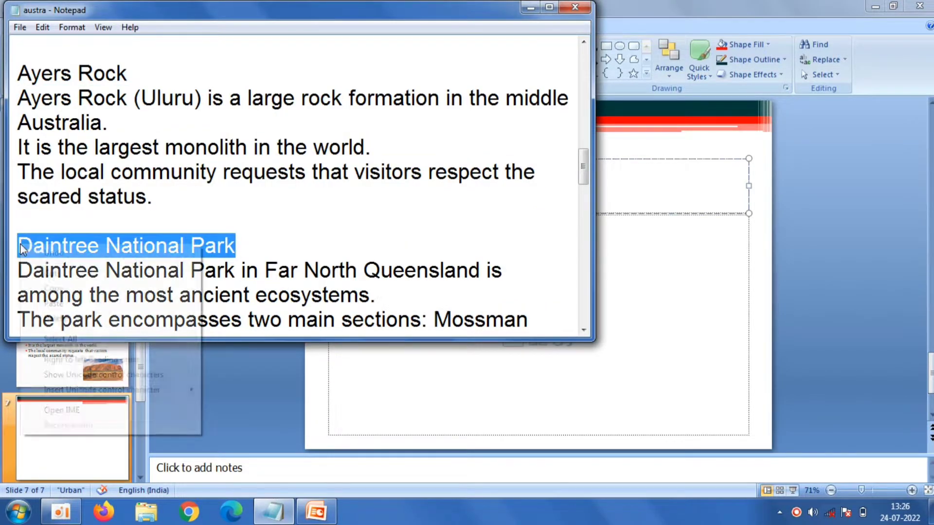
click(71, 287)
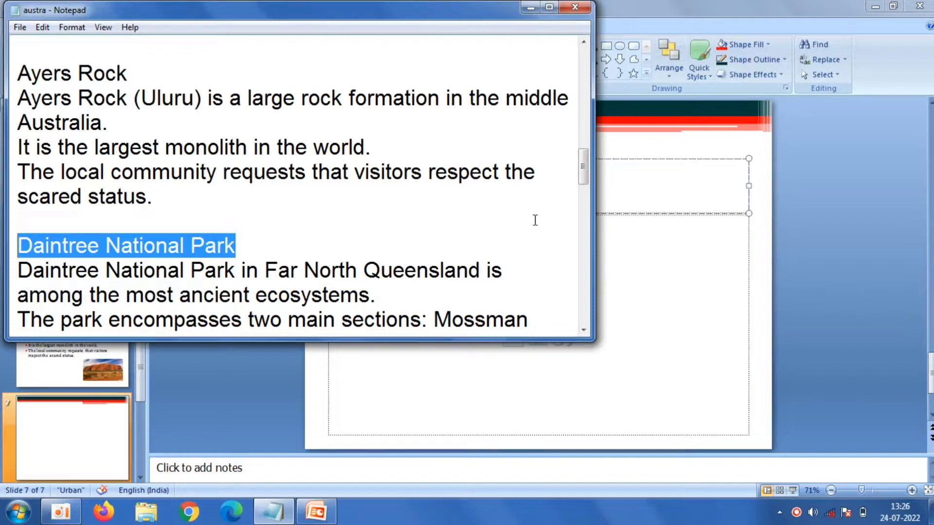
click(632, 176)
right_click(630, 169)
click(664, 209)
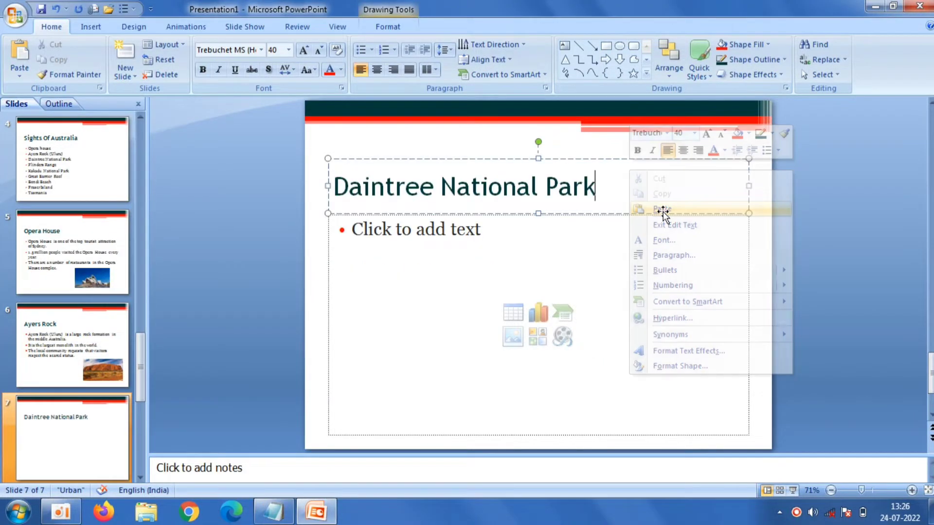
drag(615, 189, 314, 179)
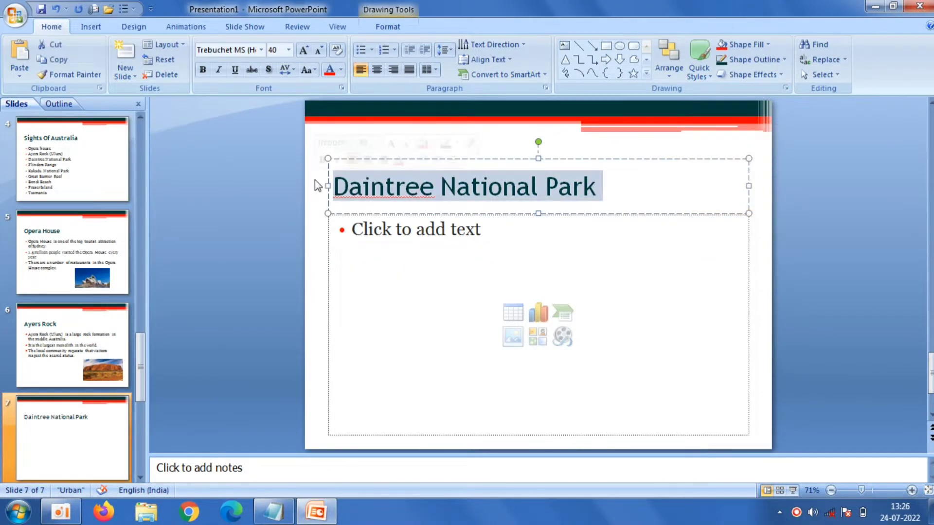
click(202, 75)
- Paste the three Daintree paragraphs from Notepad as hollow-circle bullets
click(380, 287)
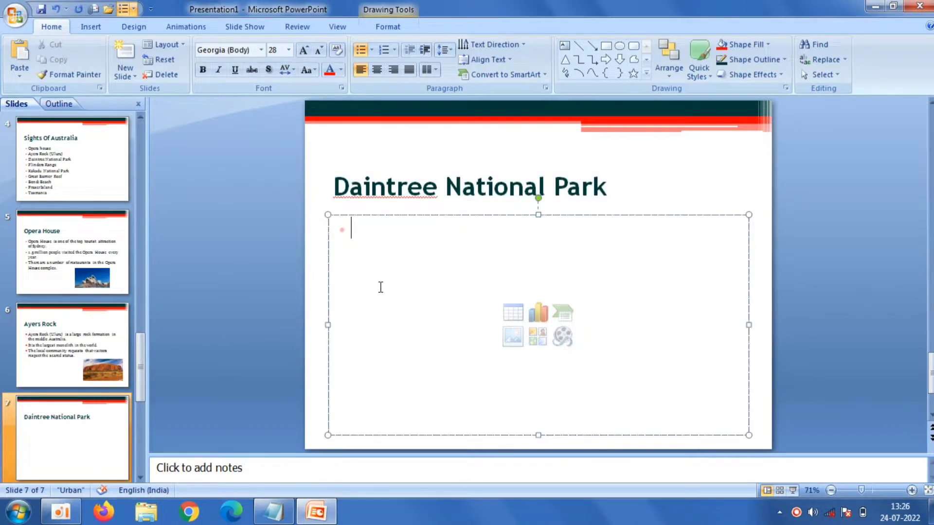
click(284, 516)
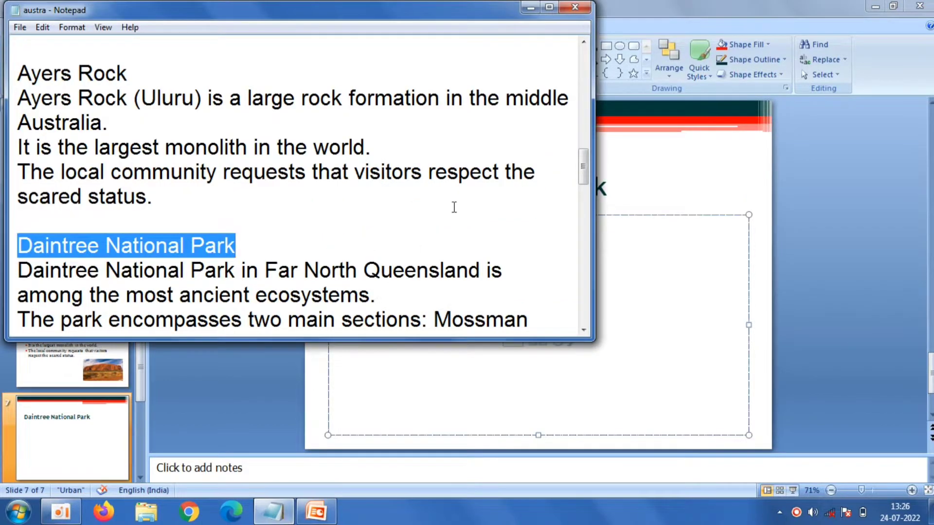
drag(583, 166, 585, 184)
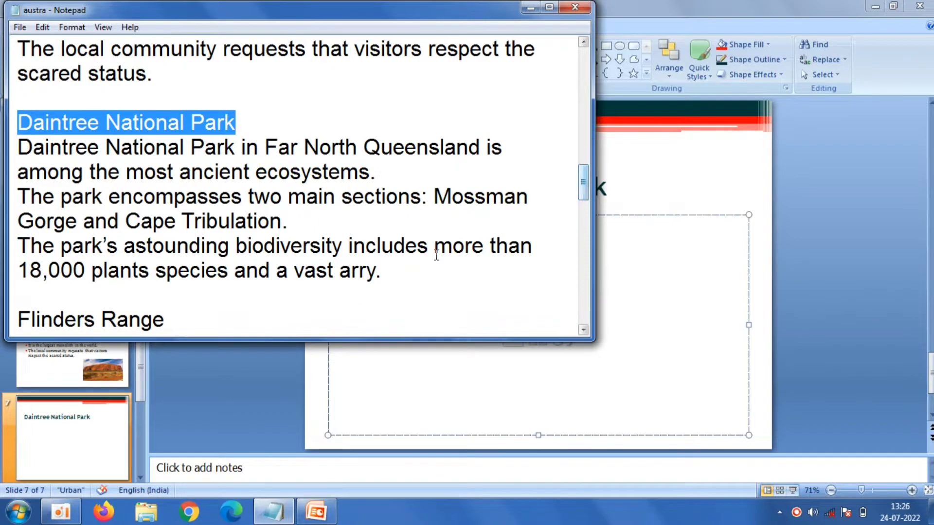
mouse_move(393, 272)
mouse_down()
mouse_move(214, 239)
mouse_move(12, 150)
mouse_up()
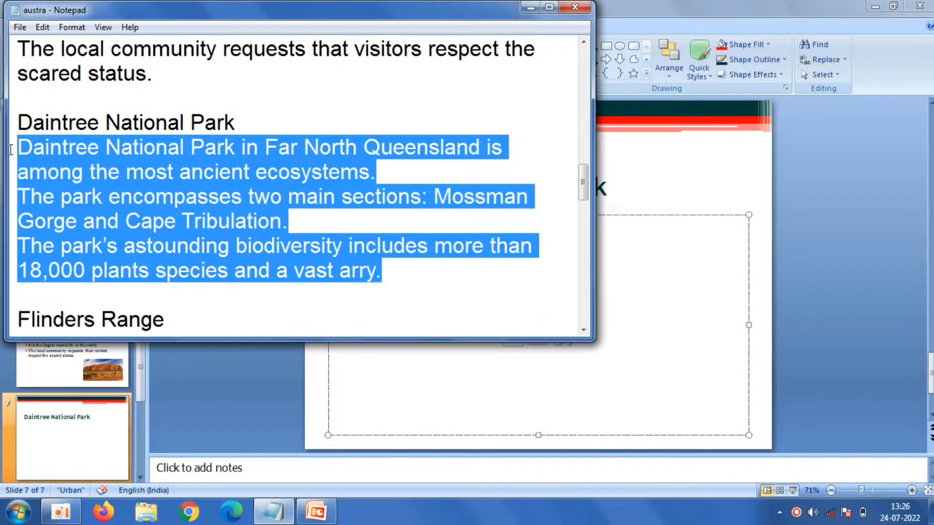
right_click(79, 171)
click(125, 221)
click(650, 285)
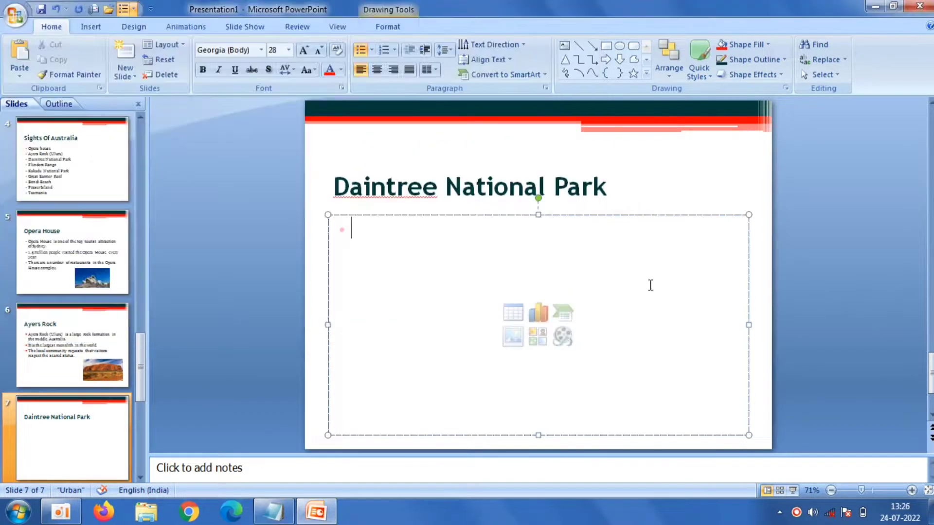
click(371, 50)
click(505, 90)
right_click(452, 303)
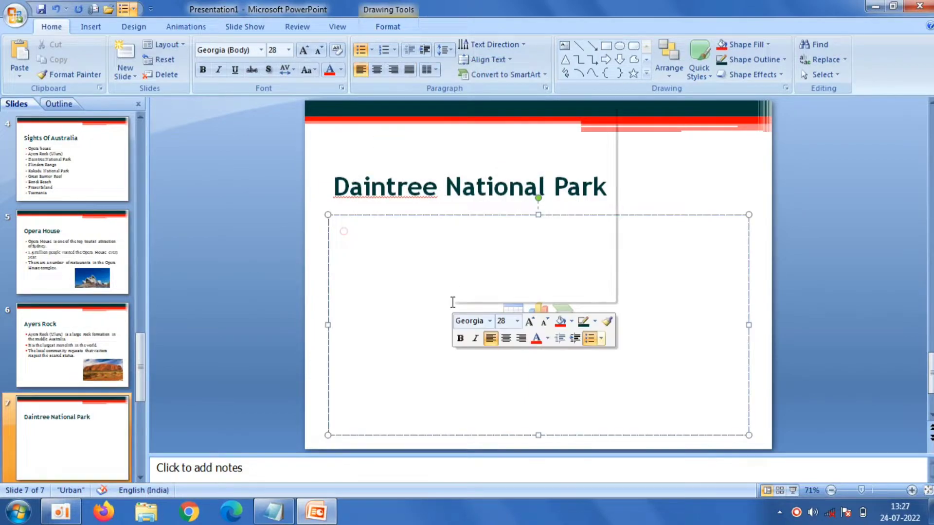
click(476, 137)
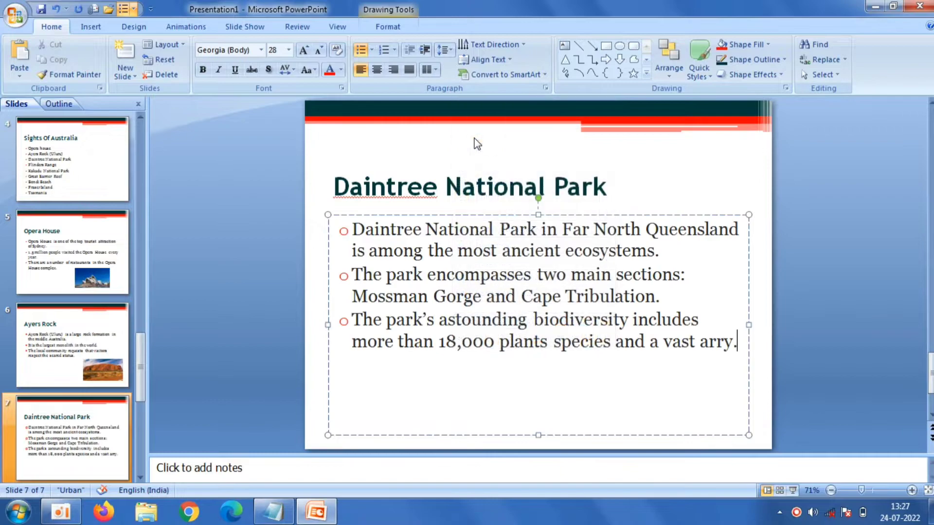
click(241, 156)
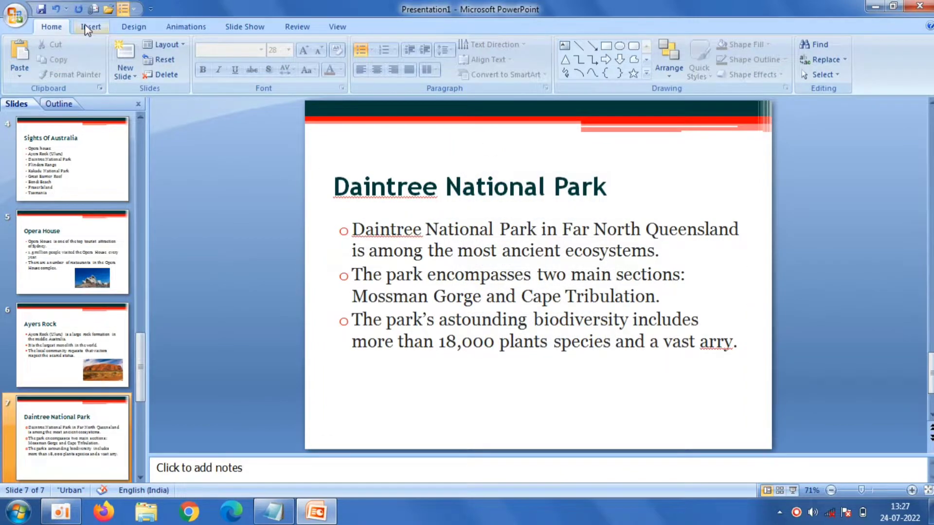
- Insert the 'dain tree' photo below the bullets and enlarge it to about 4.23 × 6.35 cm
click(84, 24)
click(48, 69)
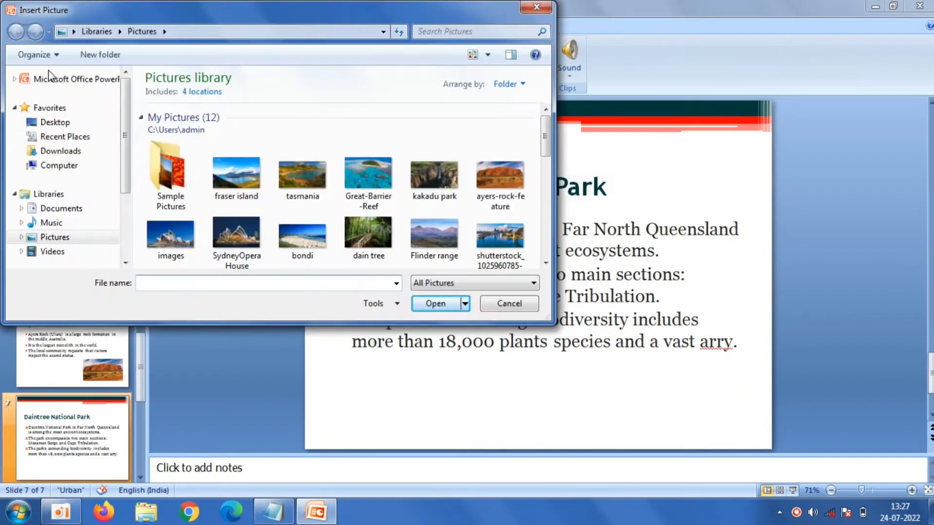
double_click(373, 222)
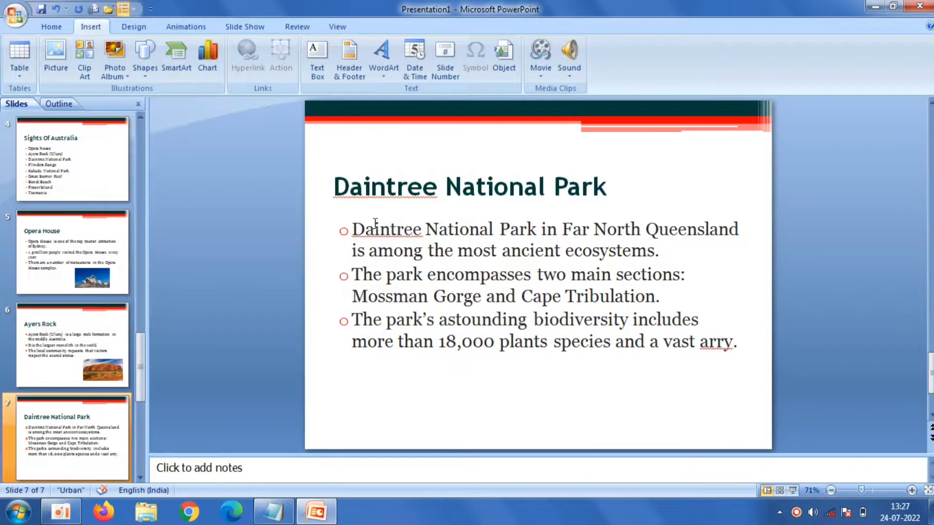
drag(539, 285, 528, 415)
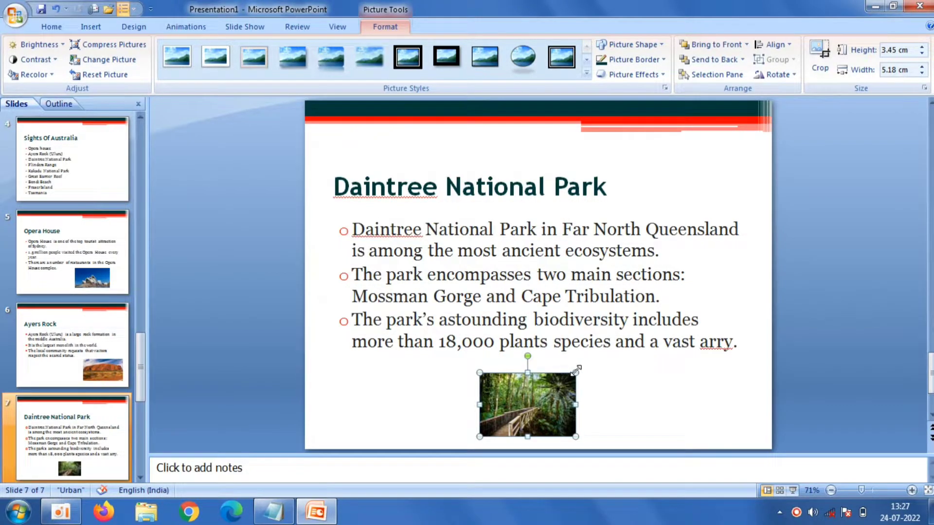
drag(575, 372, 596, 360)
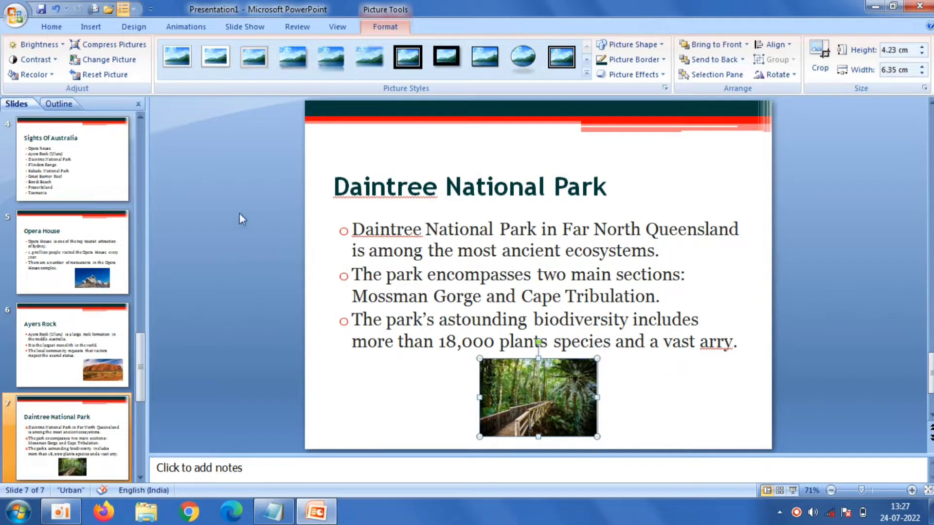
- Nudge the bullet text box and the title slightly higher on the slide
click(378, 278)
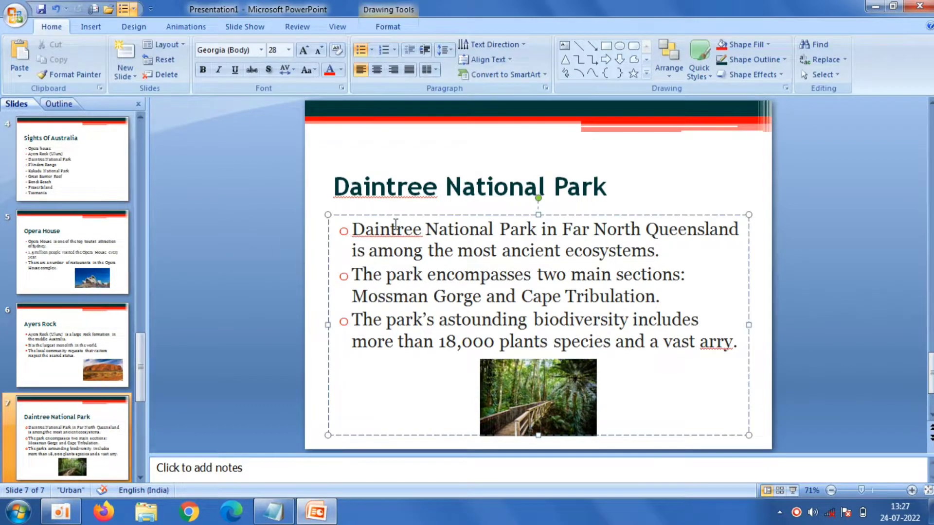
drag(395, 215, 396, 206)
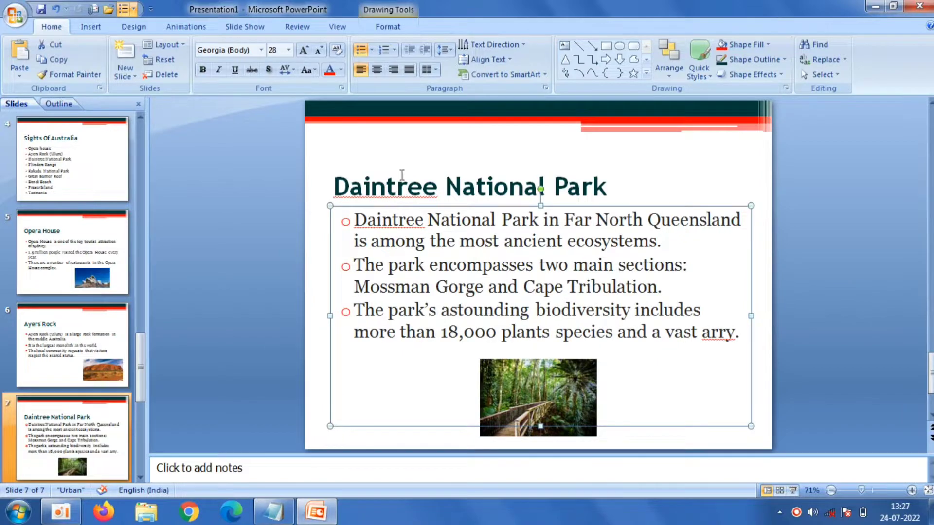
click(399, 178)
drag(406, 158, 407, 143)
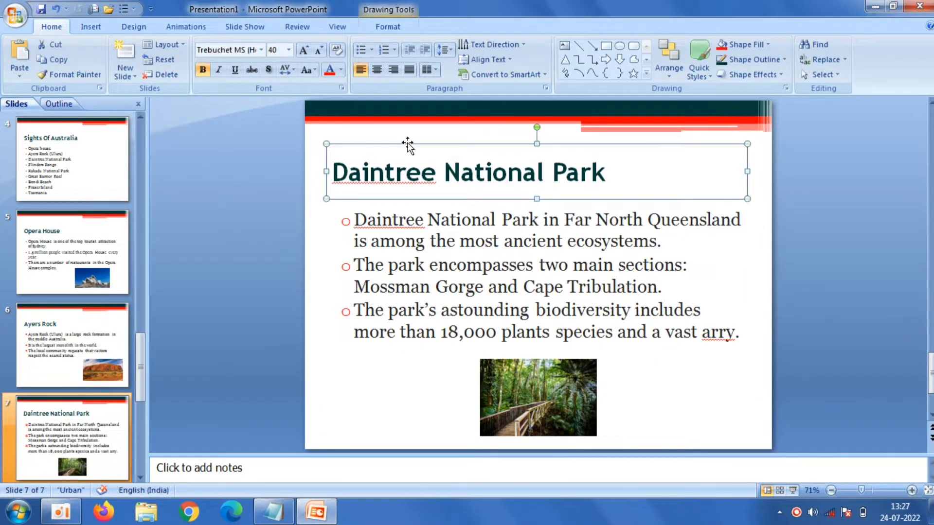
click(255, 164)
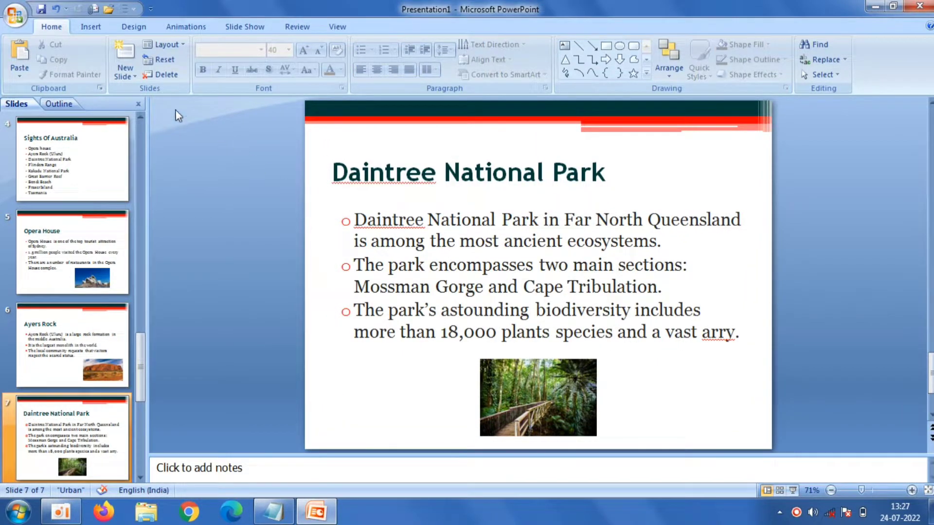
- Add a Title and Content slide titled 'Flinders Range', copied from Notepad
click(131, 75)
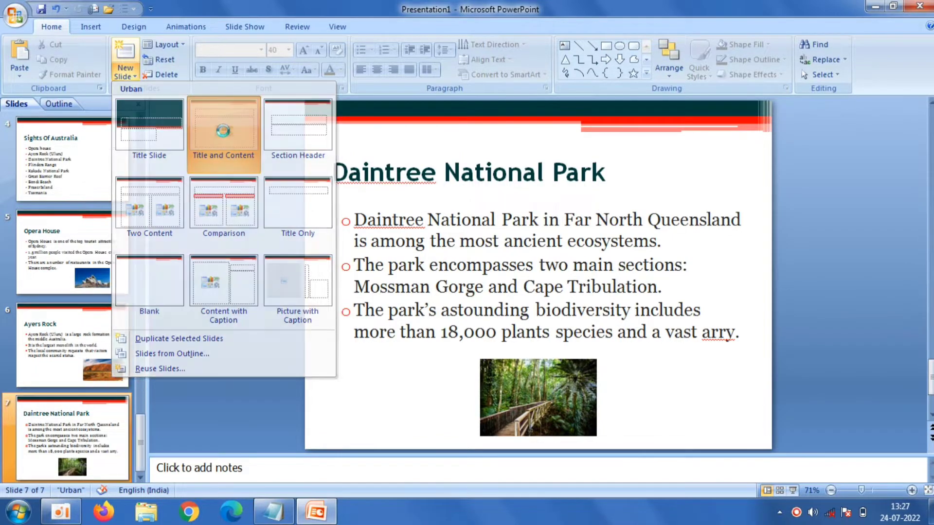
click(225, 133)
click(418, 192)
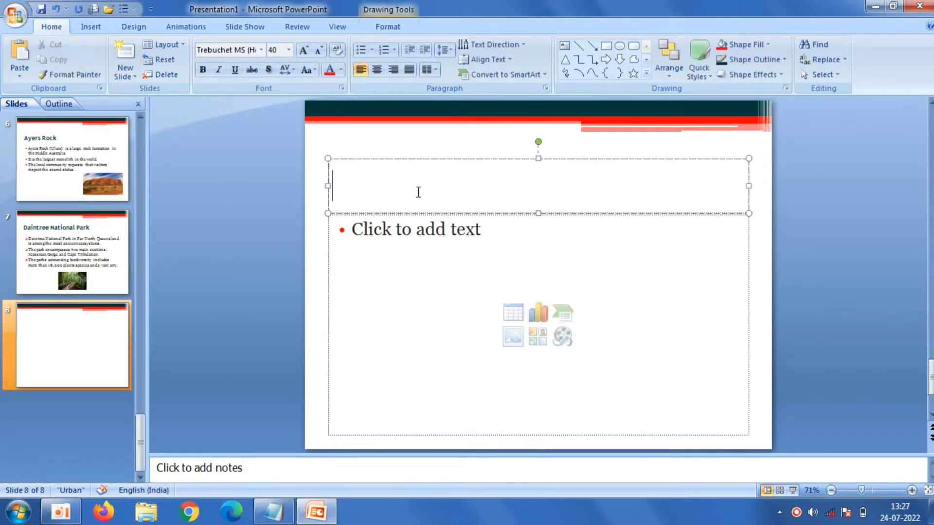
click(287, 513)
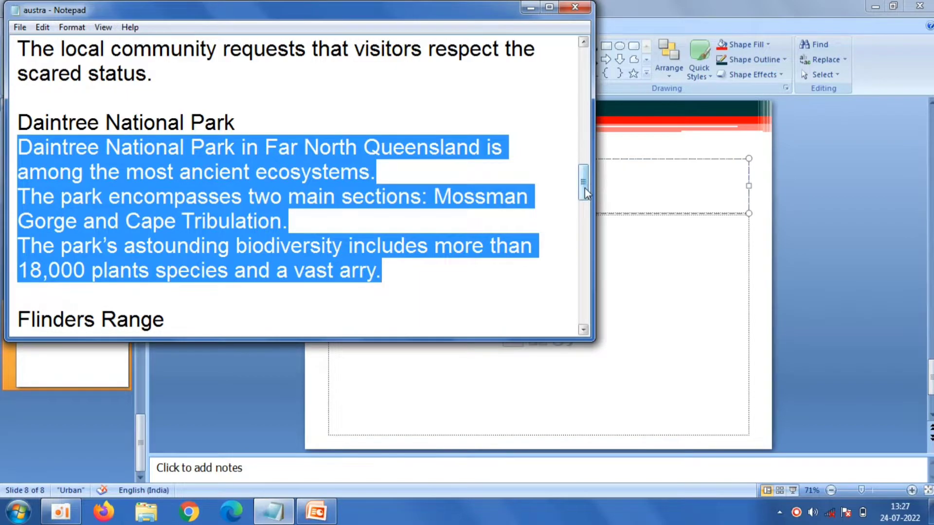
drag(583, 188, 585, 212)
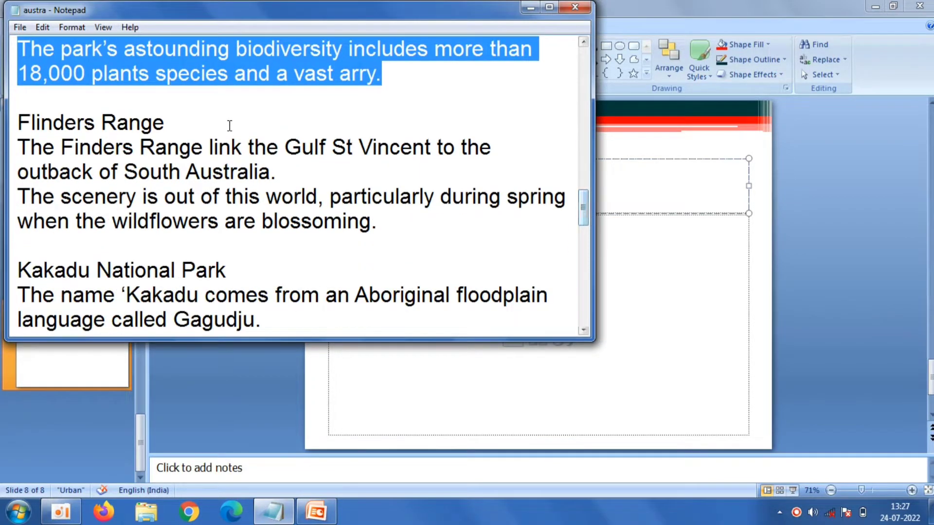
drag(175, 121, 16, 100)
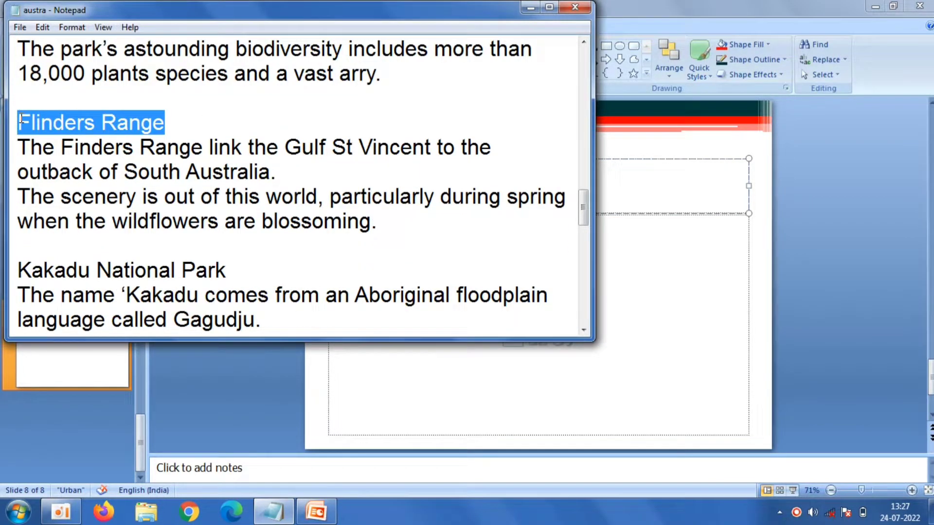
right_click(20, 119)
click(68, 158)
click(642, 165)
right_click(624, 188)
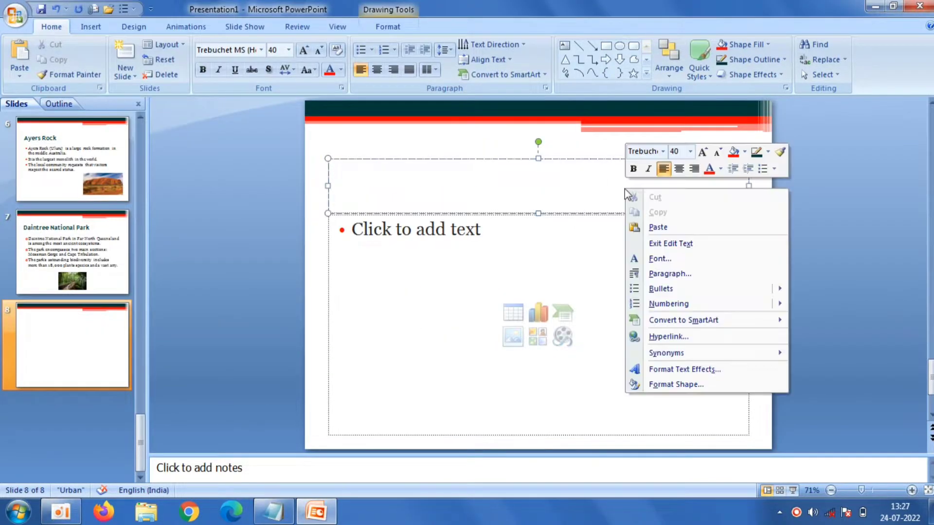
click(641, 224)
- Paste the two Flinders Range paragraphs from Notepad as the slide's bullets
click(423, 271)
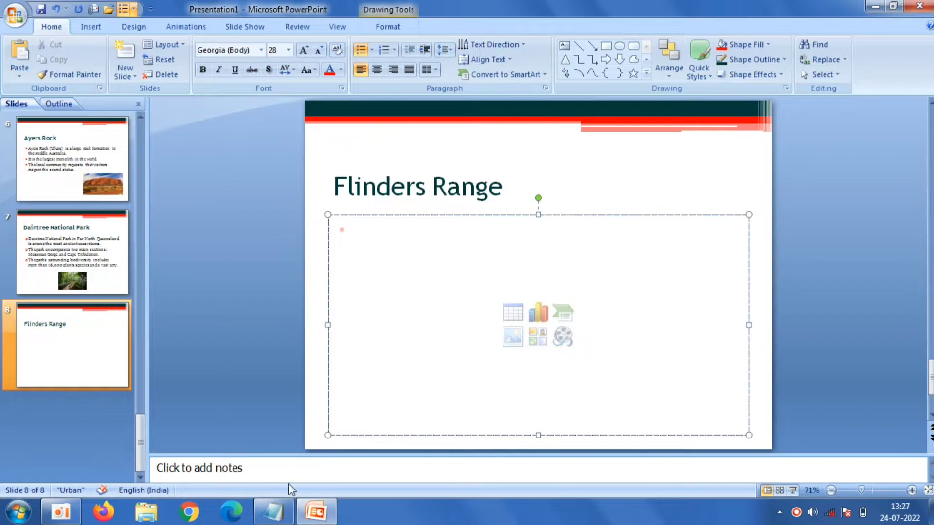
click(273, 511)
mouse_move(390, 221)
mouse_down()
mouse_move(244, 222)
mouse_move(23, 158)
mouse_up()
right_click(23, 158)
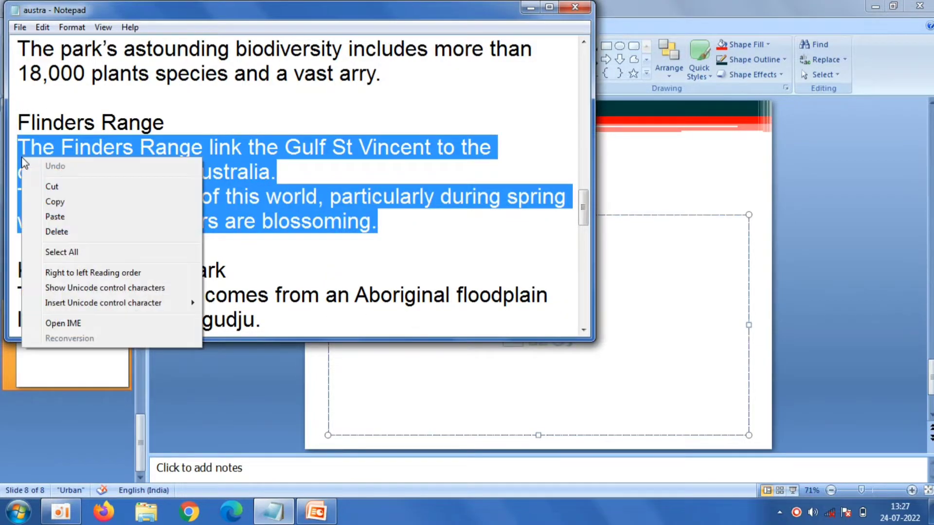
click(76, 200)
click(677, 282)
right_click(677, 282)
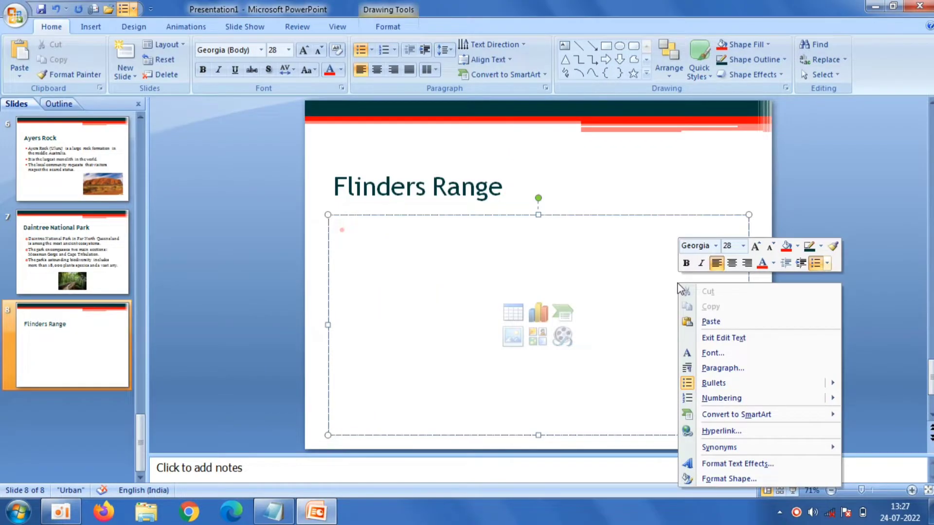
click(711, 322)
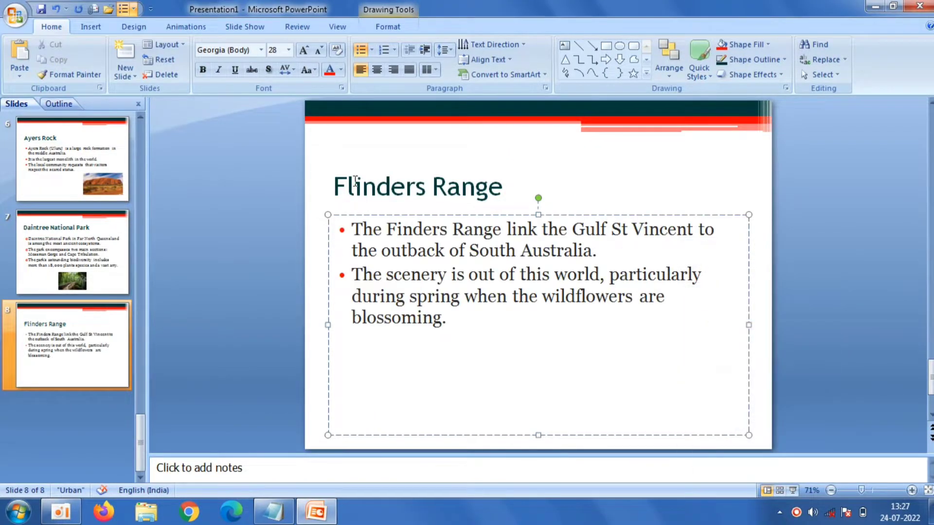
click(220, 190)
- Insert the Flinders range photo, shrunk to about 5.6 × 8.93 cm, below the bullets
click(84, 27)
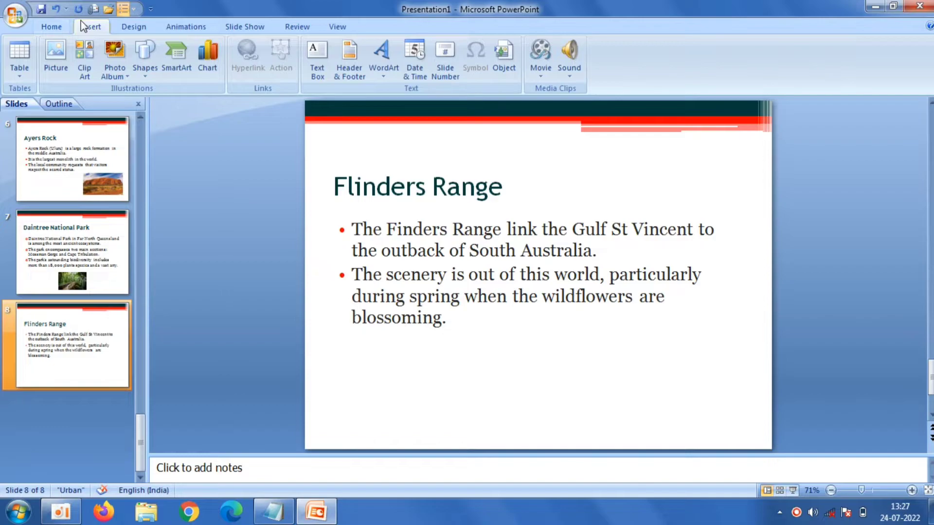
click(64, 54)
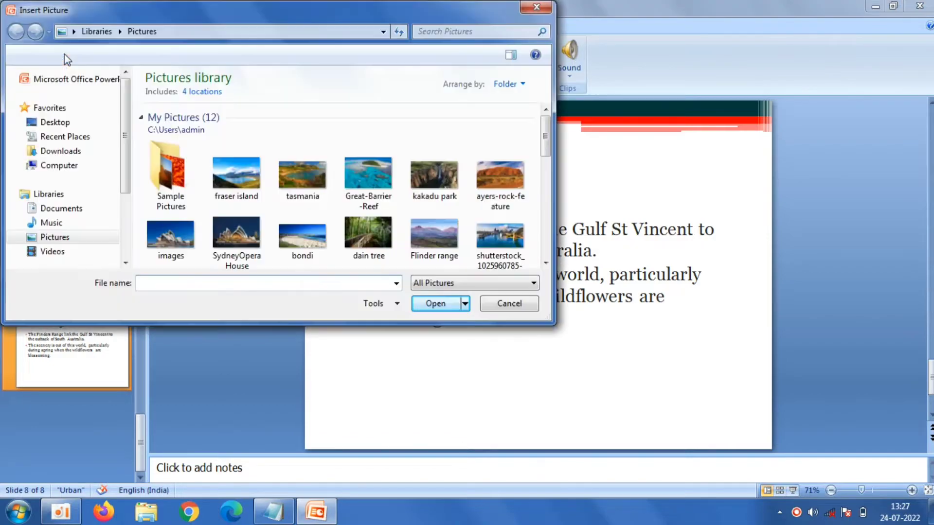
double_click(438, 228)
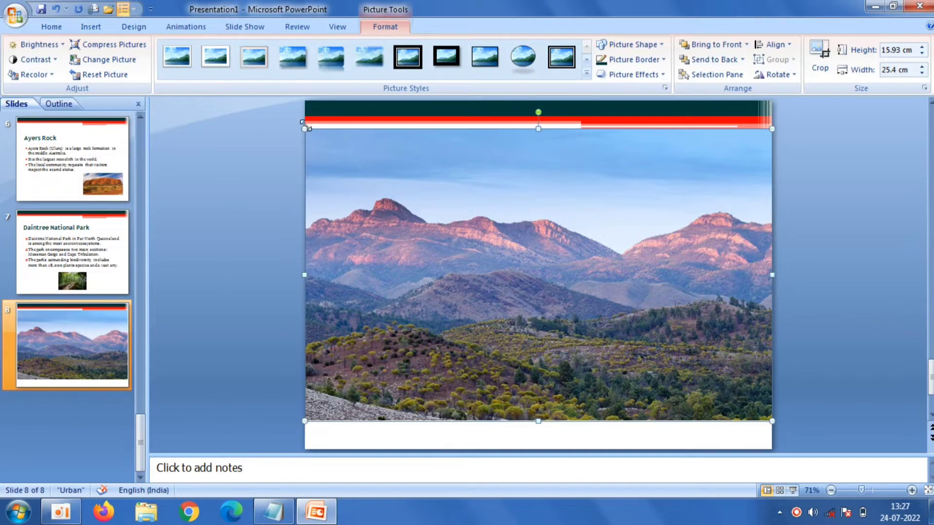
mouse_move(304, 128)
mouse_down()
mouse_move(501, 225)
mouse_move(579, 300)
mouse_up()
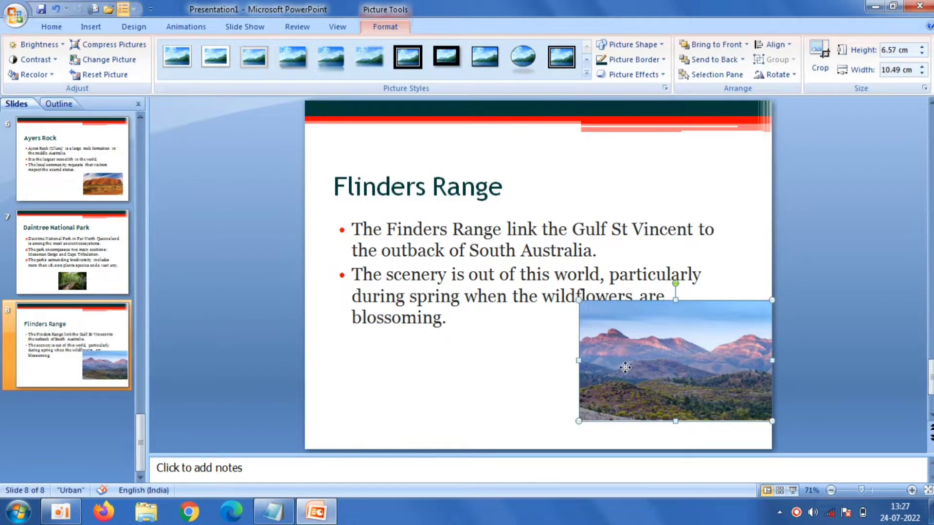
drag(625, 368, 523, 378)
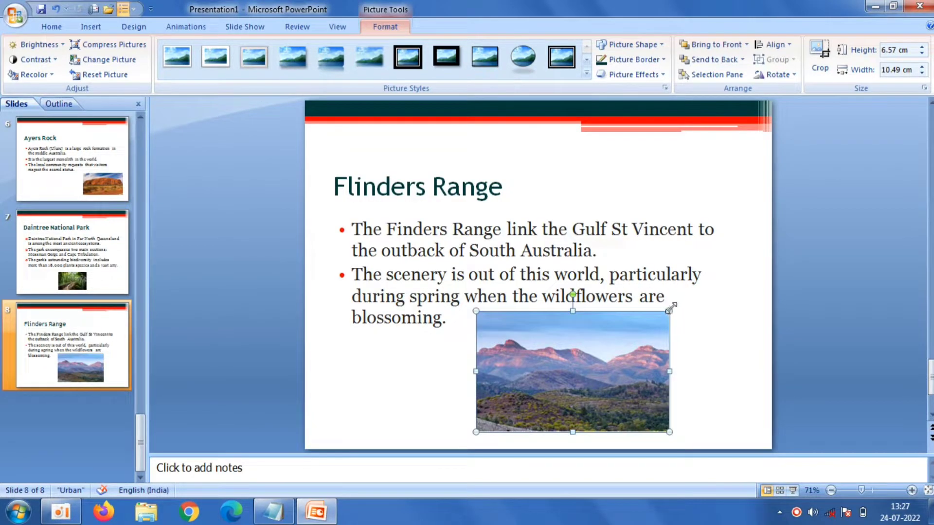
drag(670, 310, 641, 331)
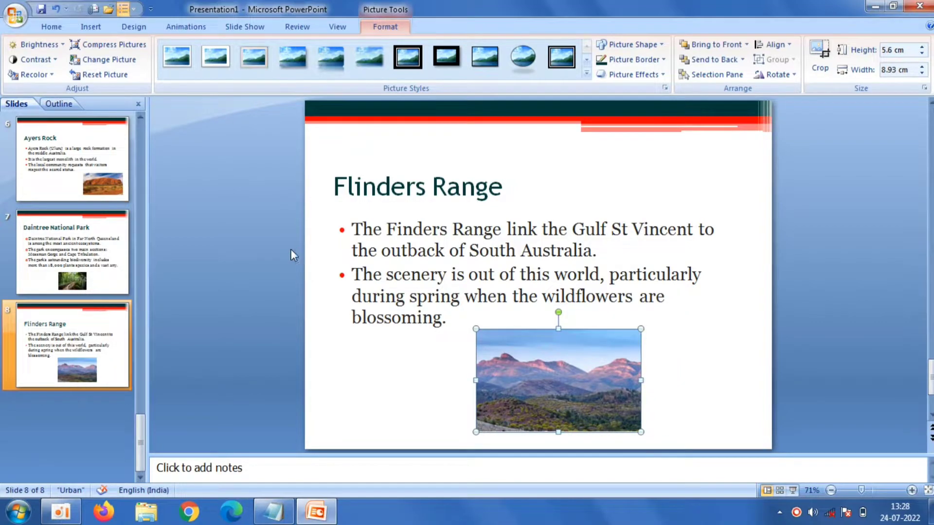
click(264, 238)
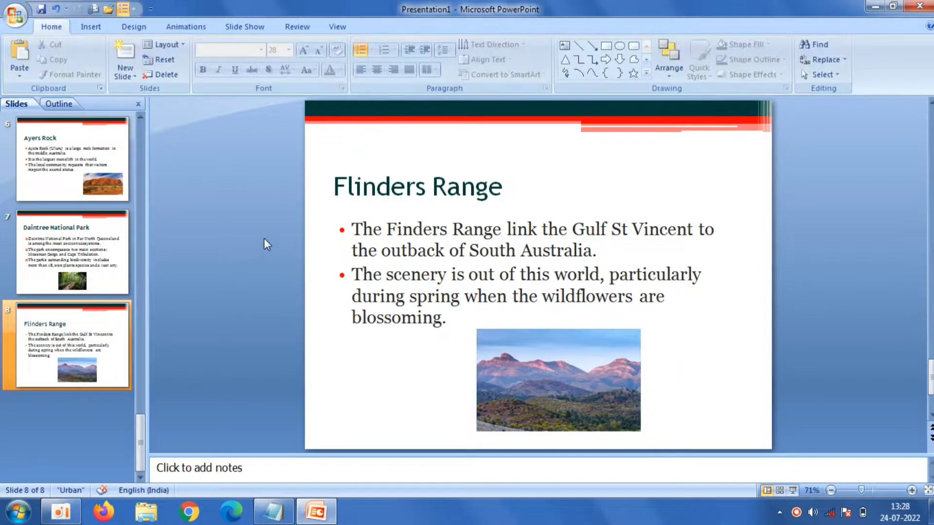
- Add Title and Content slide 9 with the title 'Kakadu National Park' copied from the Notepad notes
click(125, 72)
click(223, 123)
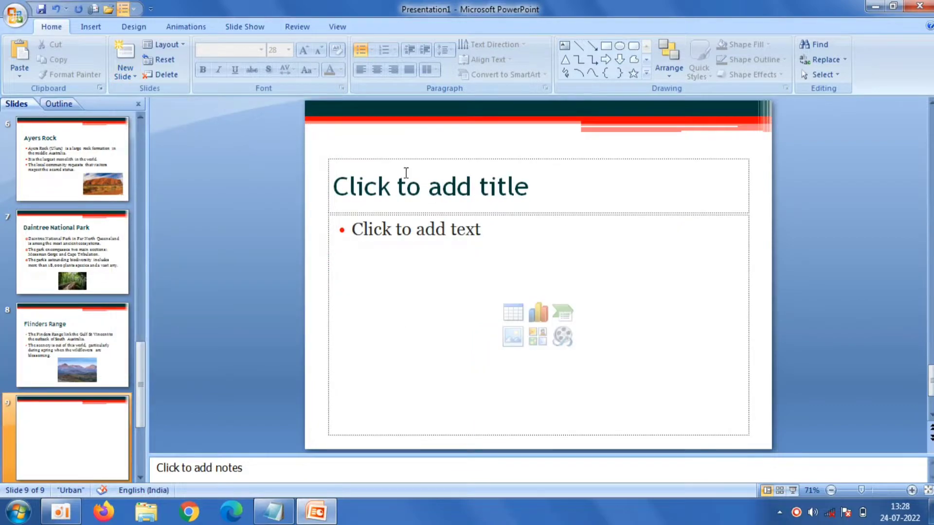
click(406, 186)
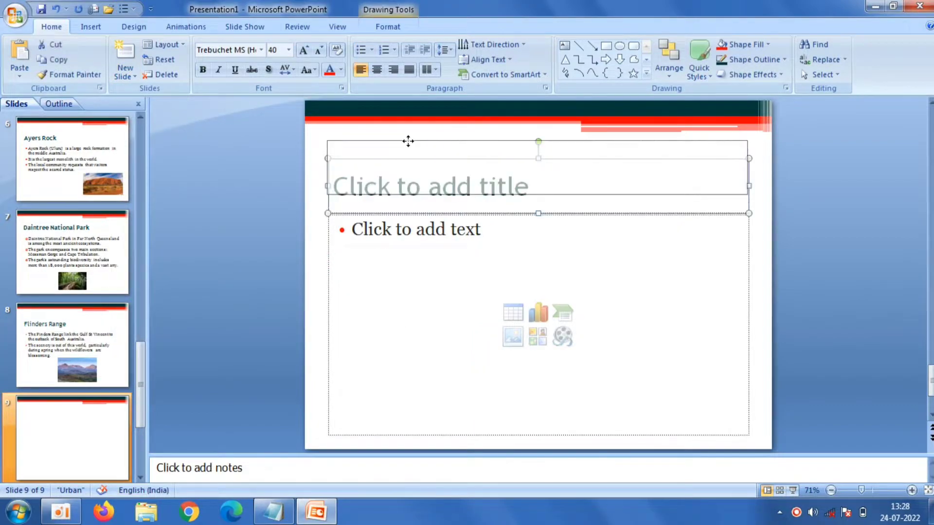
drag(410, 159, 408, 148)
click(393, 184)
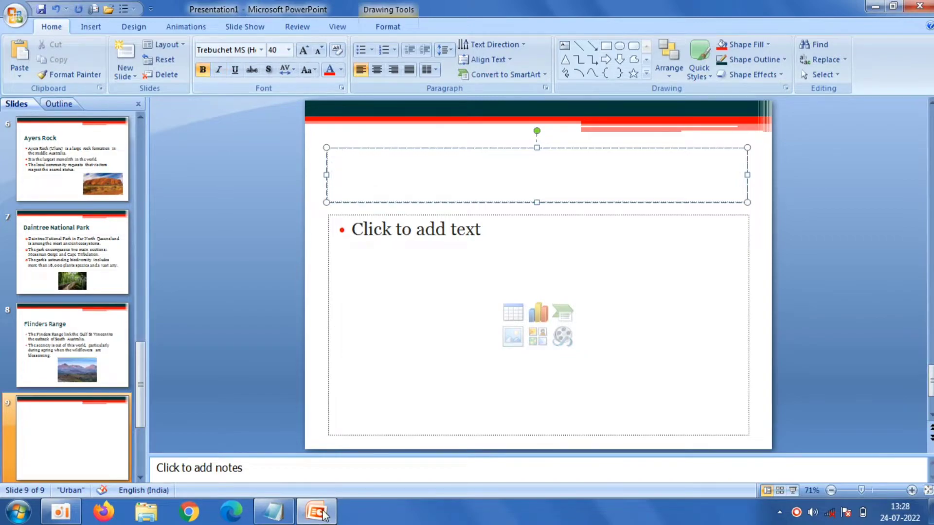
click(273, 512)
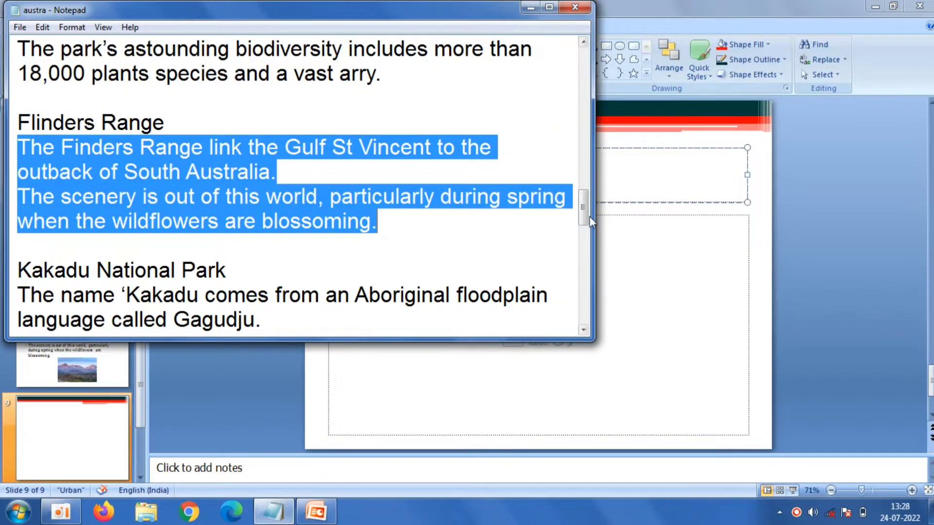
drag(582, 215, 584, 231)
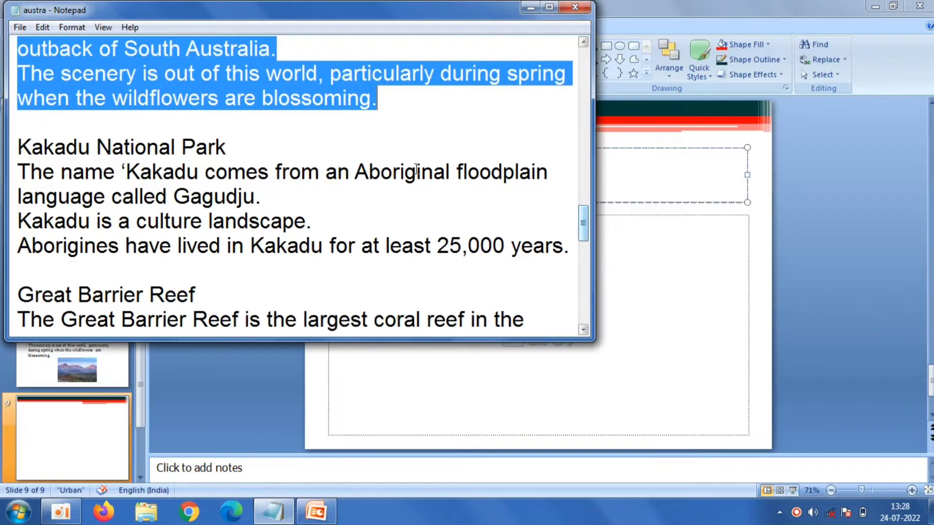
drag(233, 146, 18, 118)
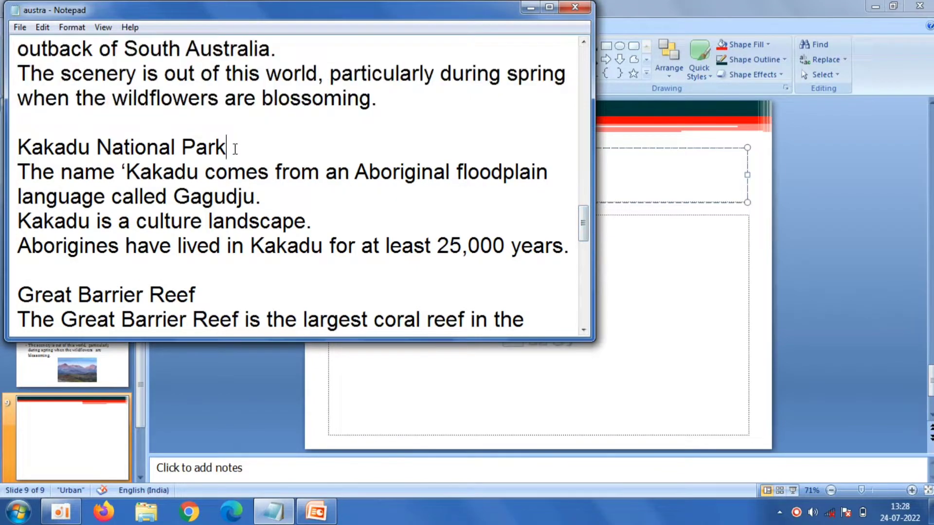
right_click(20, 146)
click(69, 188)
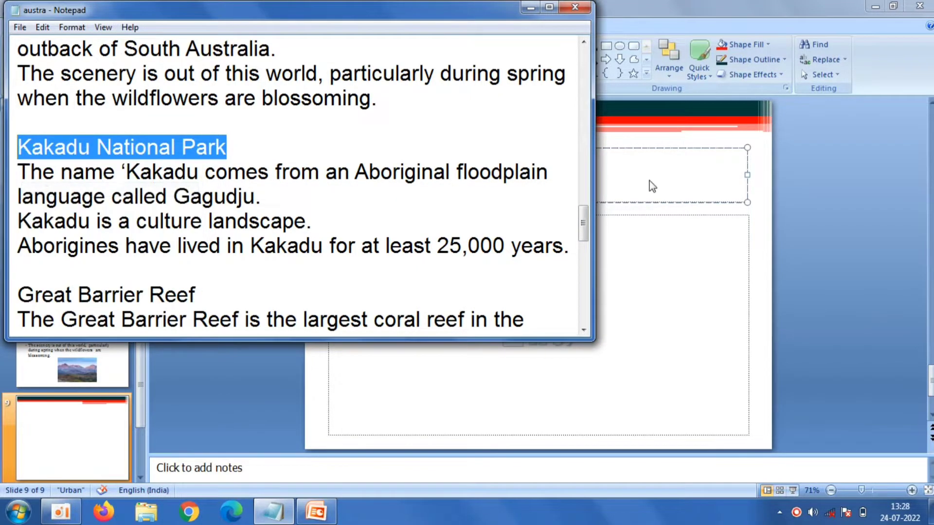
click(651, 181)
right_click(650, 180)
click(678, 220)
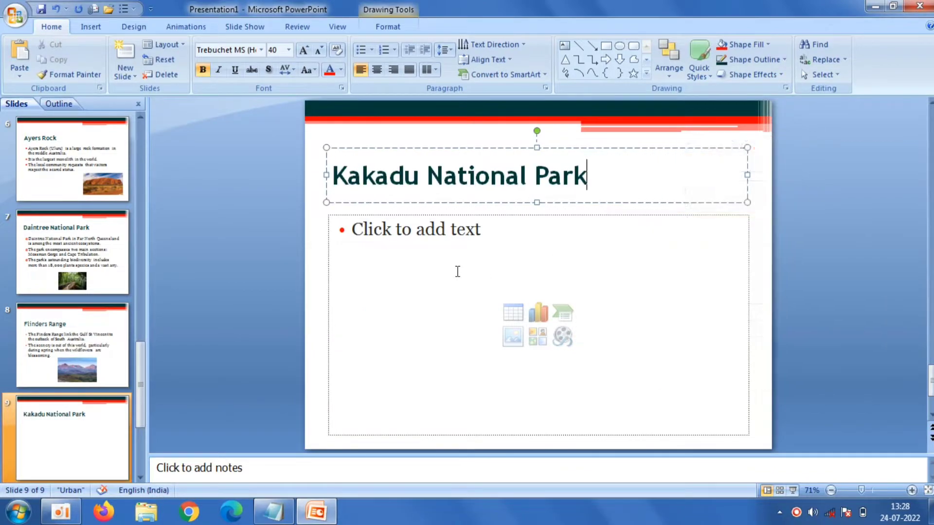
- Paste the three Kakadu sentences from the notes into the body as bullets
click(457, 271)
drag(480, 213, 478, 205)
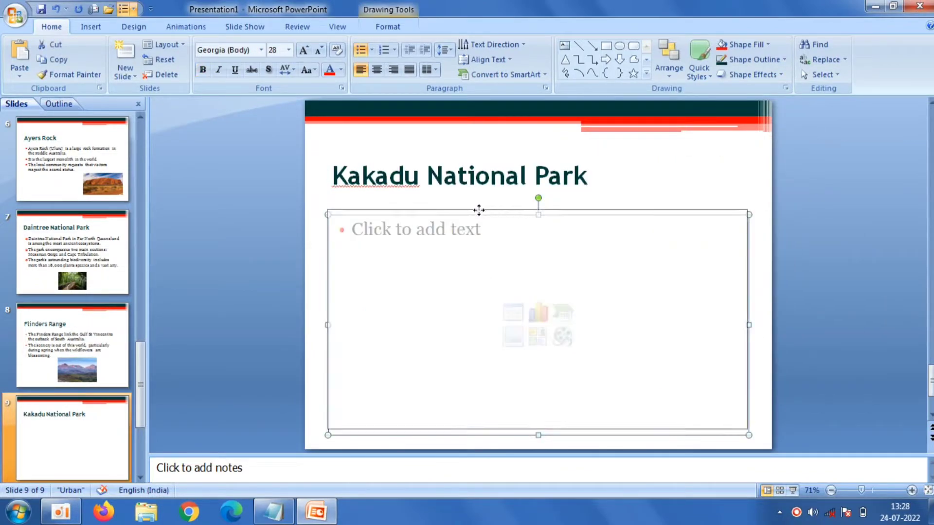
click(443, 245)
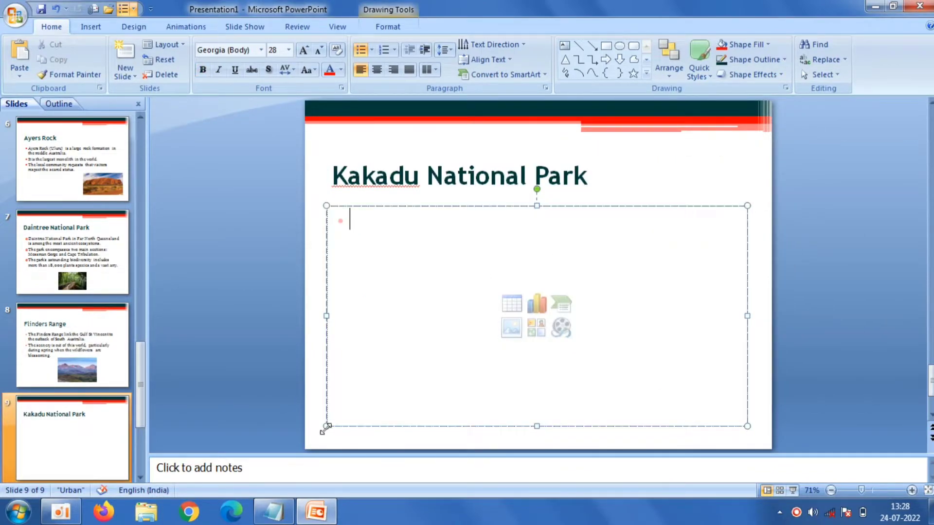
click(273, 512)
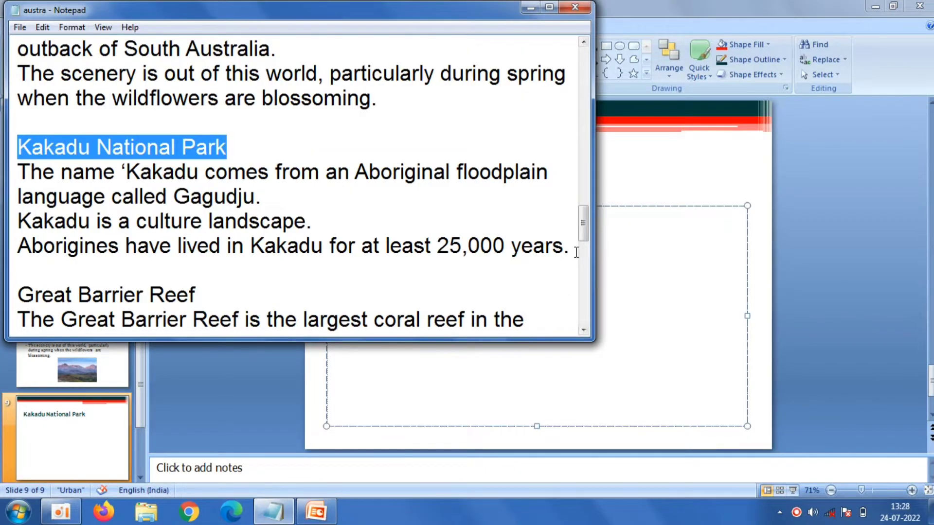
drag(576, 252, 58, 197)
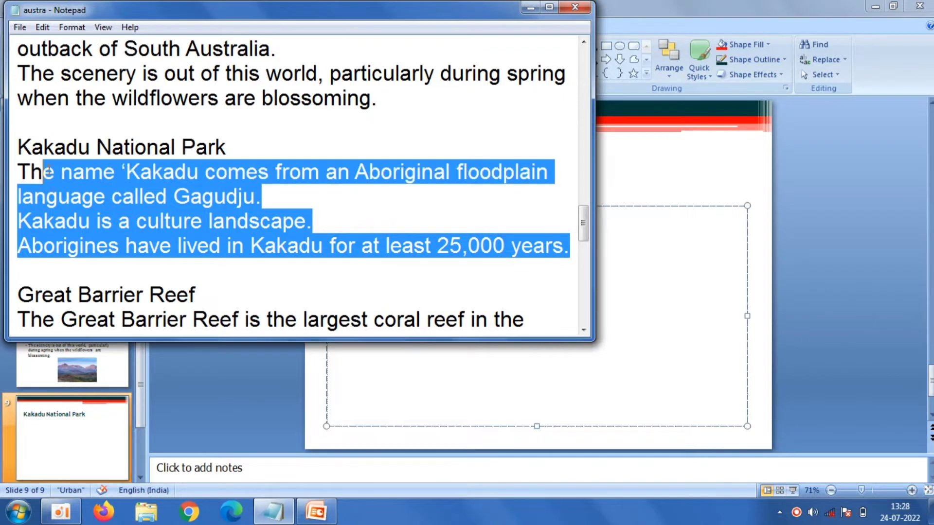
drag(52, 183, 16, 173)
right_click(67, 180)
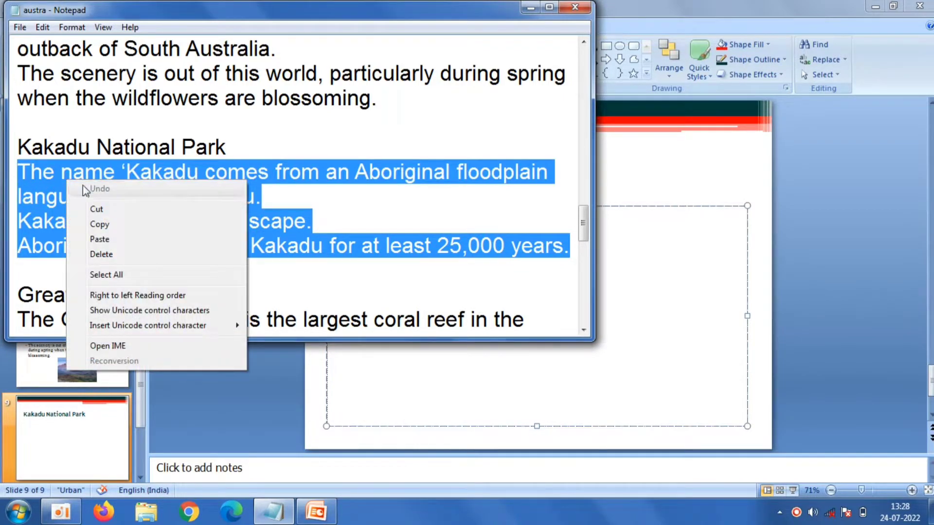
click(122, 223)
click(683, 228)
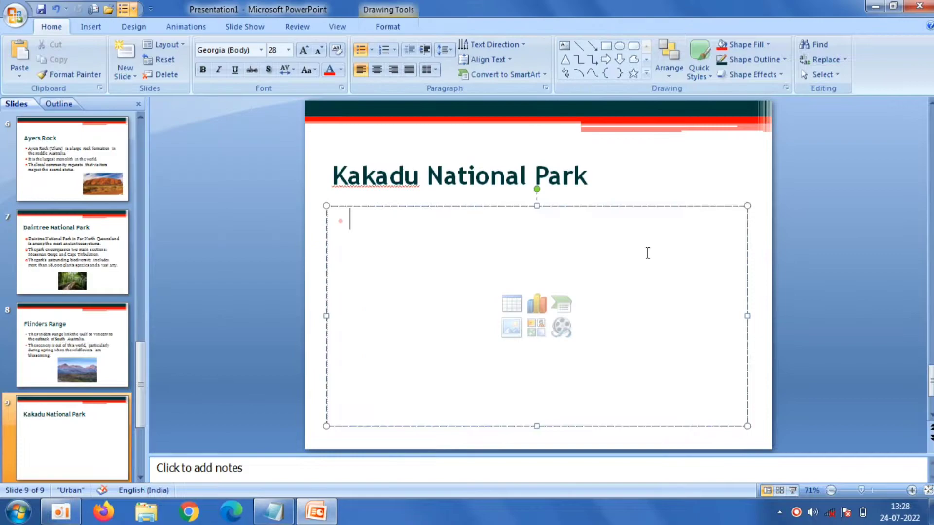
right_click(646, 252)
click(682, 291)
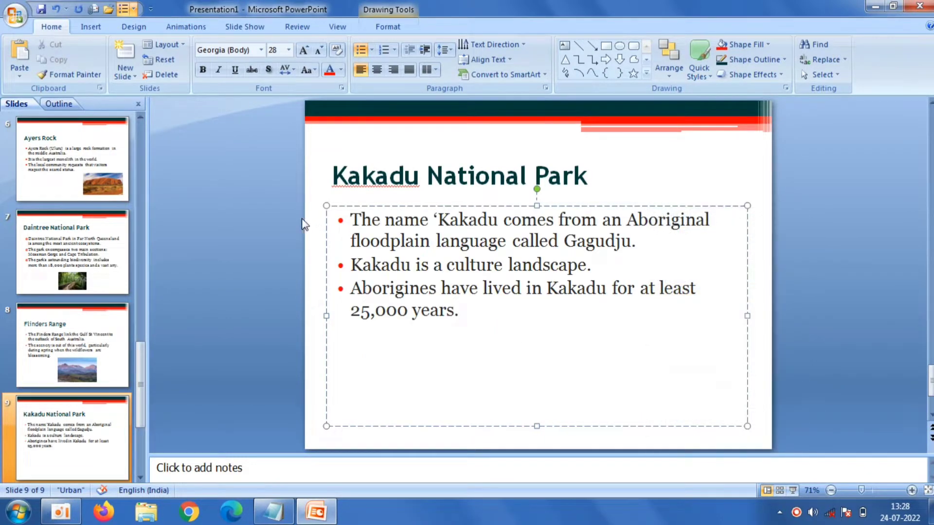
click(243, 147)
- Insert the 'kakadu park' waterfall photo below the bullets, enlarged to 5.76 × 10.22 cm
click(104, 30)
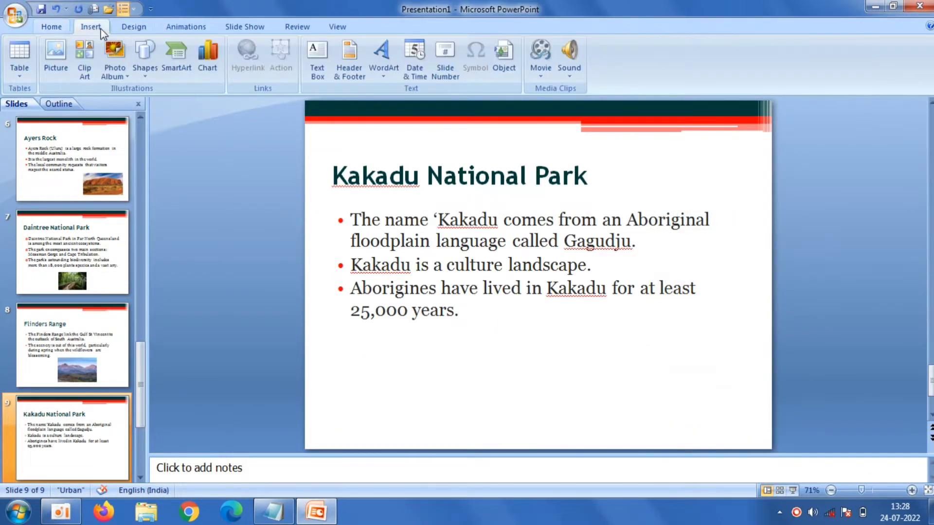
click(56, 57)
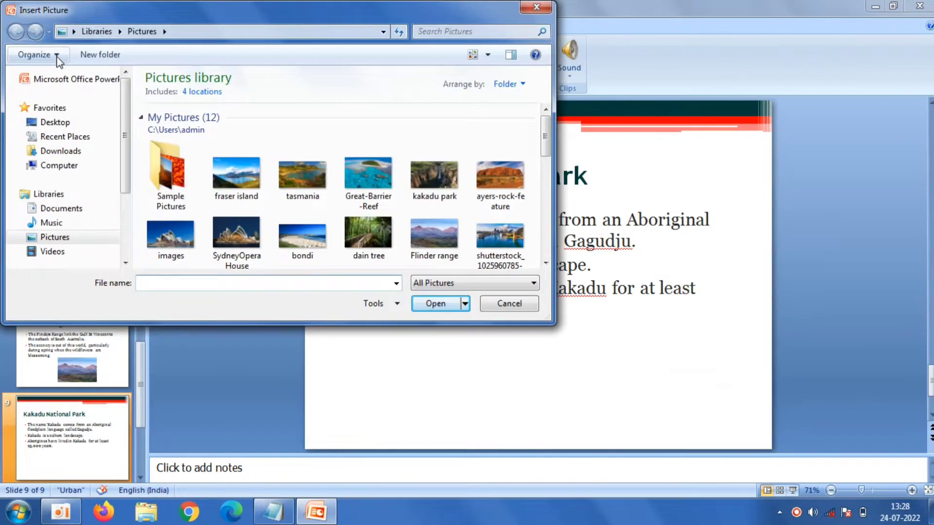
double_click(438, 176)
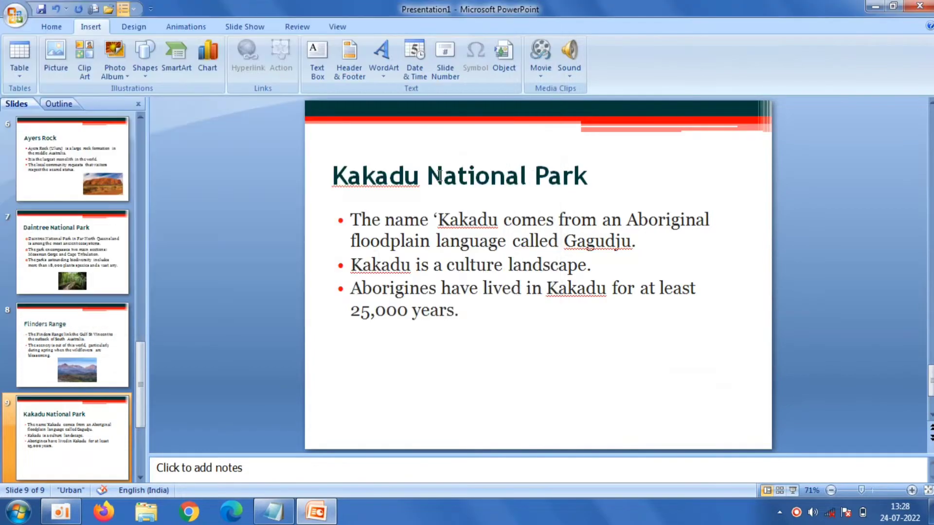
drag(518, 267, 534, 360)
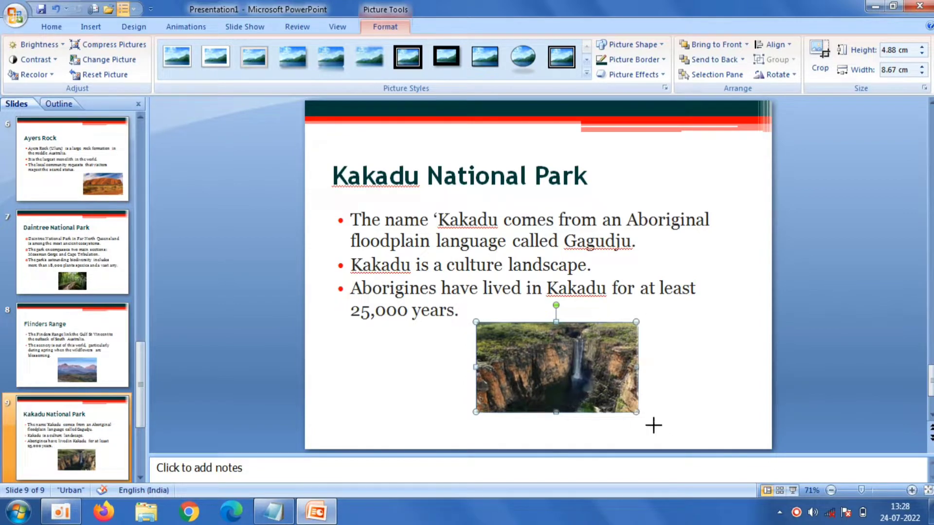
drag(635, 412, 664, 428)
drag(587, 397, 605, 399)
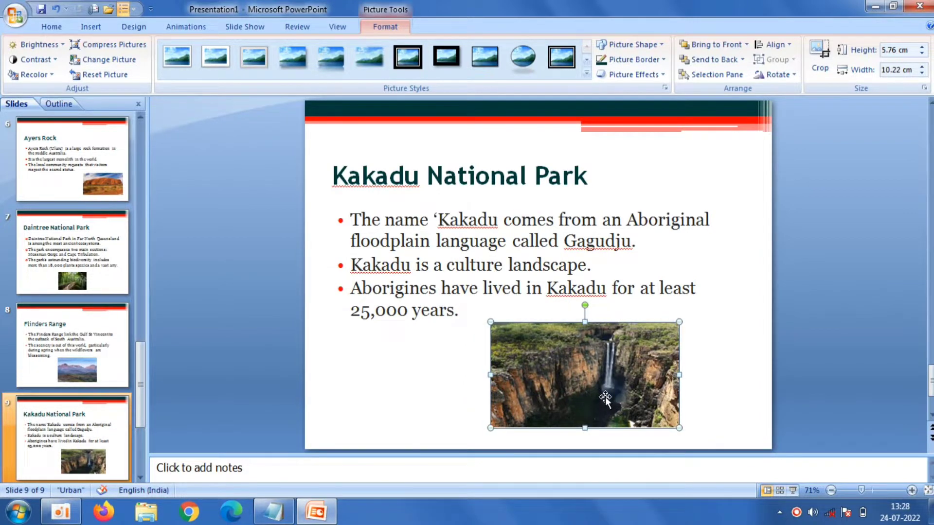
click(238, 244)
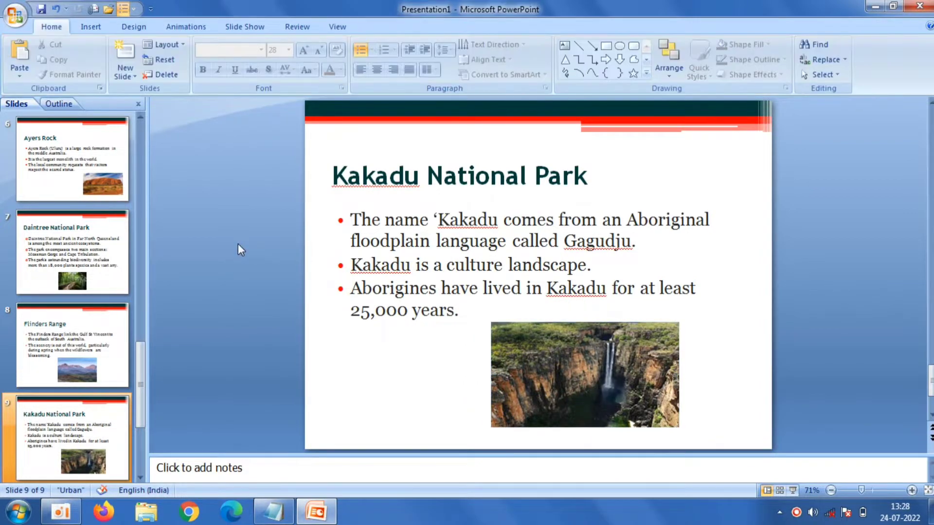
- Add Title and Content slide 10 with the bold title 'Great Barrier Reef' copied from the notes
click(130, 78)
click(205, 140)
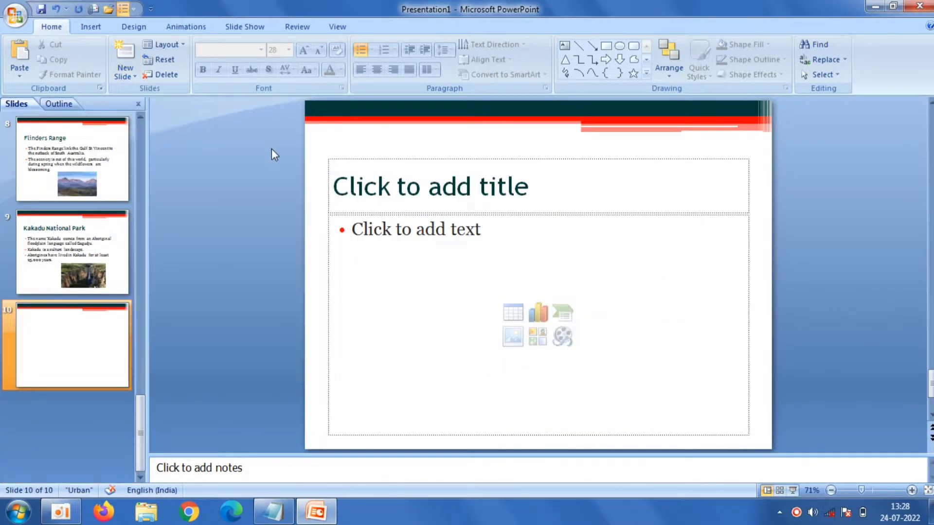
click(377, 197)
click(286, 518)
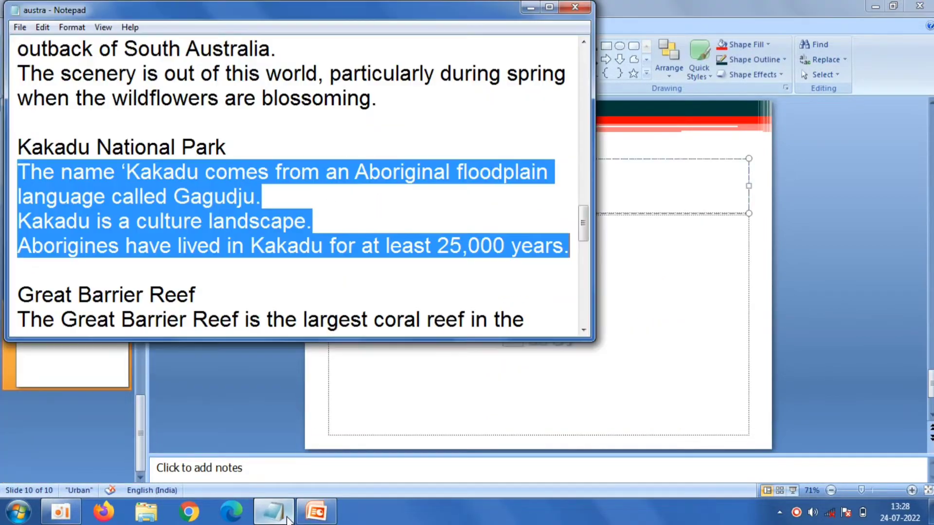
drag(195, 295, 29, 277)
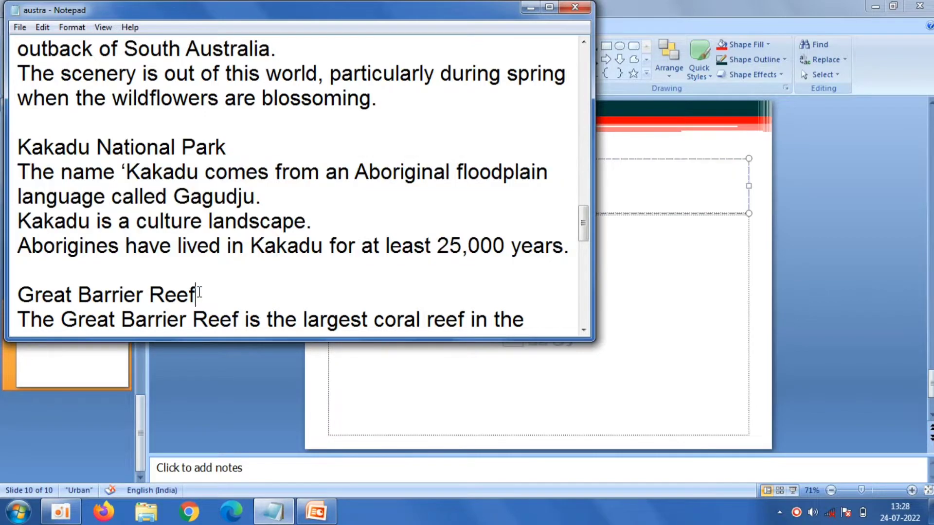
right_click(22, 286)
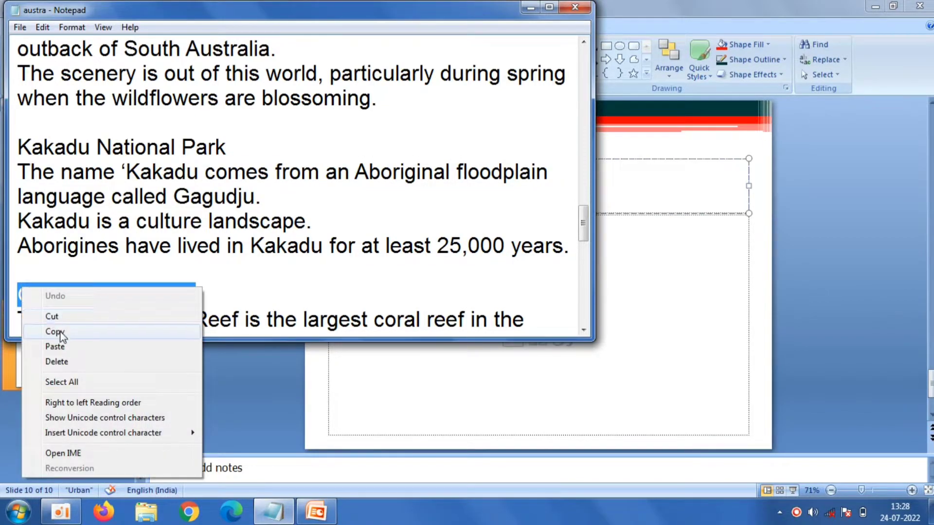
click(61, 331)
click(606, 209)
right_click(621, 189)
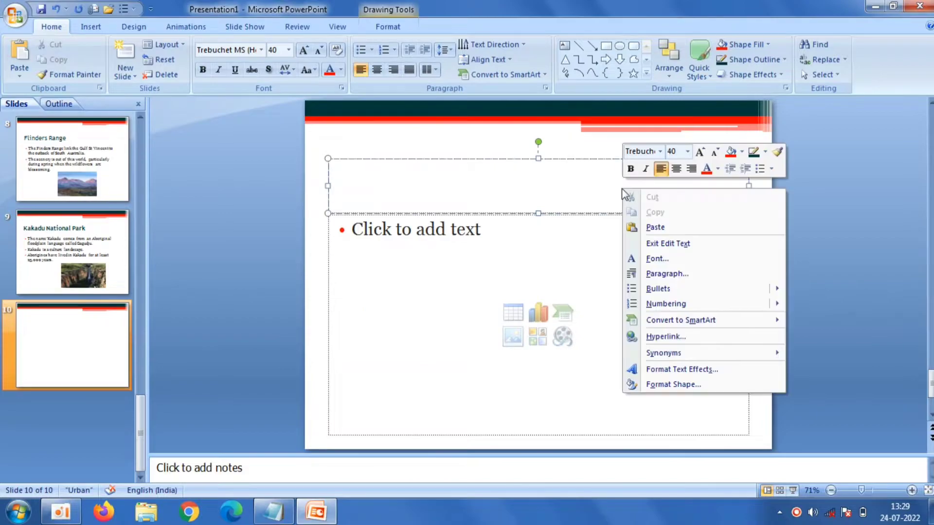
click(658, 227)
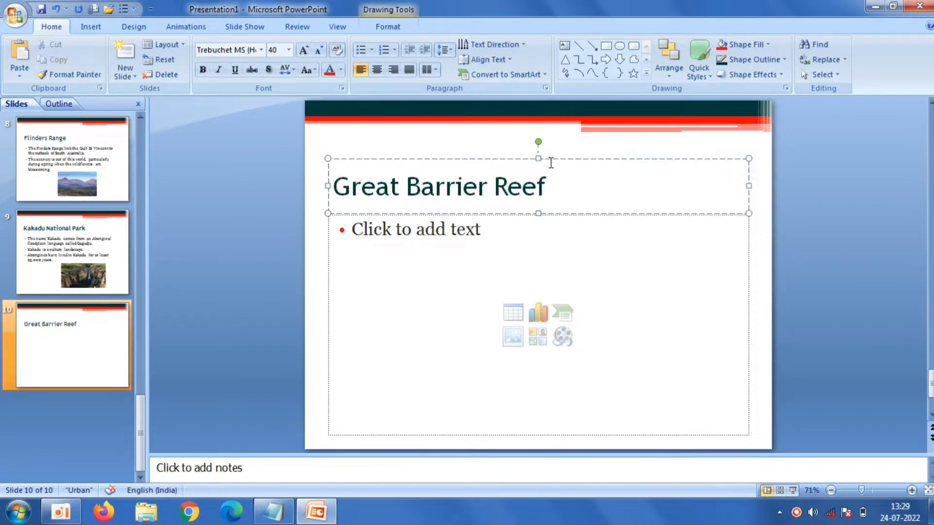
drag(554, 187, 317, 180)
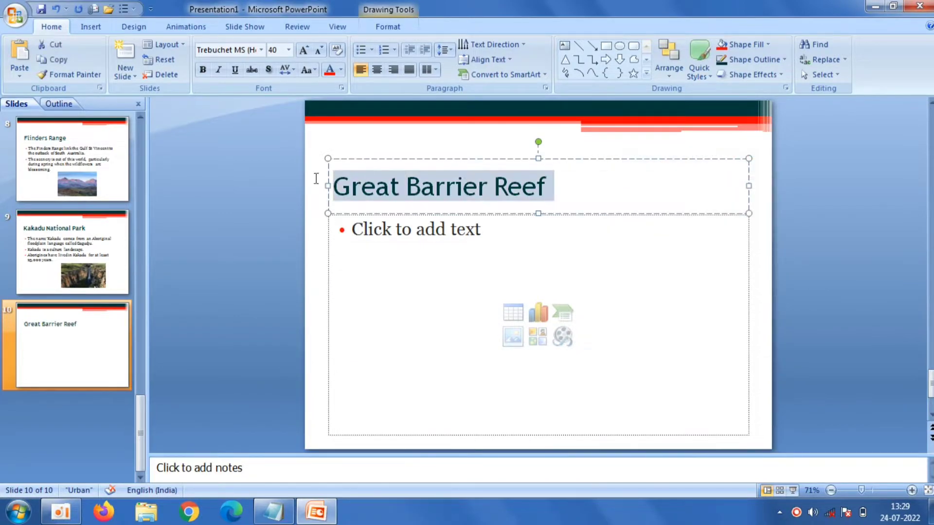
click(203, 70)
- Paste the three Great Barrier Reef description lines from Notepad into the body as bullets
click(408, 263)
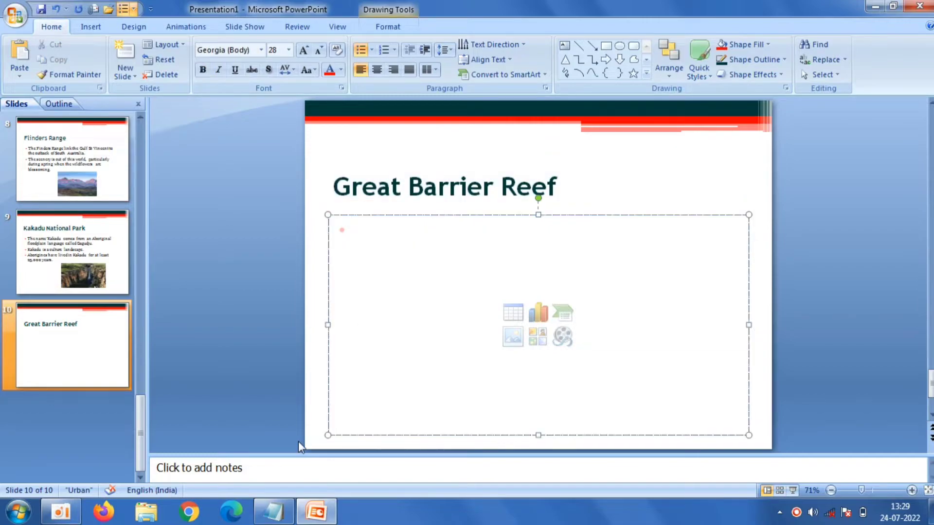
click(275, 508)
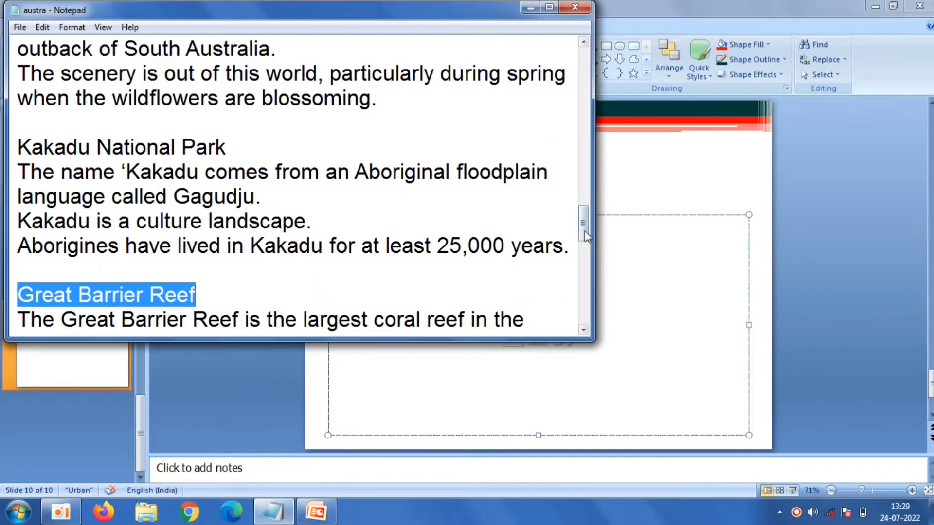
drag(582, 236, 585, 261)
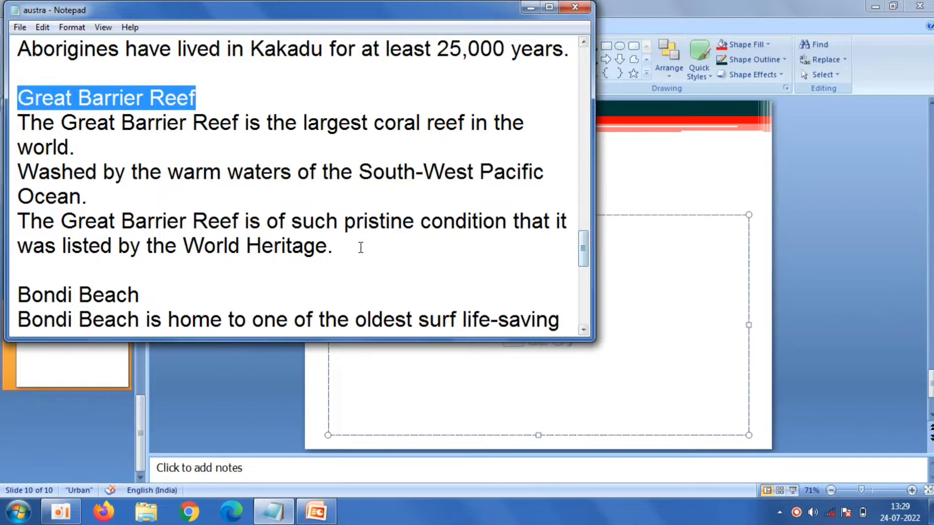
drag(344, 247, 23, 124)
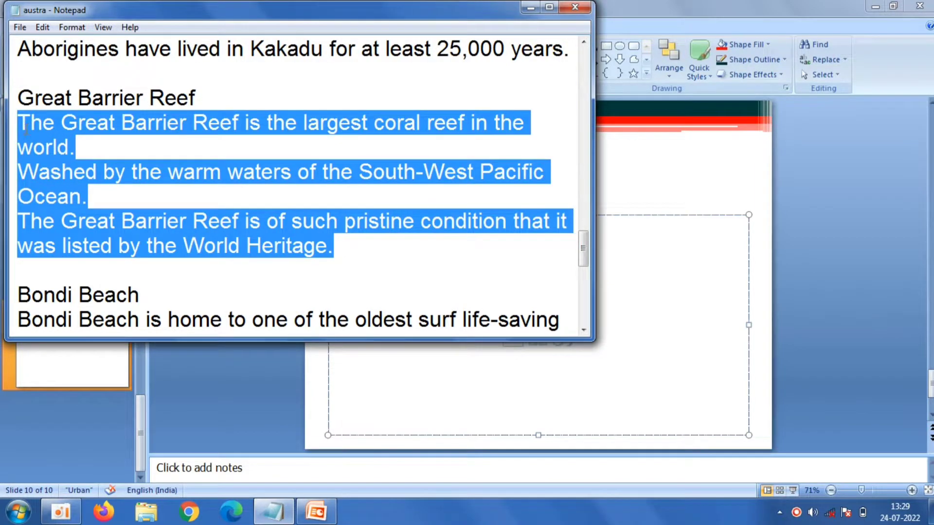
right_click(27, 129)
click(63, 174)
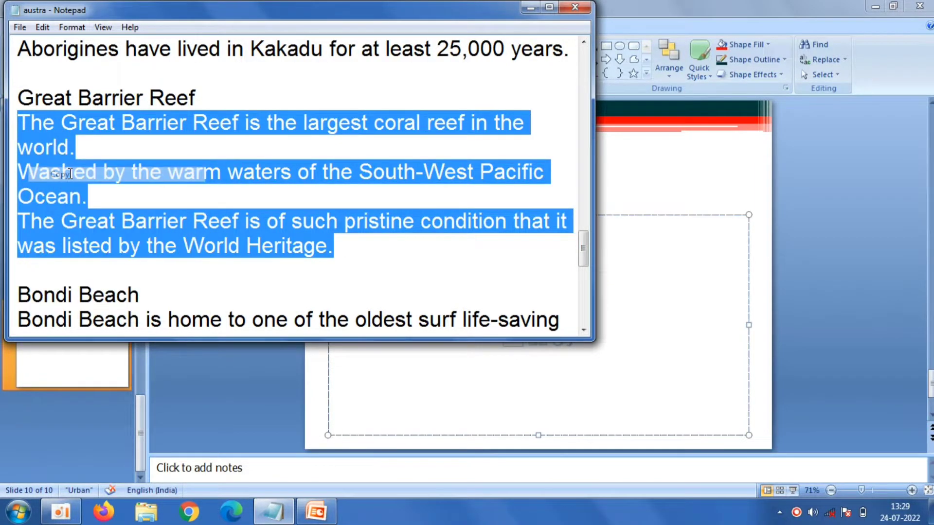
click(654, 239)
right_click(654, 239)
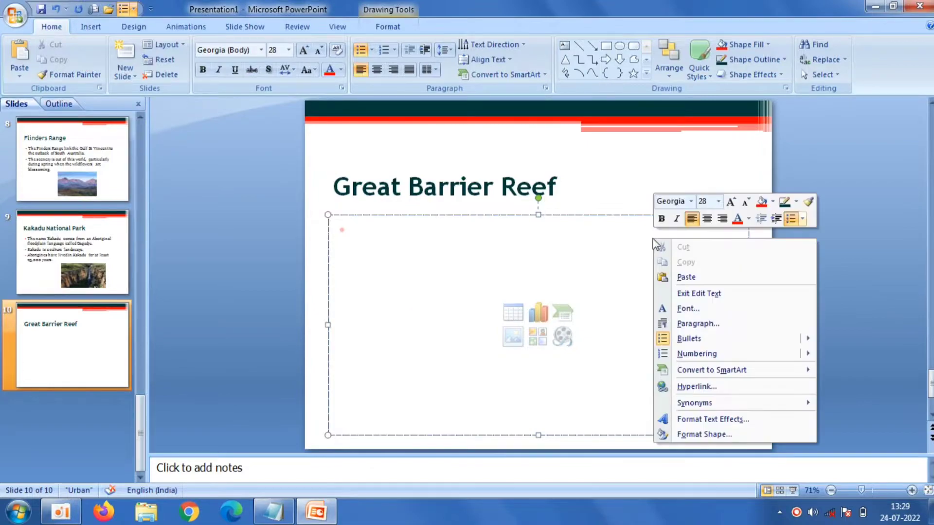
click(687, 278)
click(229, 205)
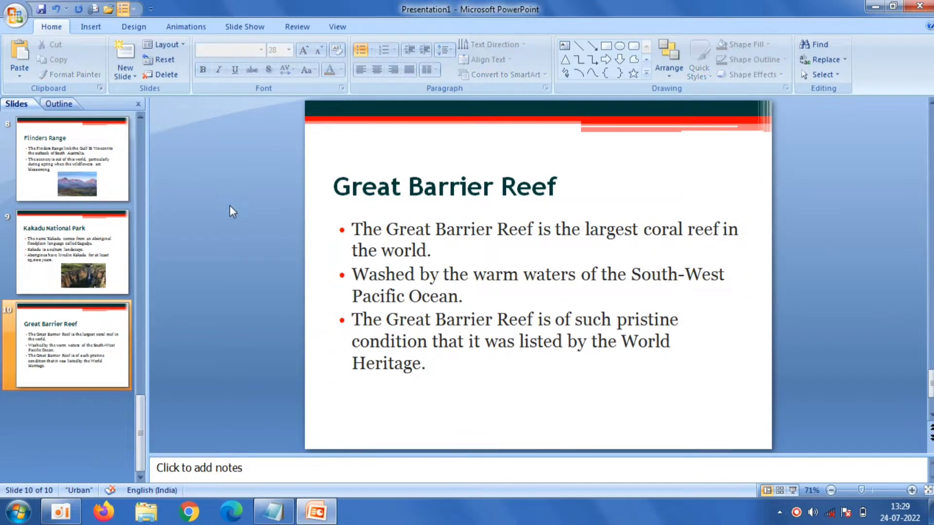
click(92, 27)
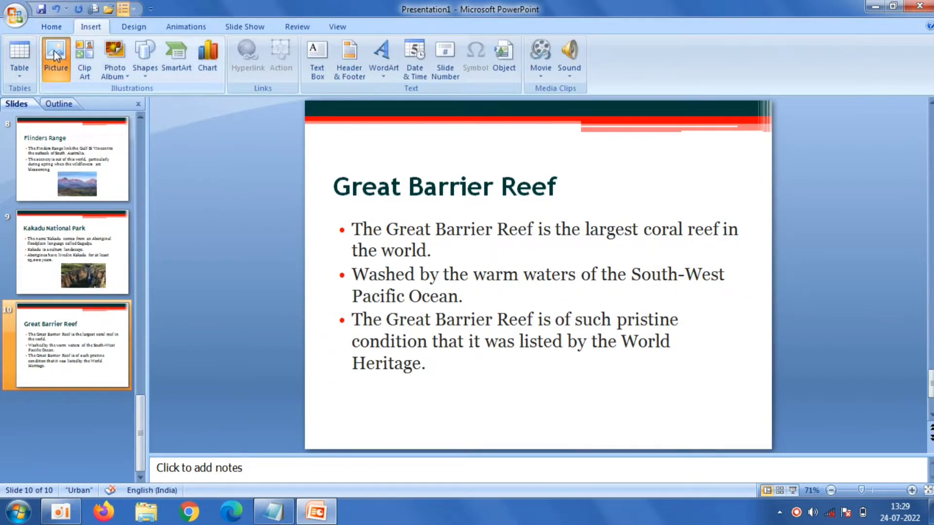
- Insert the Great-Barrier-Reef picture onto slide 10 and shrink it to a small image
click(54, 56)
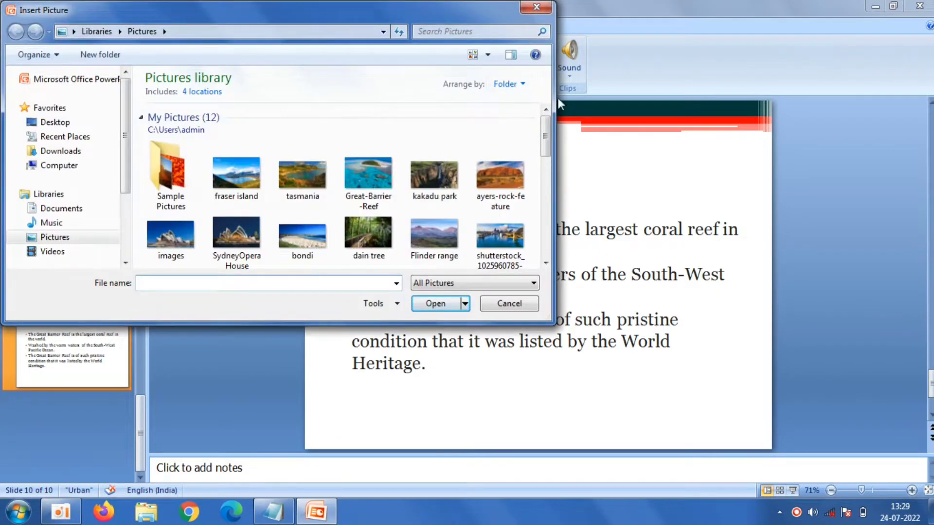
scroll(548, 146, down, 2)
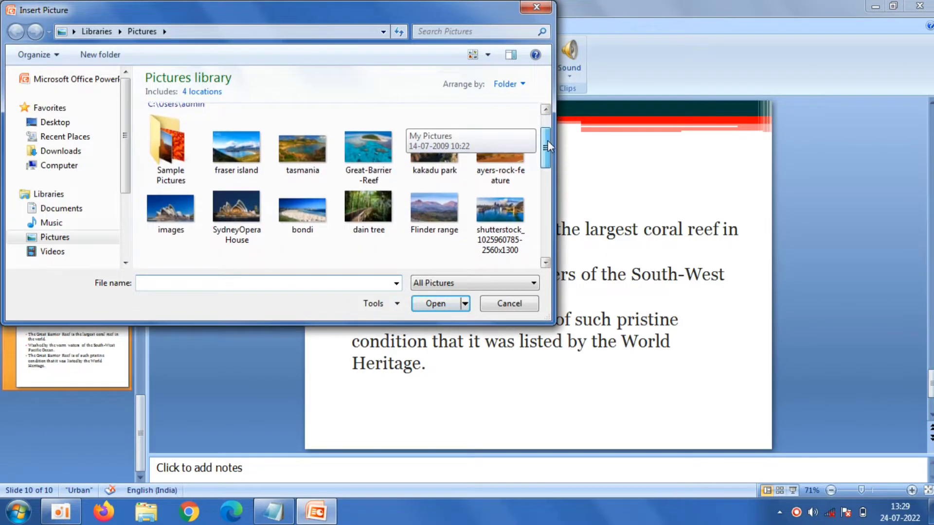
drag(549, 155, 548, 150)
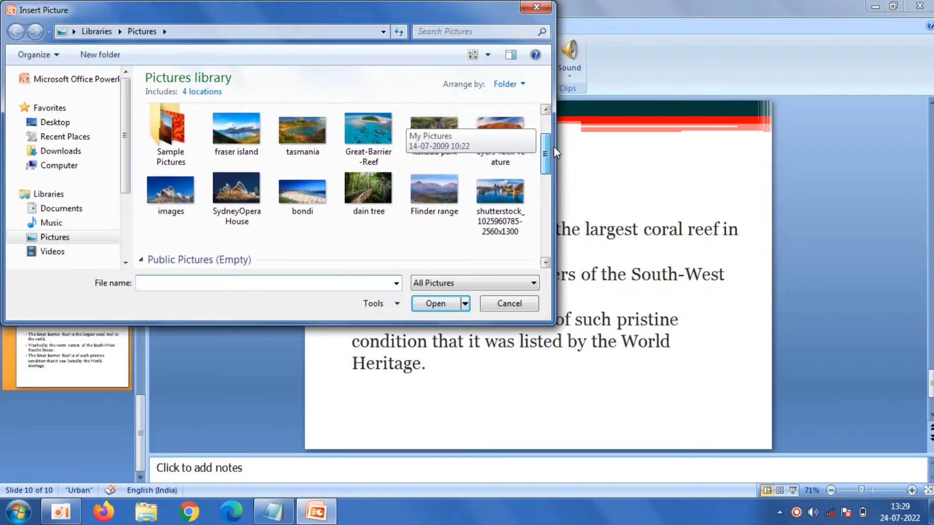
double_click(376, 125)
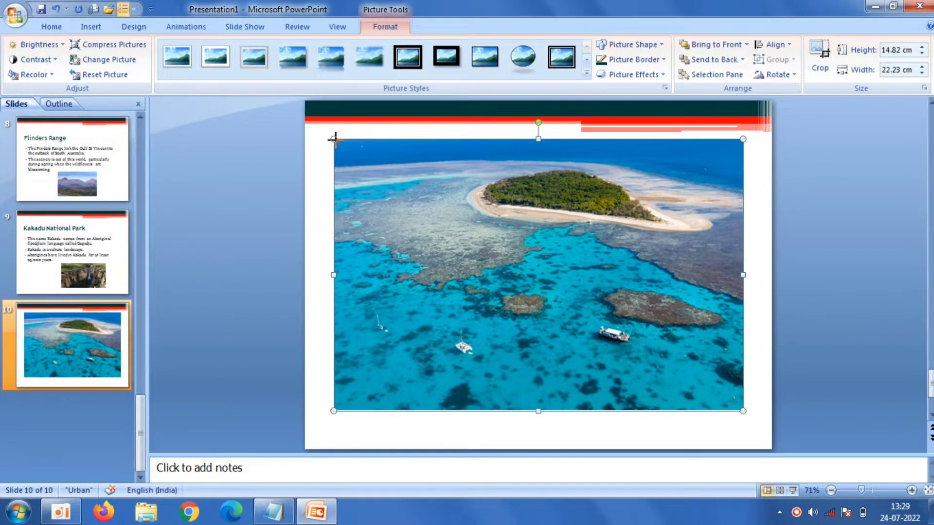
mouse_move(333, 139)
mouse_down()
mouse_move(600, 373)
mouse_move(527, 407)
mouse_up()
- Nudge the title and bullet boxes up and settle the reef photo just below the bullets
click(532, 319)
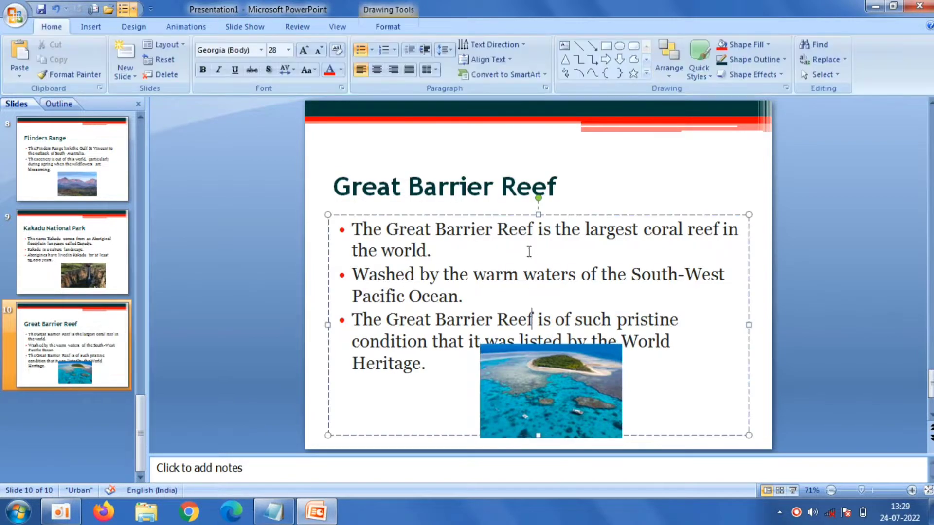
drag(498, 213, 498, 198)
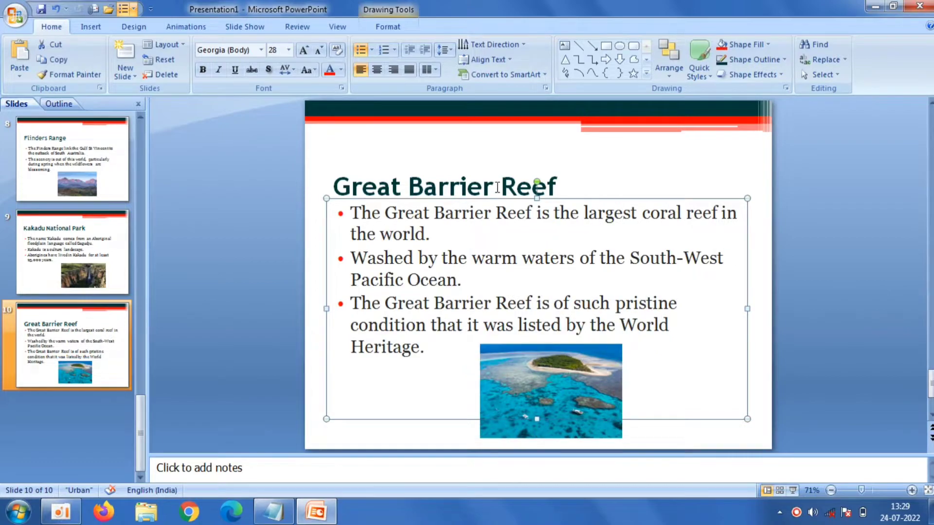
click(494, 195)
drag(496, 159, 496, 148)
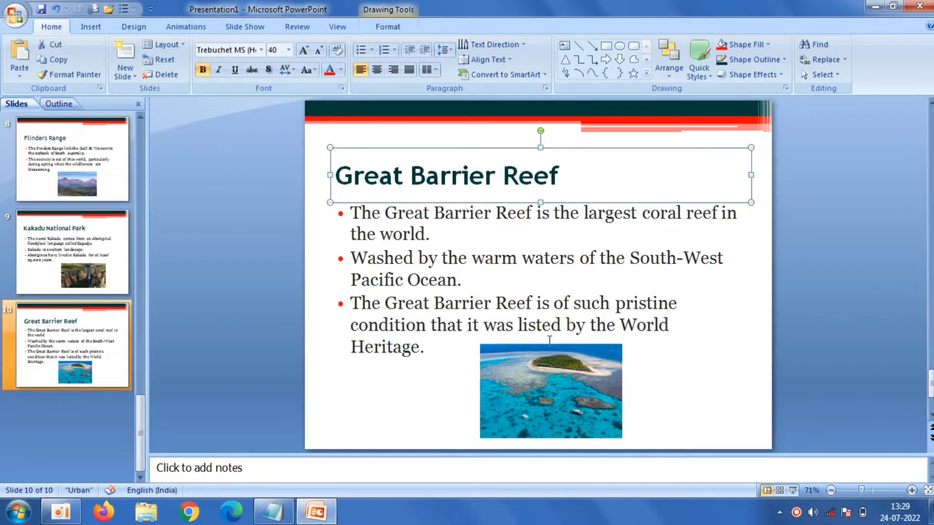
click(535, 350)
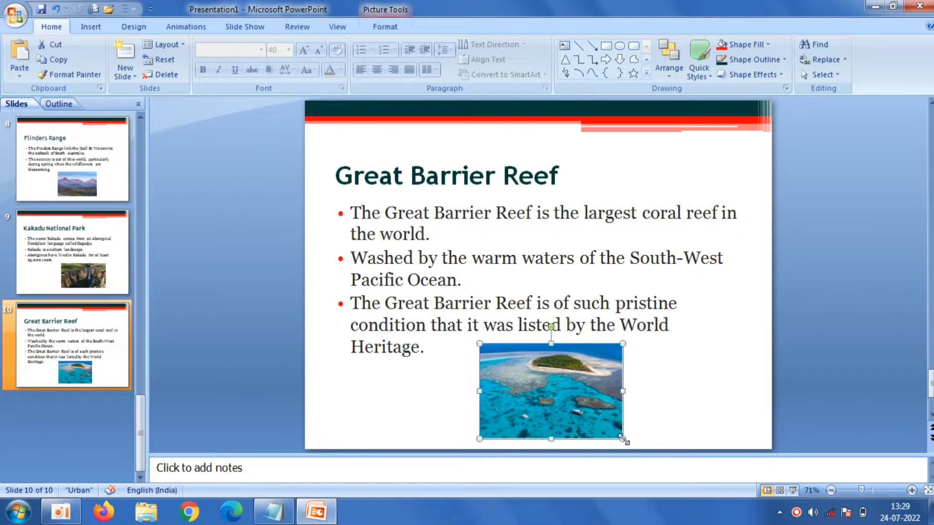
drag(620, 439, 613, 434)
drag(540, 381, 551, 389)
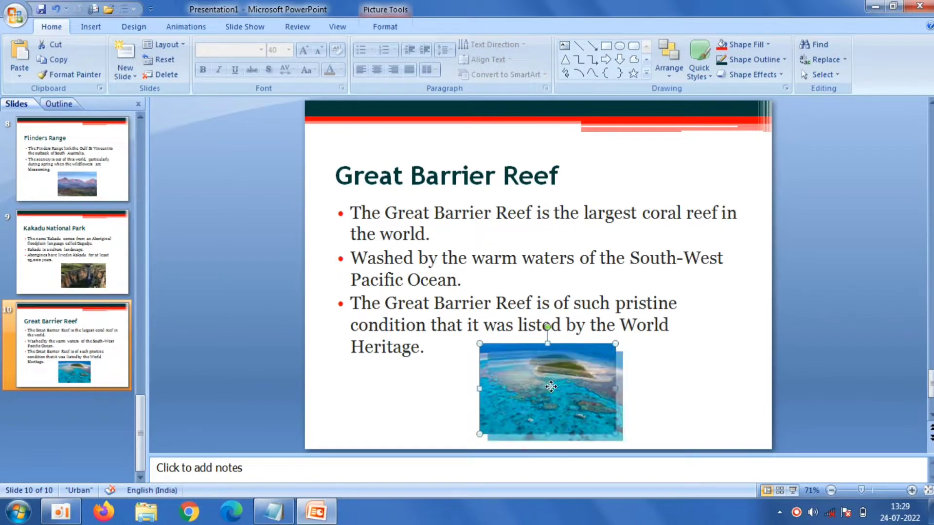
click(818, 314)
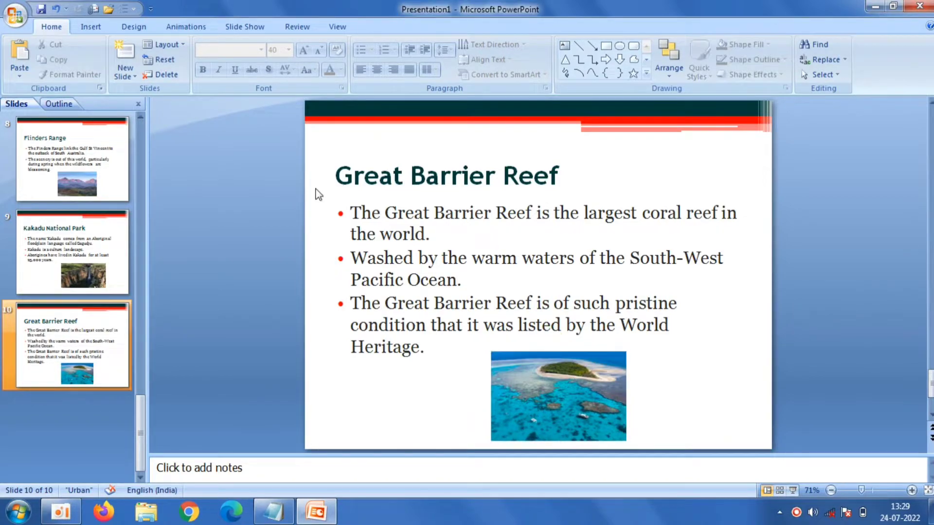
click(124, 76)
- Add Title and Content slide 11 with the bold title 'Bondi Beach' pasted from the notes
click(214, 132)
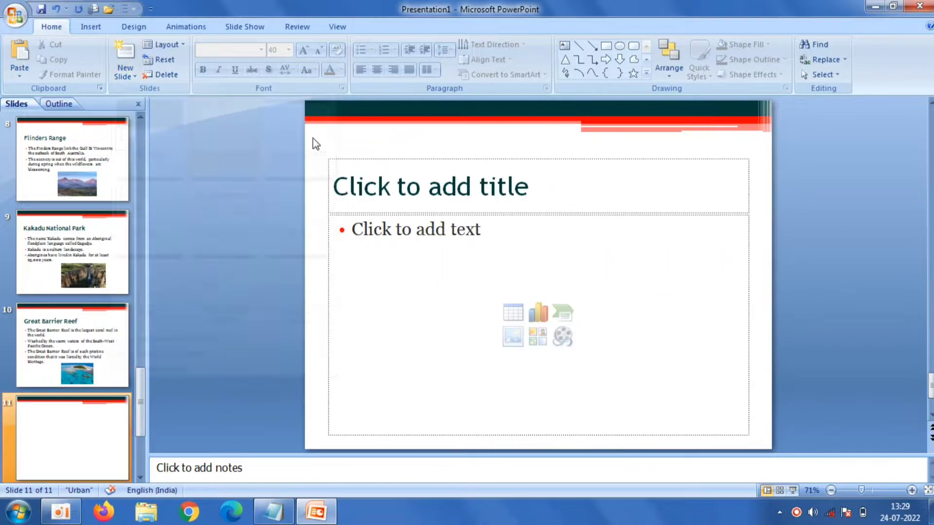
click(376, 165)
drag(381, 161, 380, 152)
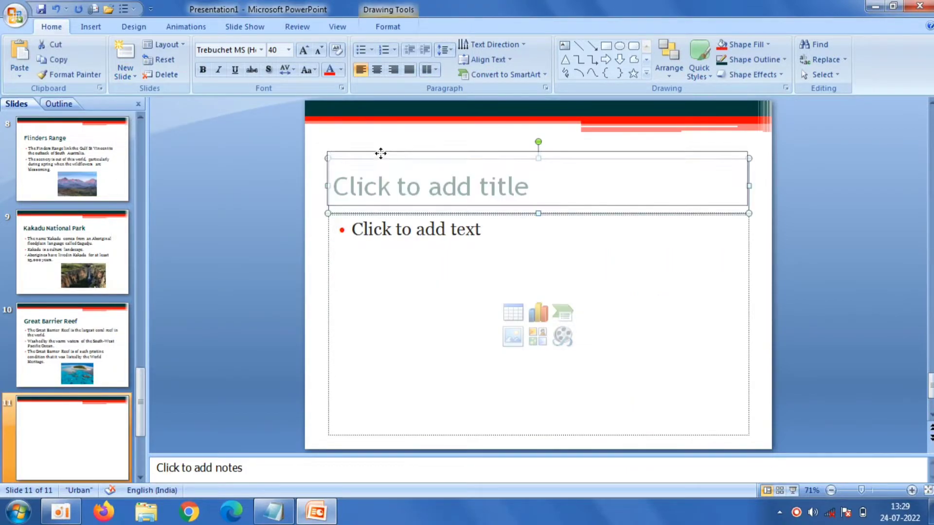
click(381, 170)
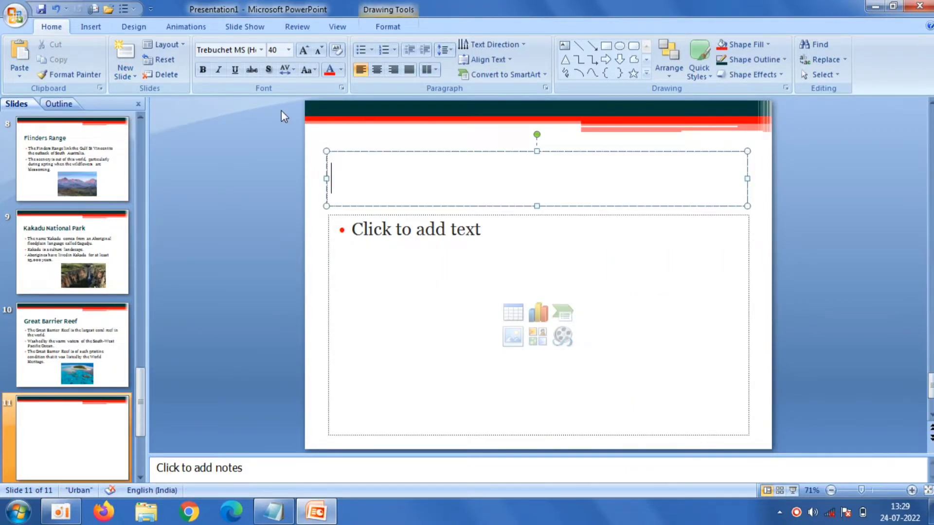
click(207, 70)
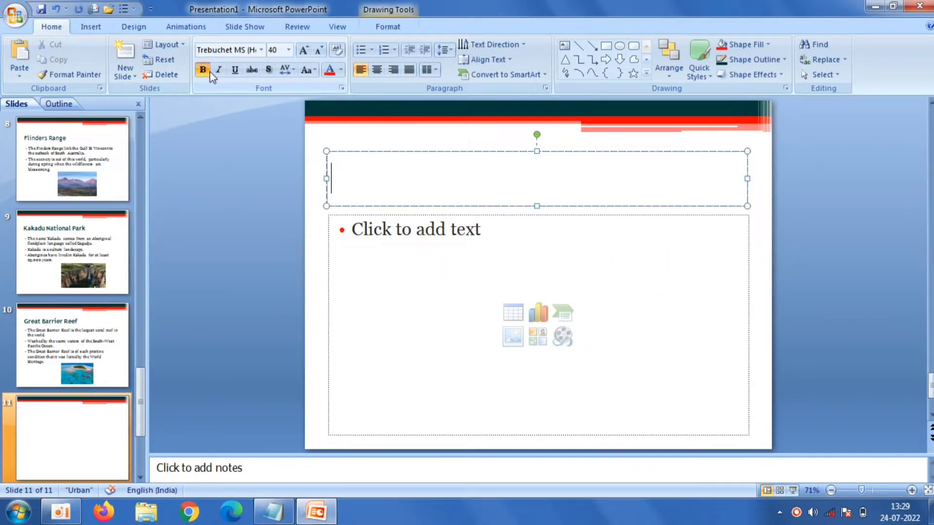
click(273, 512)
drag(583, 249, 586, 275)
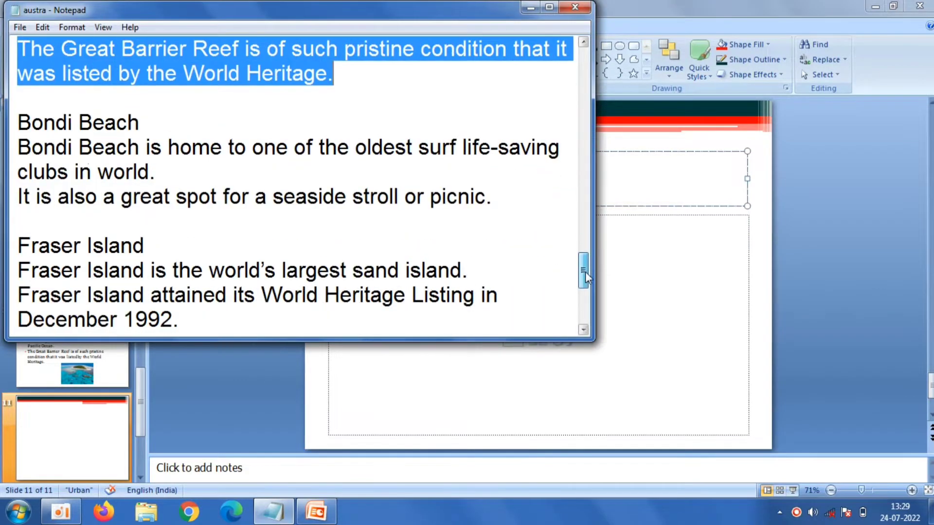
drag(142, 98, 22, 80)
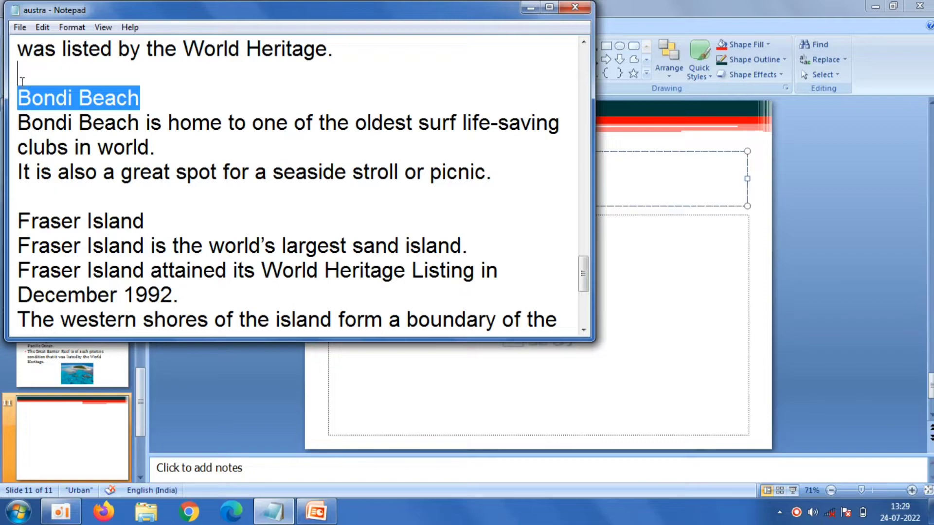
right_click(23, 96)
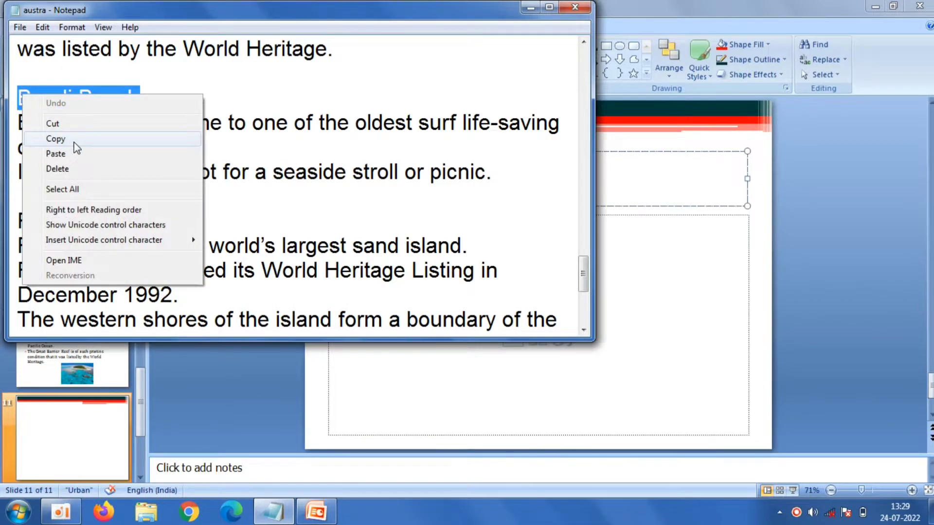
click(77, 146)
click(674, 180)
right_click(674, 179)
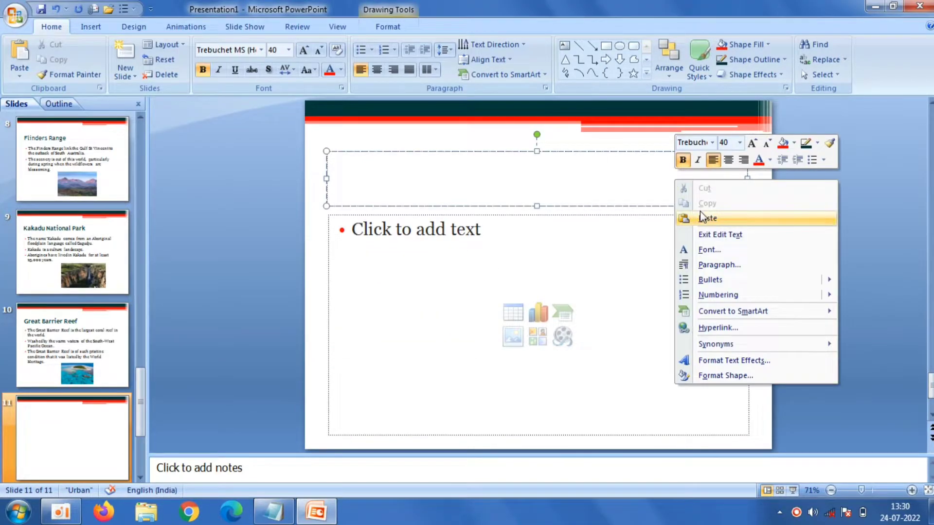
click(702, 218)
- Paste the two Bondi Beach description lines from Notepad into the body as bullets
click(425, 271)
click(287, 513)
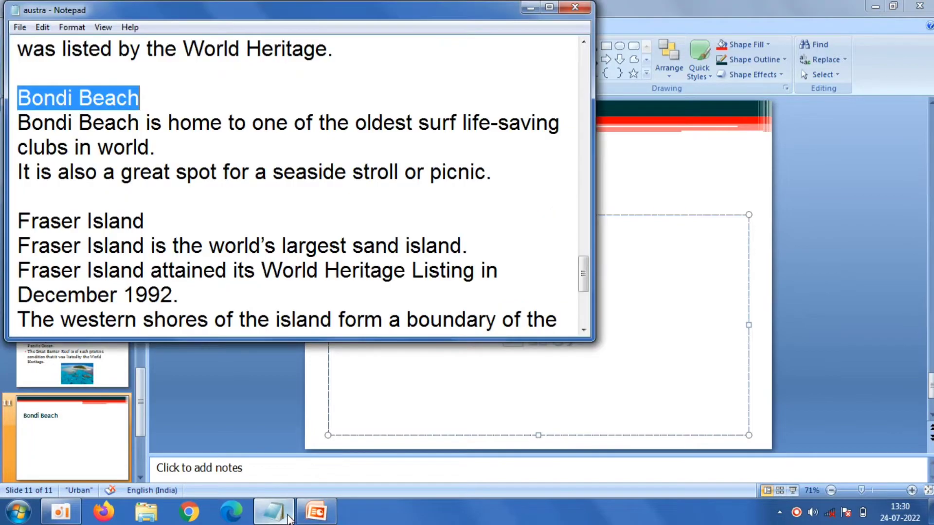
drag(512, 167, 20, 125)
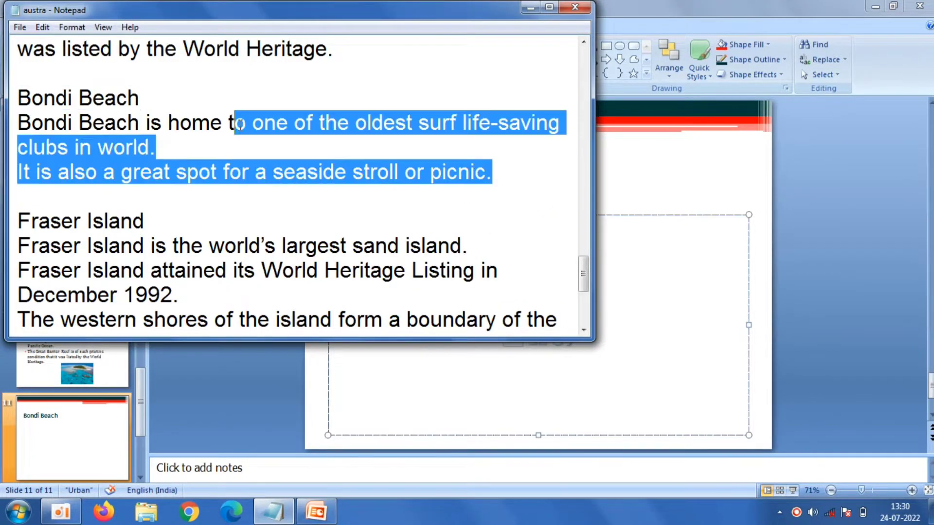
right_click(22, 130)
click(68, 180)
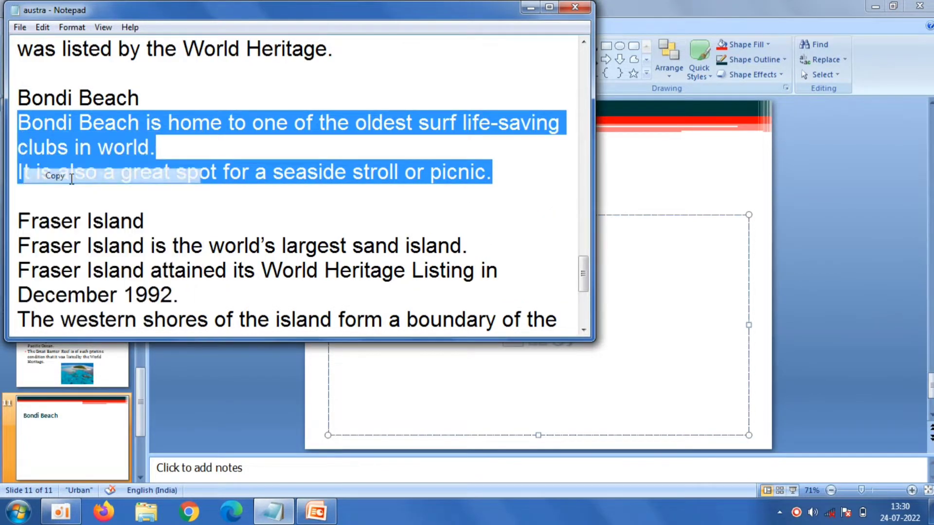
click(616, 240)
right_click(615, 241)
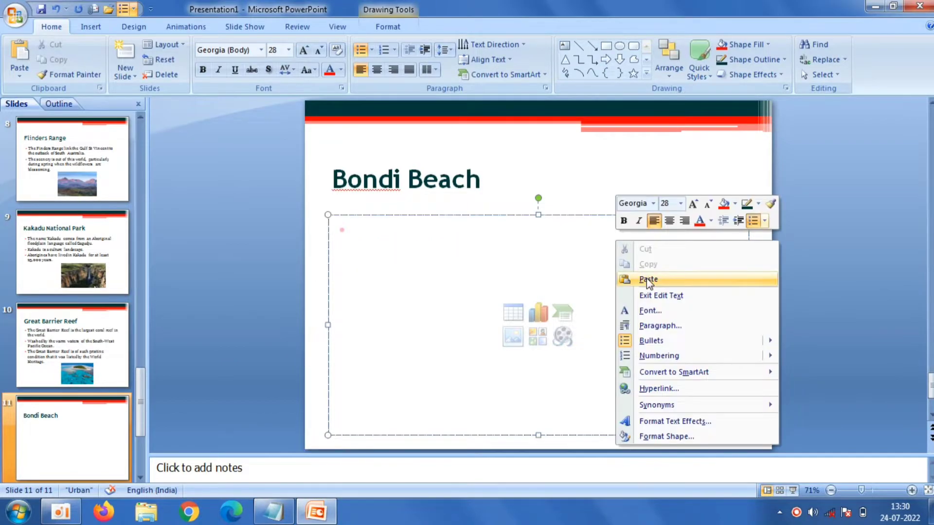
click(646, 278)
click(272, 214)
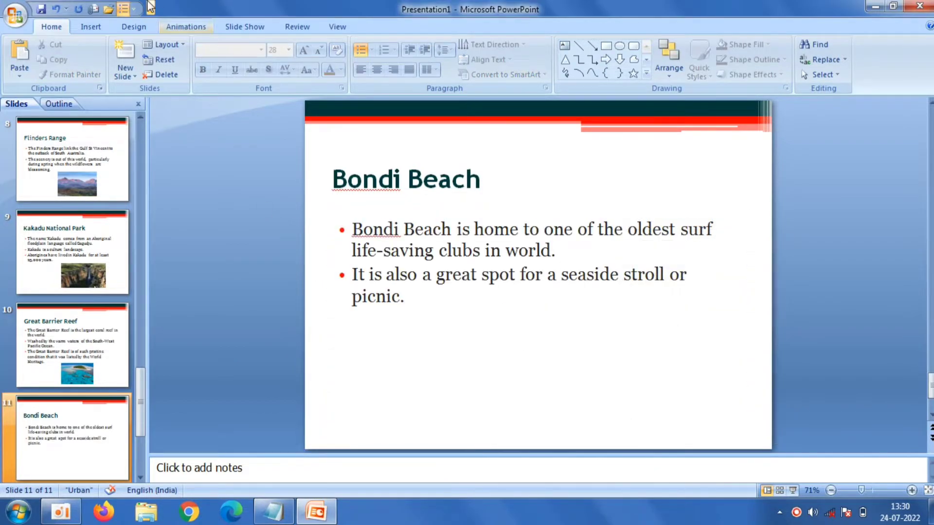
- Insert the bondi picture, size it to 6.05 × 12.11 cm, and position it below the bullets
click(95, 23)
click(61, 57)
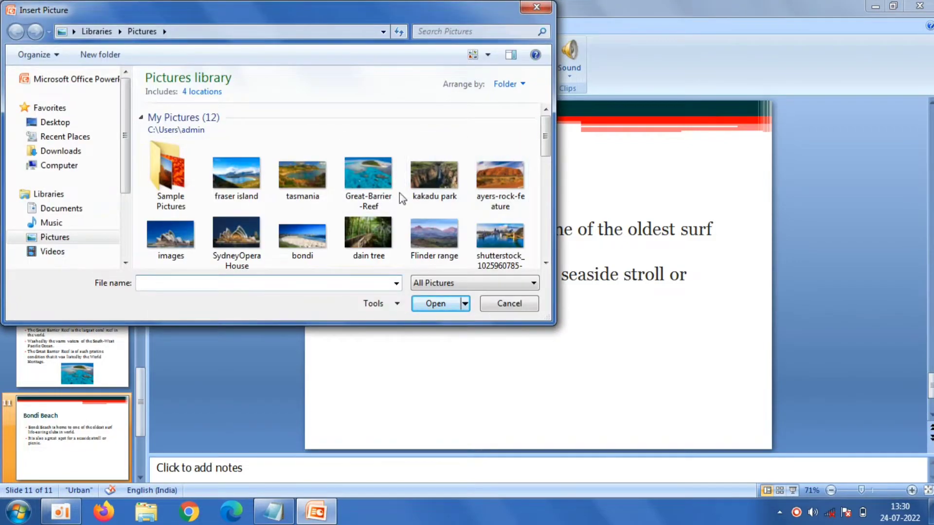
click(309, 228)
double_click(308, 228)
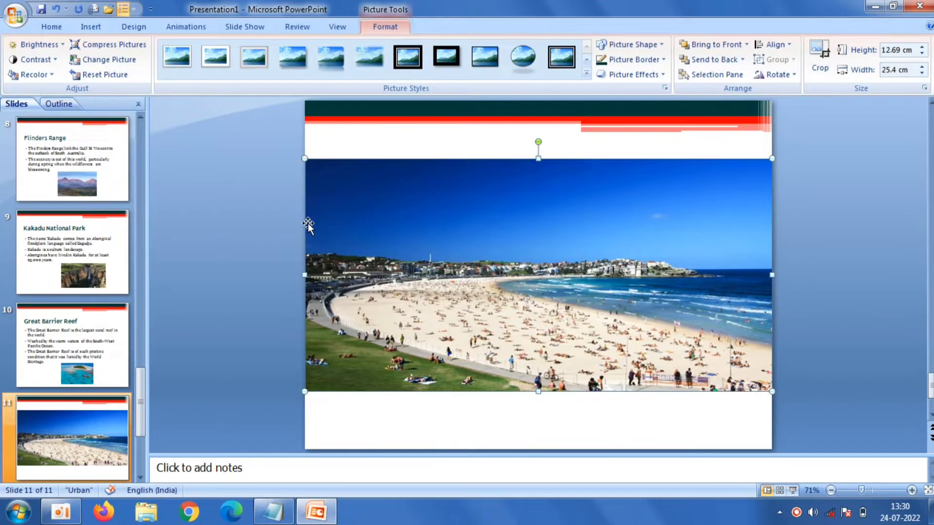
drag(301, 159, 592, 302)
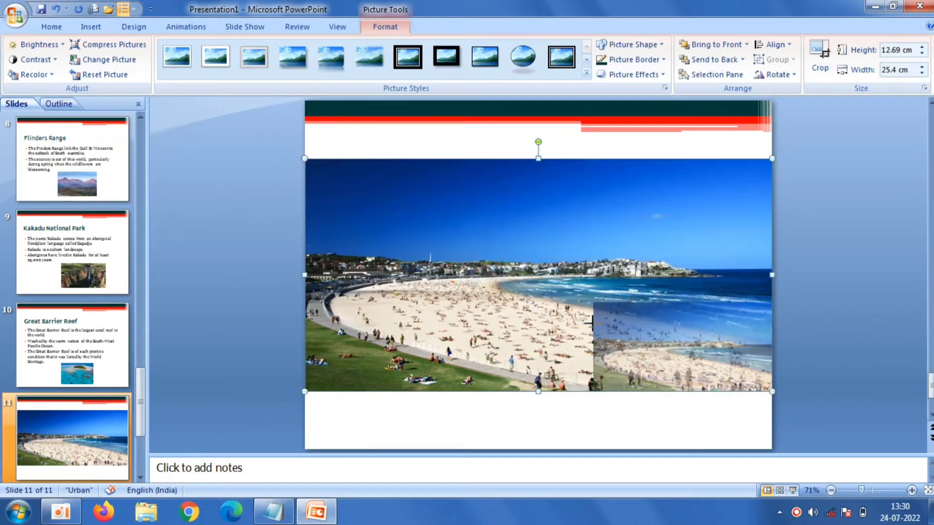
drag(655, 350, 549, 373)
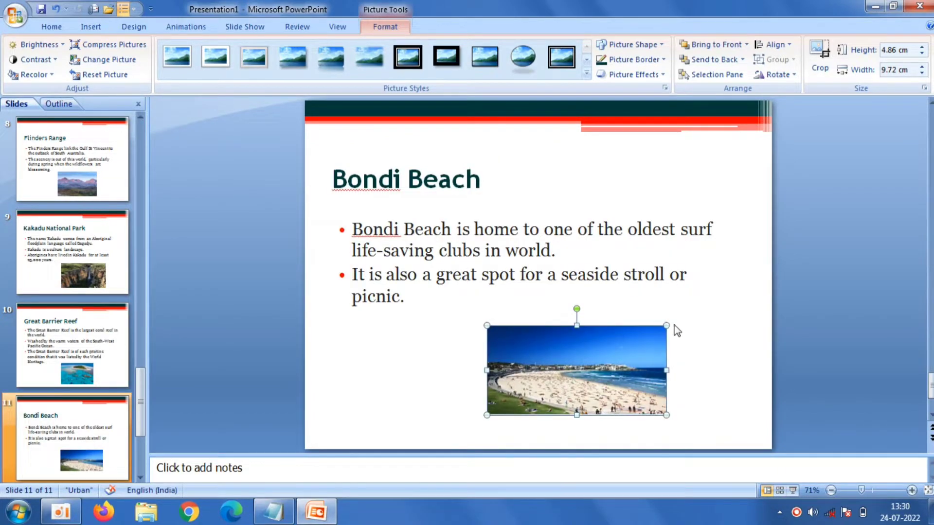
drag(667, 325, 710, 304)
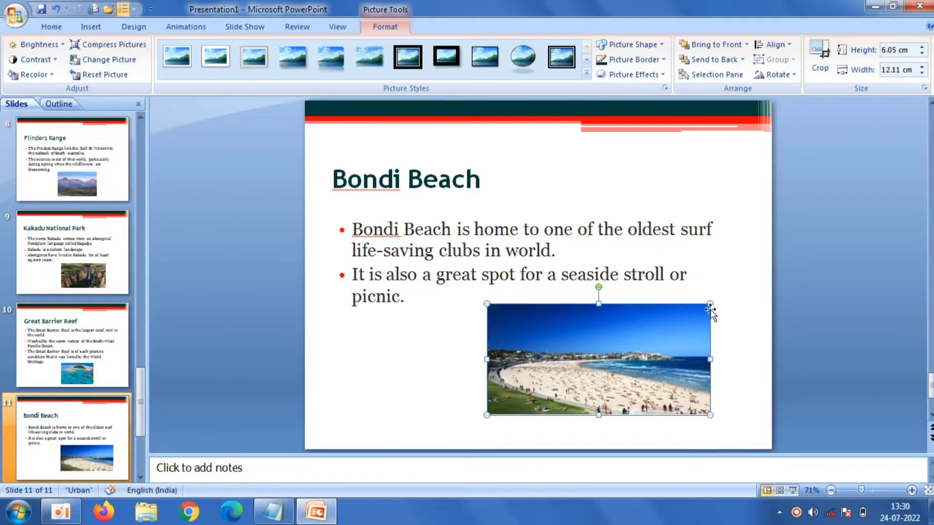
drag(628, 336, 624, 343)
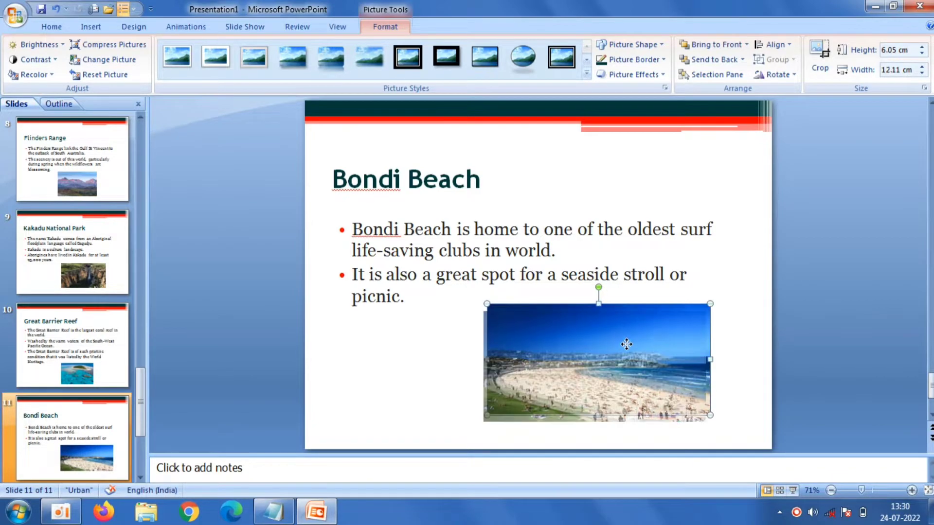
click(241, 203)
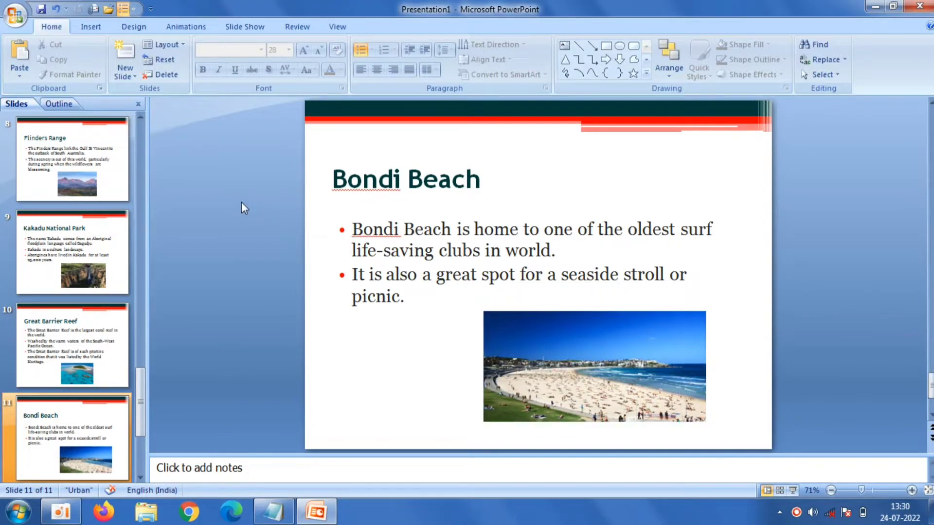
click(130, 75)
- Add Title and Content slide 12 with the bold title 'Fraser Island' pasted from the notes
click(246, 155)
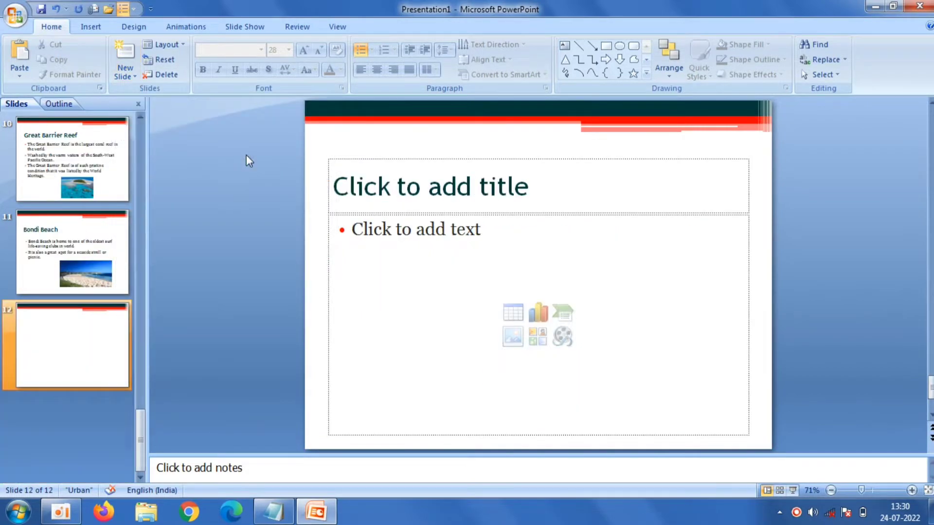
click(380, 180)
click(276, 510)
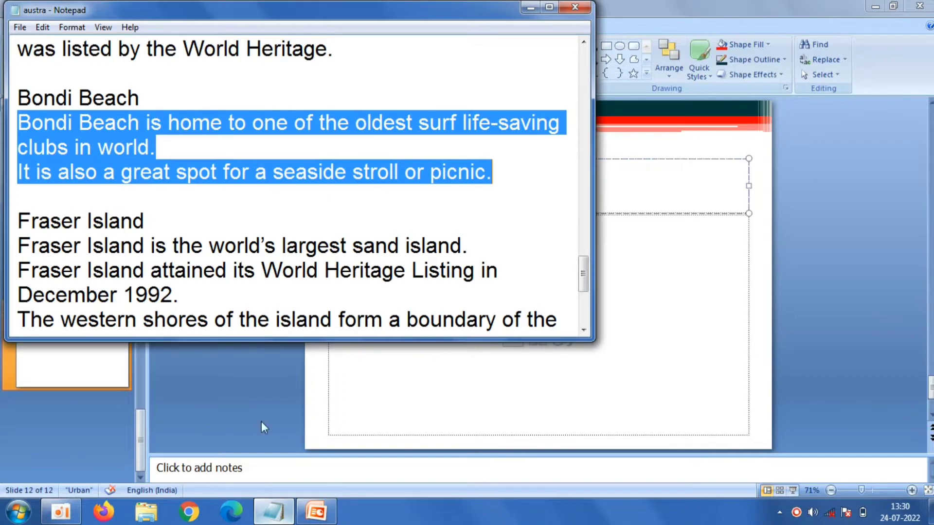
drag(151, 223, 15, 220)
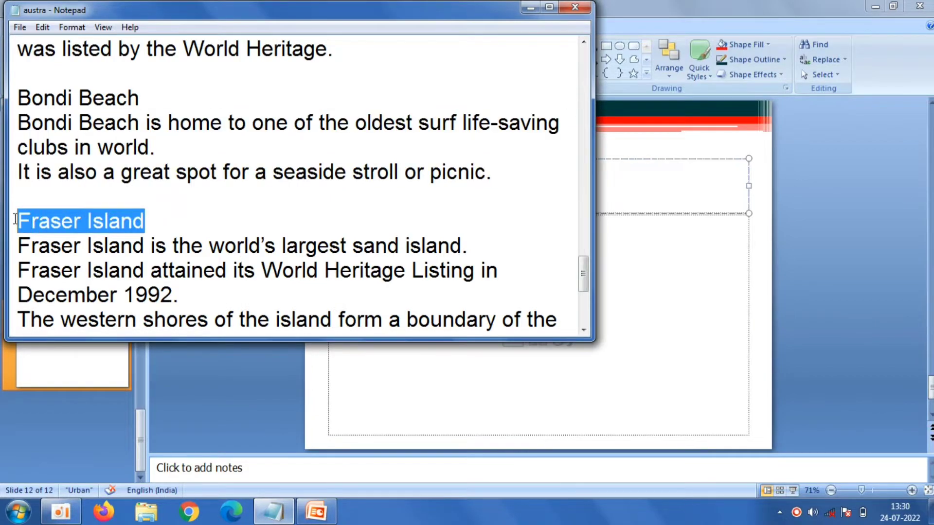
right_click(40, 221)
click(80, 261)
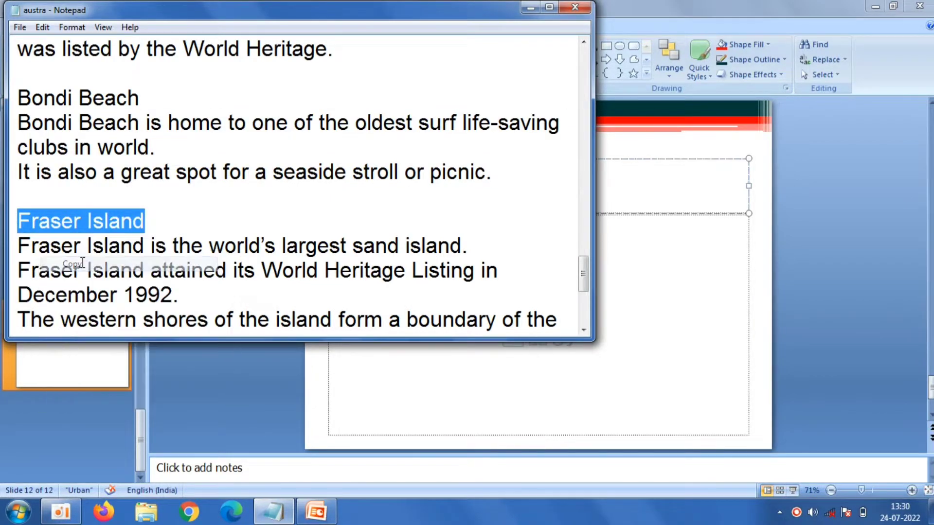
click(619, 171)
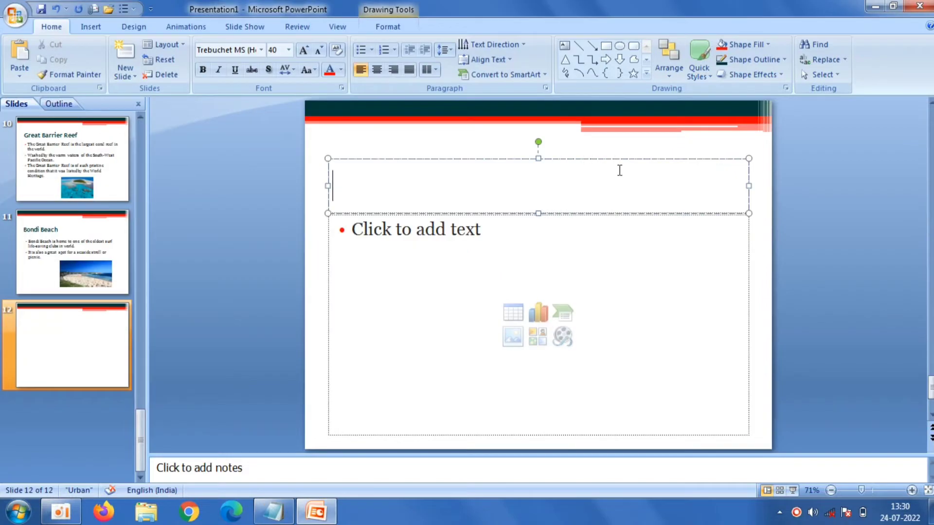
right_click(619, 171)
click(639, 206)
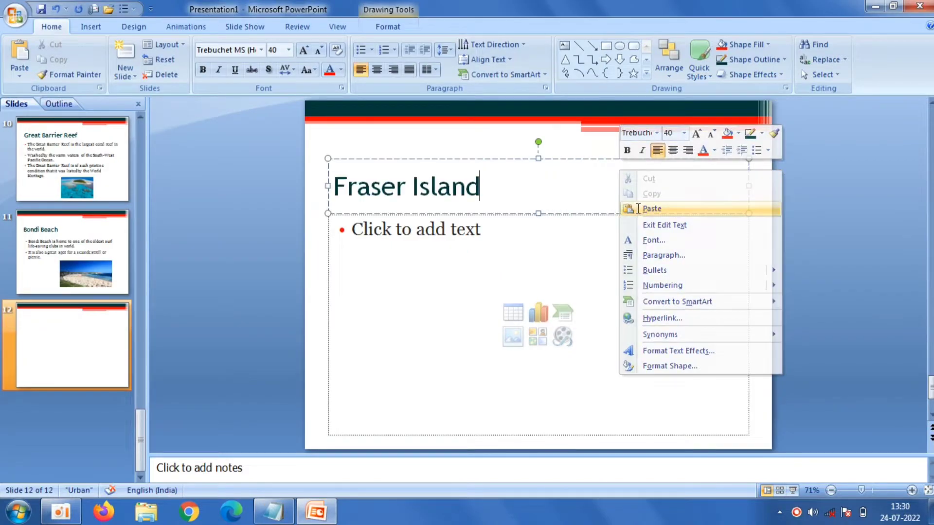
click(389, 260)
click(482, 188)
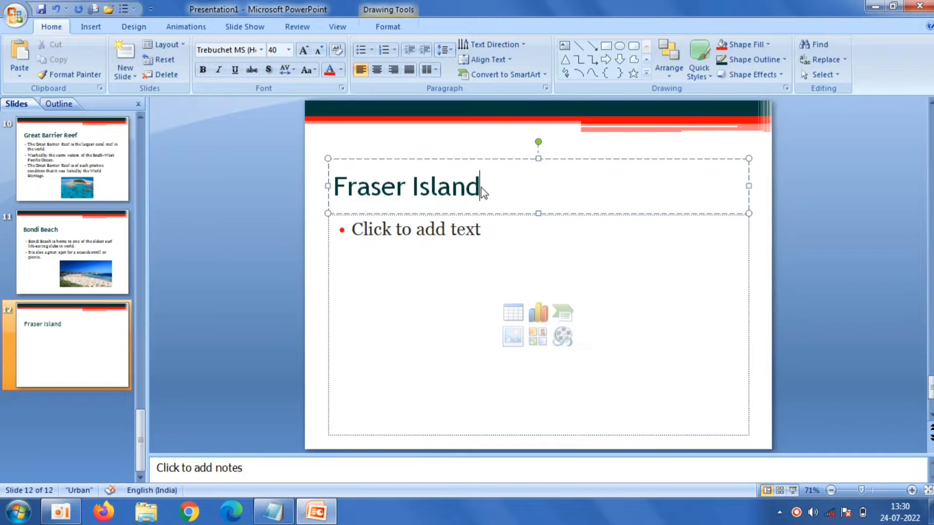
drag(480, 188, 333, 188)
click(202, 69)
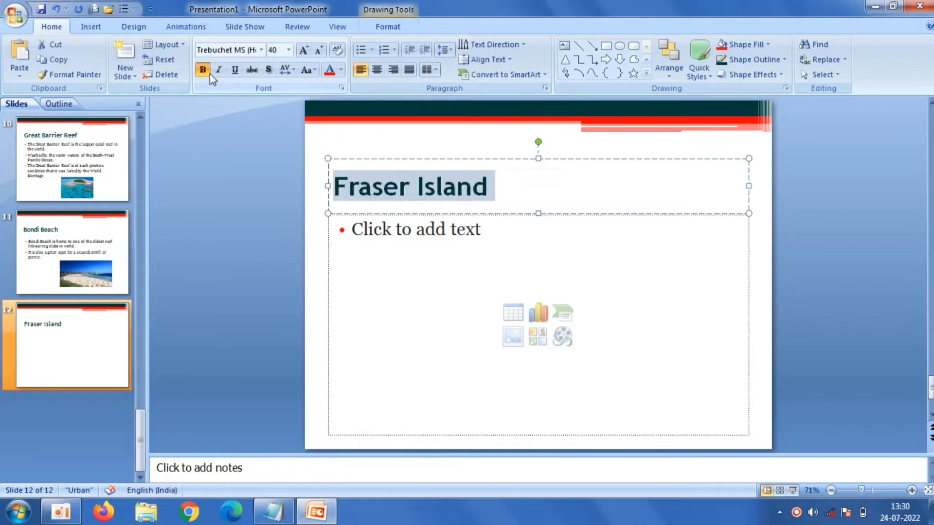
- Paste the three Fraser Island sentences from Notepad into the body as bullets
click(401, 326)
click(275, 510)
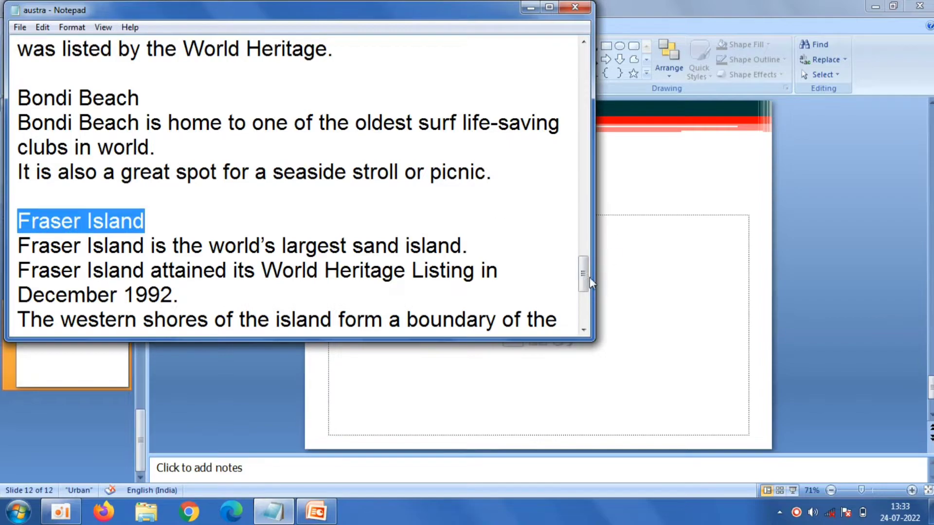
drag(583, 279, 582, 296)
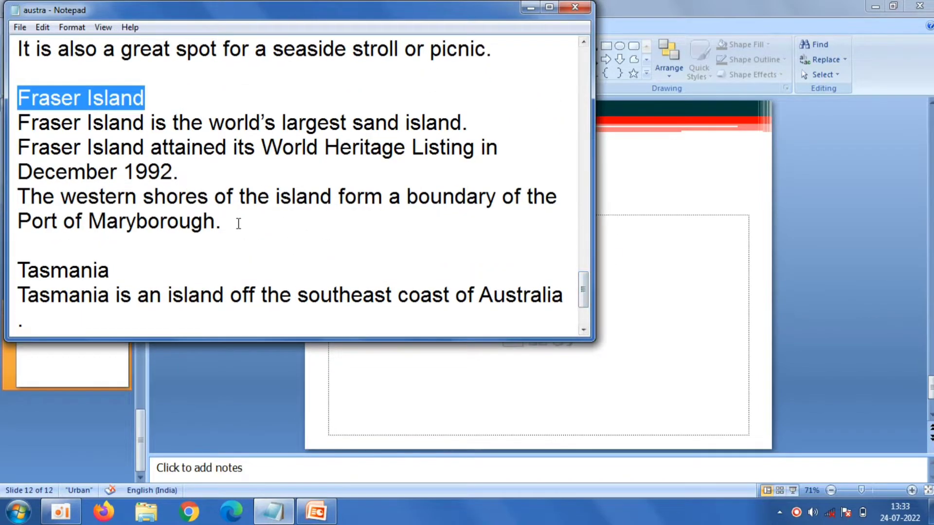
mouse_move(239, 224)
mouse_down()
mouse_move(207, 223)
mouse_move(38, 124)
mouse_move(20, 127)
mouse_up()
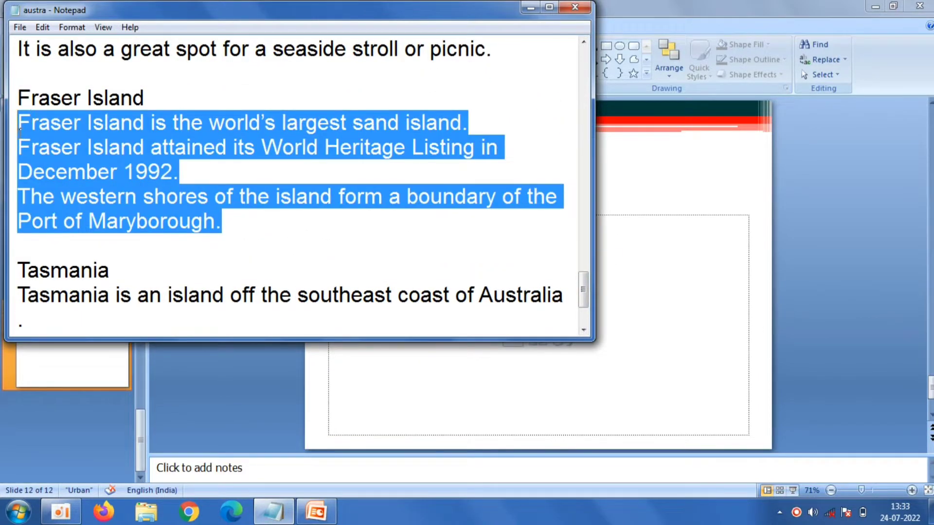
right_click(49, 132)
click(73, 178)
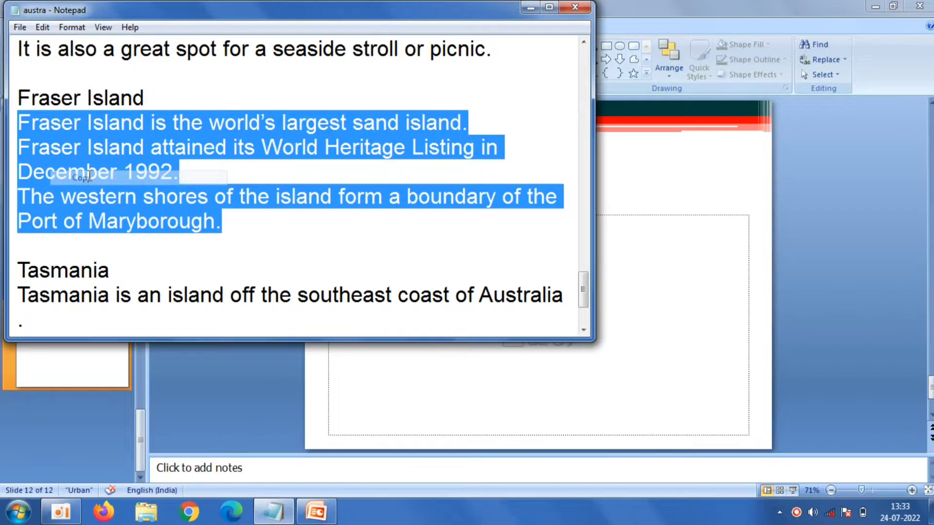
click(646, 253)
right_click(646, 252)
click(676, 290)
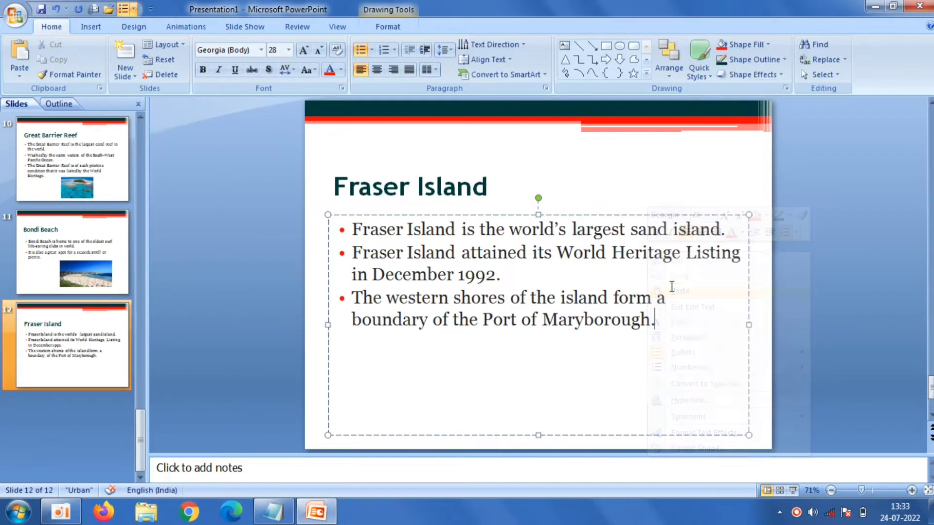
click(233, 235)
- Insert the 'fraser island' photo below the bullets, enlarged to 5.3 × 7.95 cm
click(90, 27)
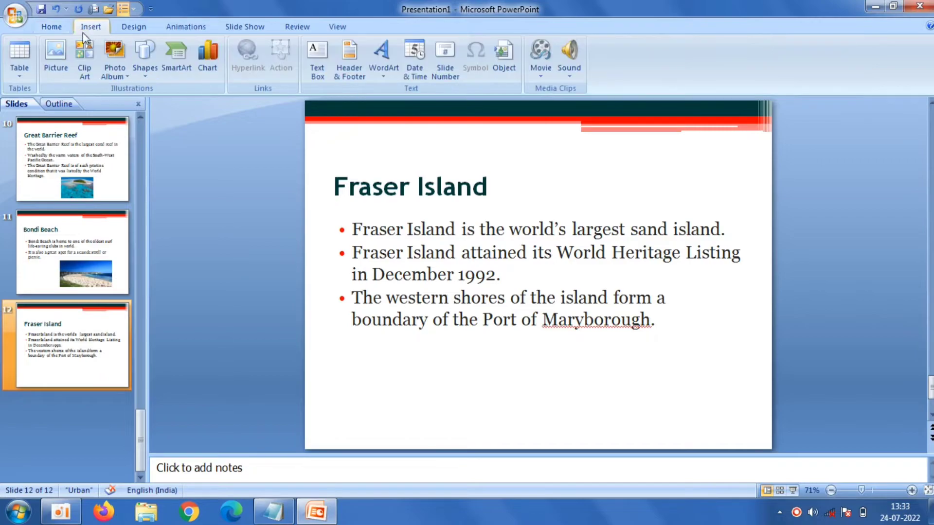
click(55, 55)
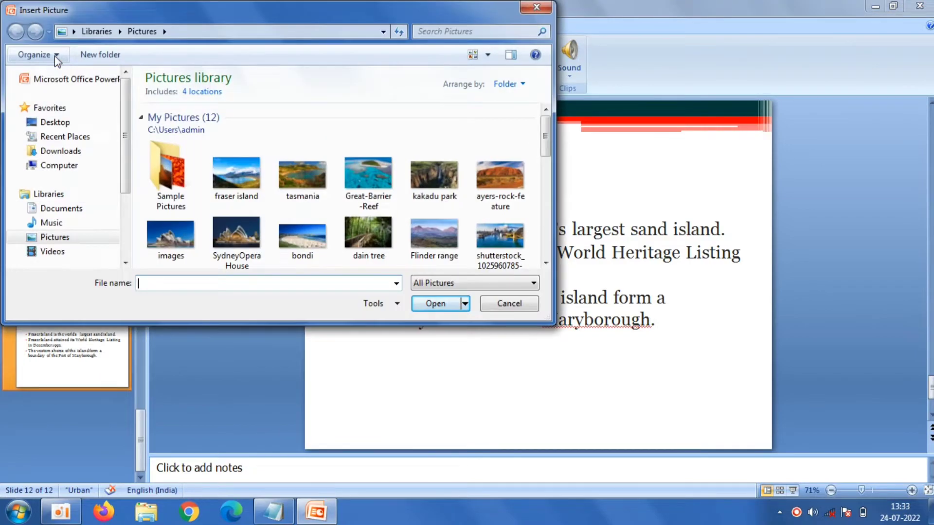
double_click(252, 167)
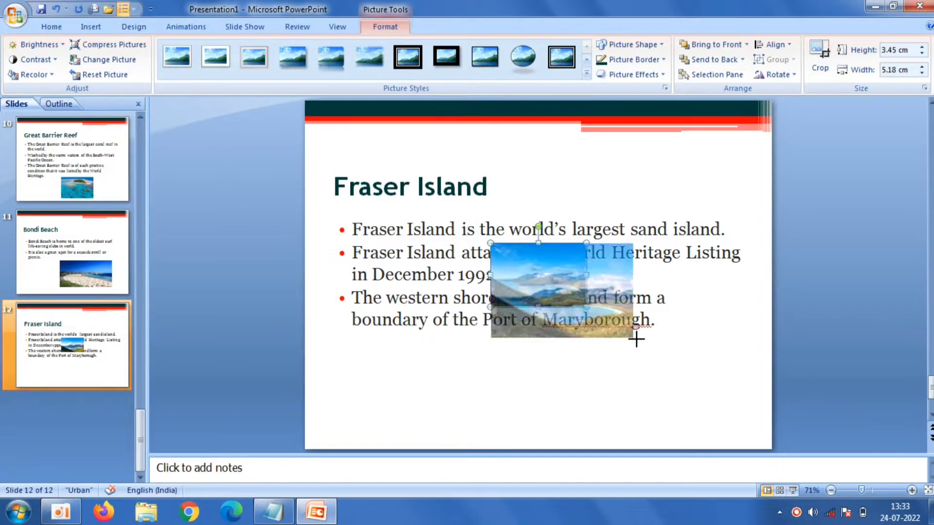
drag(587, 305, 637, 341)
mouse_move(569, 306)
mouse_down()
mouse_move(545, 392)
mouse_move(552, 403)
mouse_up()
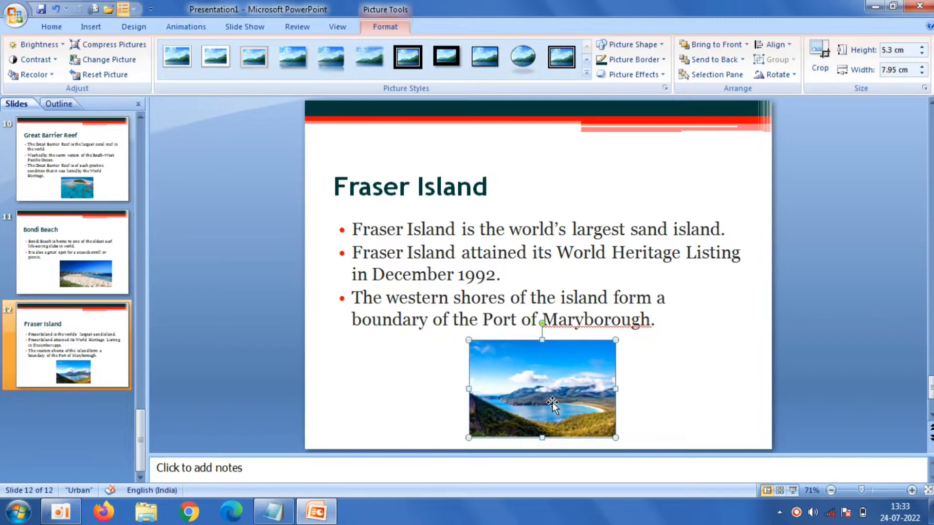
click(269, 316)
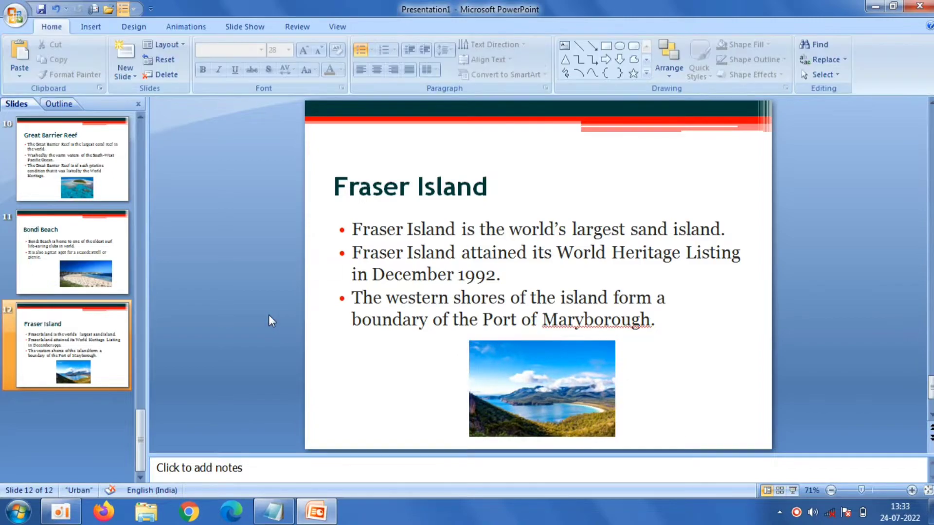
- Add a new Title and Content slide and paste 'Tasmania' from the notes as its title
click(126, 73)
click(192, 145)
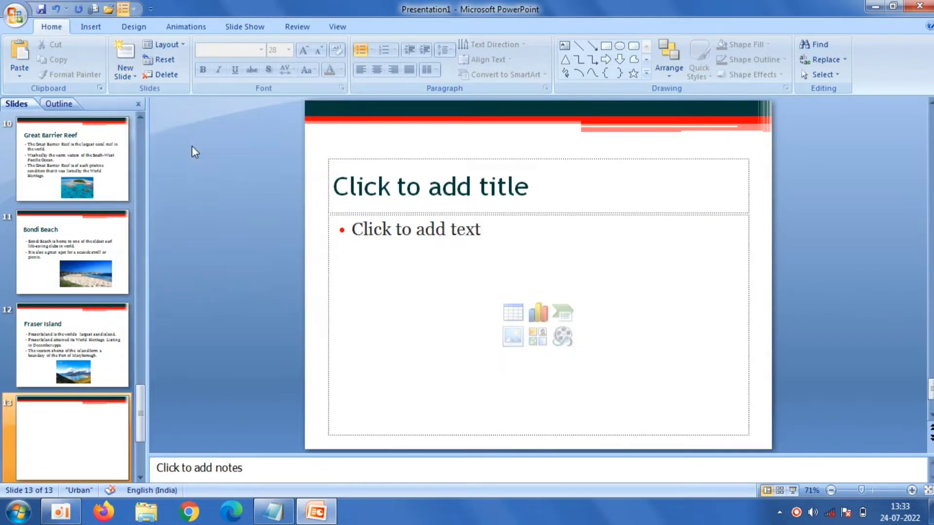
click(388, 209)
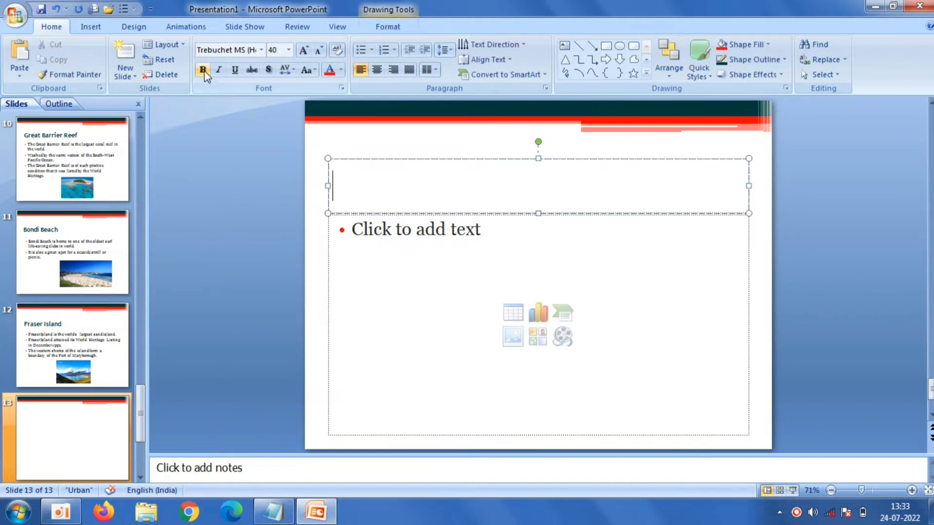
click(273, 511)
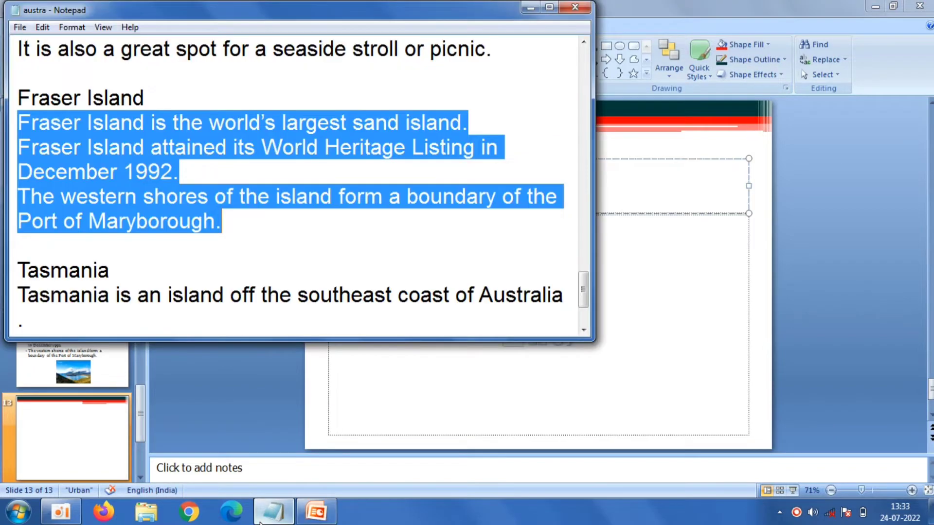
drag(123, 275, 18, 270)
right_click(22, 273)
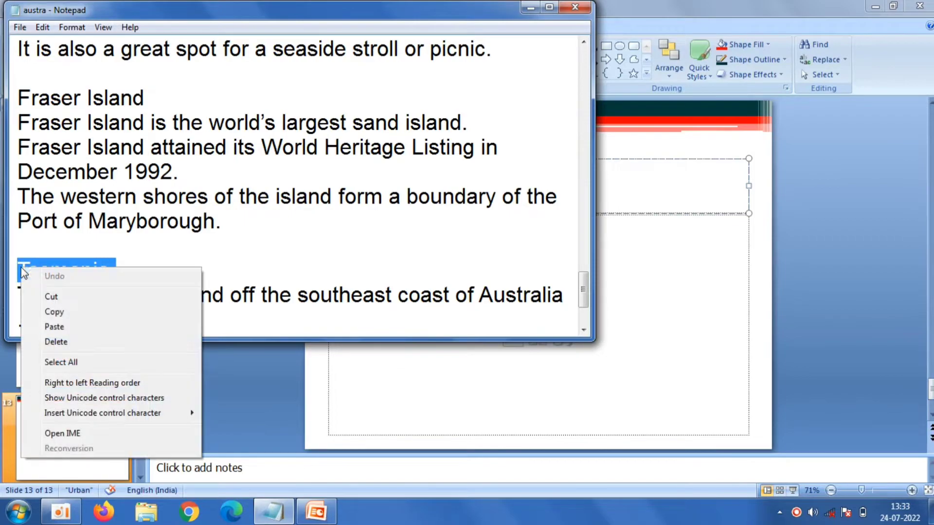
click(58, 312)
click(650, 179)
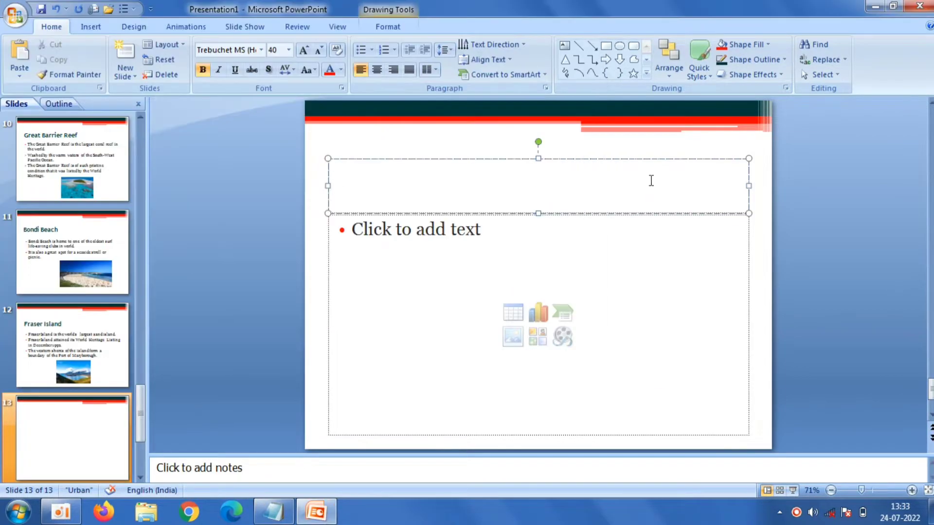
right_click(650, 179)
click(681, 217)
- Copy the three Tasmania sentences from the notes and paste them as the slide's bullets
click(443, 271)
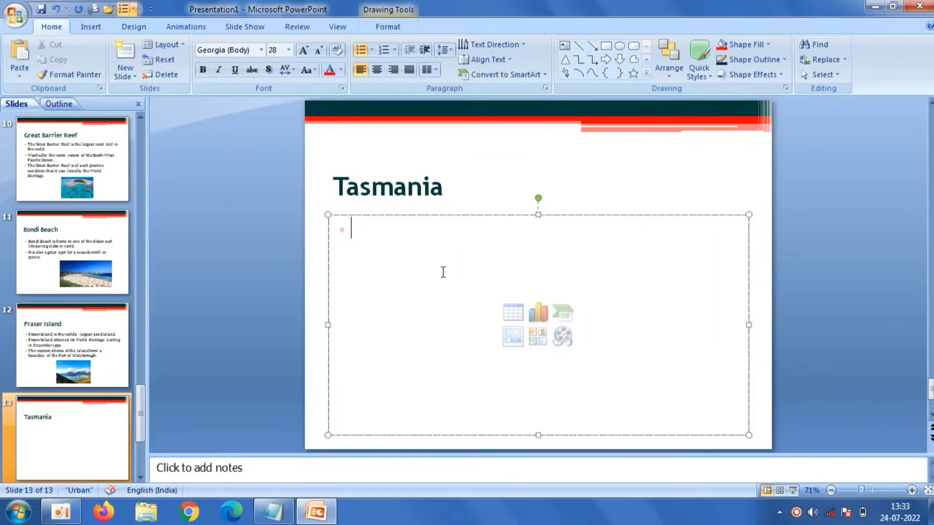
mouse_move(272, 512)
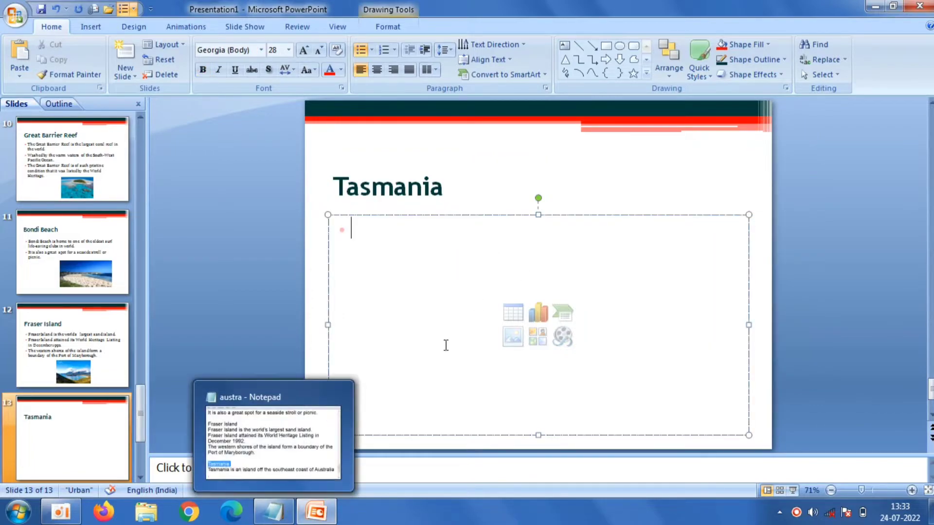
click(272, 438)
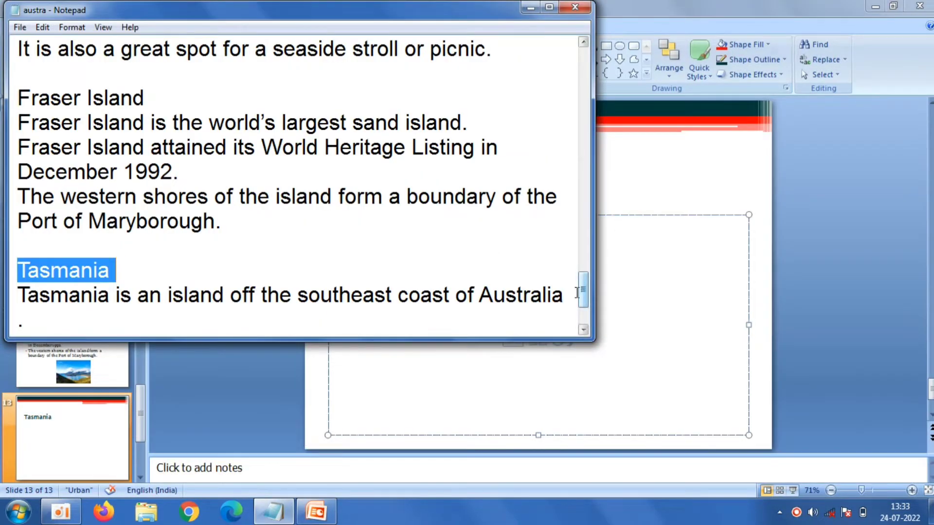
drag(583, 294, 583, 313)
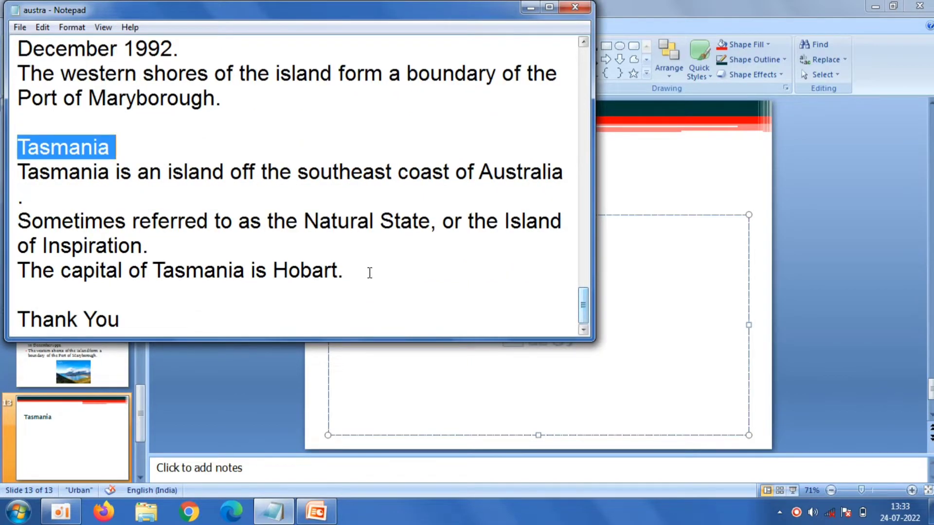
drag(366, 278, 11, 183)
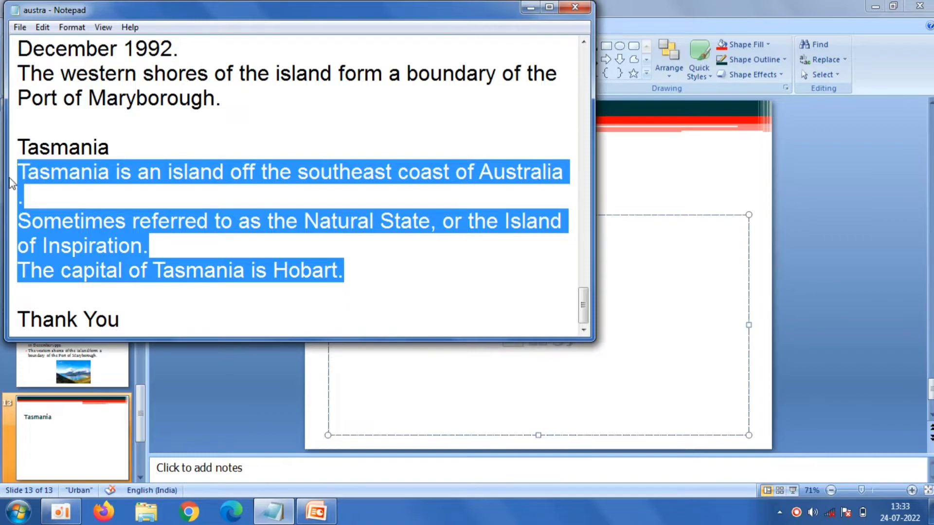
right_click(82, 169)
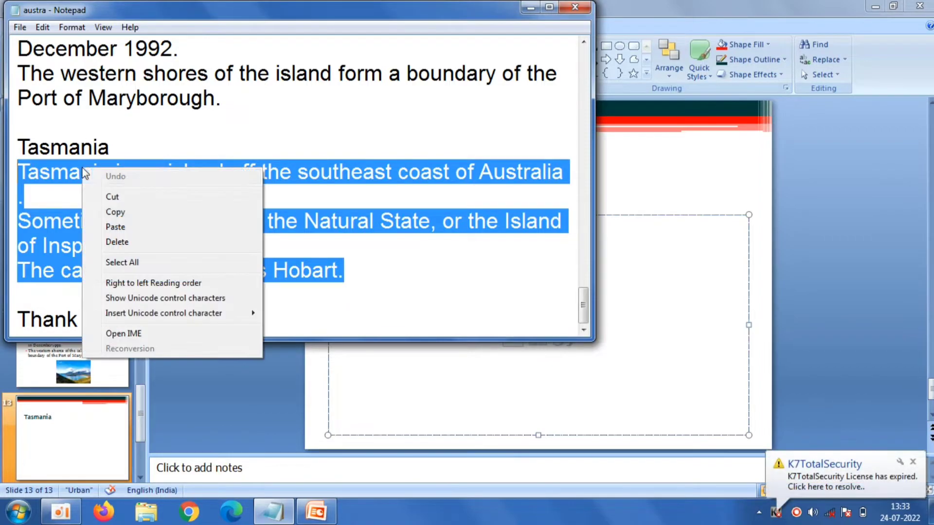
click(125, 213)
click(604, 268)
right_click(604, 268)
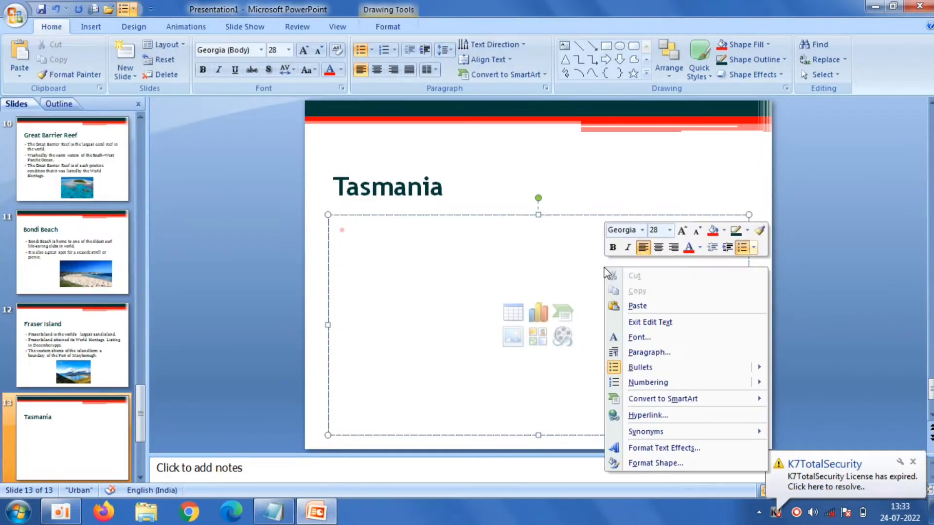
click(628, 304)
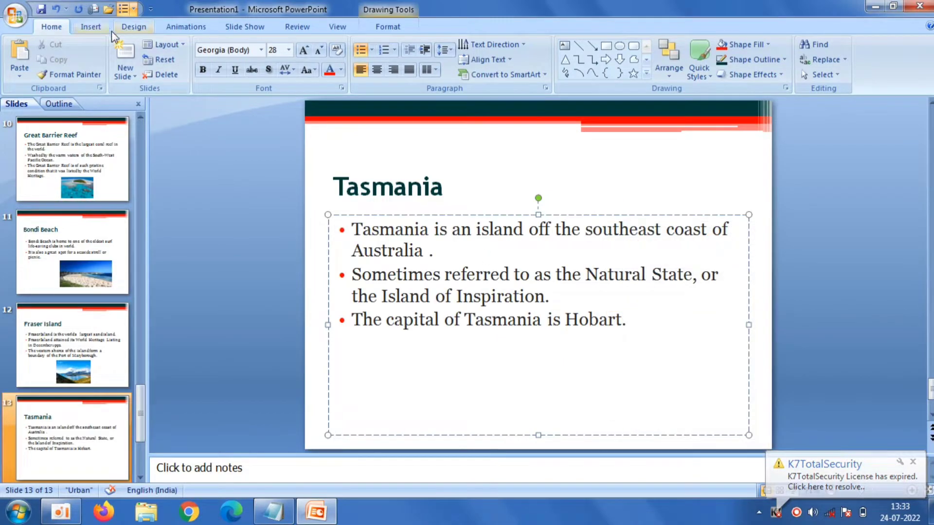
click(90, 26)
- Insert the tasmania photo, shrink it to about 5.25 × 9.33 cm, and place it lower right
click(44, 58)
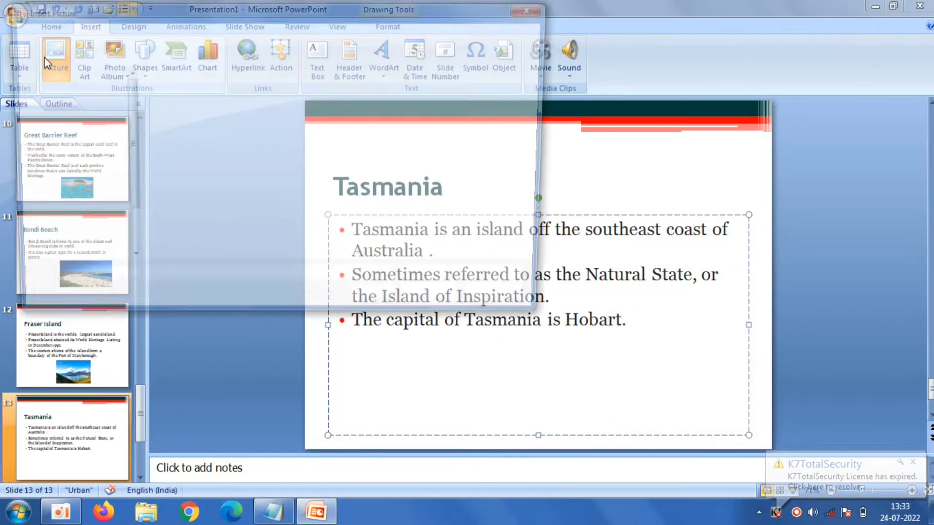
click(306, 184)
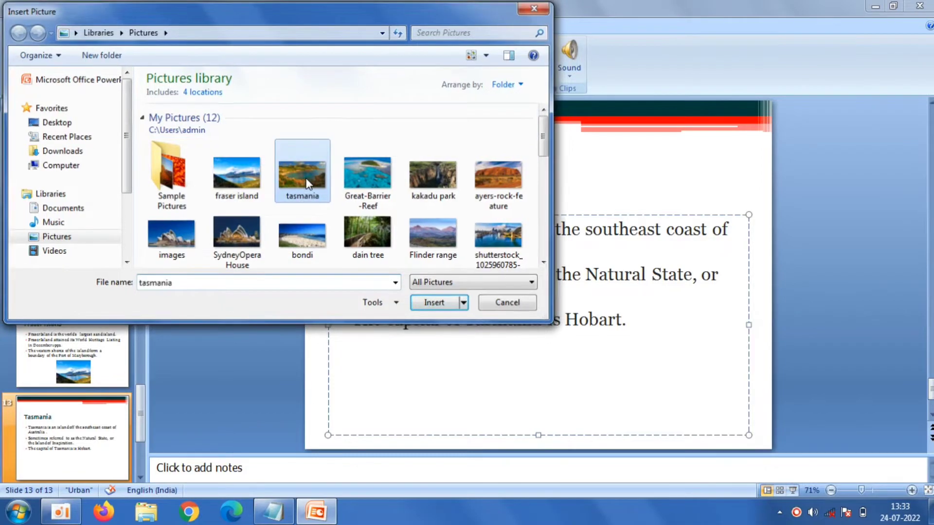
double_click(306, 183)
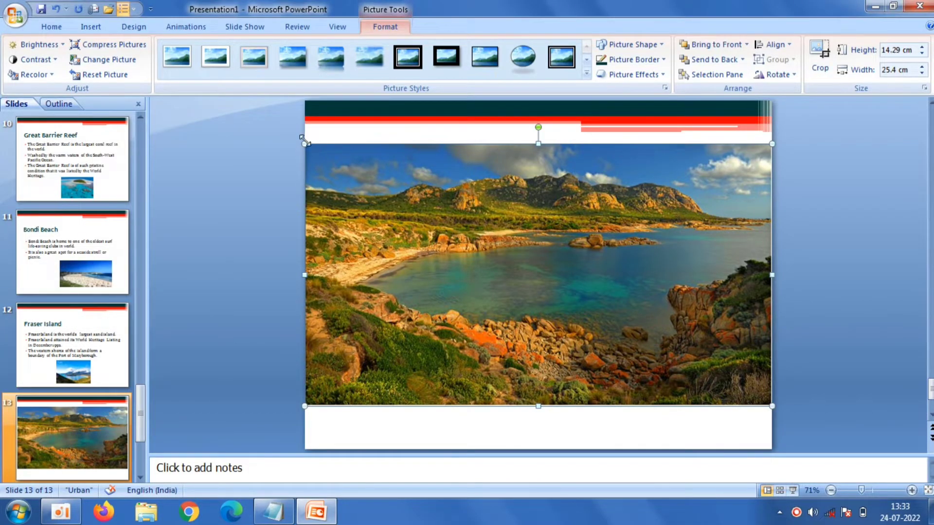
drag(304, 141, 623, 321)
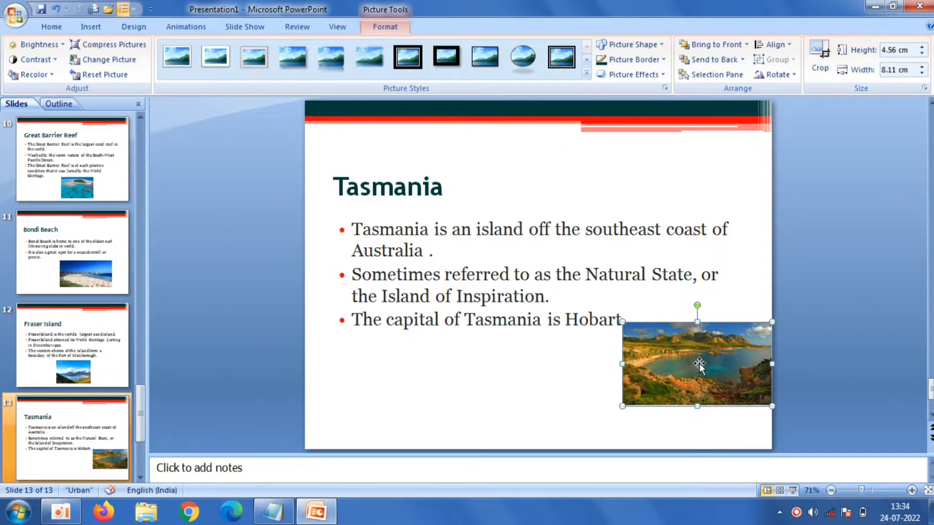
drag(705, 373, 656, 399)
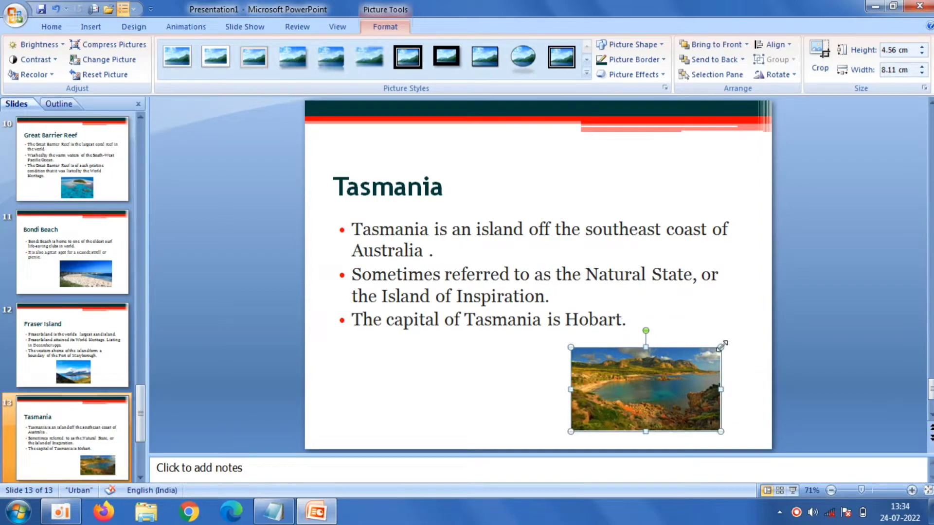
drag(728, 344, 732, 342)
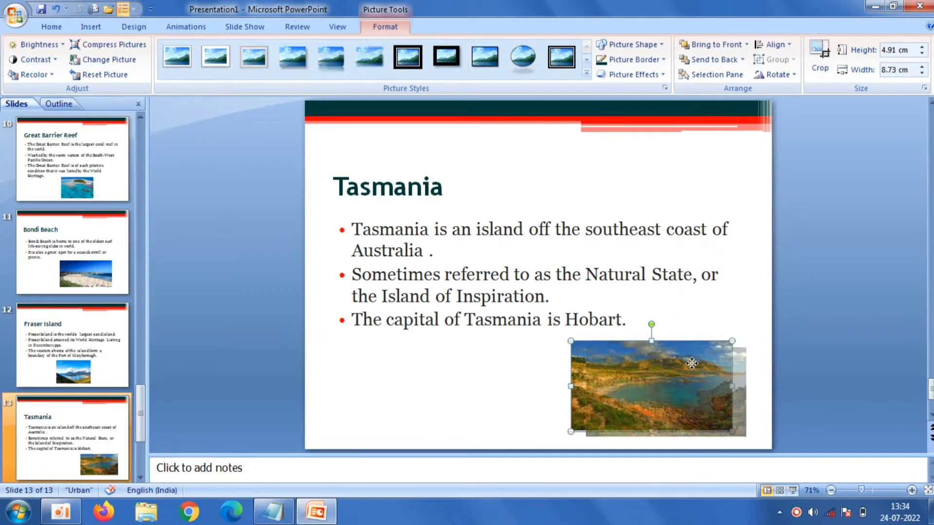
drag(679, 358, 692, 364)
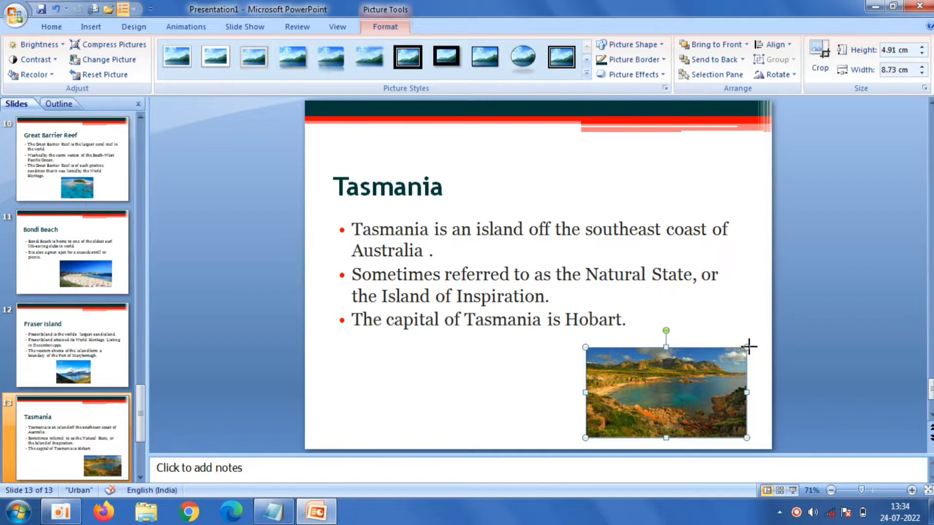
drag(749, 347, 757, 341)
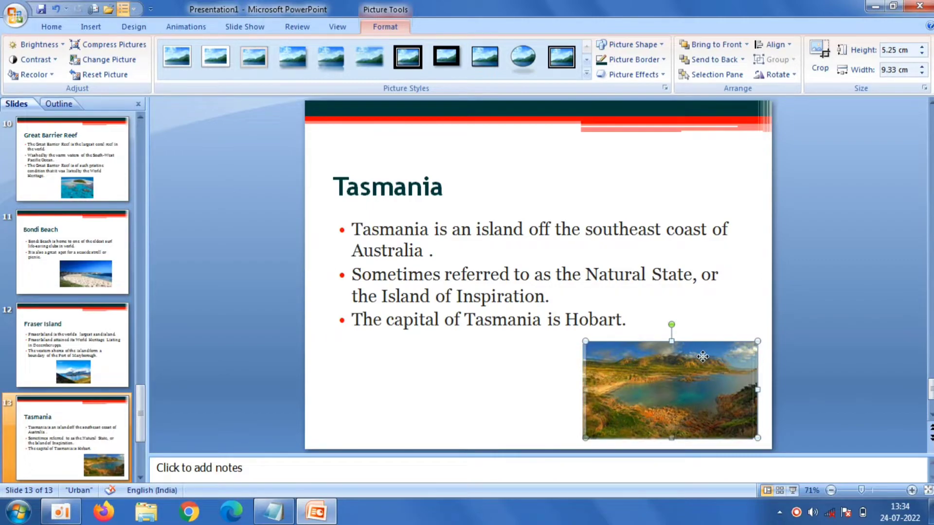
drag(705, 356, 702, 352)
click(837, 333)
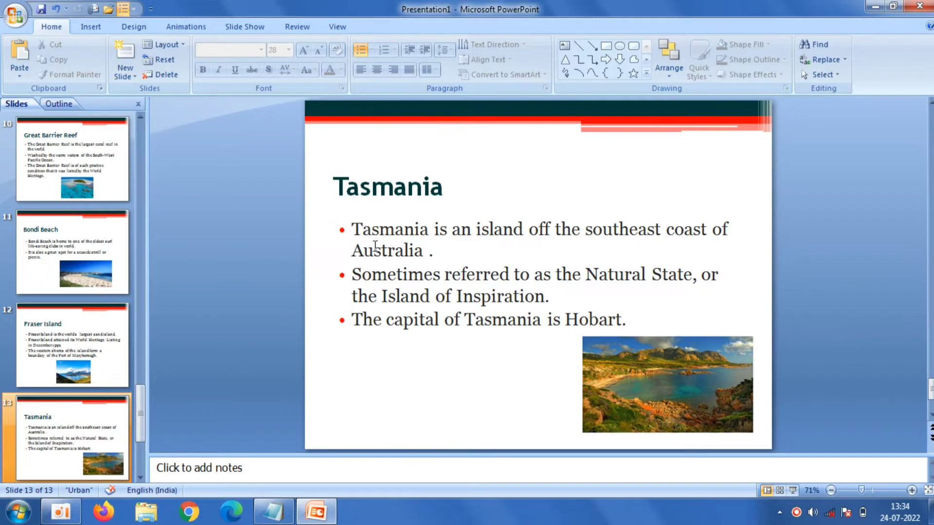
- Copy 'Thank You' from the notes and add a new Title Only slide
click(258, 516)
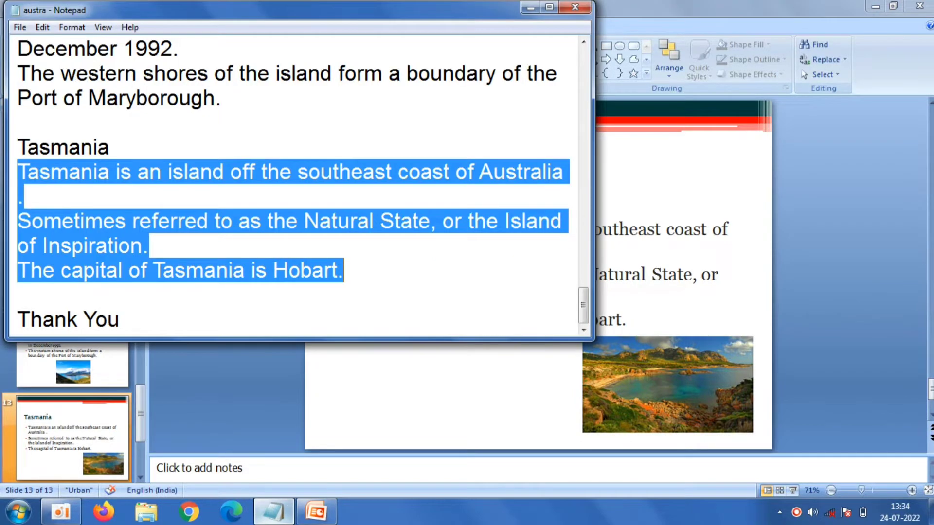
drag(126, 321, 23, 319)
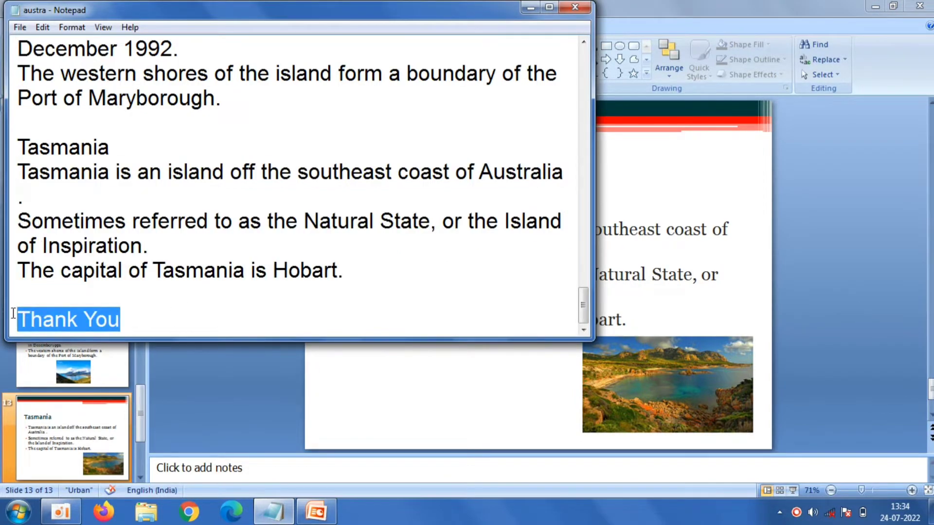
right_click(44, 321)
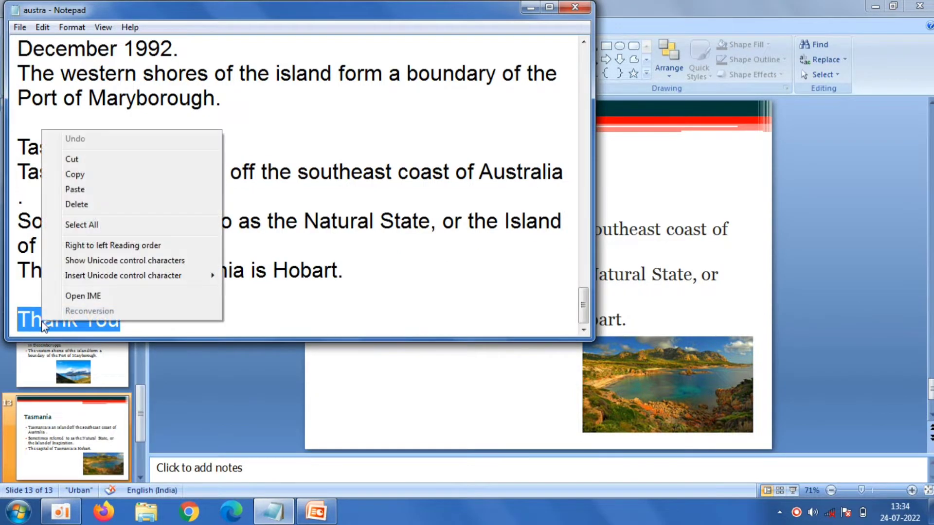
click(125, 175)
click(223, 403)
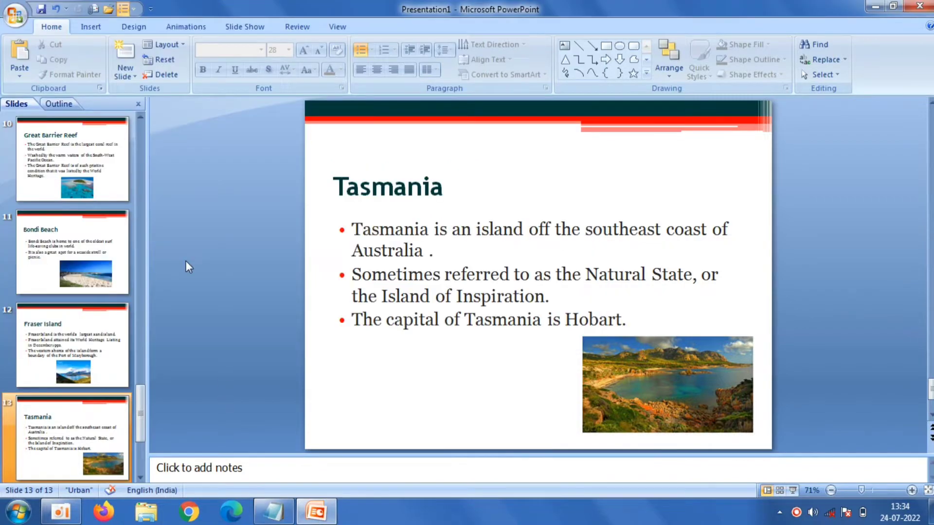
click(127, 73)
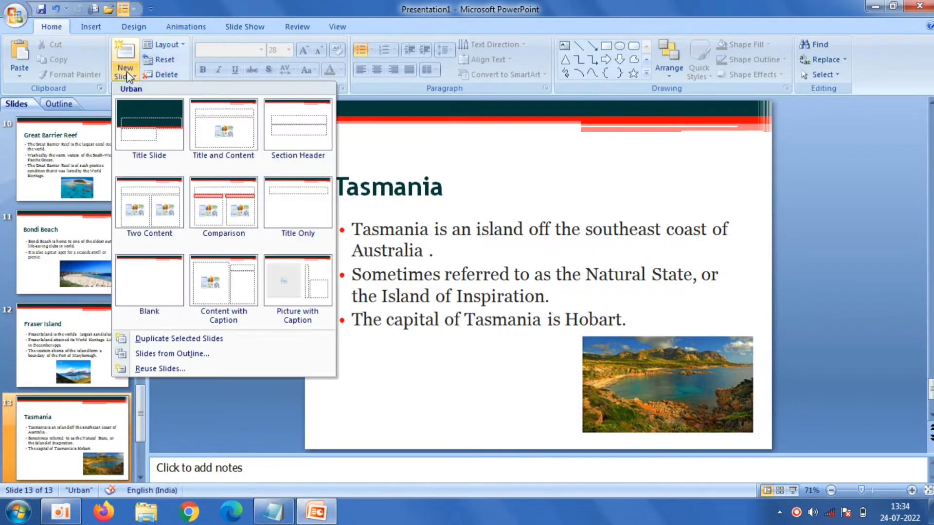
click(303, 223)
click(448, 194)
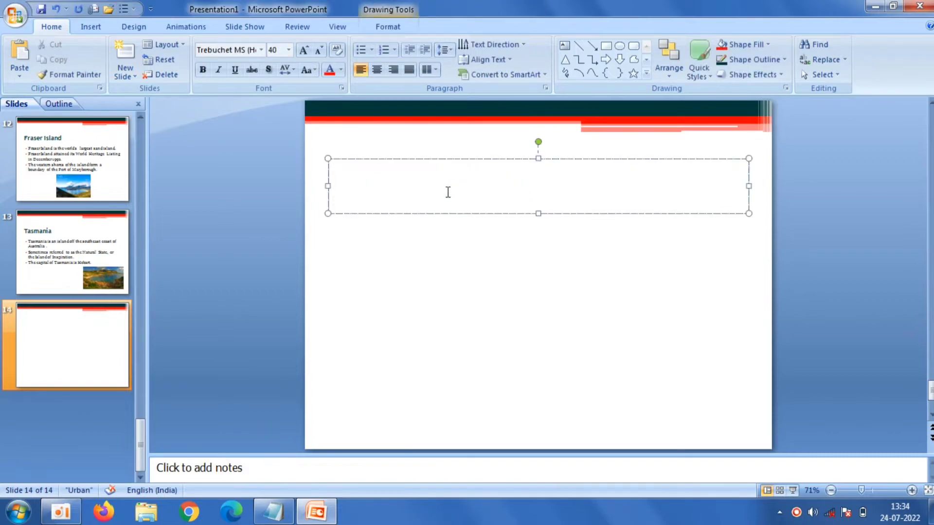
- Paste 'Thank You' as the title, centred, bold and 80 pt, and move the box lower
click(377, 70)
right_click(476, 178)
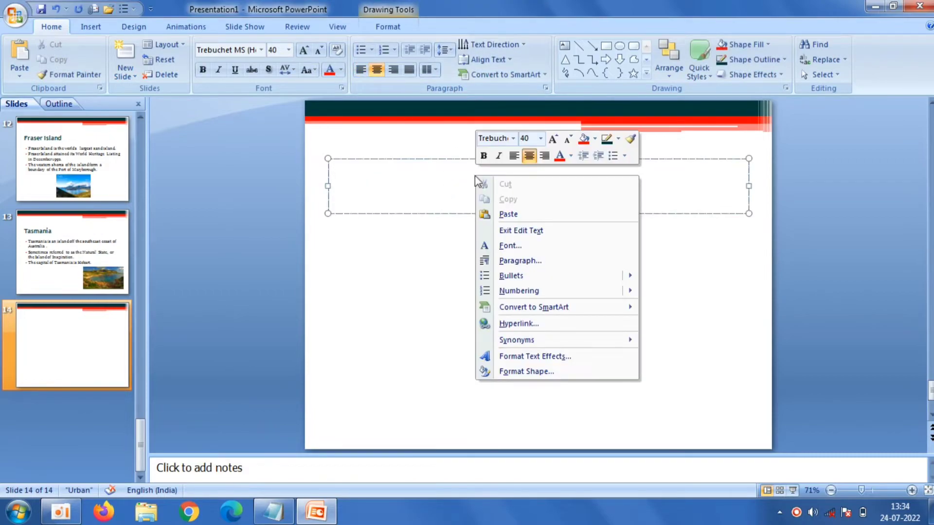
click(507, 214)
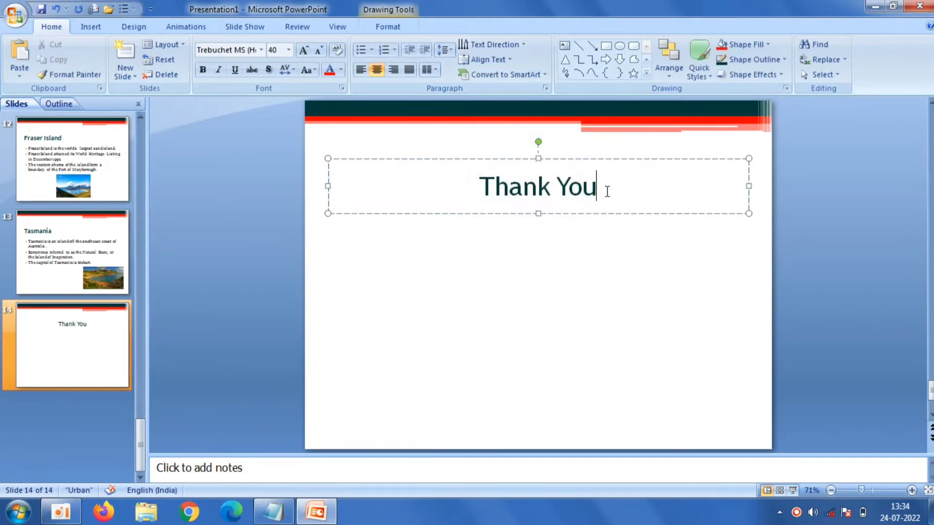
drag(607, 191, 408, 177)
click(206, 74)
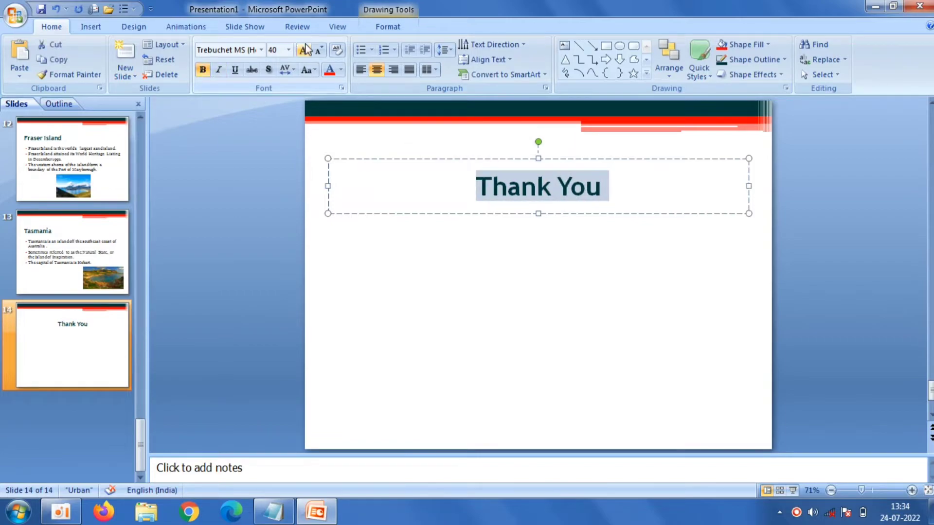
click(289, 50)
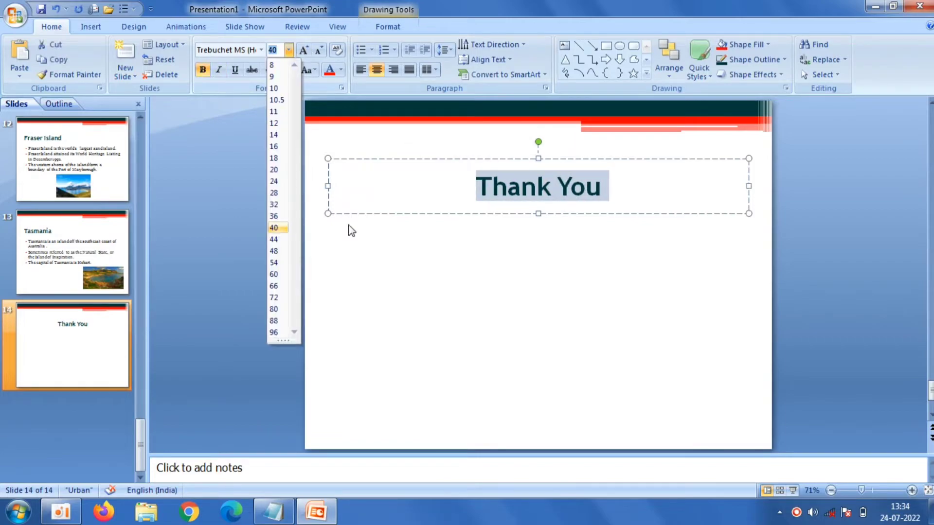
click(274, 309)
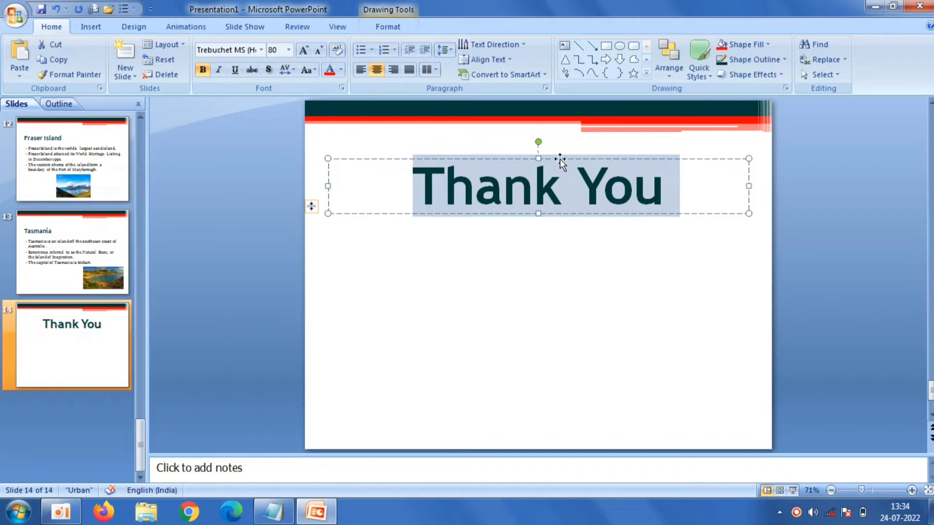
drag(559, 159, 559, 213)
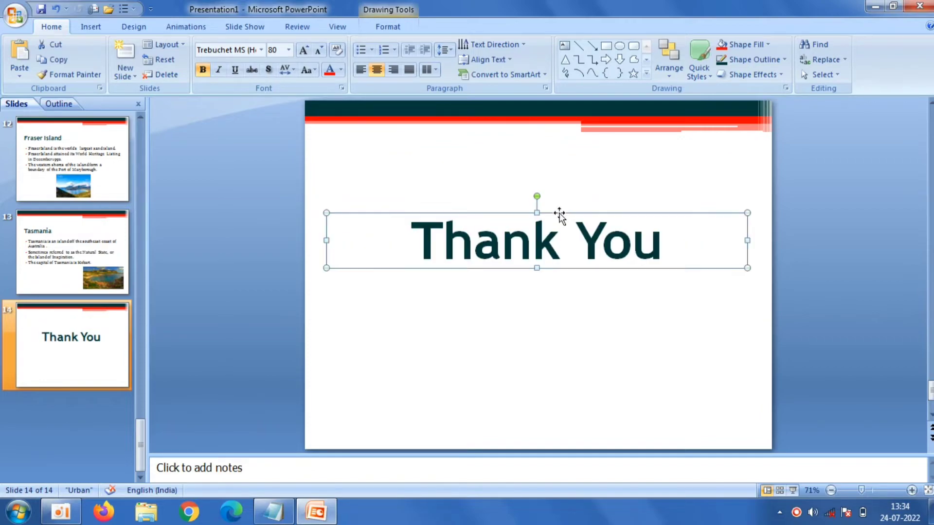
- Apply a Stripes and Bars transition to the Thank You slide at Slow speed with Click sound
click(174, 30)
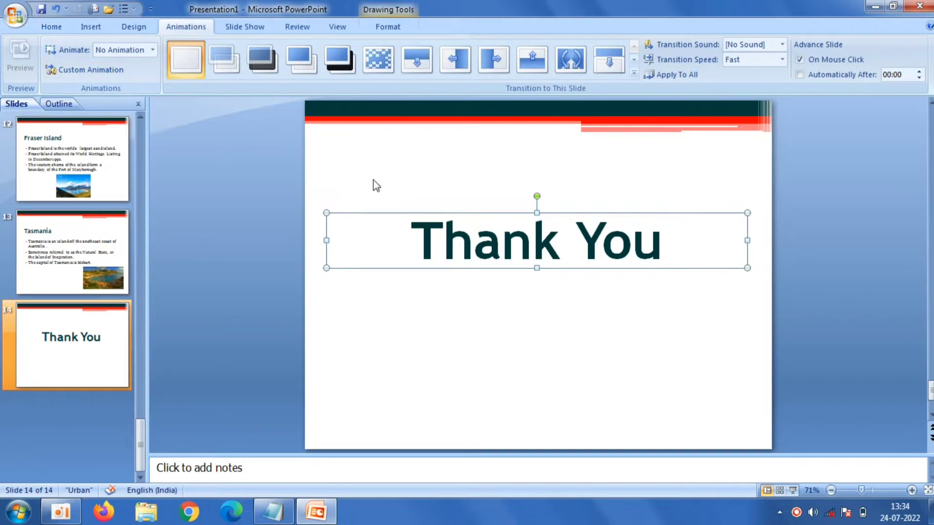
click(630, 73)
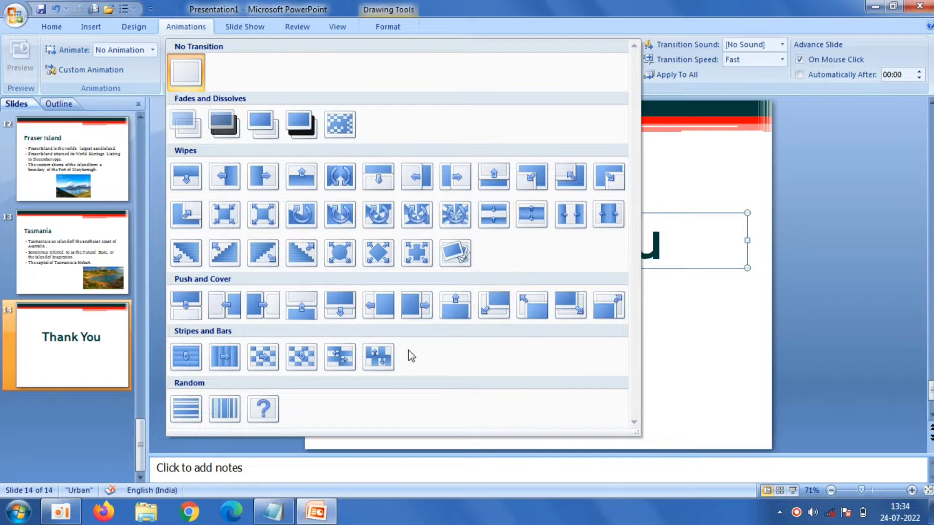
click(359, 359)
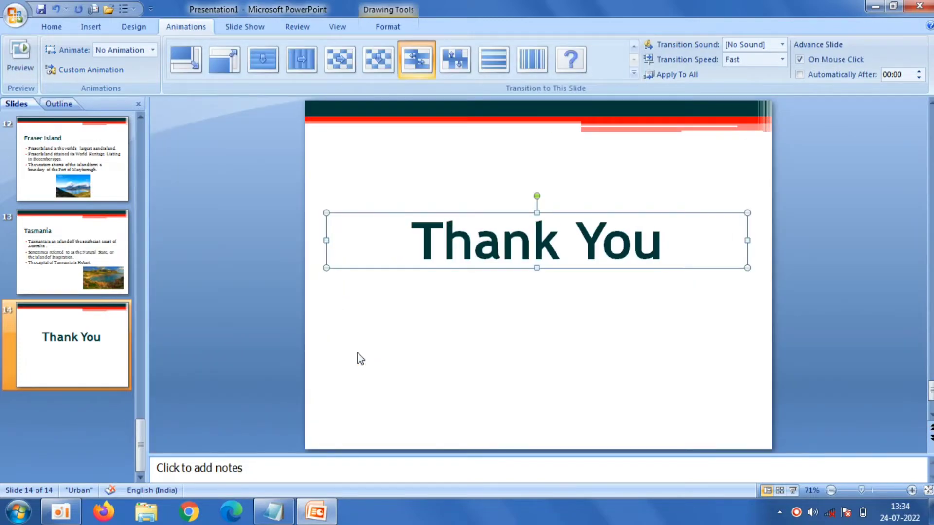
click(781, 59)
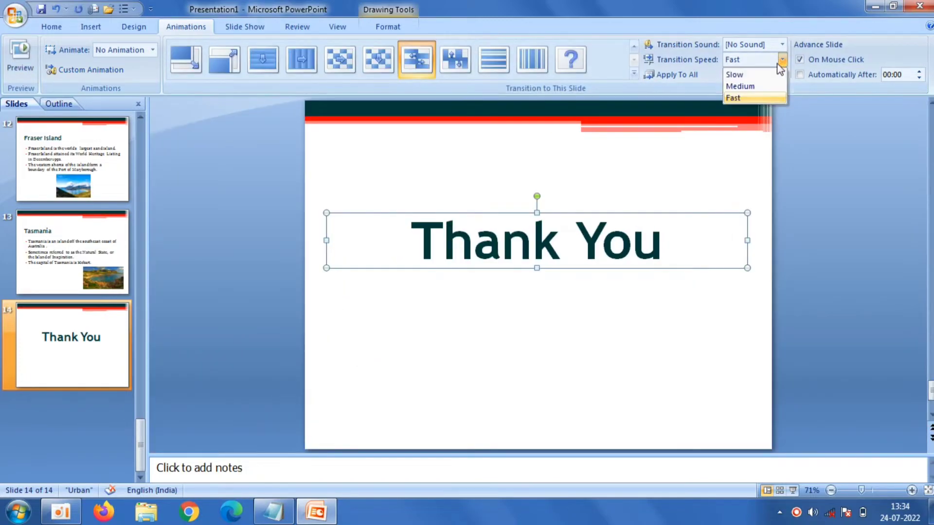
click(774, 75)
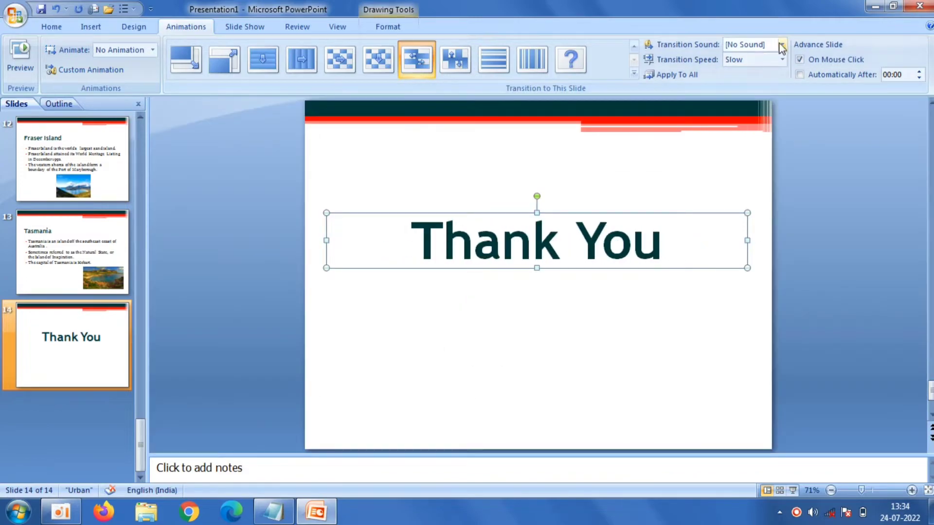
click(782, 45)
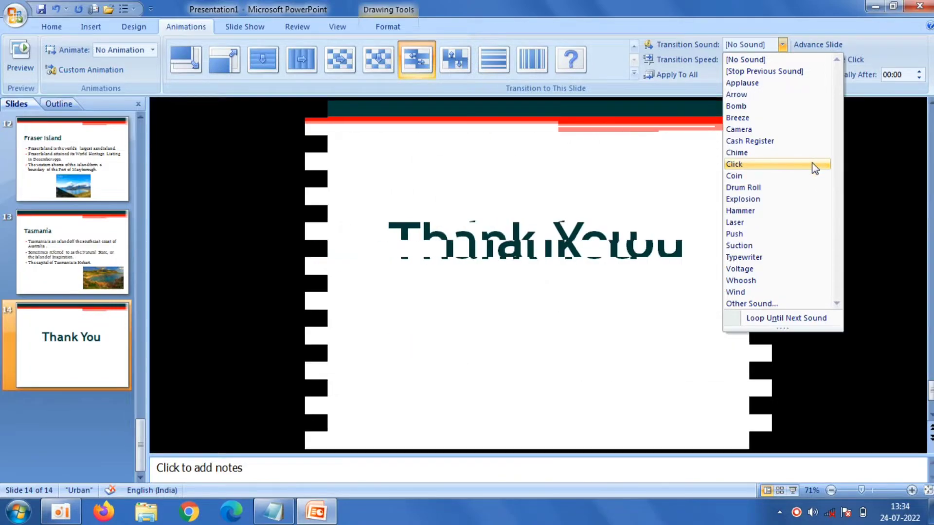
click(812, 164)
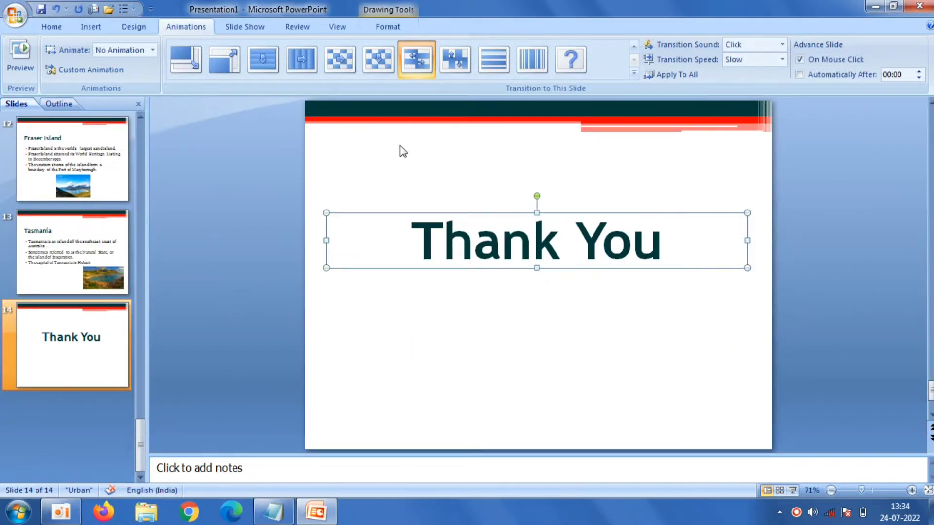
click(117, 69)
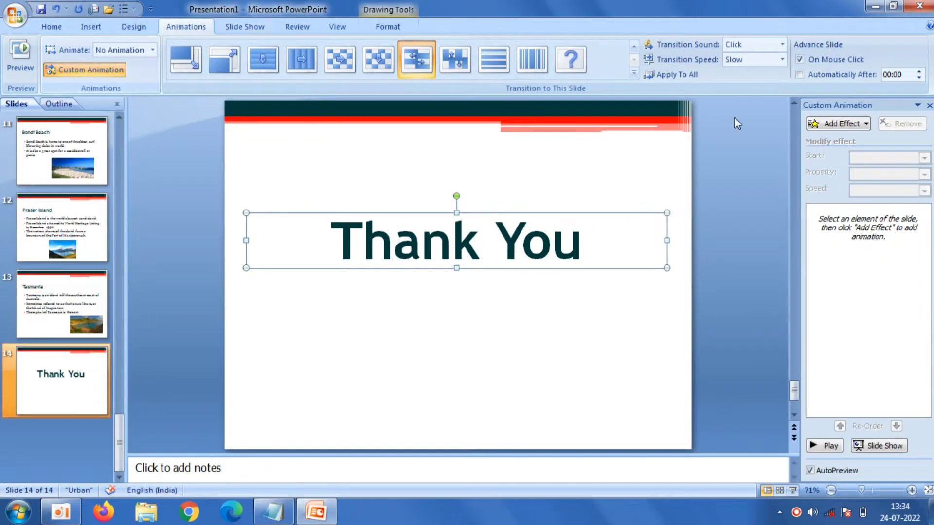
- Open the full entrance effects list for the Thank You title and preview Crawl In
click(815, 128)
mouse_move(822, 139)
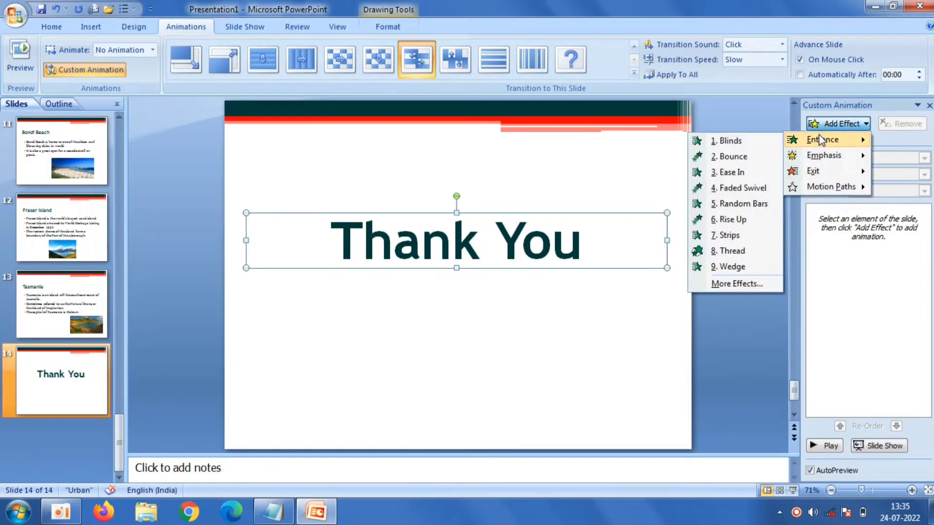
click(753, 285)
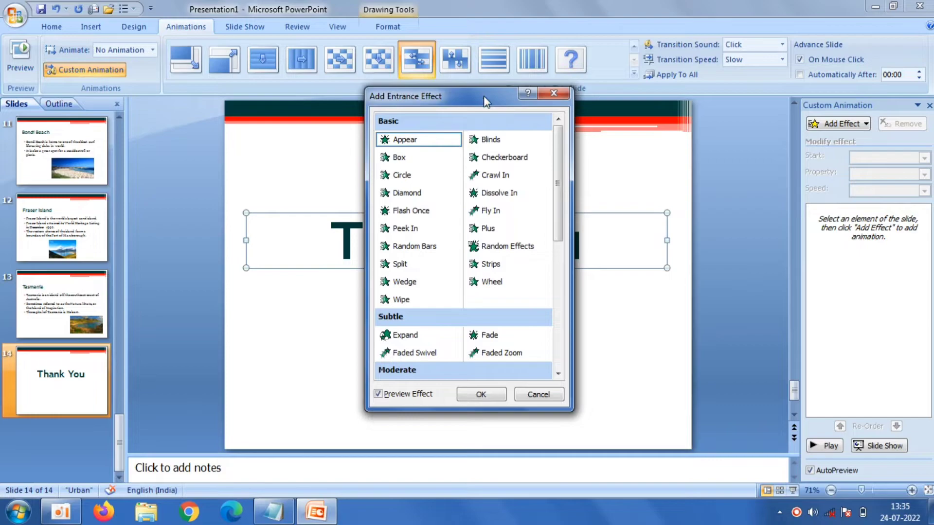
drag(483, 101, 152, 97)
click(157, 170)
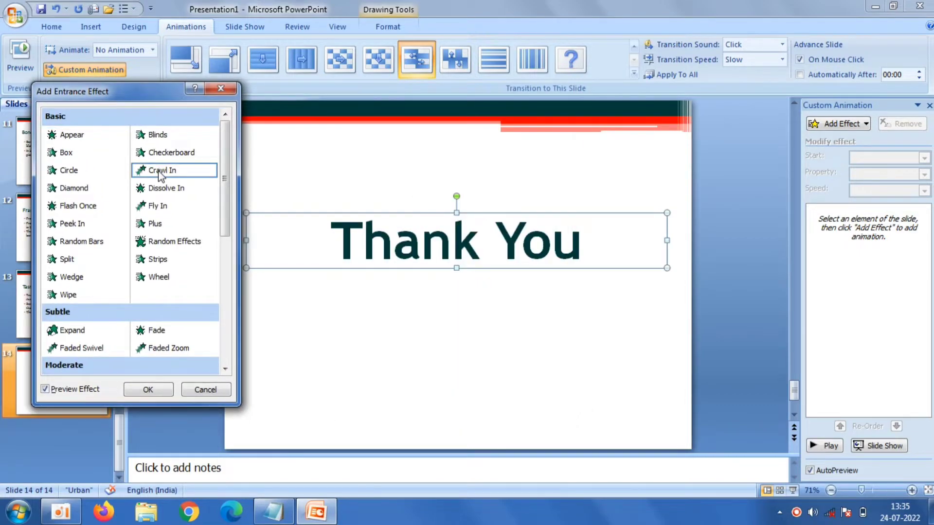
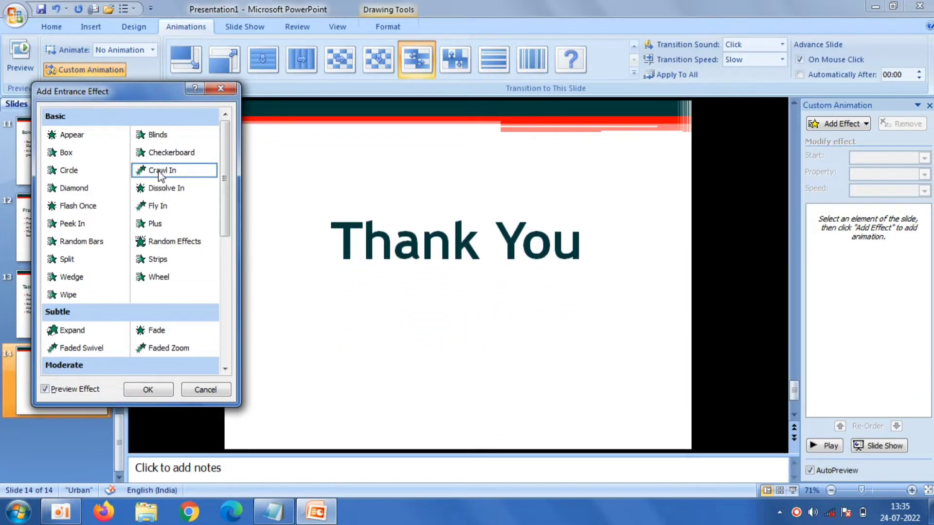
- Give the Thank You title a Crawl In entrance at Medium speed, starting After Previous
click(148, 389)
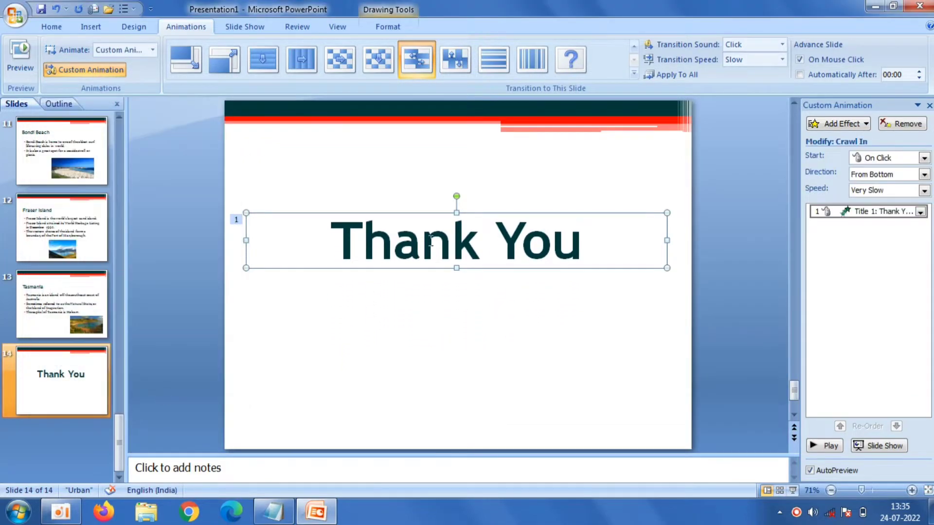
click(923, 190)
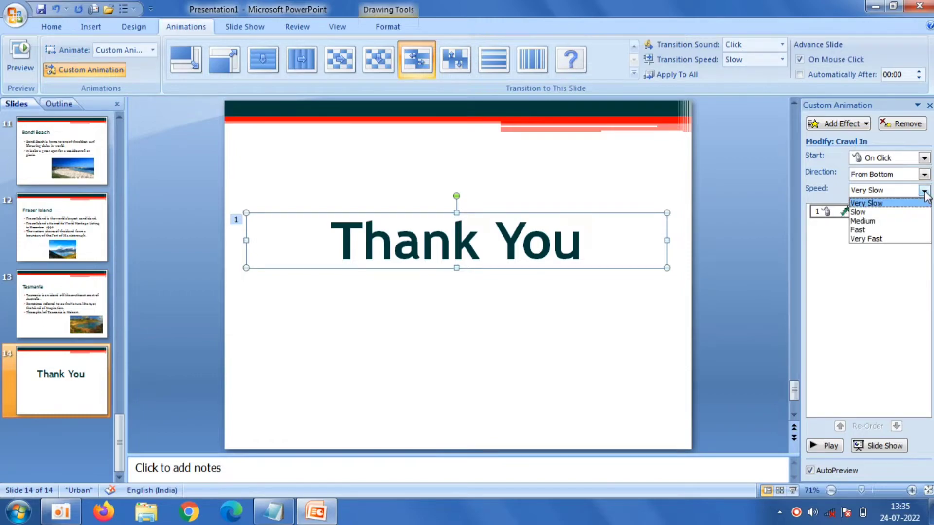
click(890, 223)
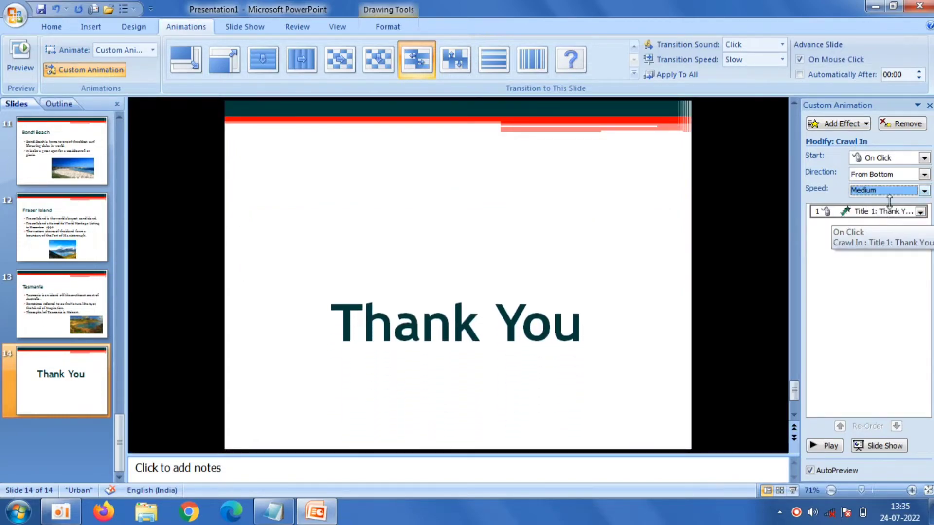
click(923, 158)
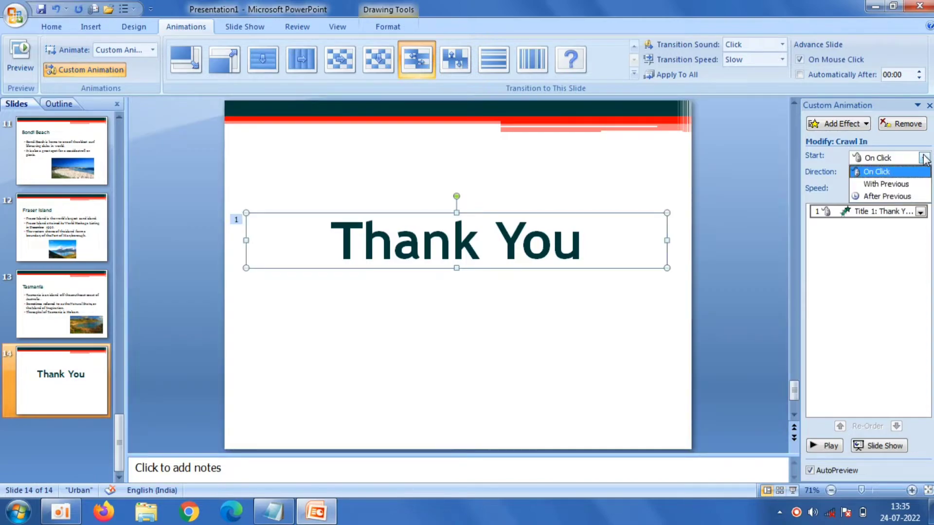
click(863, 197)
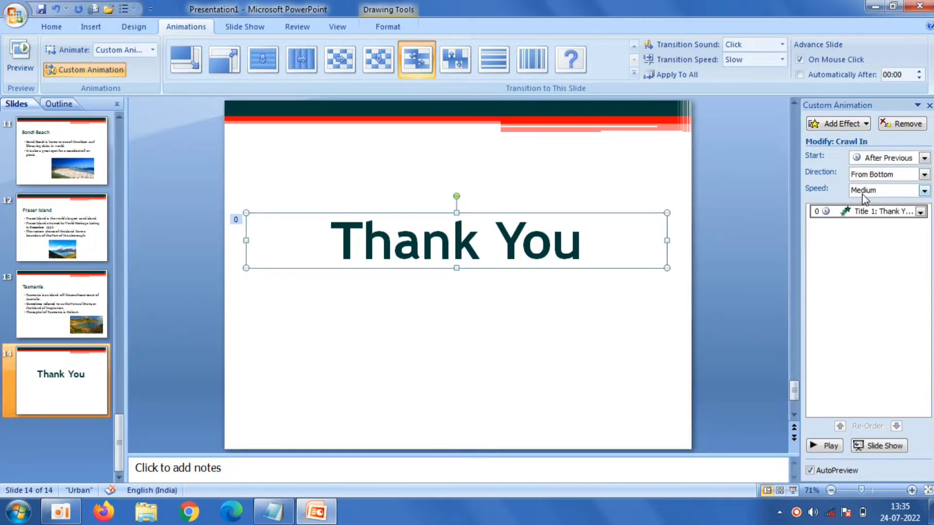
- Add a Faded Swivel exit to the title starting After Previous, then select slide 13
click(857, 125)
mouse_move(812, 171)
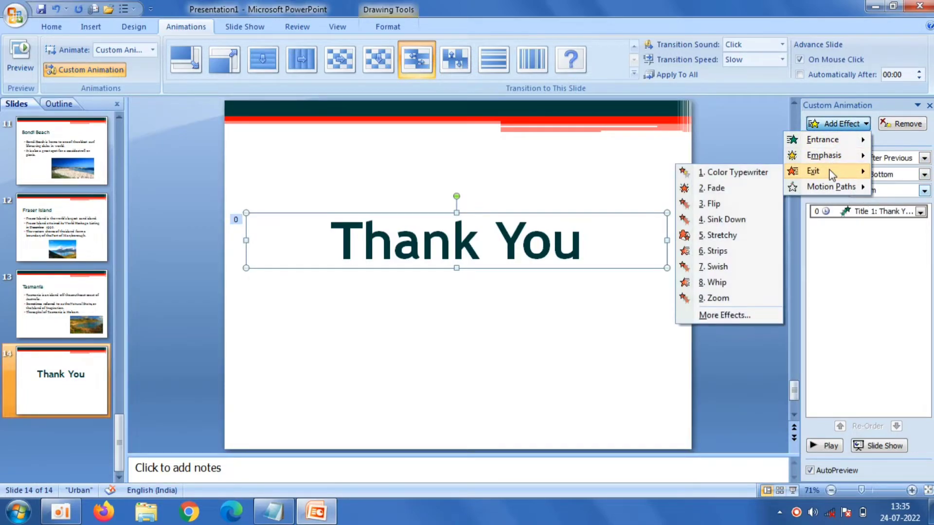
click(732, 314)
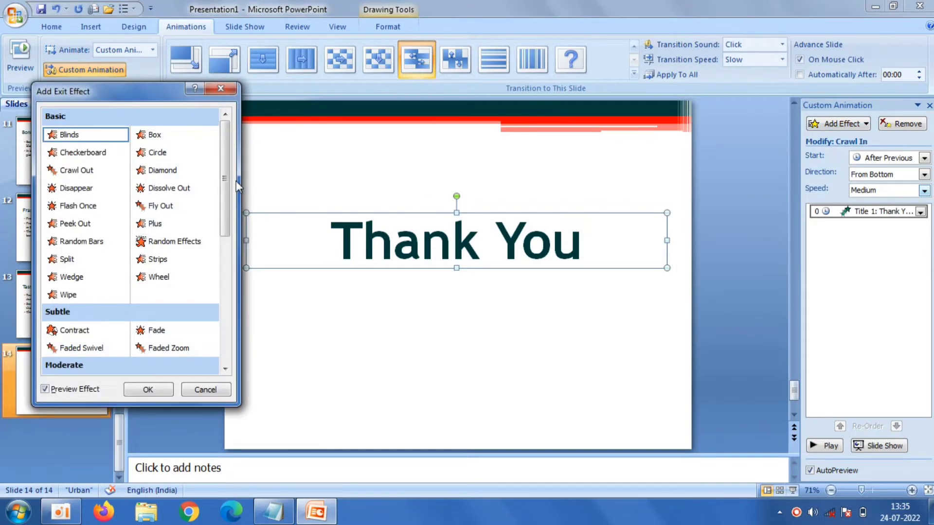
drag(223, 185, 225, 265)
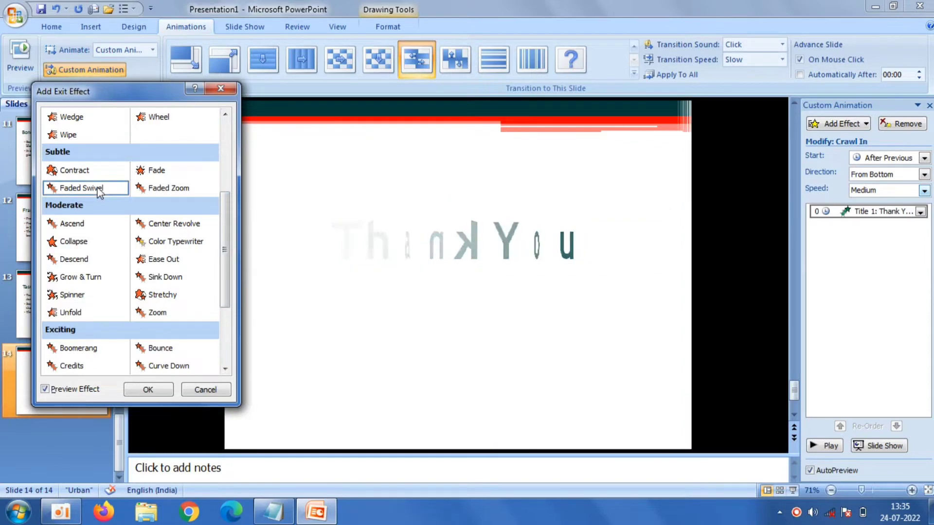
click(168, 392)
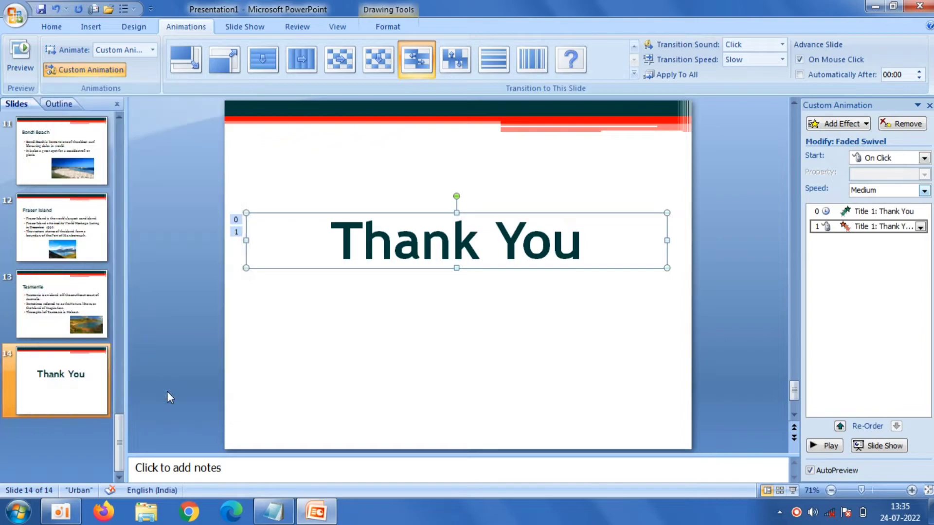
click(924, 157)
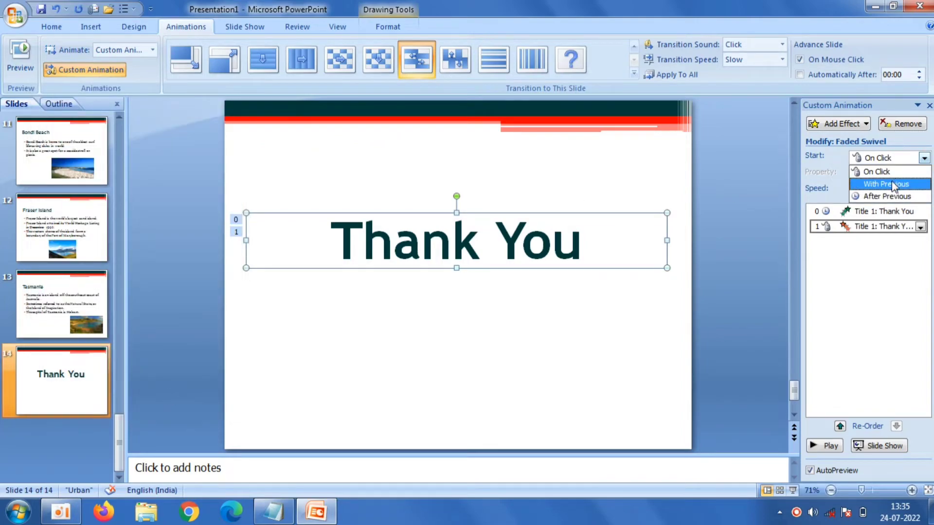
click(883, 197)
click(661, 229)
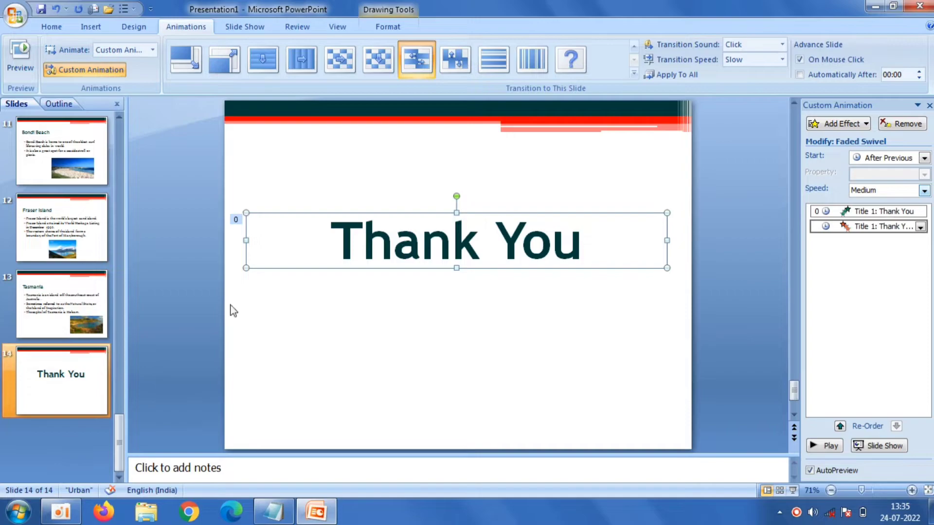
click(61, 304)
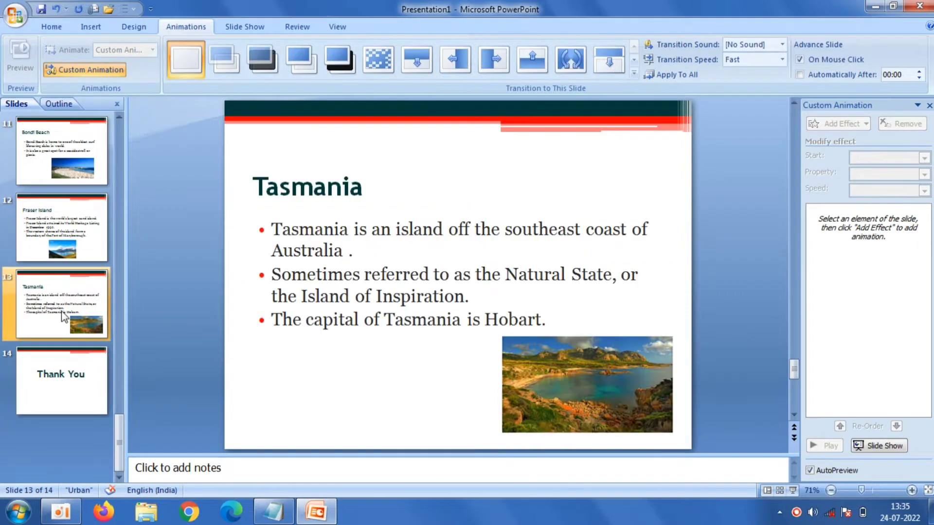
- Give the Tasmania slide a slow Checkerboard transition with the Cash Register sound
click(634, 74)
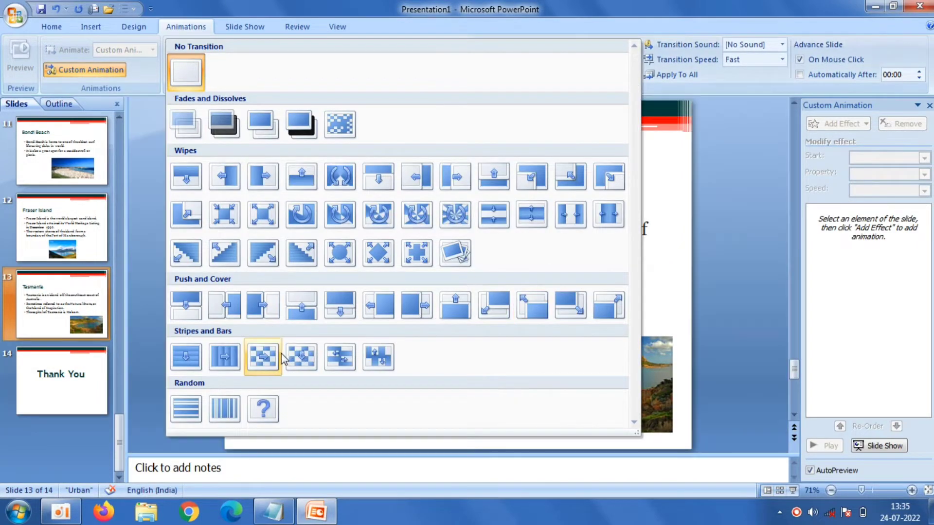
click(281, 359)
click(782, 62)
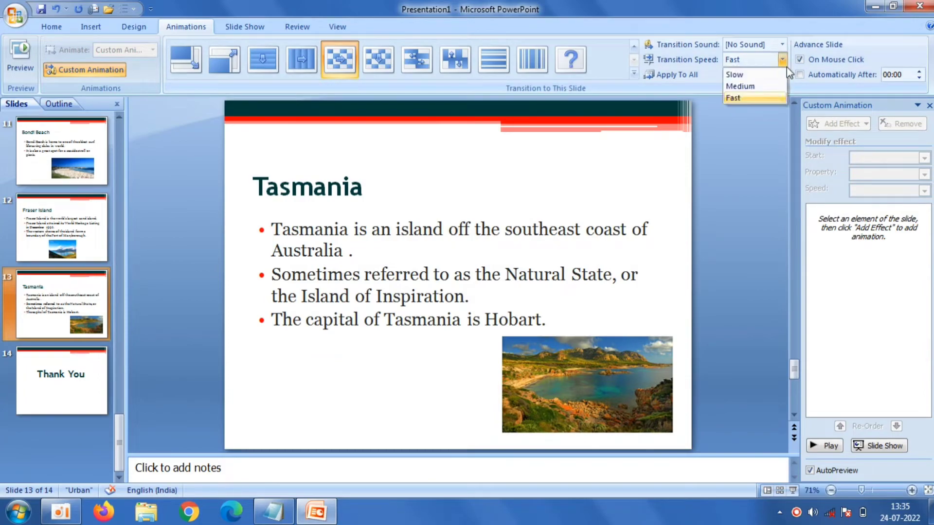
click(776, 75)
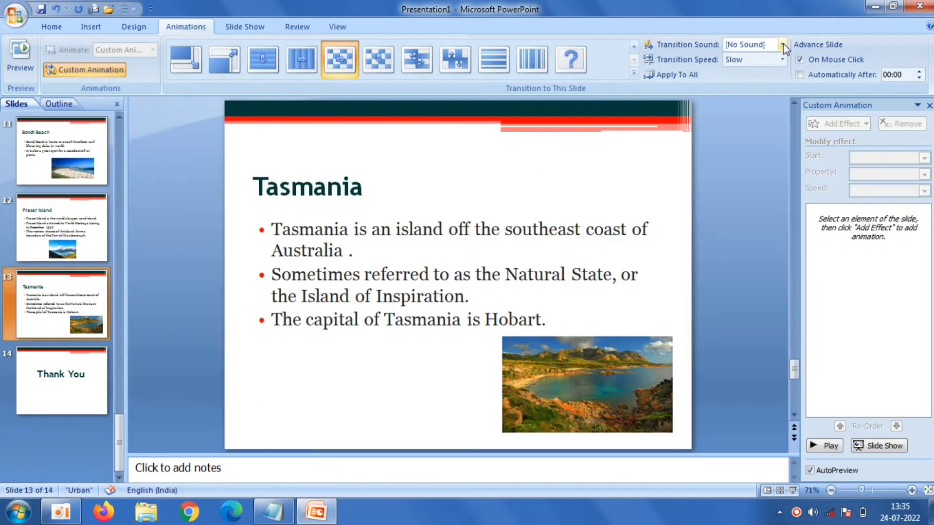
click(782, 45)
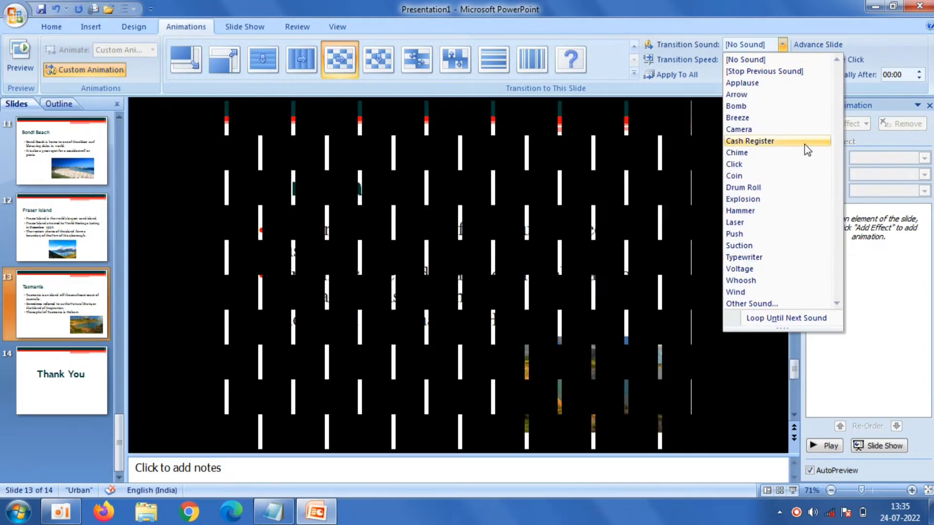
click(805, 142)
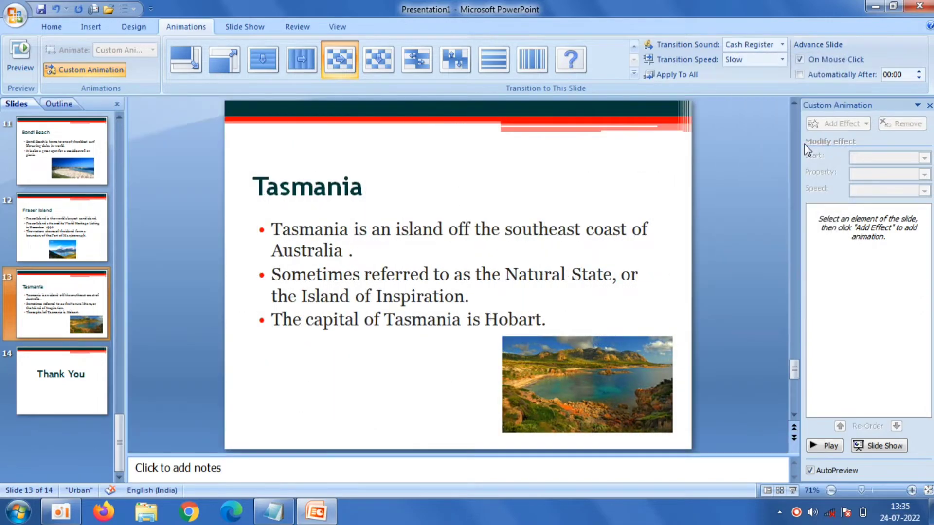
- Give the Fraser Island slide a slow wipe transition with the Camera sound, then select slide 11
click(104, 221)
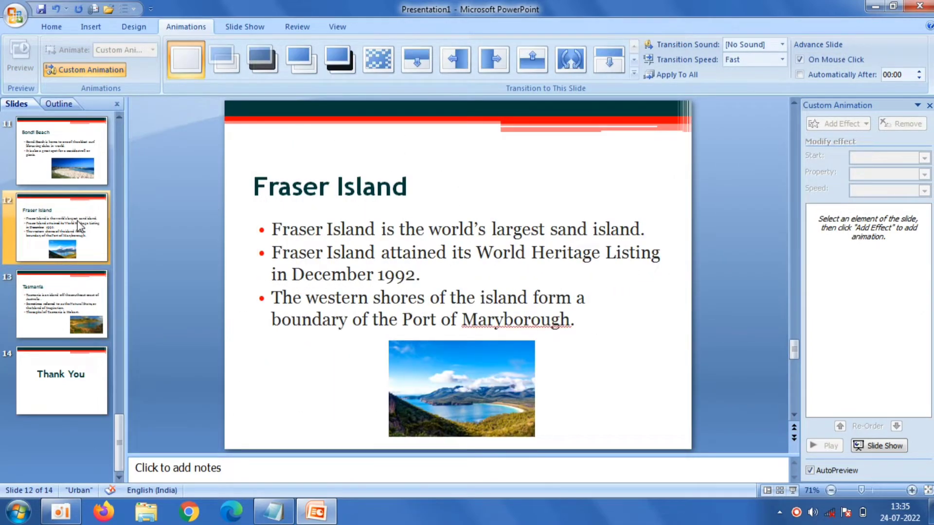
click(576, 73)
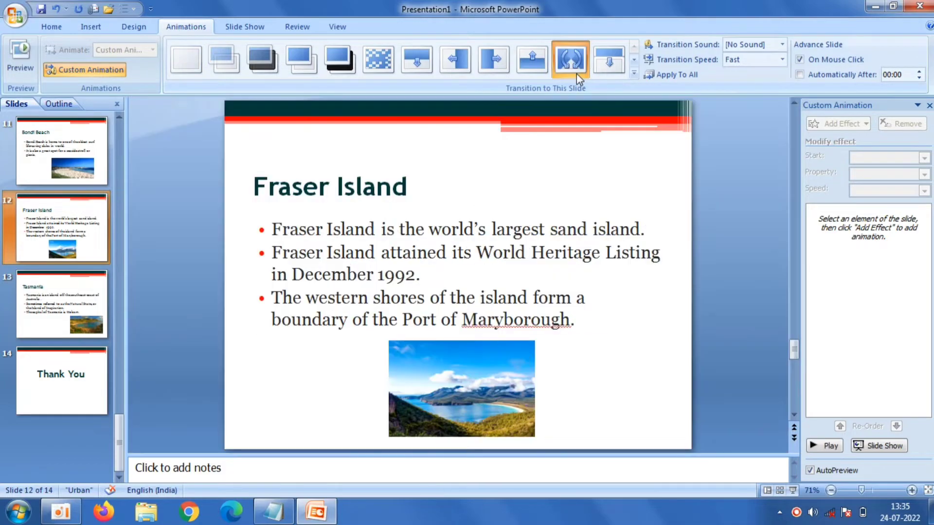
click(781, 60)
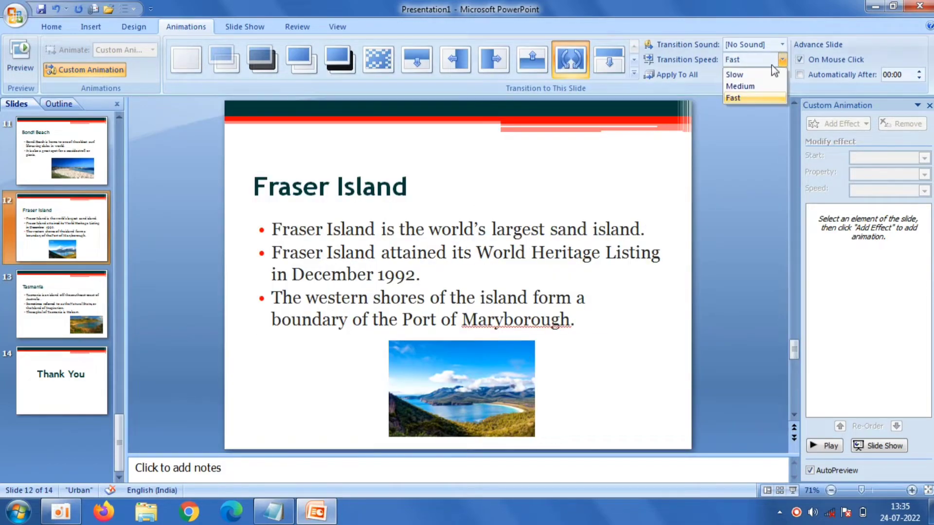
click(770, 75)
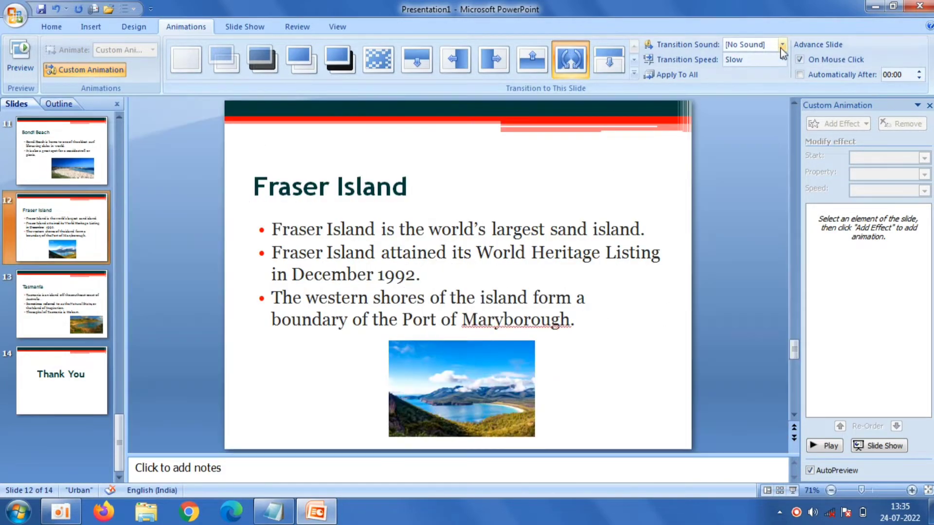
click(782, 45)
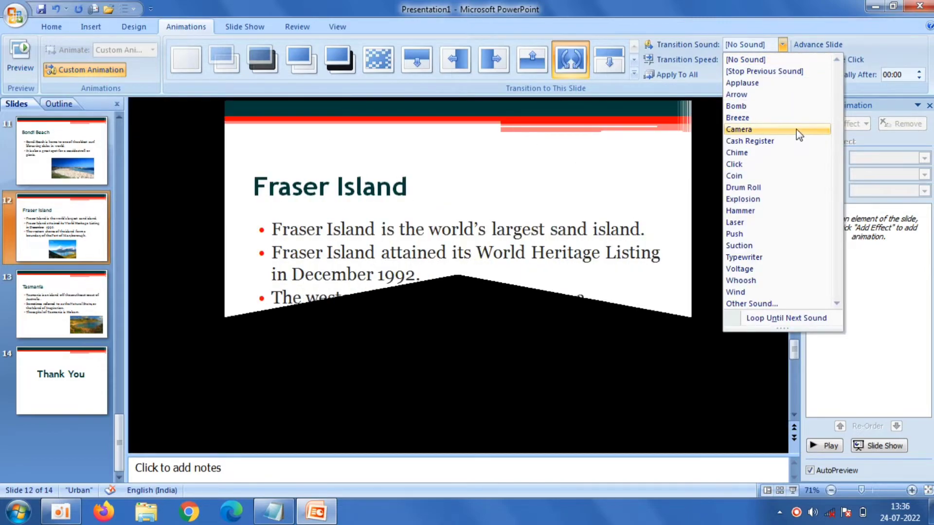
click(796, 130)
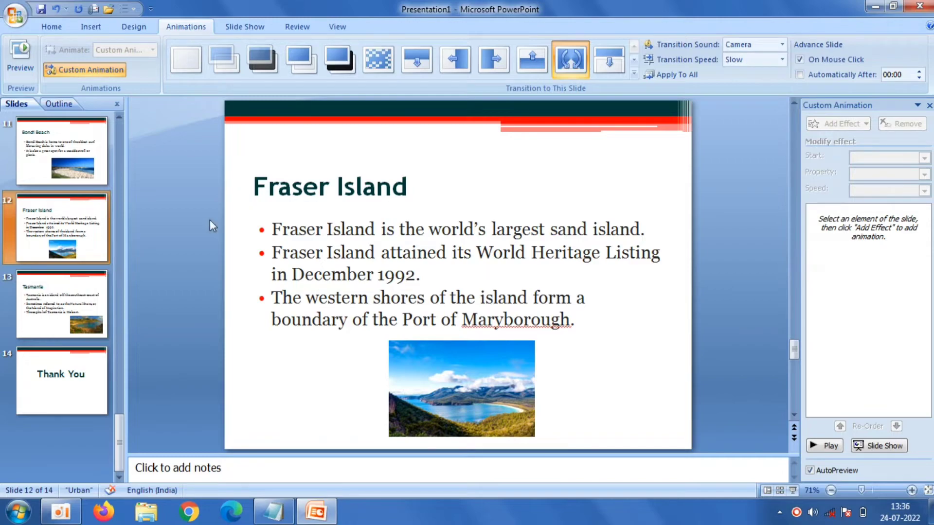
click(91, 168)
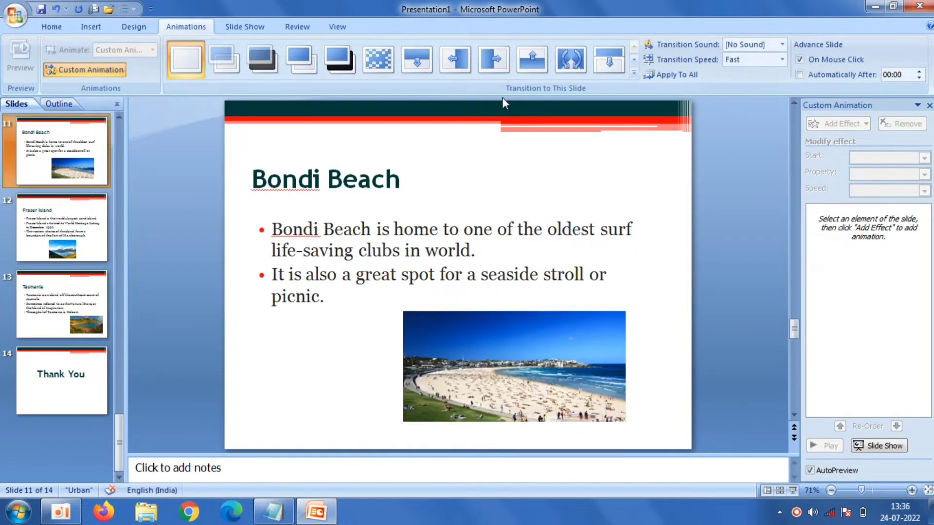
- Give Bondi Beach a slow wipe transition with the Coin sound, then select the Great Barrier Reef slide
click(631, 73)
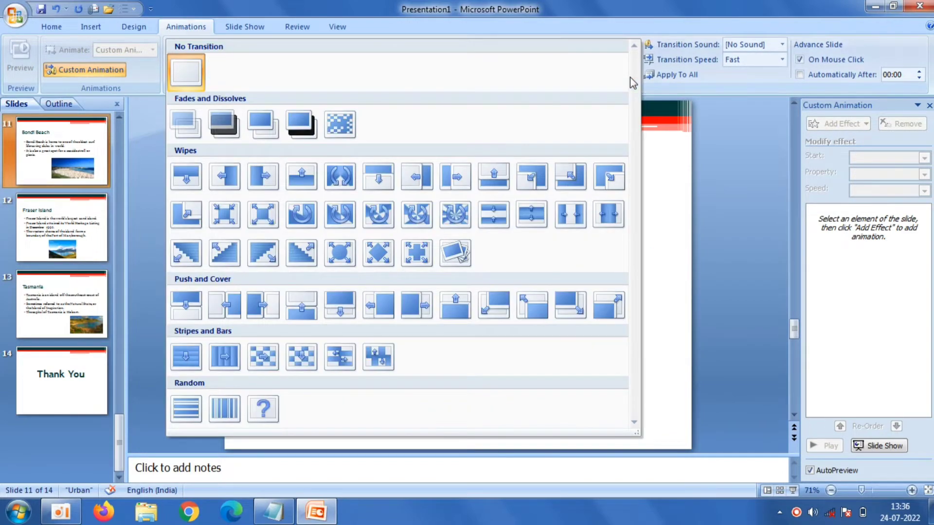
click(456, 253)
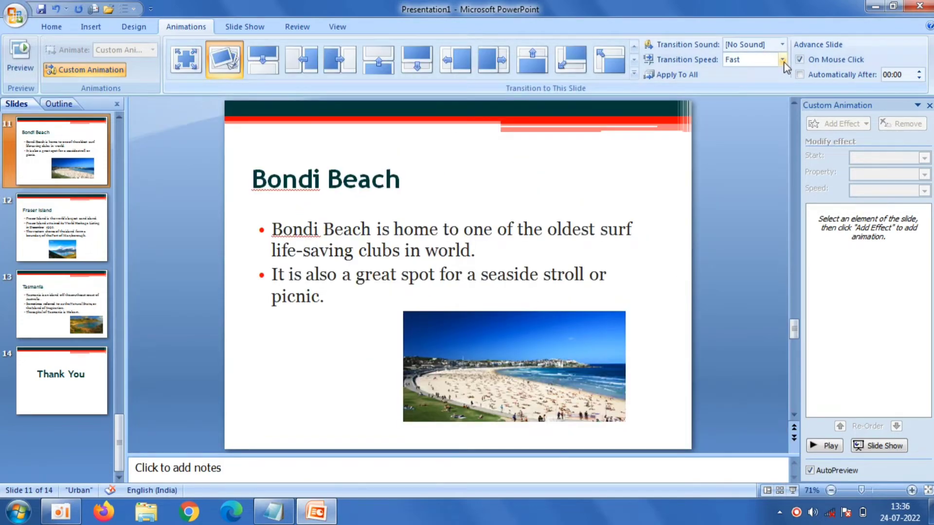
click(782, 59)
click(774, 74)
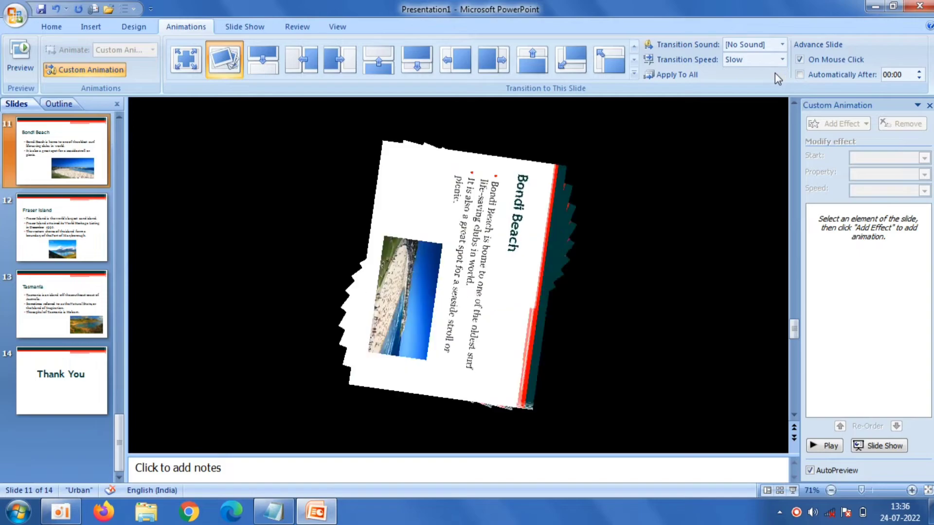
click(782, 44)
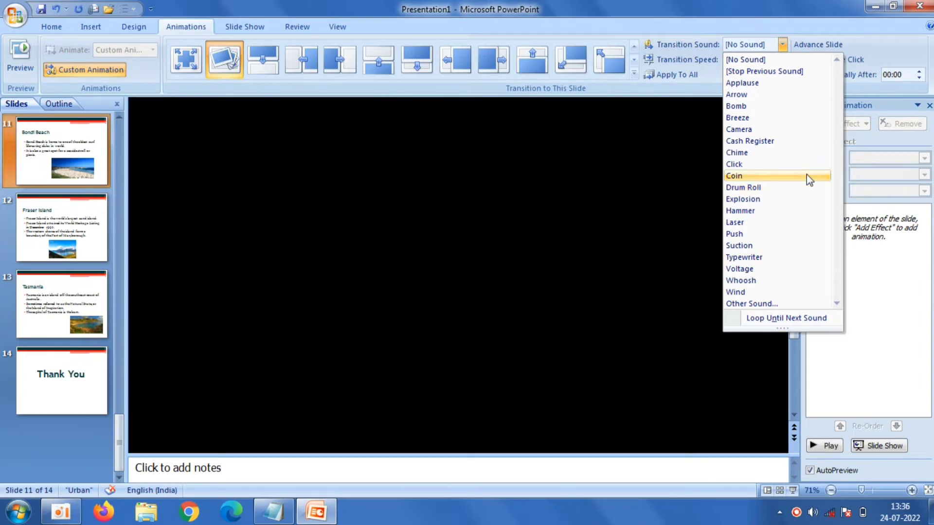
click(806, 176)
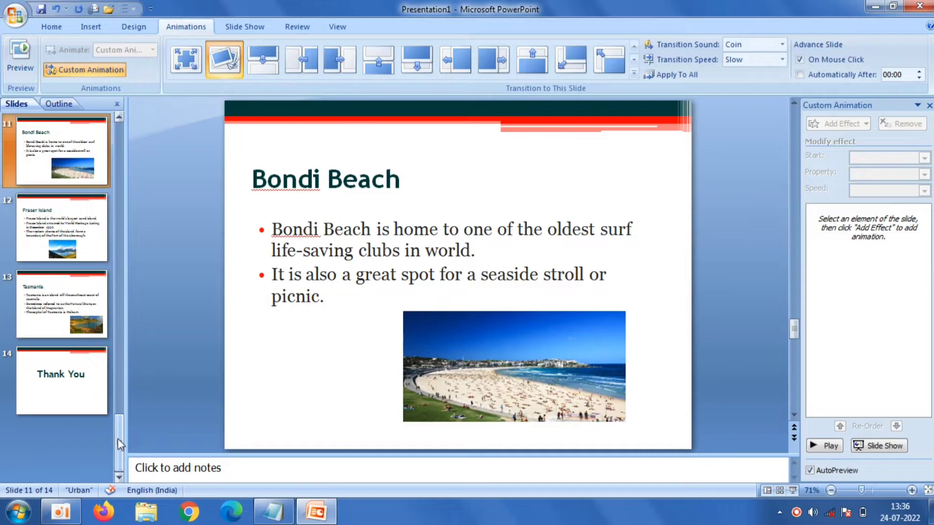
drag(118, 444, 122, 307)
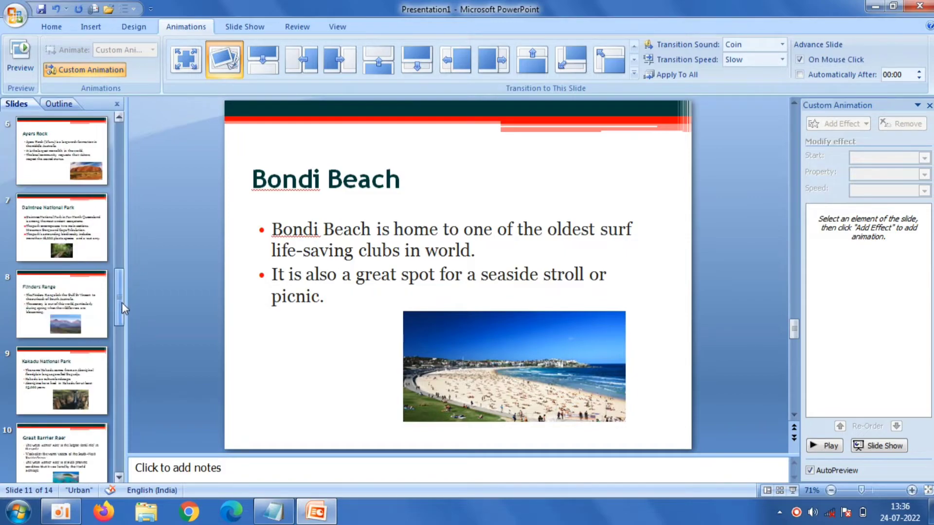
drag(122, 308, 120, 336)
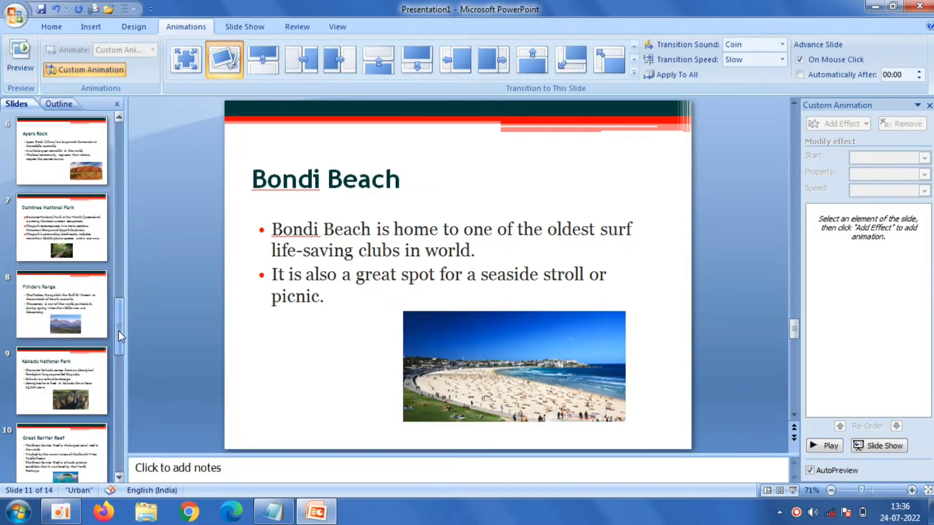
click(62, 379)
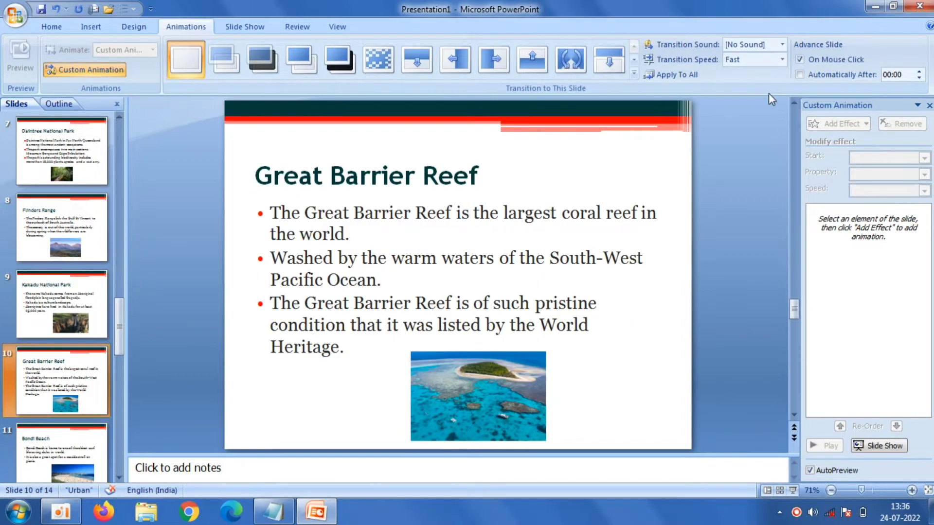
- Give the Great Barrier Reef slide a slow diagonal wipe transition with the Arrow sound
click(634, 74)
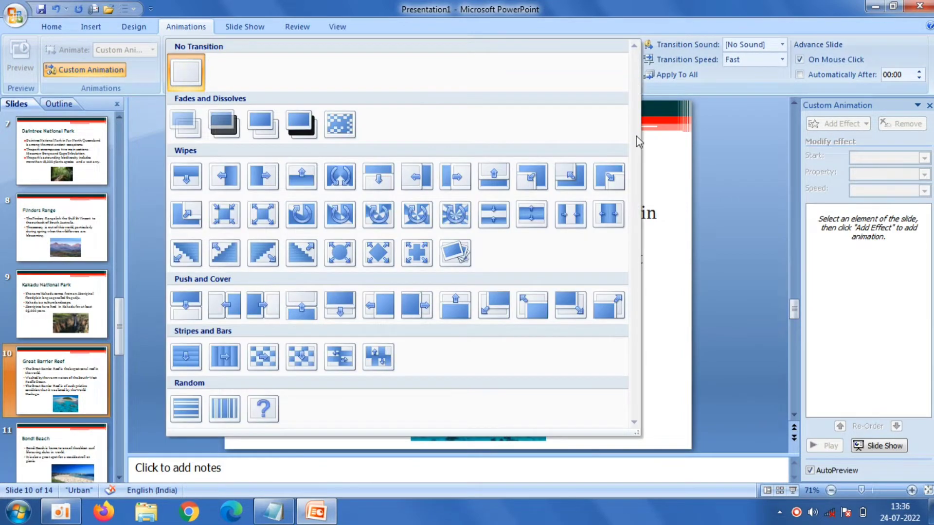
click(301, 253)
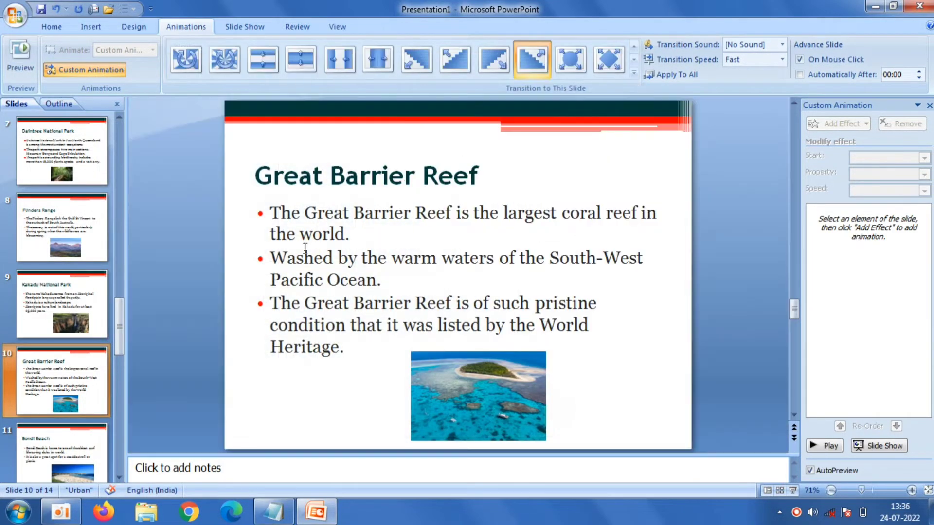
click(781, 62)
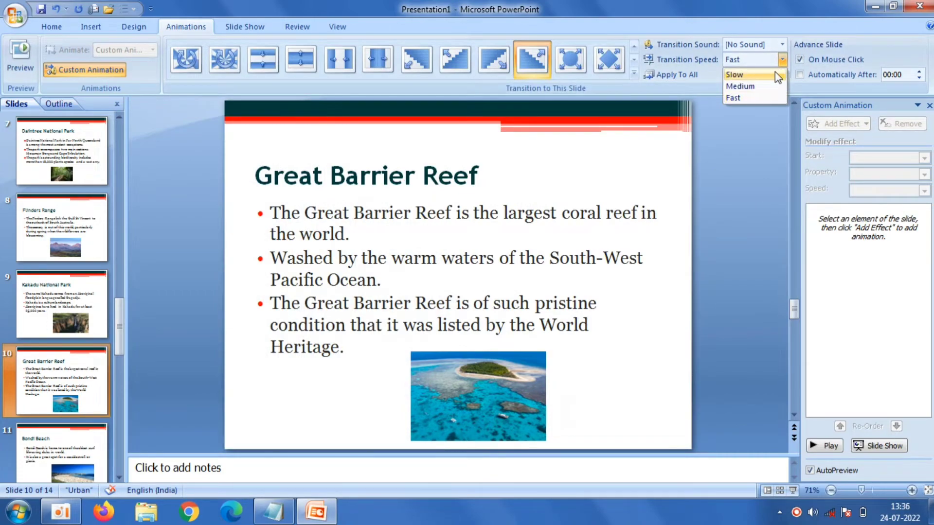
click(775, 73)
click(782, 44)
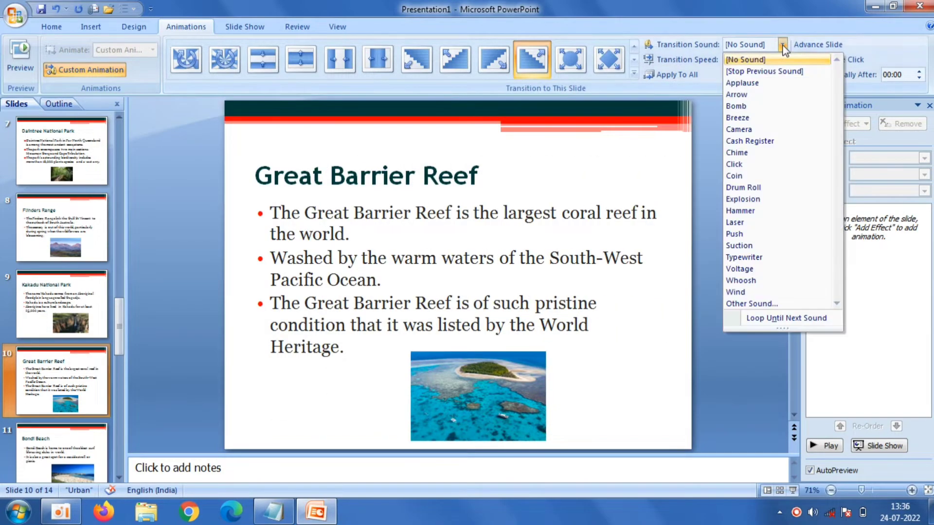
click(780, 95)
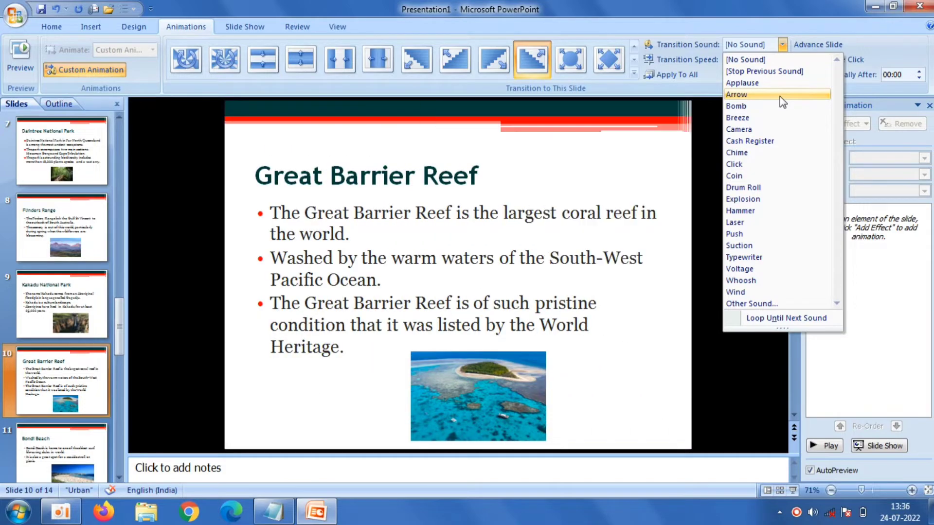
- Give the Kakadu slide a slow wipe transition with the Cash Register sound, then select Flinders Range
click(63, 311)
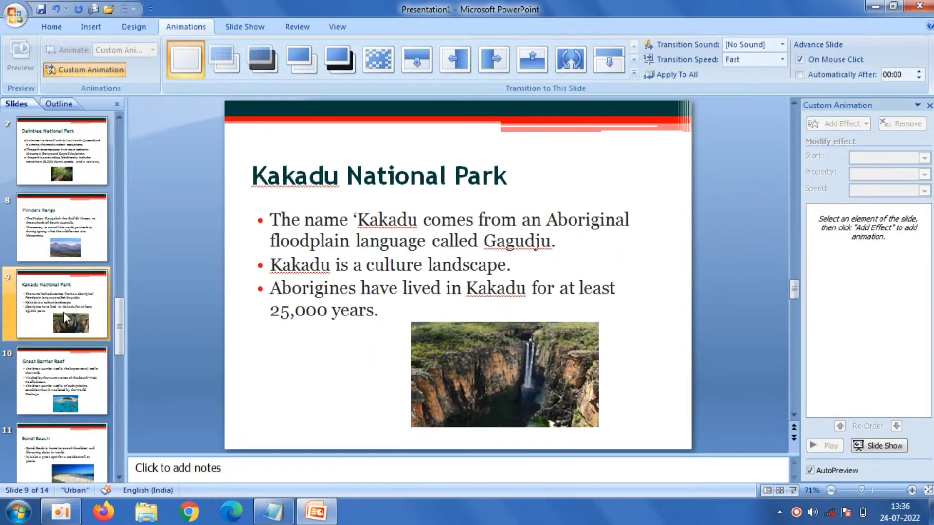
click(634, 74)
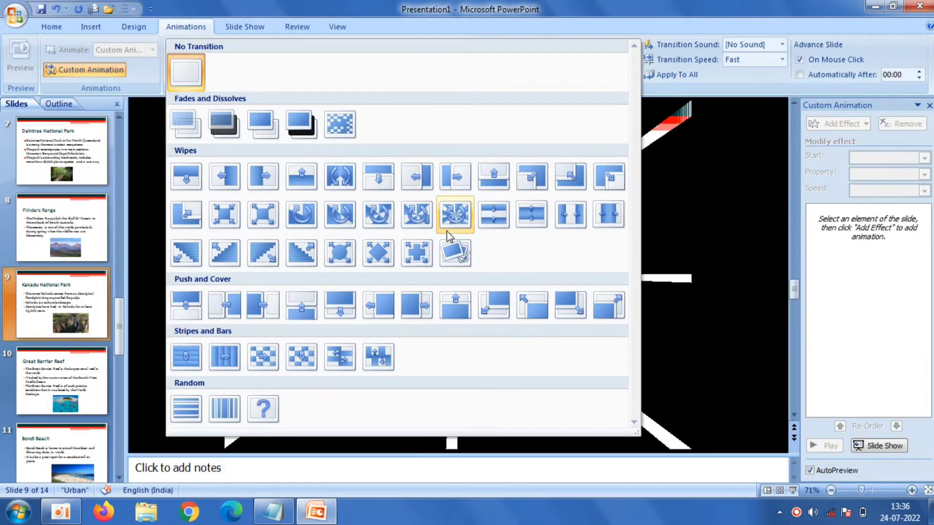
click(444, 229)
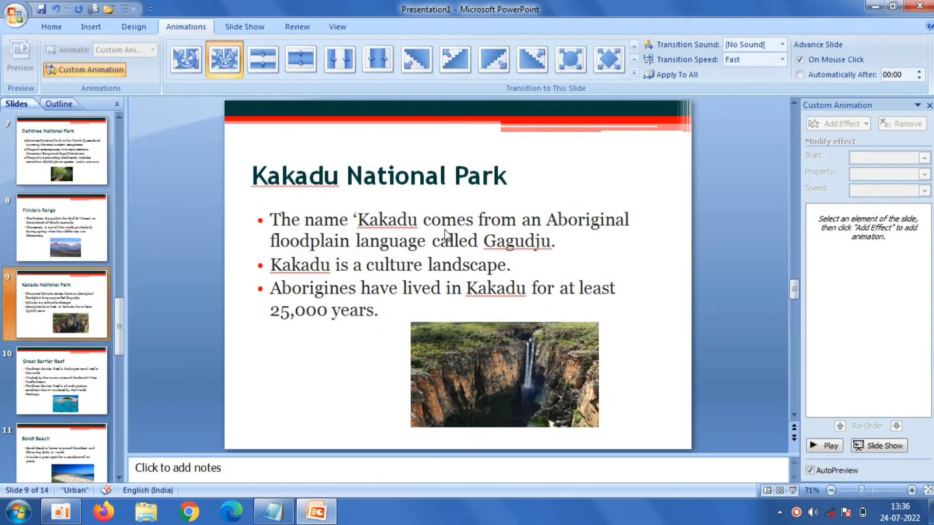
click(781, 62)
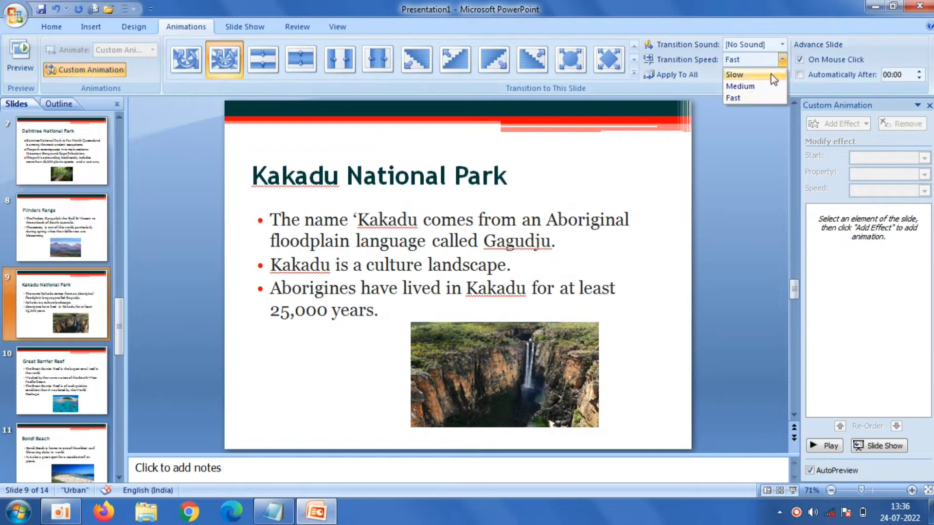
click(771, 73)
click(782, 44)
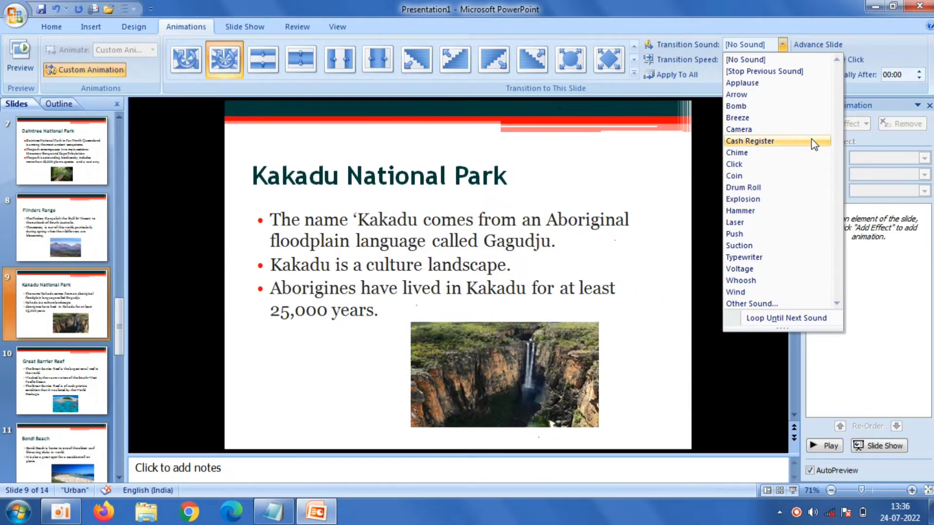
click(811, 140)
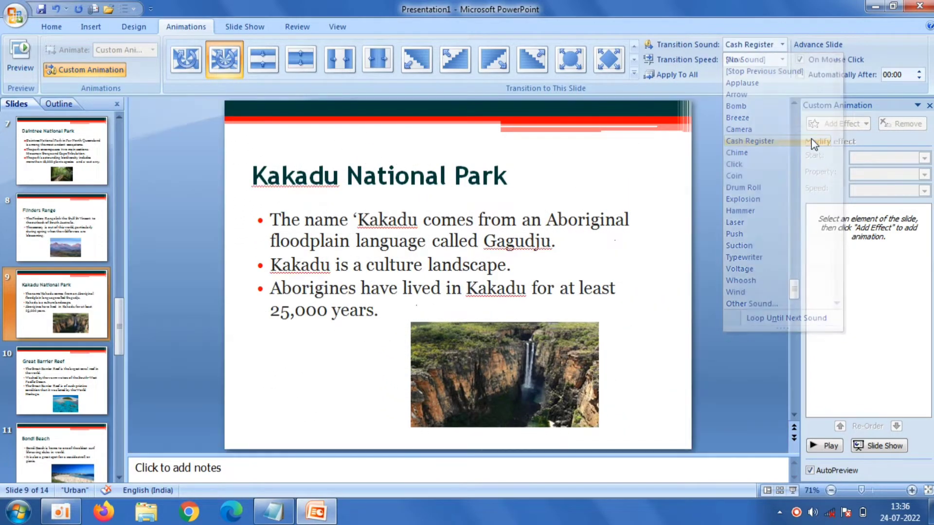
click(66, 236)
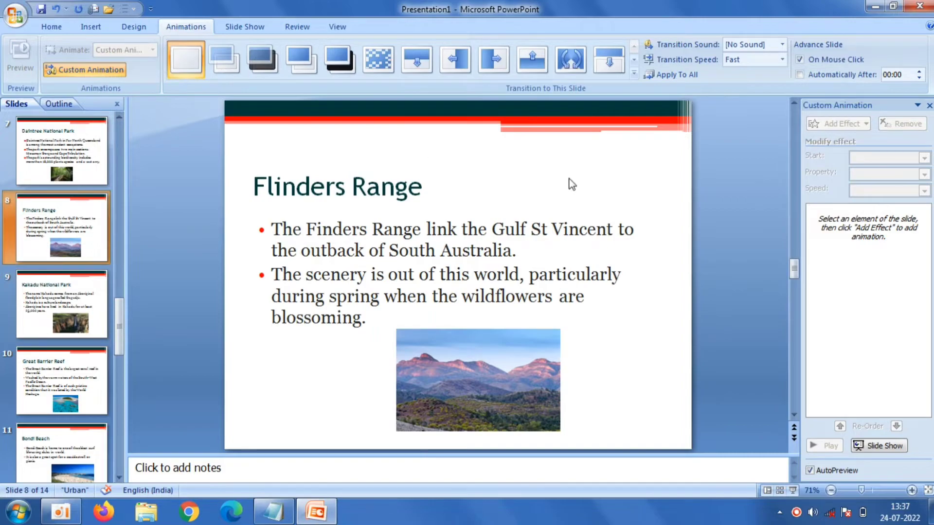
- Give the Flinders Range slide a slow wipe transition with the Voltage sound
click(633, 74)
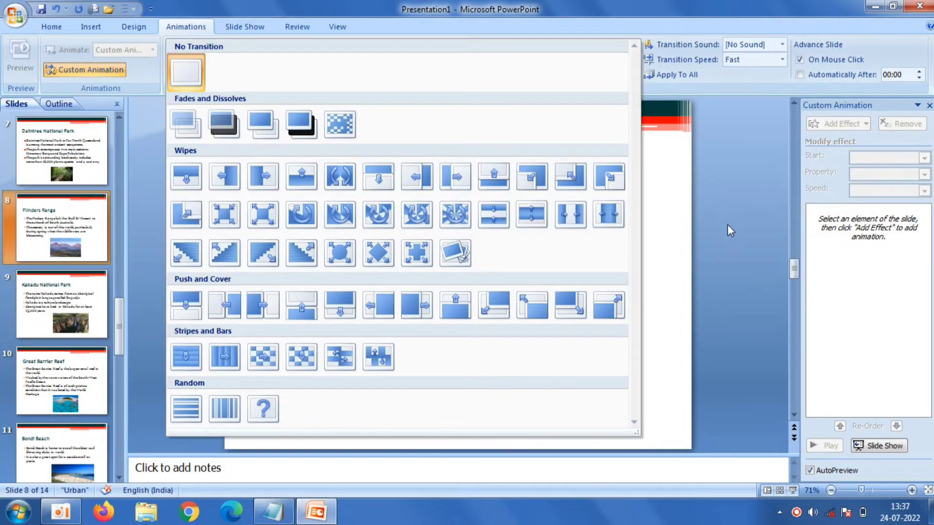
click(608, 214)
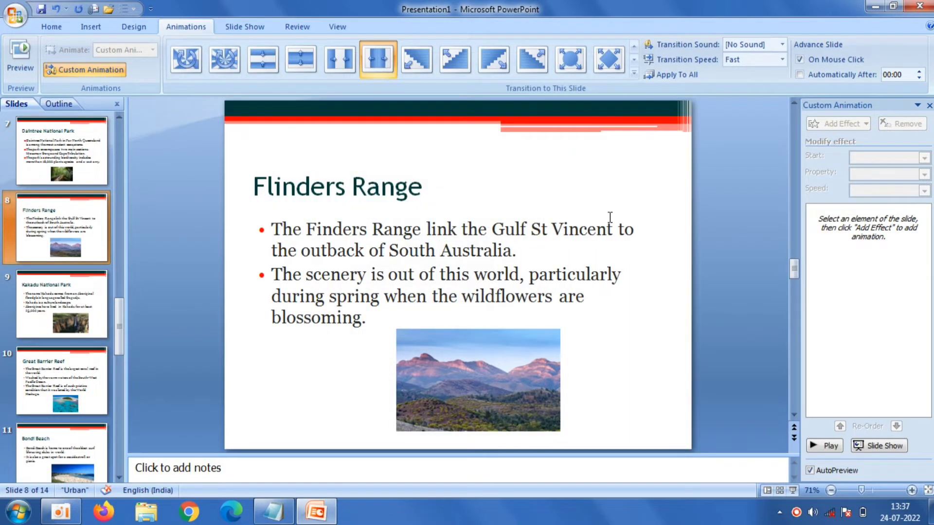
click(781, 59)
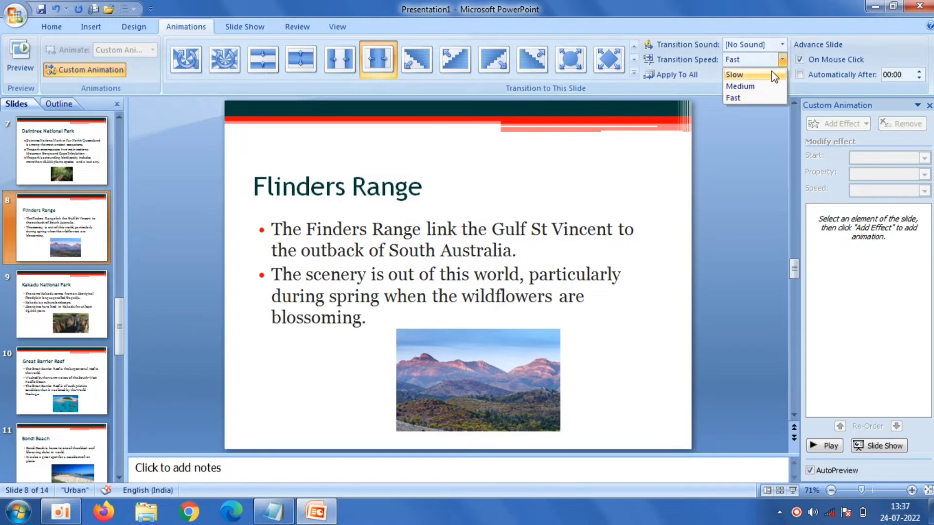
click(771, 71)
click(781, 44)
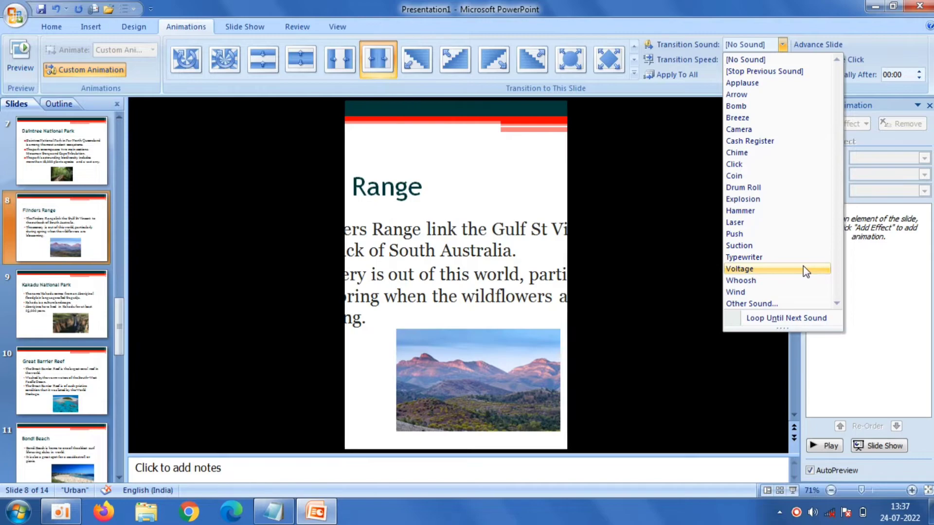
click(803, 269)
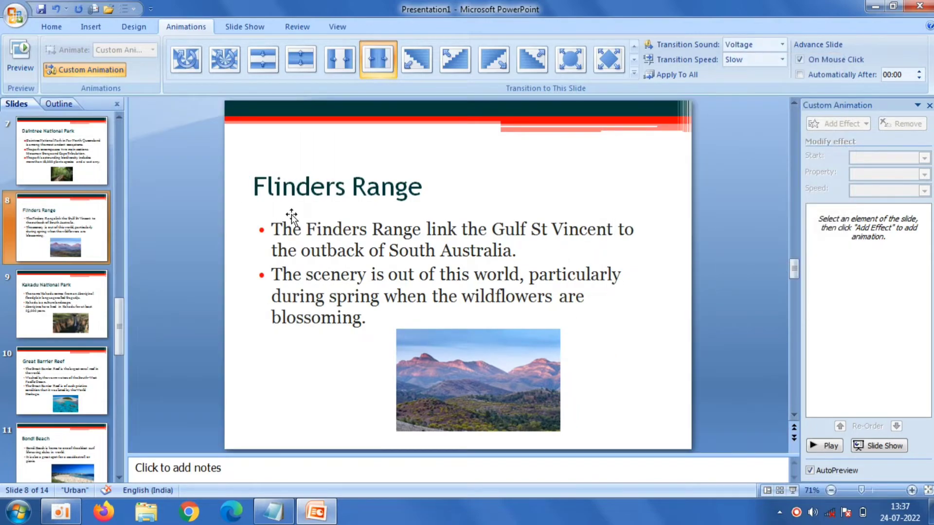
- Give the Daintree National Park slide a slow Checkerboard transition with the Typewriter sound
click(39, 162)
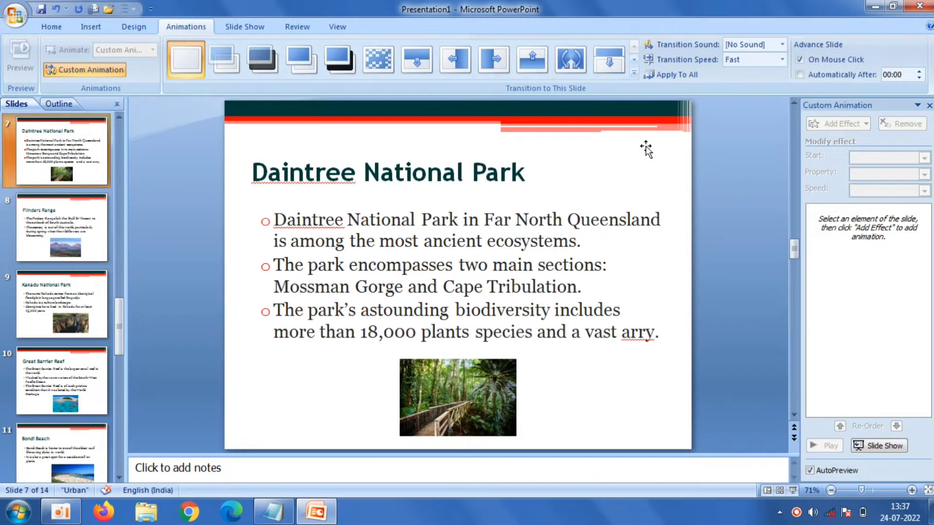
click(633, 75)
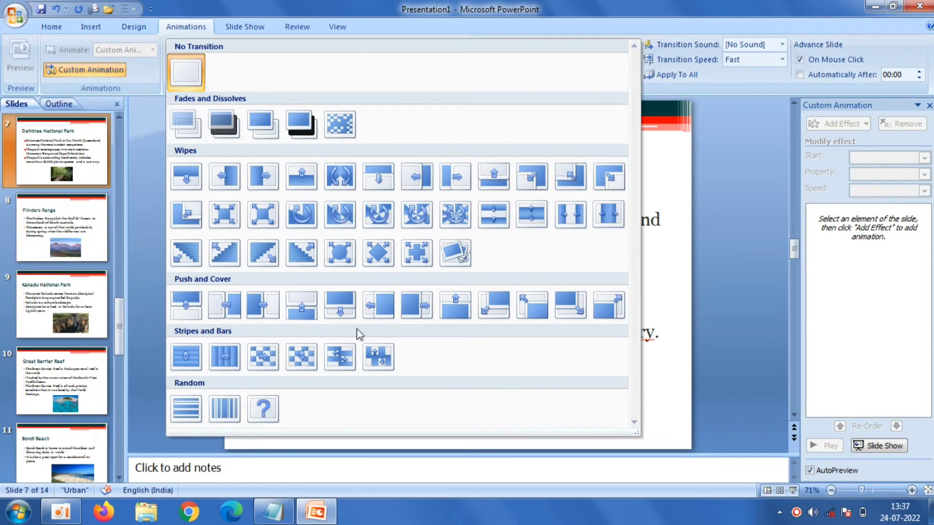
click(313, 341)
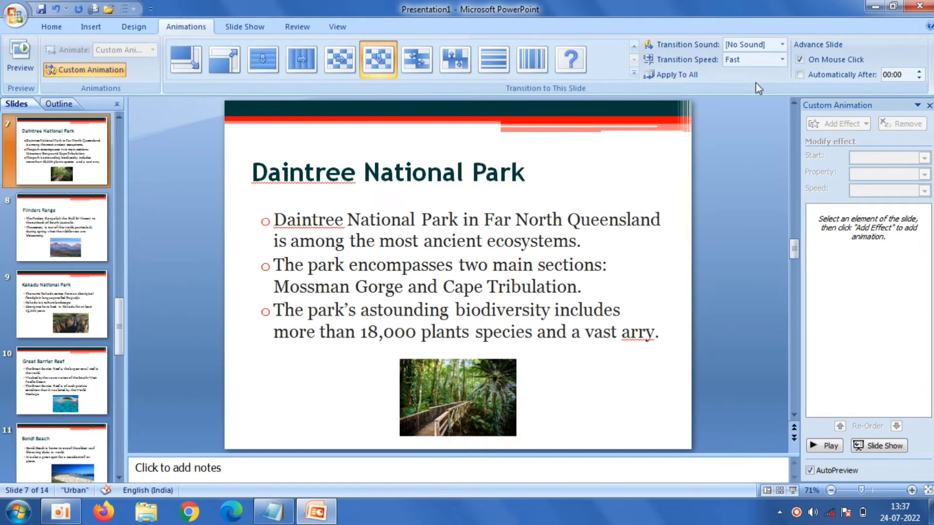
click(782, 59)
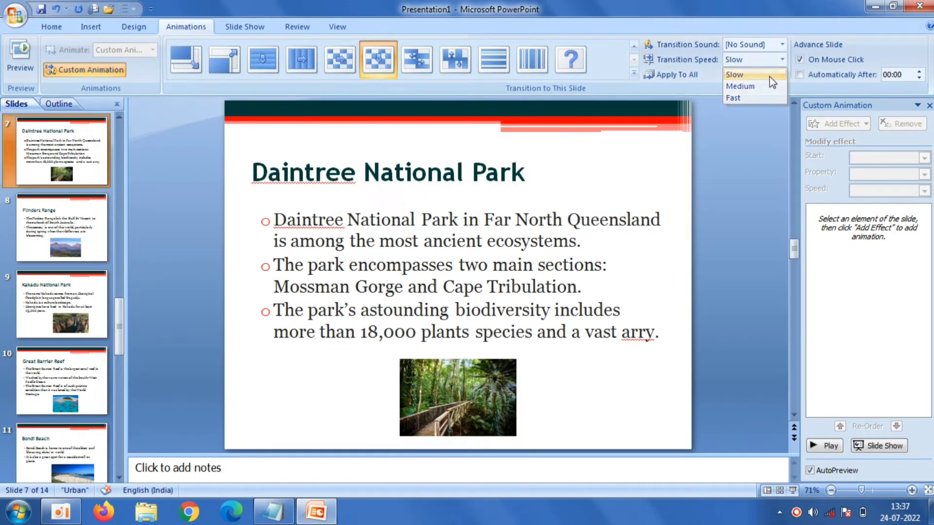
click(777, 73)
click(782, 45)
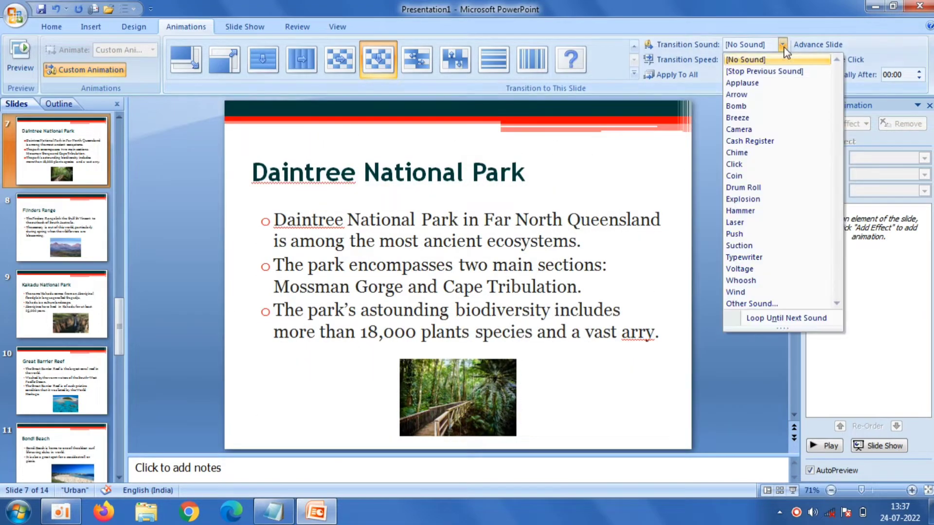
click(810, 257)
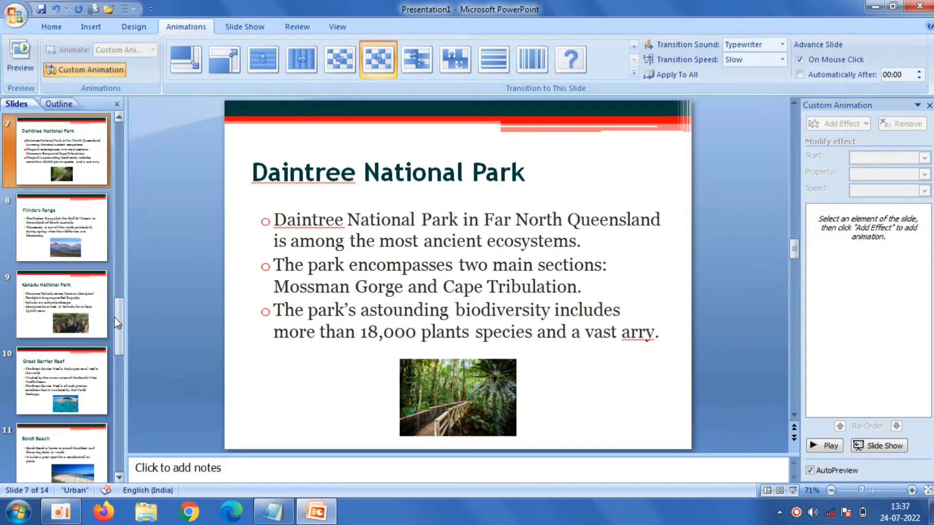
drag(117, 317, 120, 200)
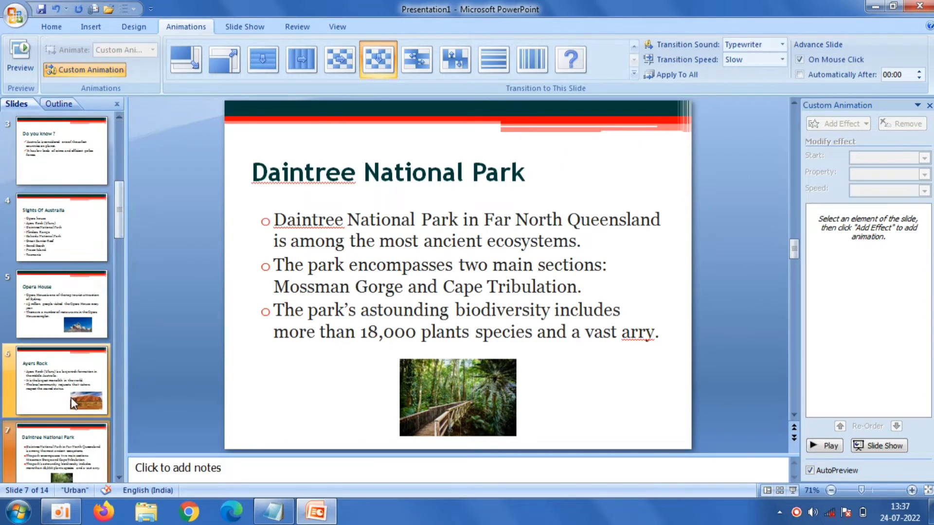
- Give the Ayers Rock slide a slow Stripes and Bars transition with the Voltage sound
click(62, 380)
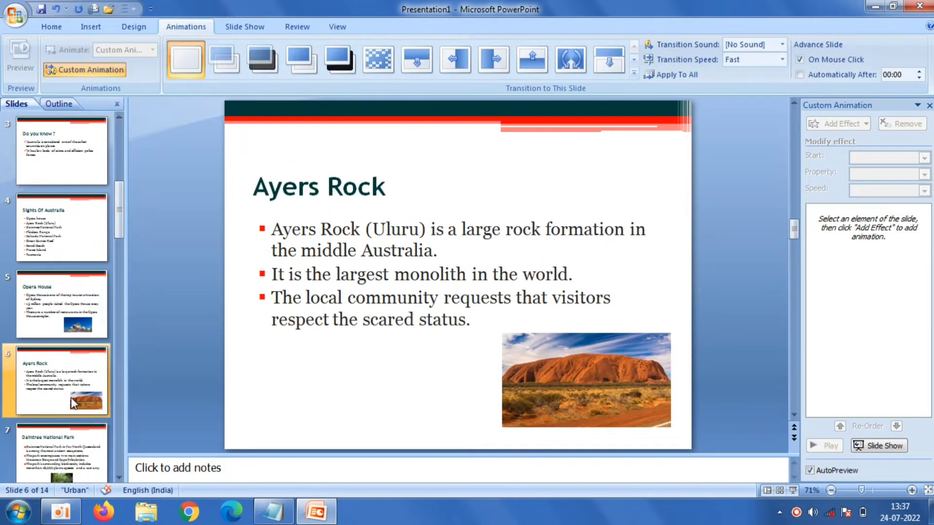
click(634, 73)
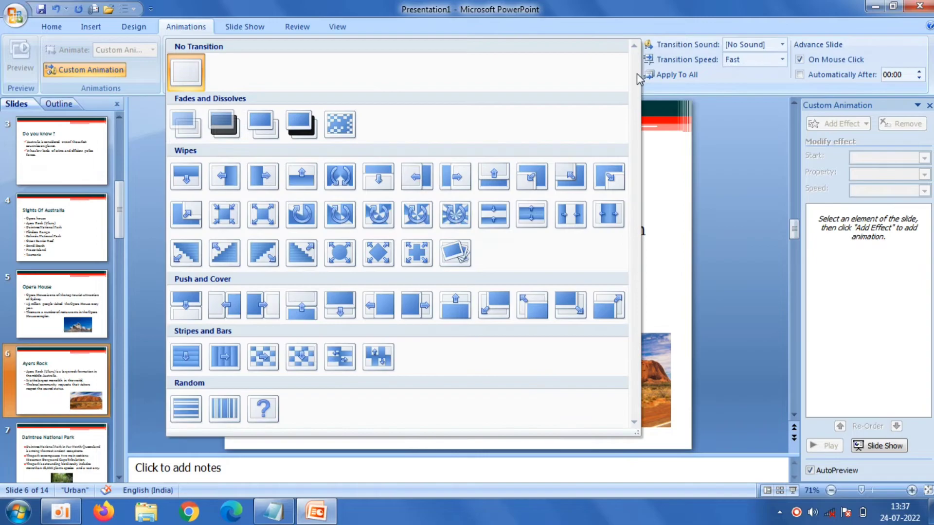
click(325, 367)
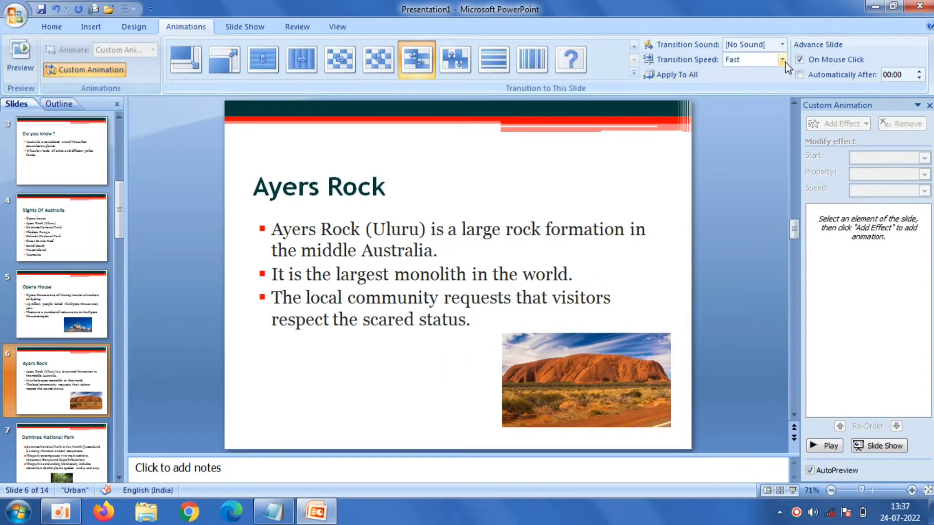
click(782, 59)
click(776, 74)
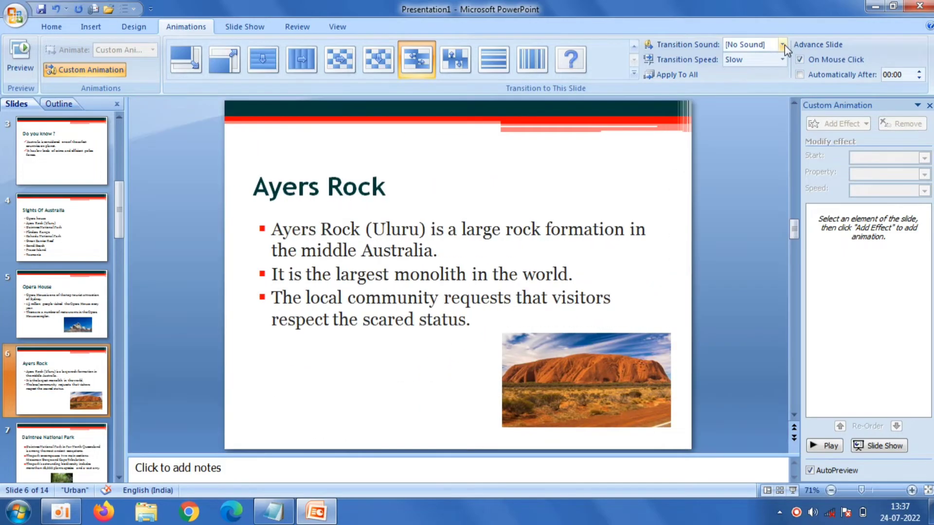
click(782, 45)
click(788, 270)
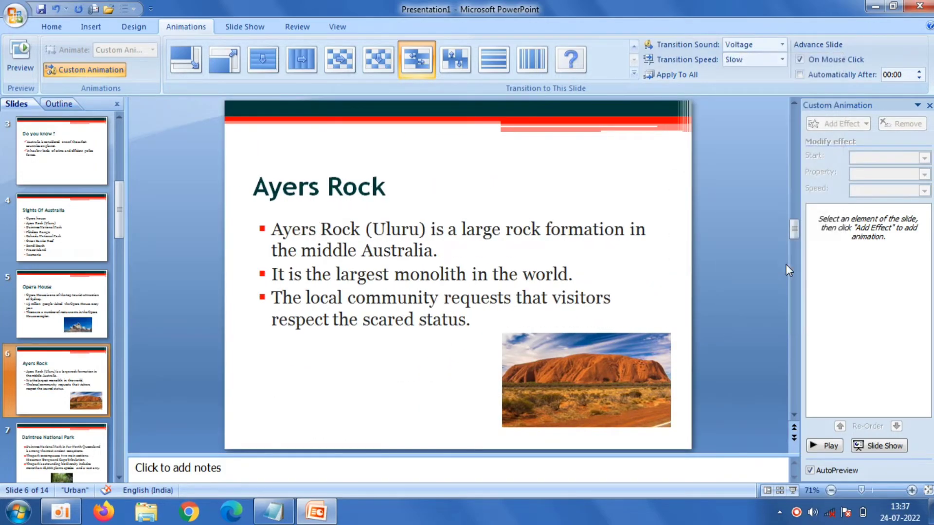
- Give the Opera House slide a slow wipe transition with the Explosion sound, then select slide 4
key(Page_Up)
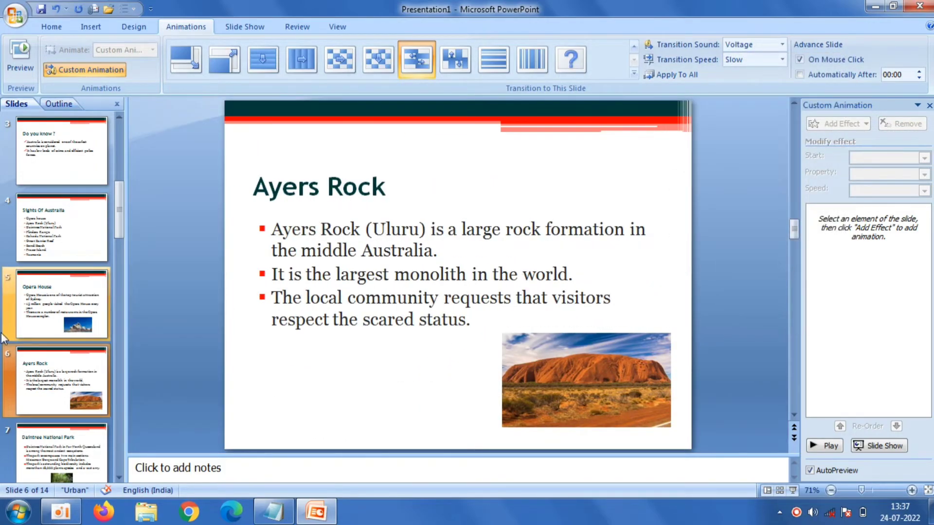
click(633, 75)
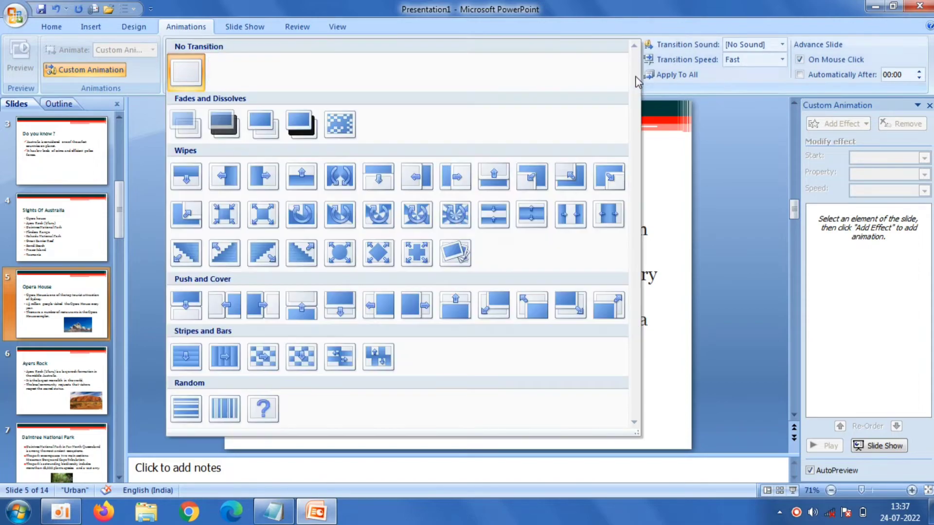
click(437, 250)
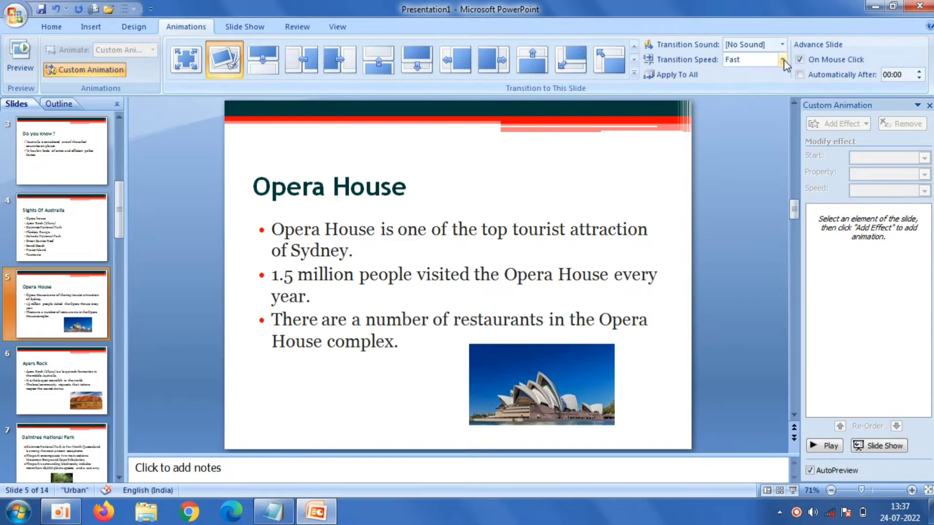
click(782, 59)
click(759, 75)
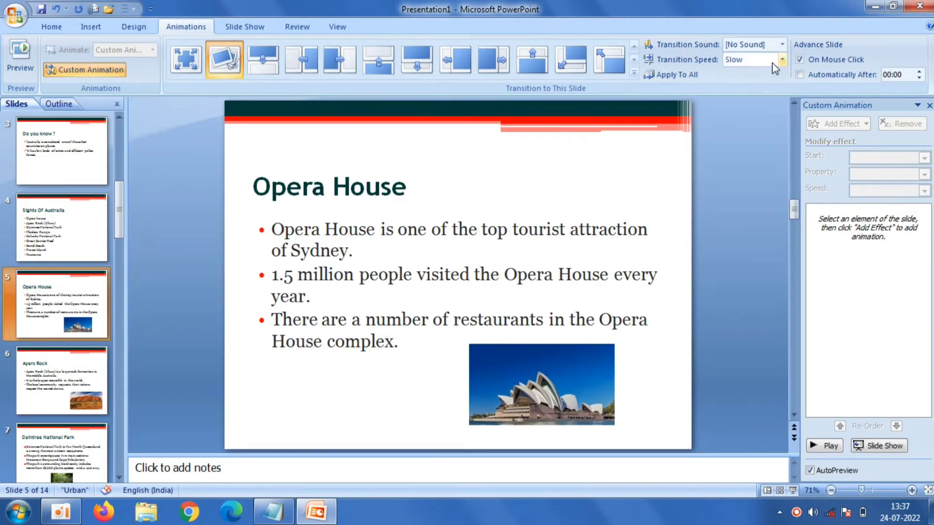
click(782, 44)
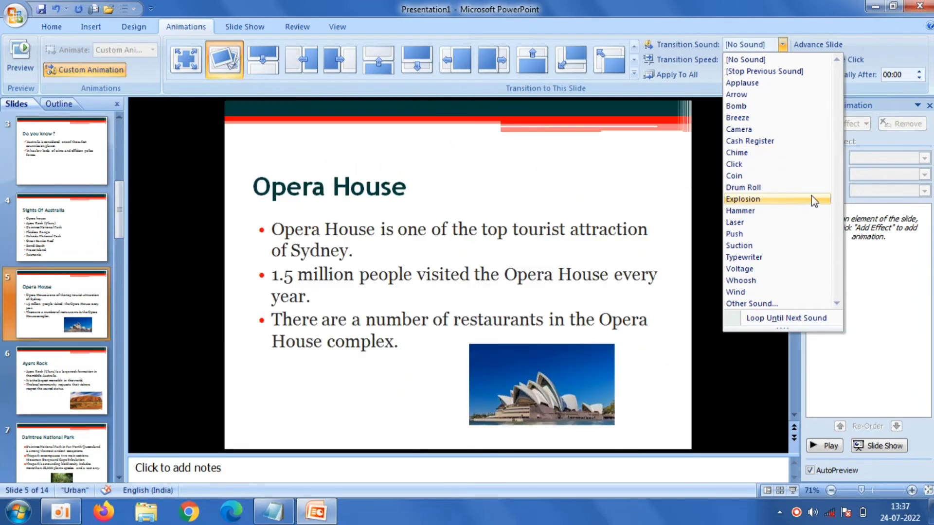
click(811, 197)
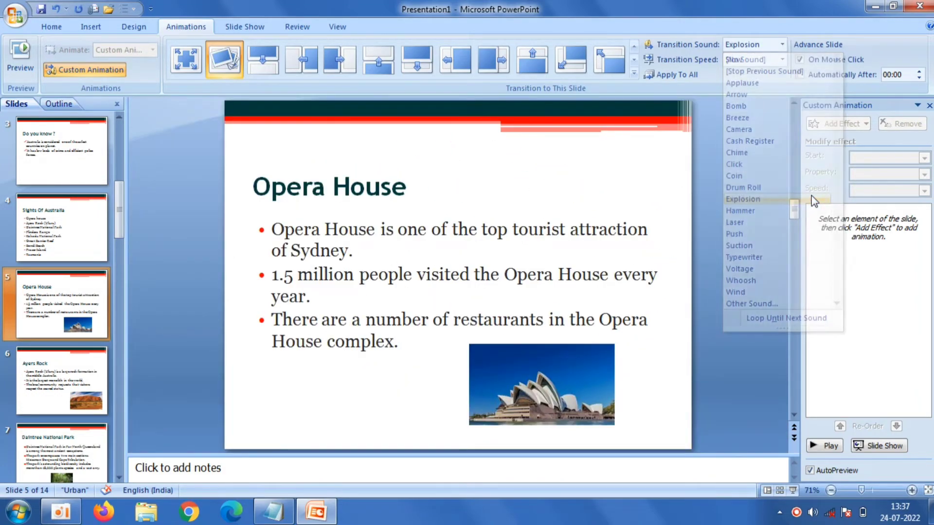
click(37, 246)
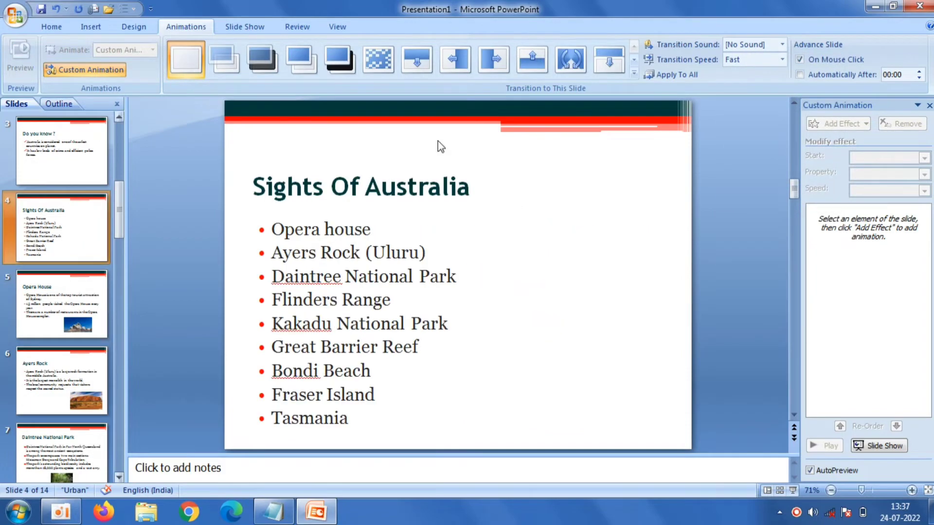
- Give the Sights Of Australia slide a slow vertical Random Bars transition with no sound
click(634, 74)
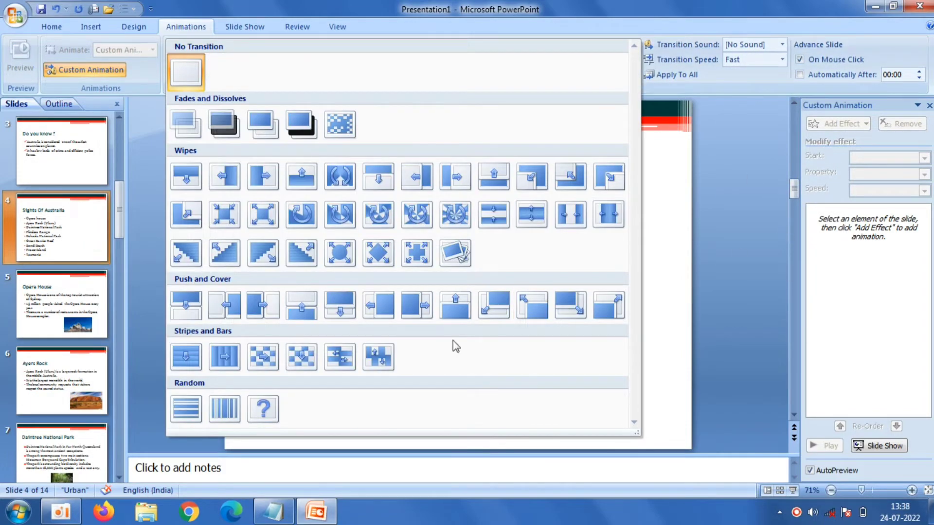
click(234, 413)
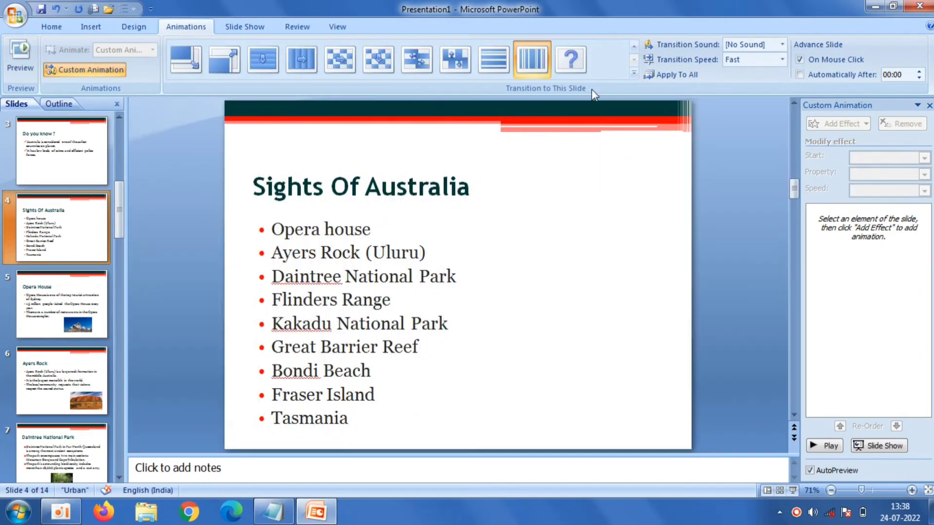
click(782, 59)
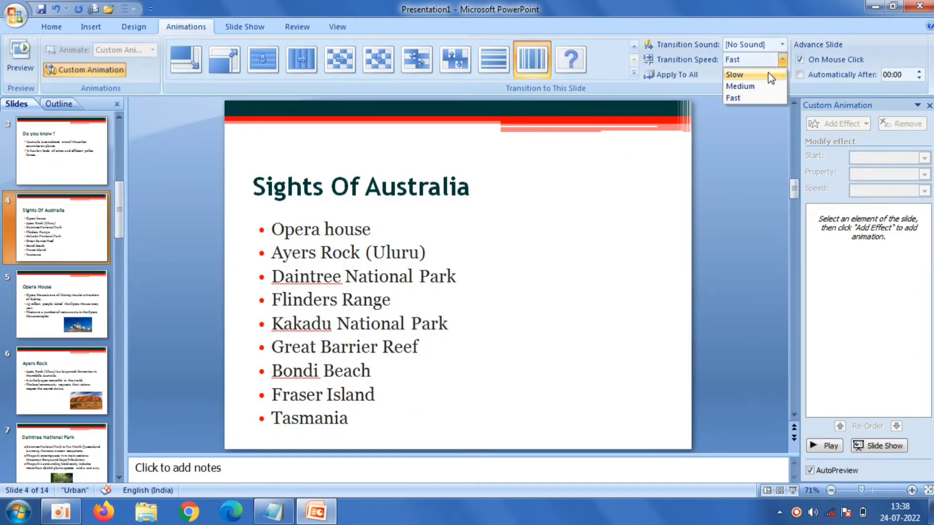
click(768, 74)
click(782, 44)
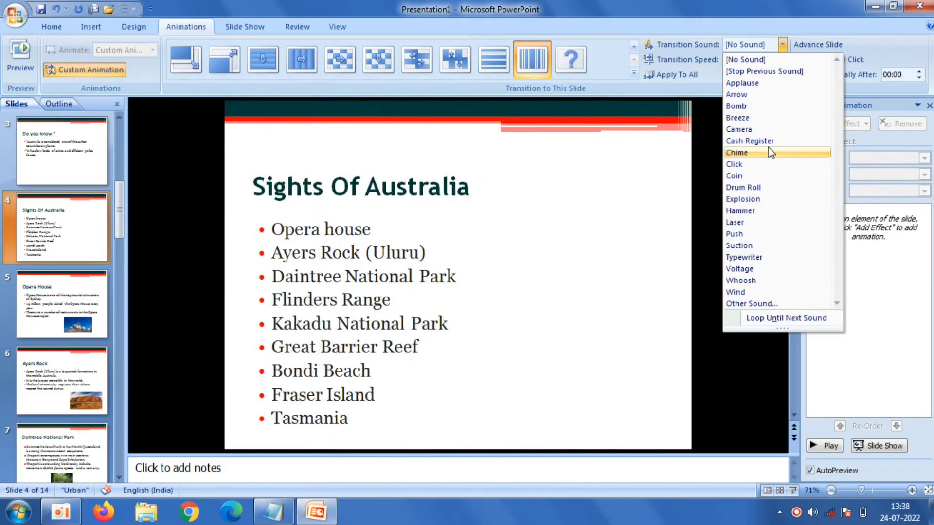
key(Escape)
- Give the Do you know? slide a slow wipe transition with the Drum Roll sound, then select slide 2
click(64, 178)
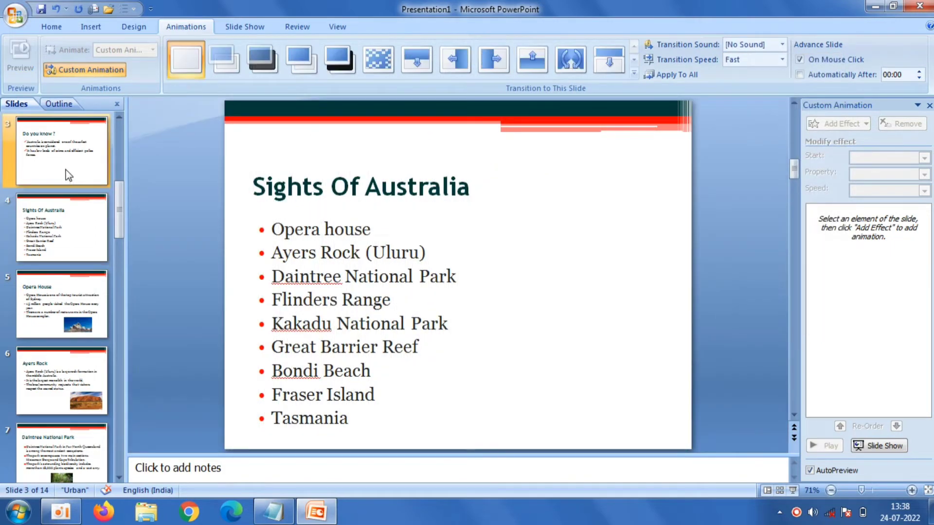
click(634, 73)
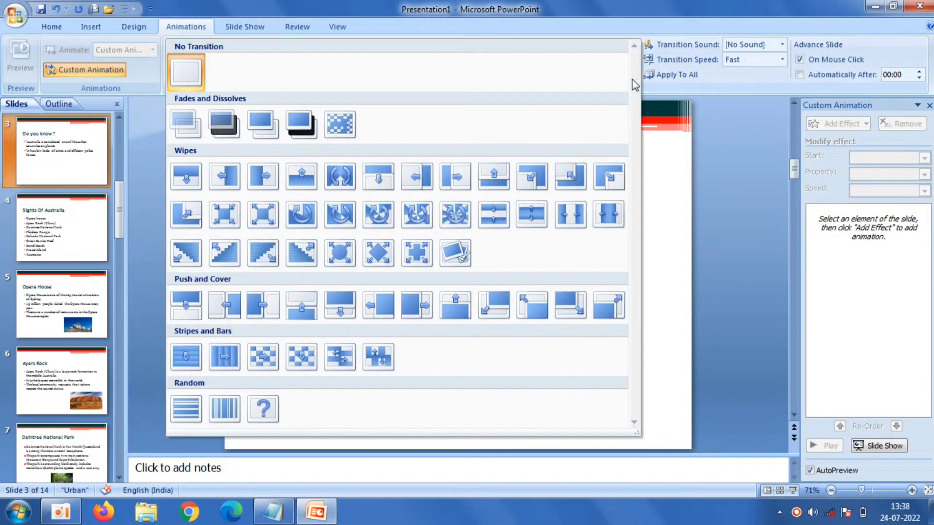
click(514, 217)
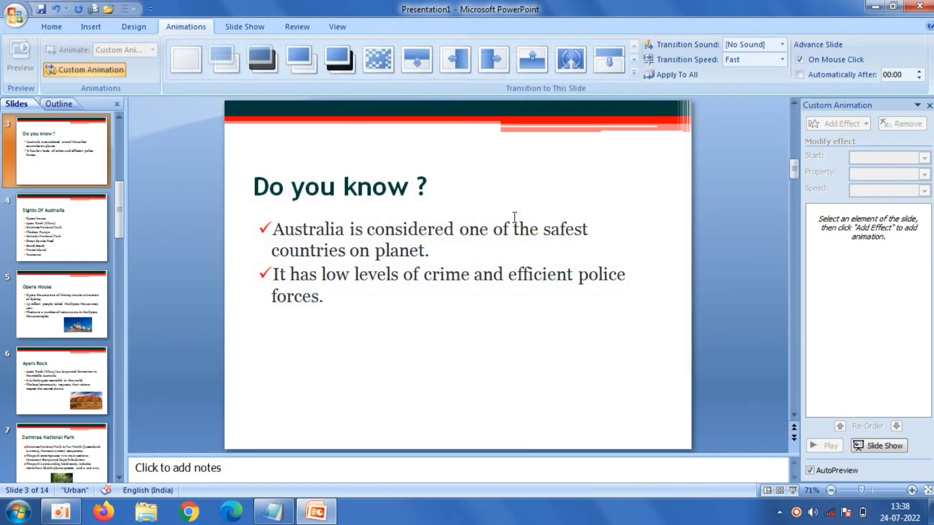
click(782, 60)
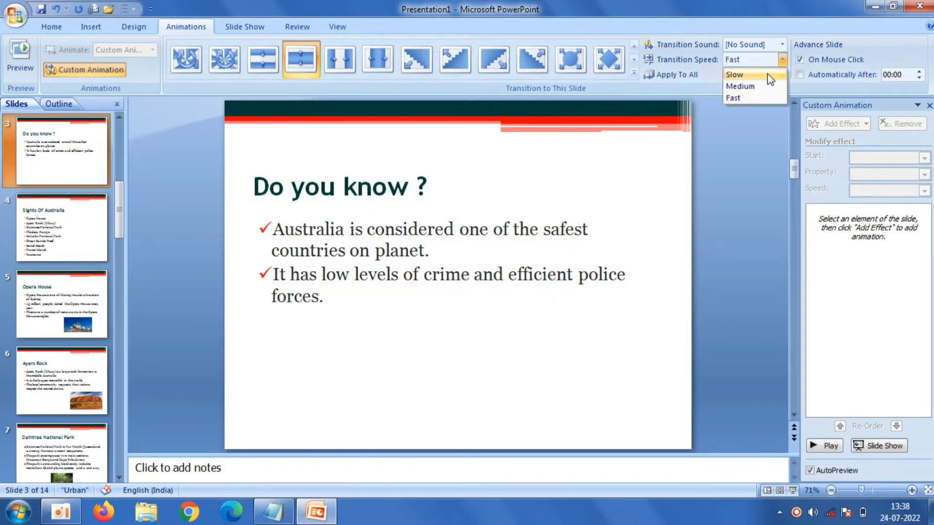
click(767, 73)
click(782, 44)
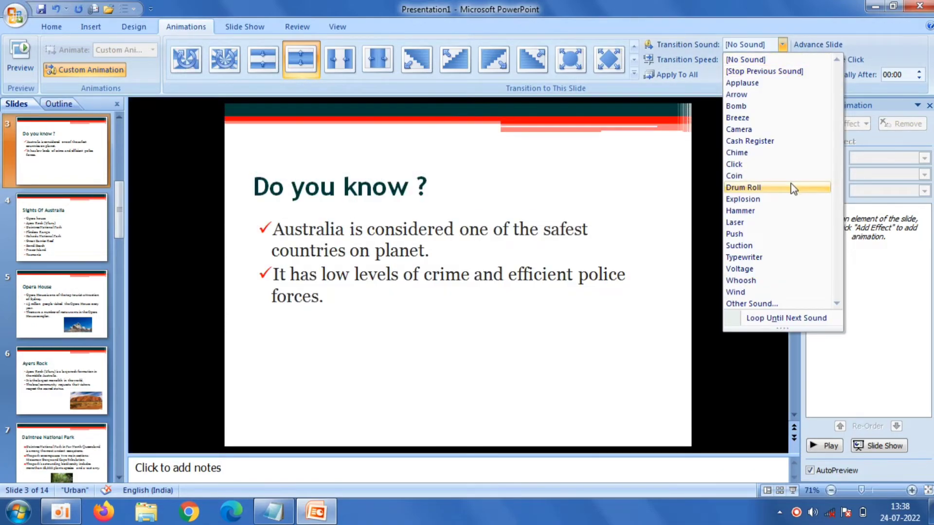
click(791, 187)
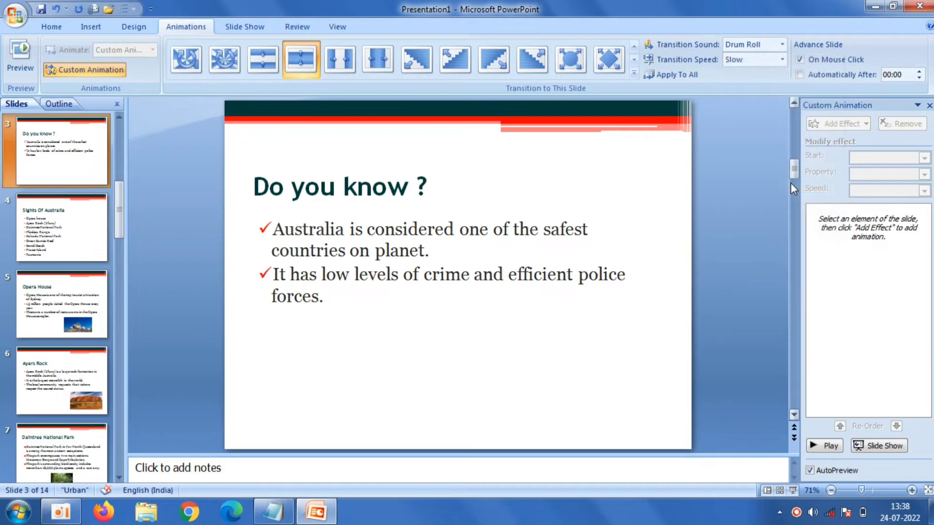
drag(120, 226, 119, 171)
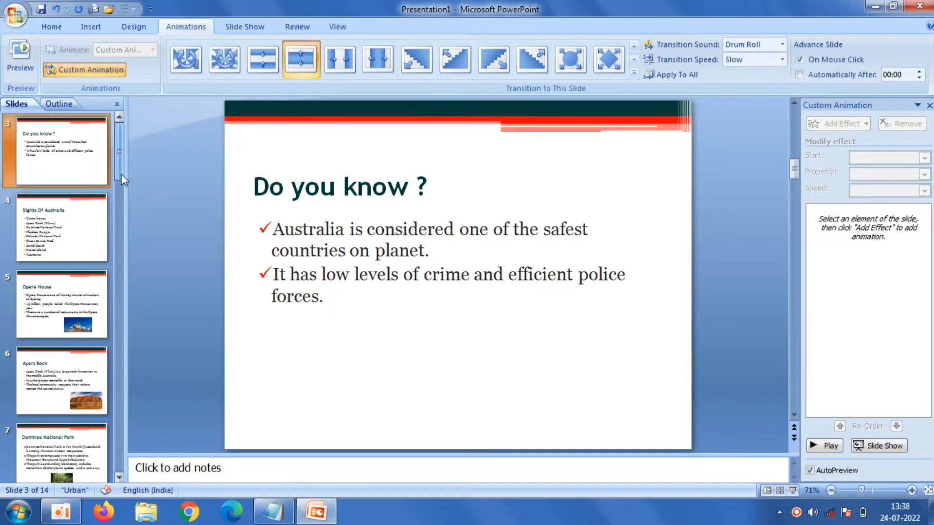
click(84, 241)
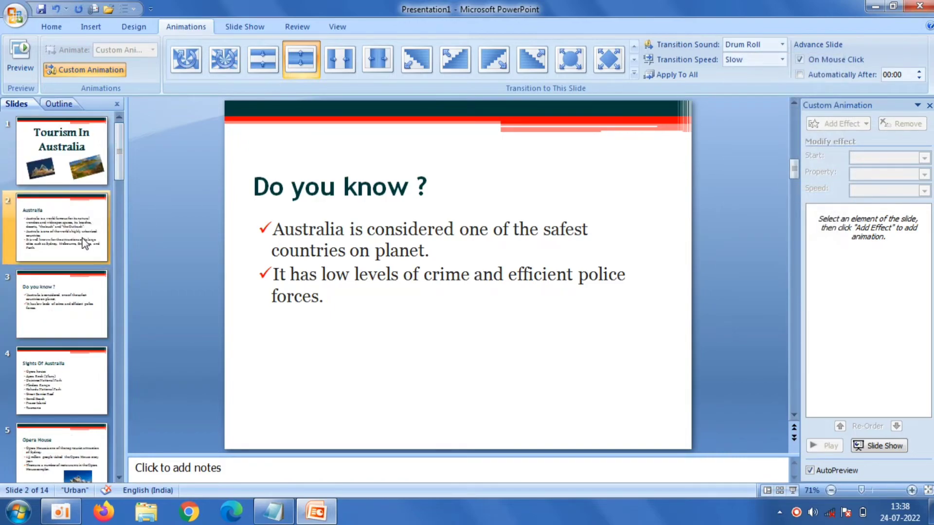
- Give the Australia slide a slow Dissolve transition with the Suction sound, then select the title slide
click(635, 74)
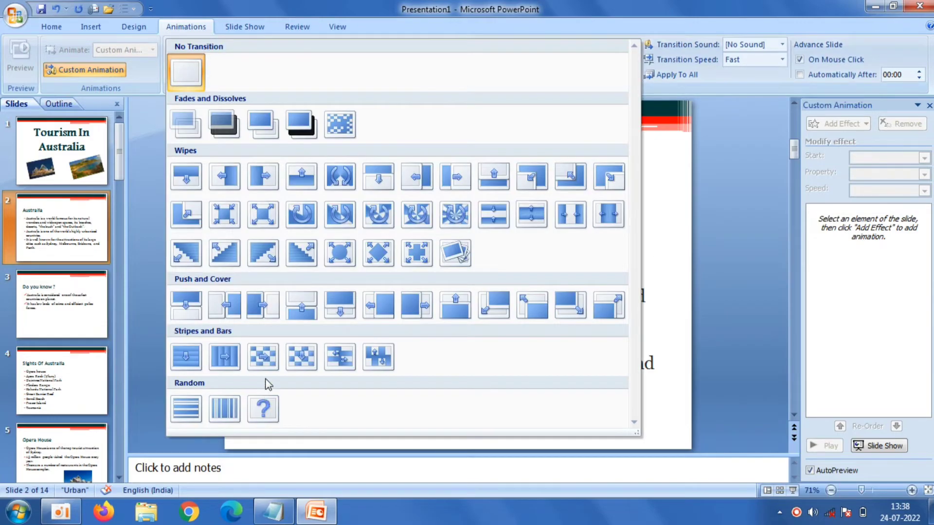
click(337, 130)
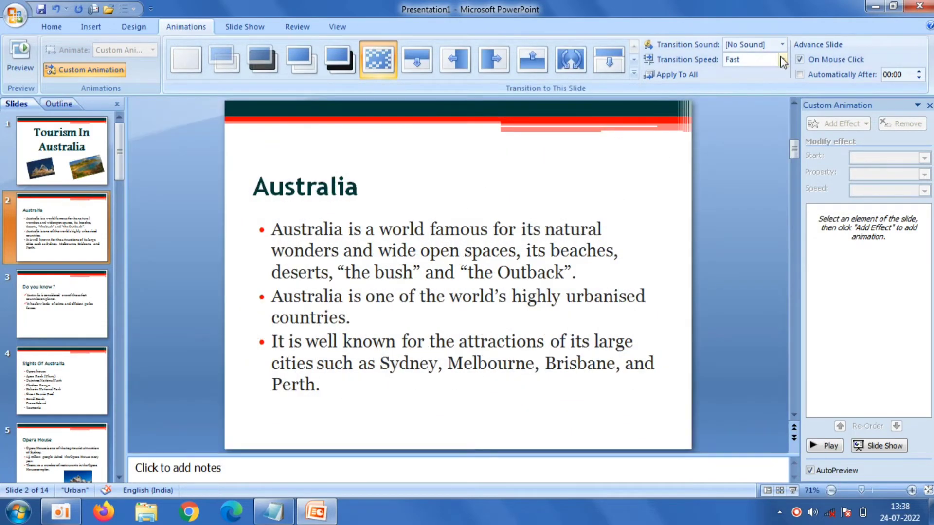
click(781, 59)
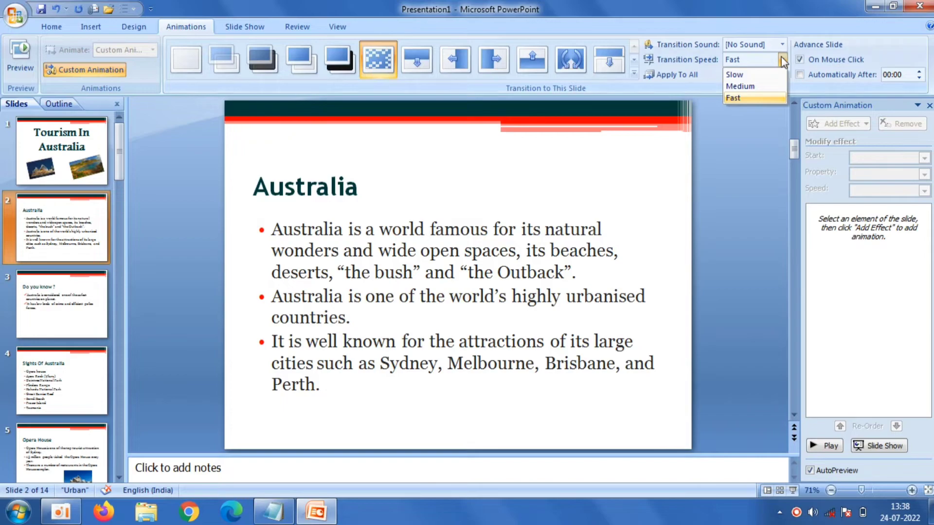
click(777, 75)
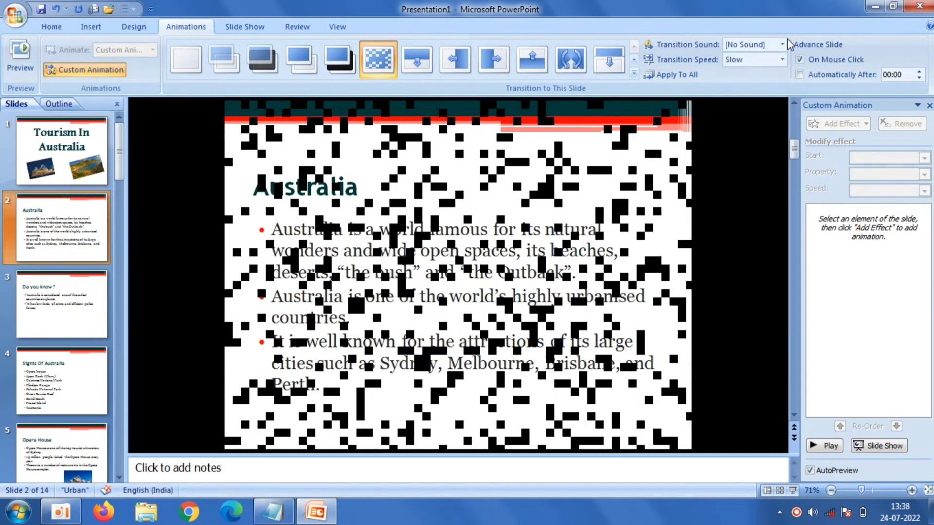
click(783, 45)
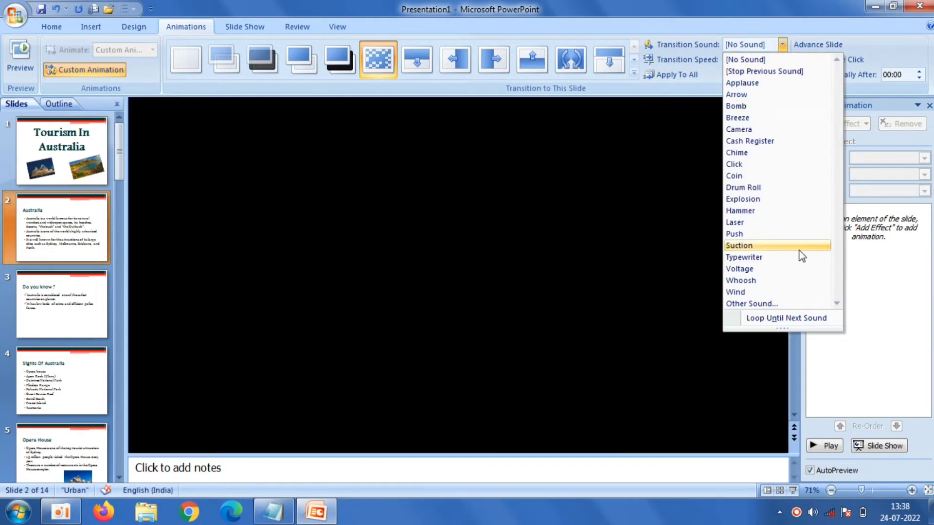
click(798, 247)
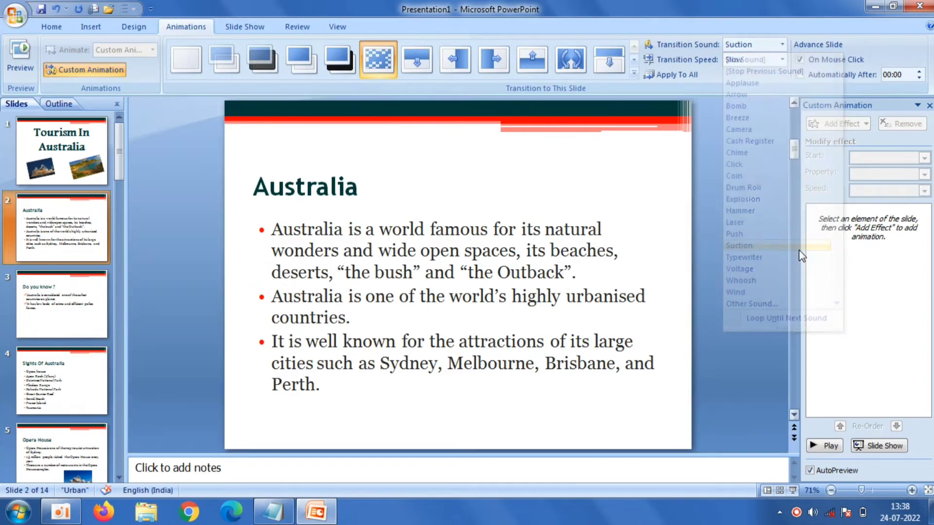
click(71, 169)
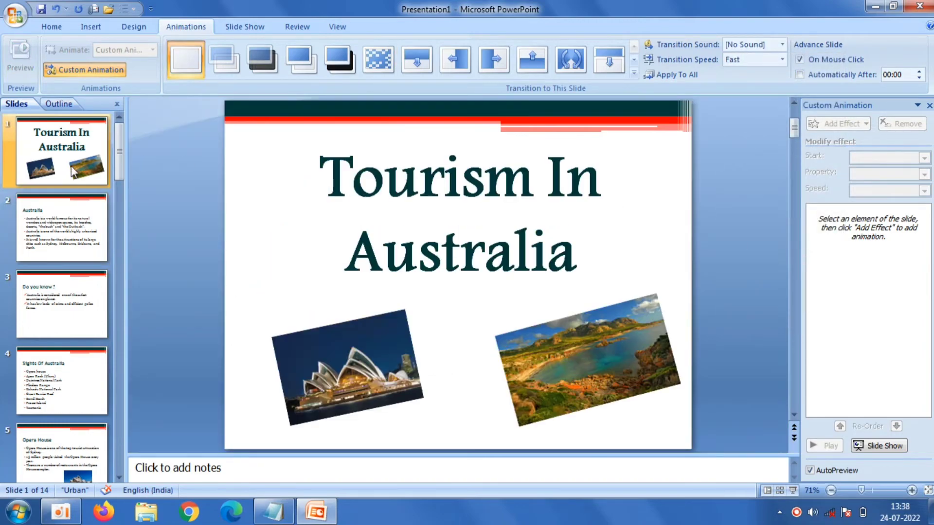
click(632, 76)
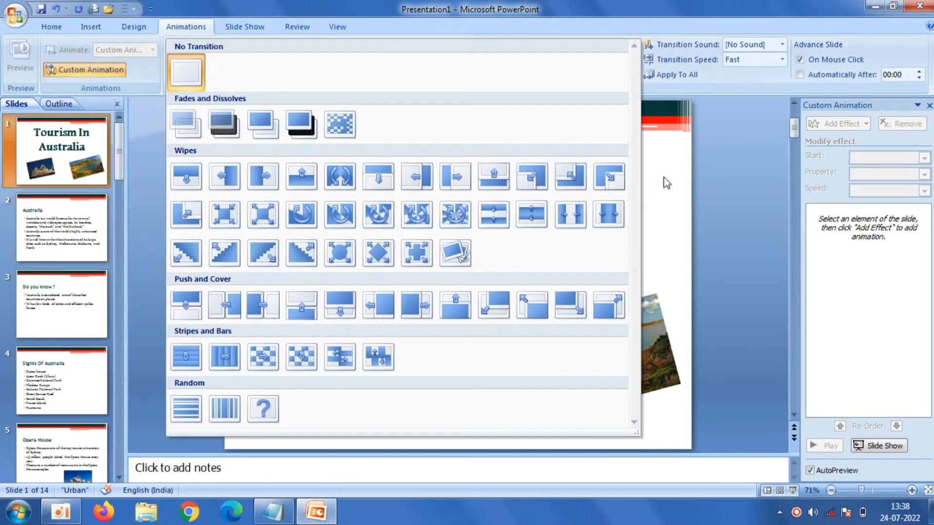
- Give the title slide a slow transition with the Chime sound
click(468, 238)
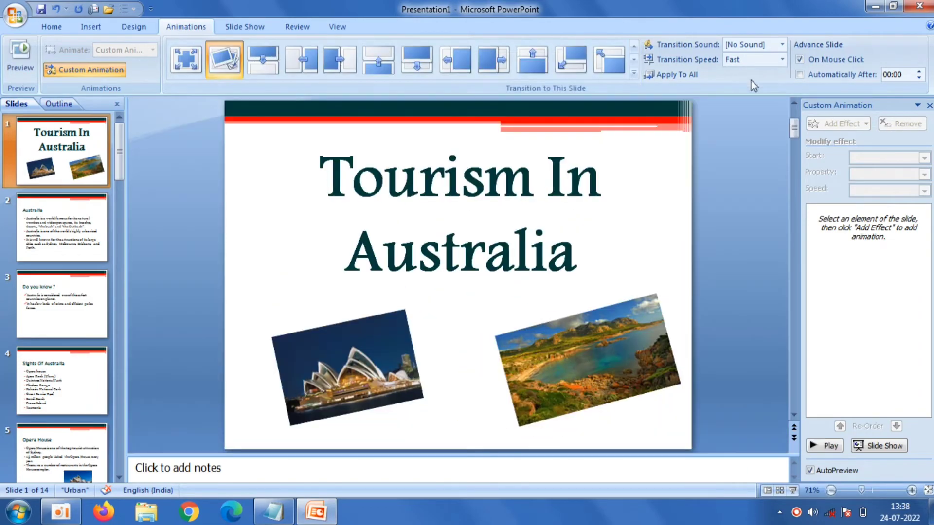
click(782, 60)
click(765, 77)
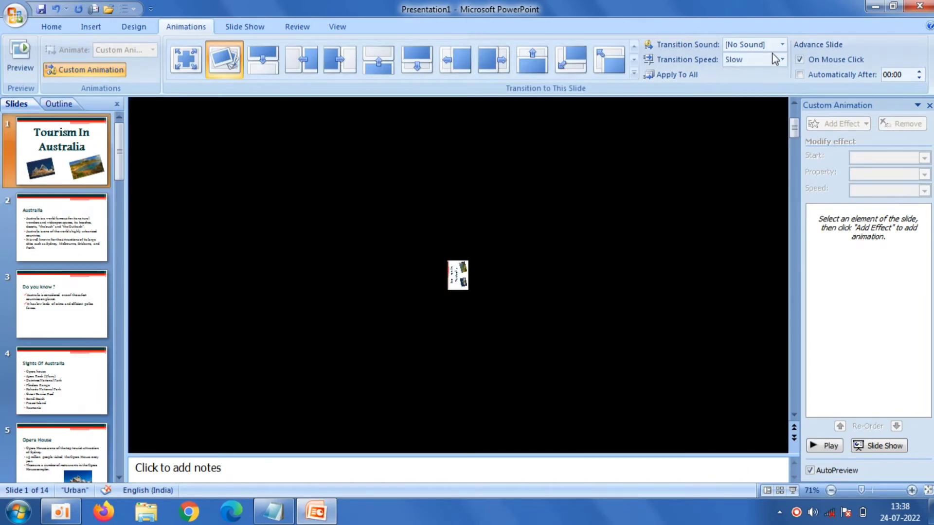
click(782, 44)
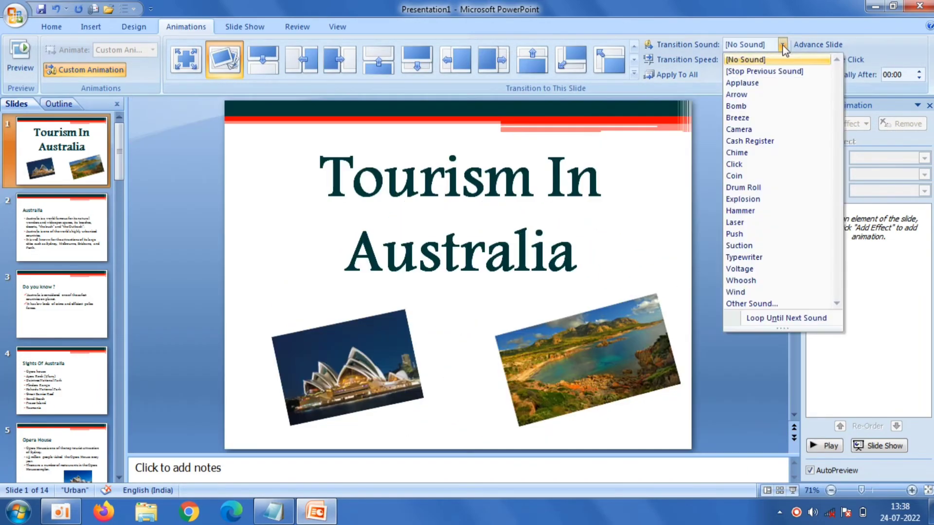
click(773, 153)
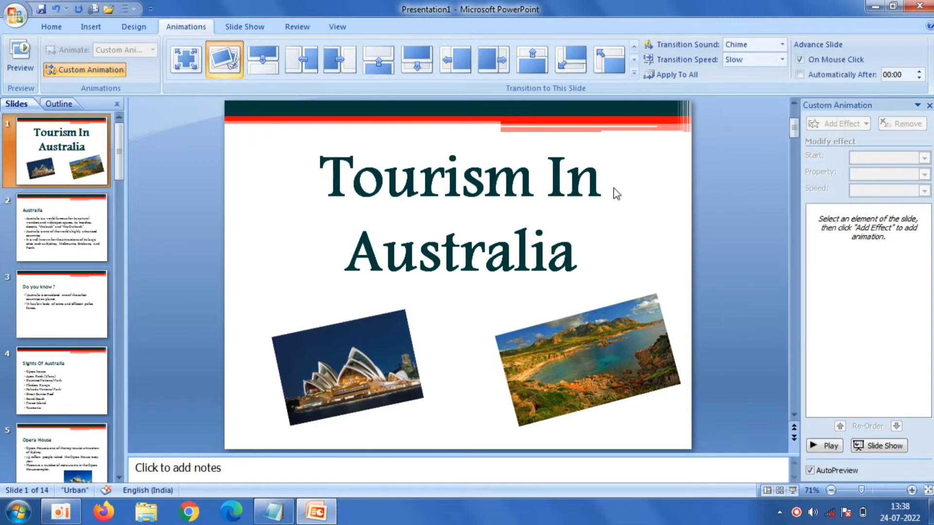
- Give the Tourism In Australia title a slow Faded Swivel entrance starting After Previous
click(509, 206)
click(864, 124)
mouse_move(823, 139)
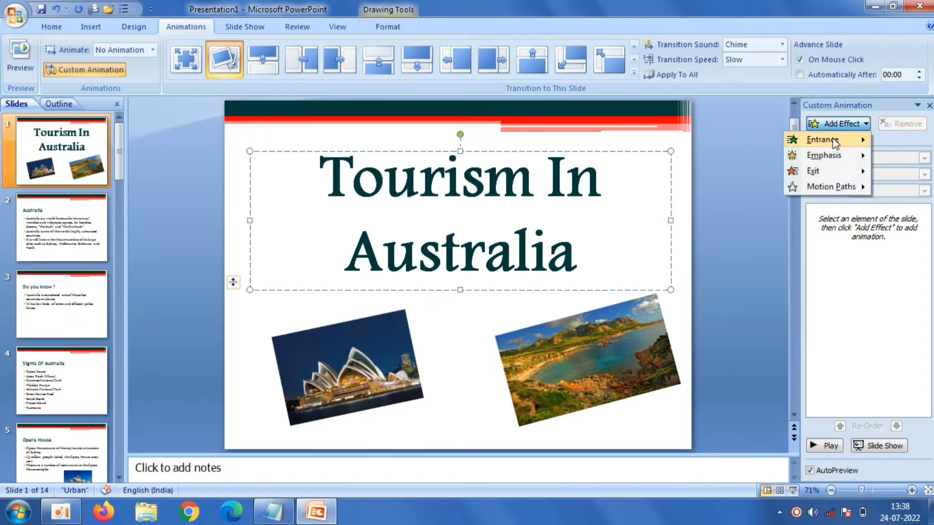
click(738, 285)
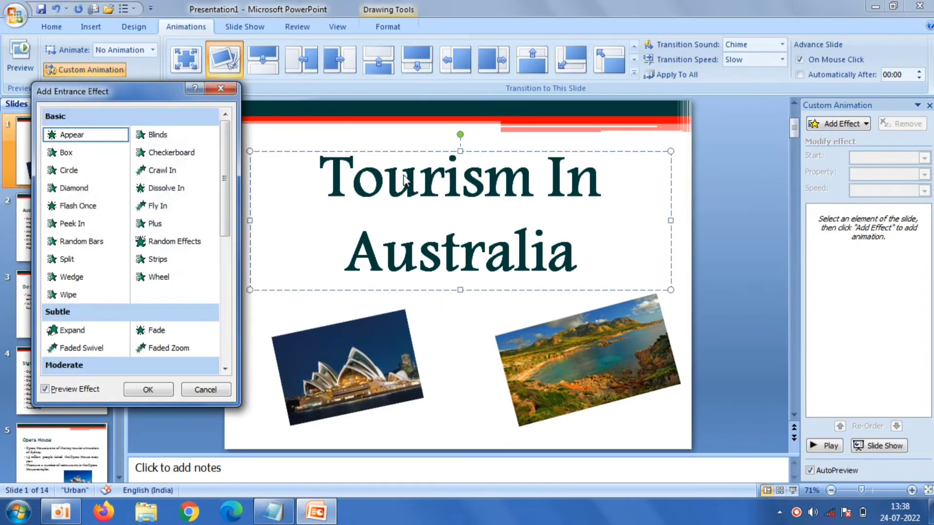
drag(224, 208, 194, 245)
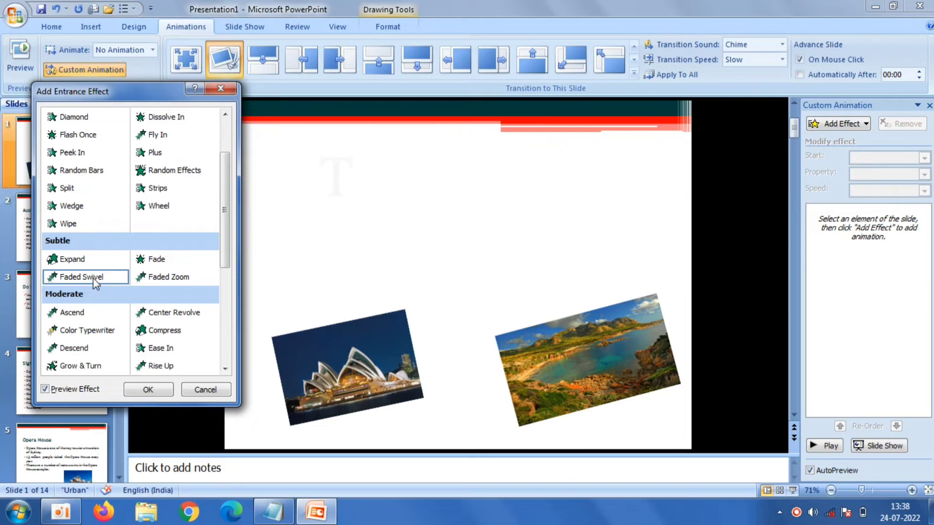
click(148, 389)
click(924, 191)
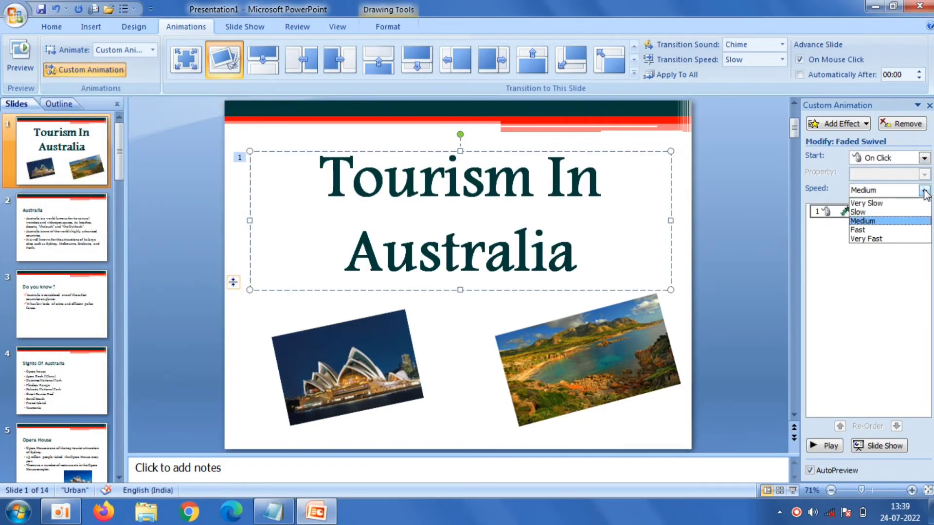
click(893, 212)
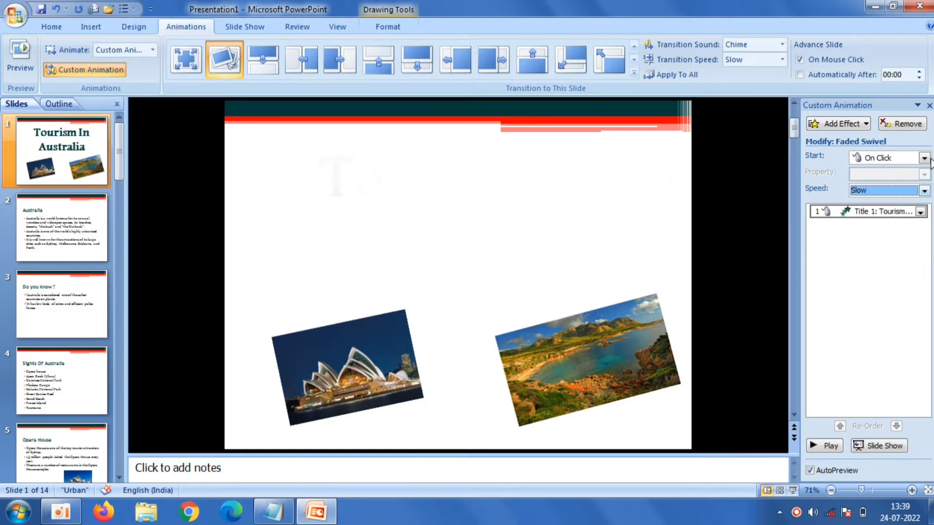
click(925, 159)
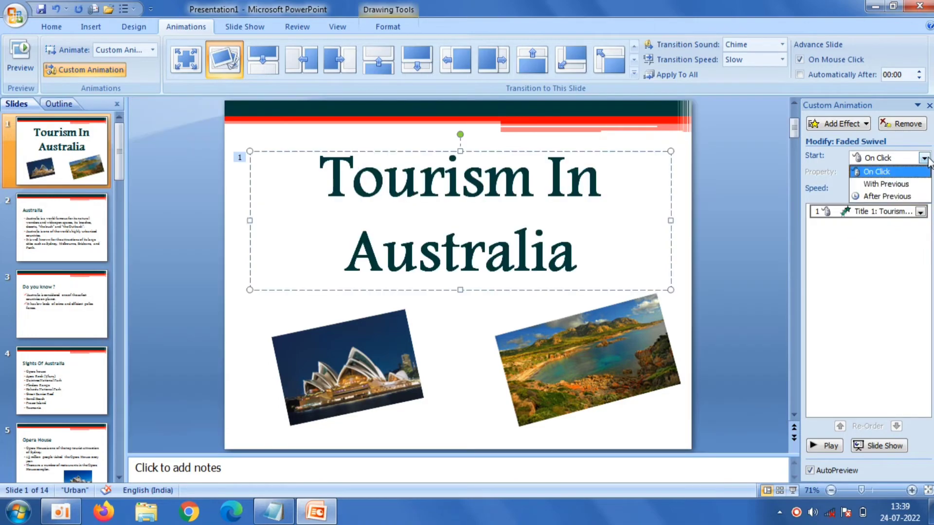
click(892, 196)
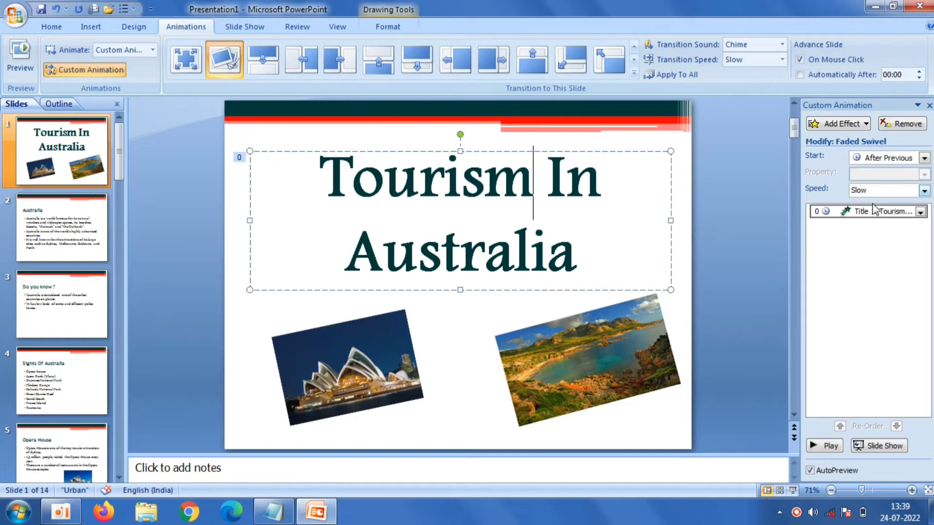
click(623, 341)
click(838, 124)
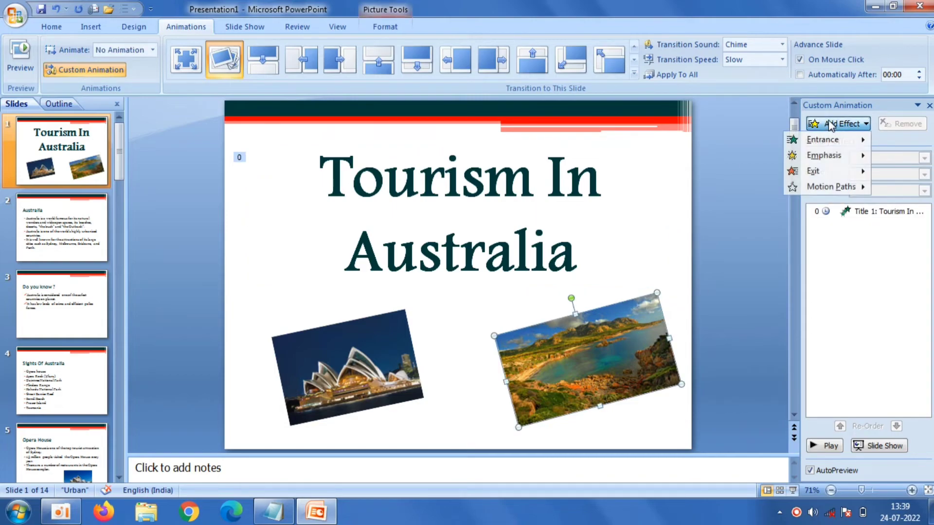
mouse_move(823, 139)
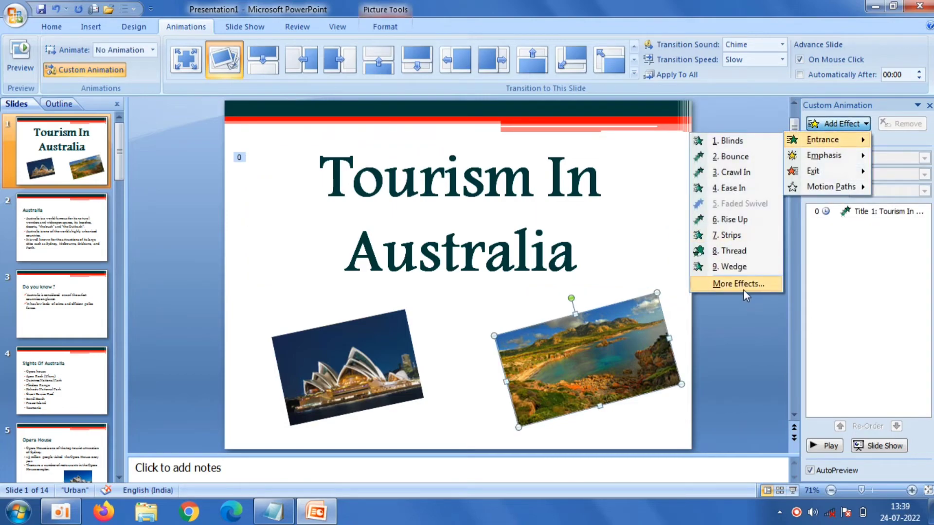
- Give the landscape picture a very slow Dissolve In entrance that starts After Previous
click(744, 288)
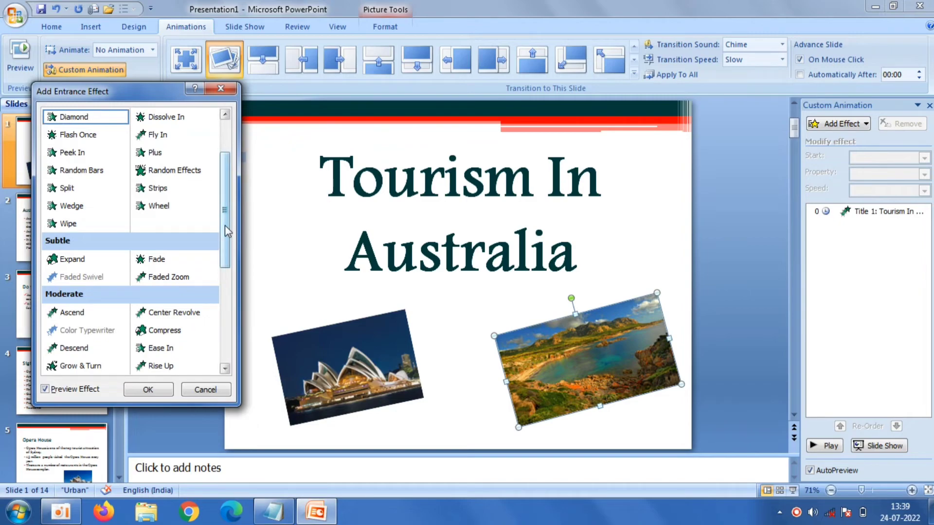
drag(225, 226, 231, 190)
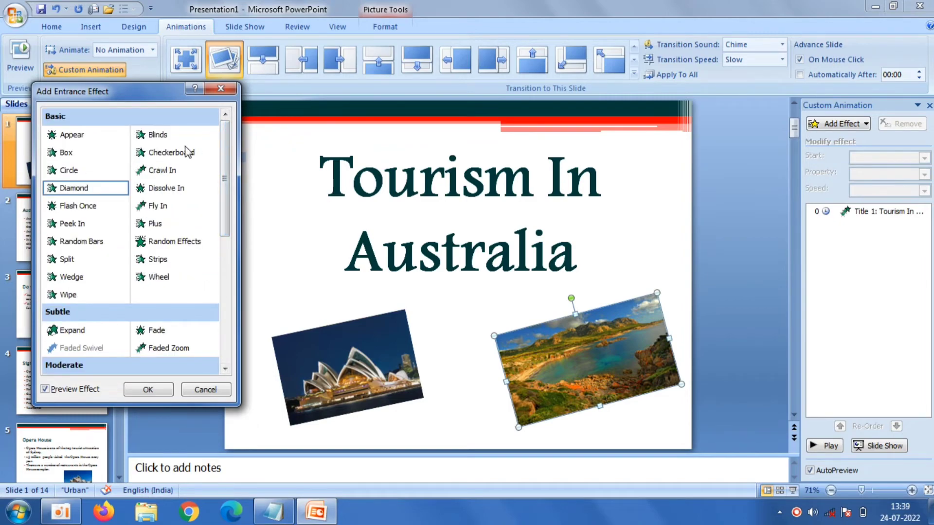
click(185, 188)
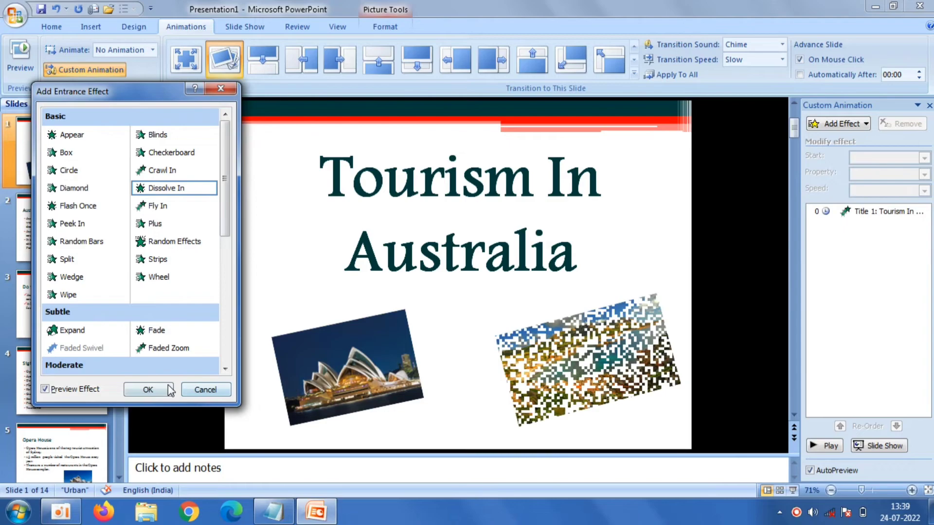
click(169, 390)
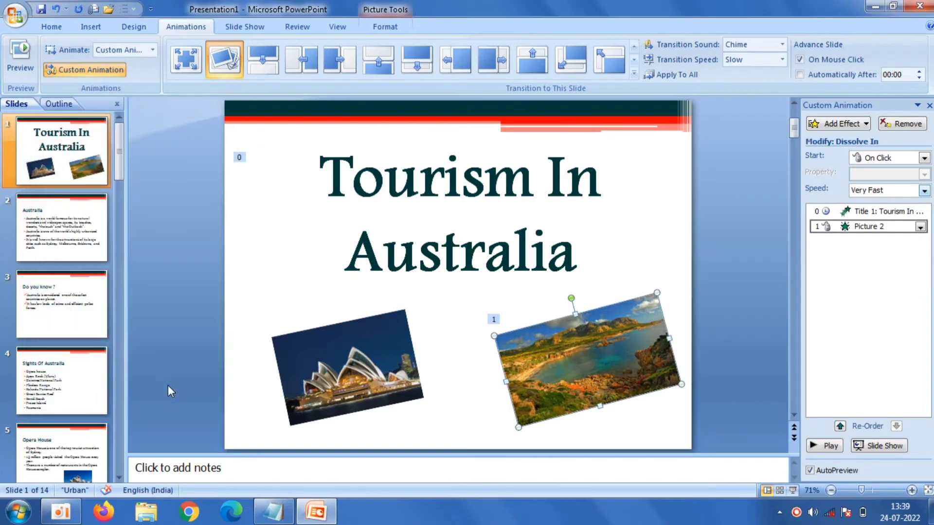
click(923, 191)
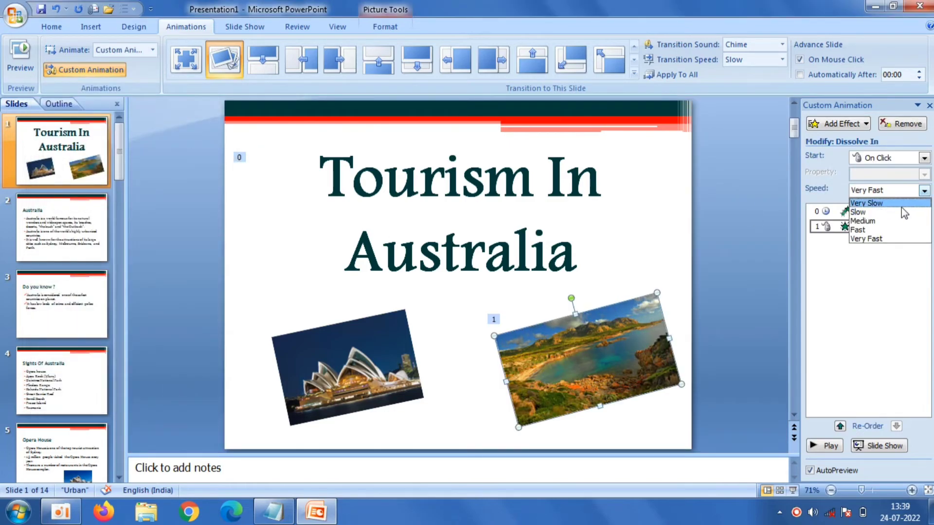
click(901, 203)
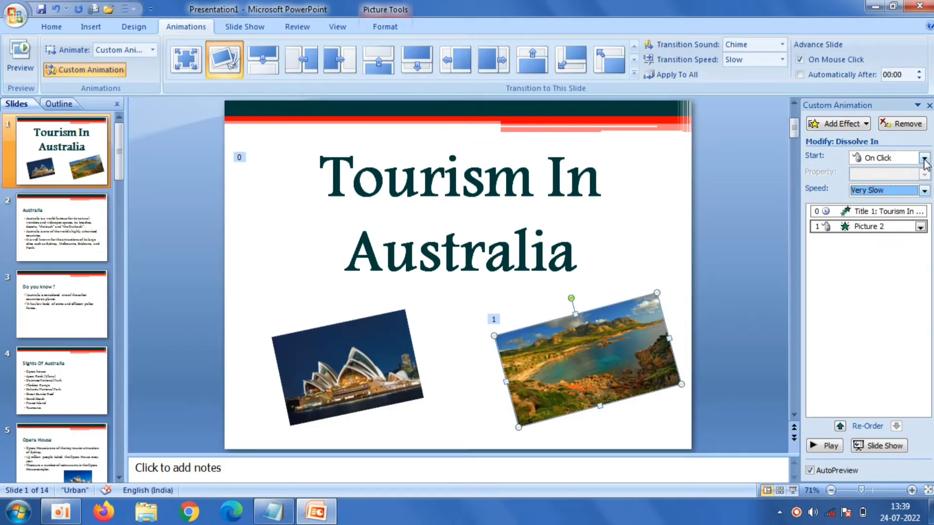
click(924, 158)
click(874, 196)
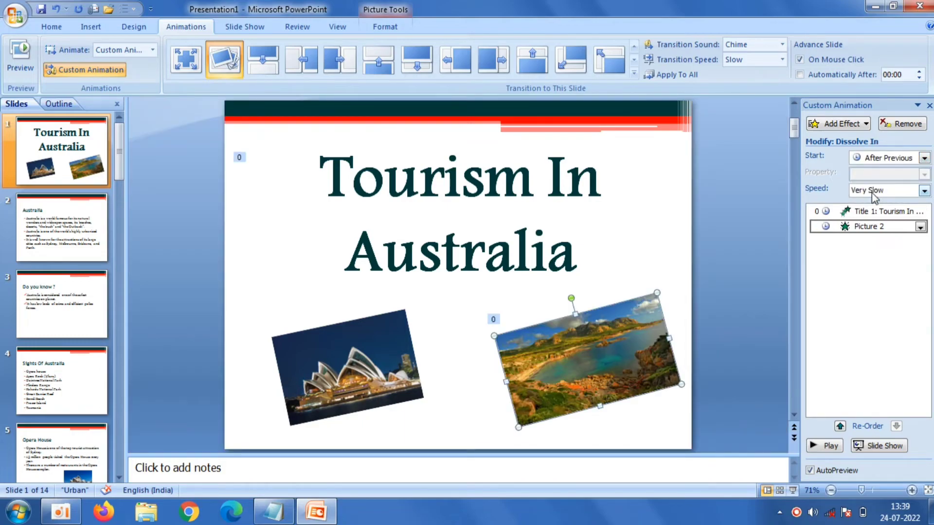
click(377, 358)
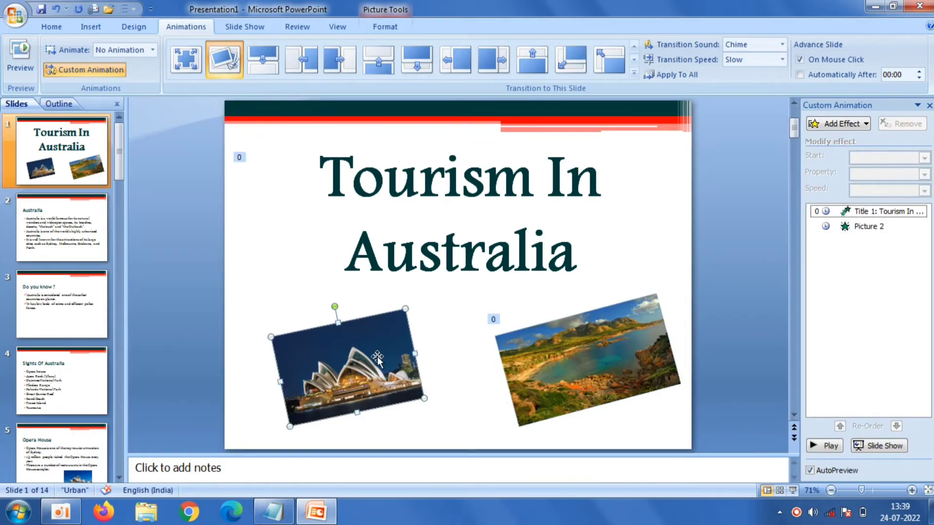
- Make the Opera House picture enter with vertical Random Bars, Very Slow, starting After Previous
click(847, 124)
mouse_move(823, 139)
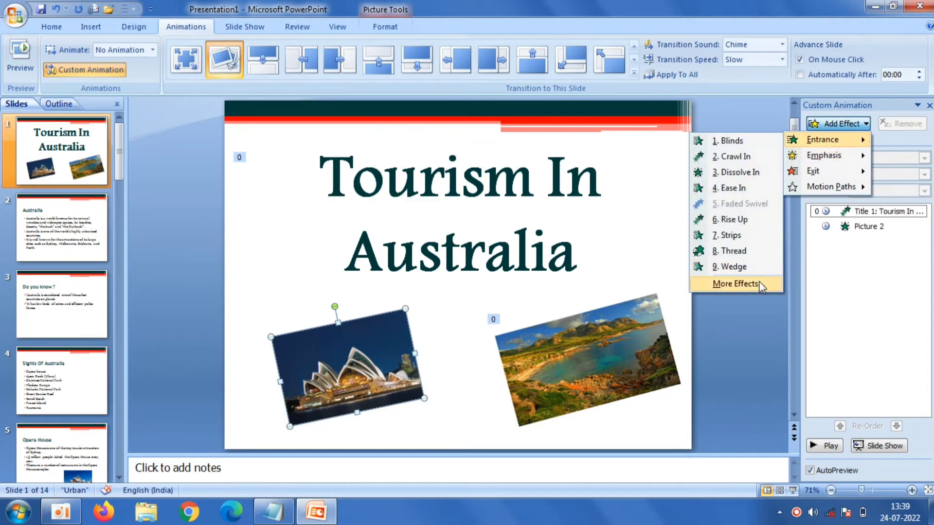
click(761, 282)
click(67, 243)
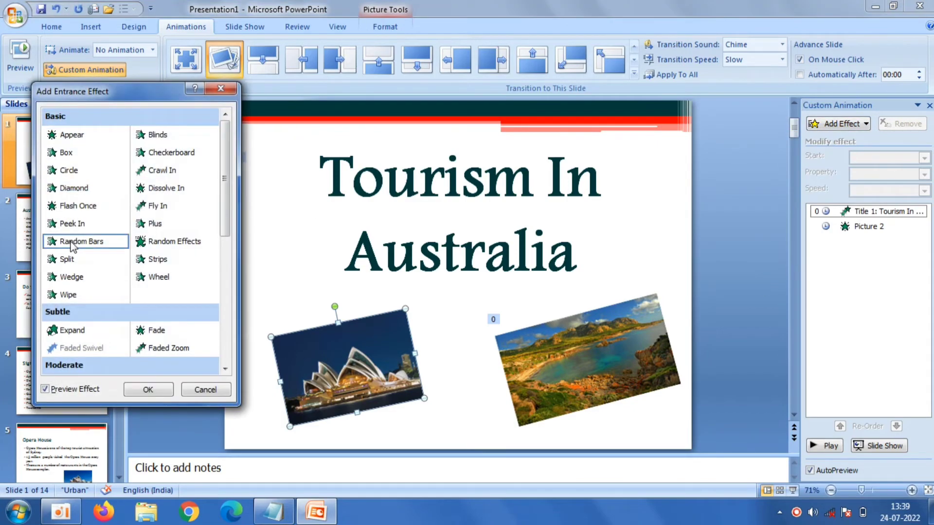
click(163, 390)
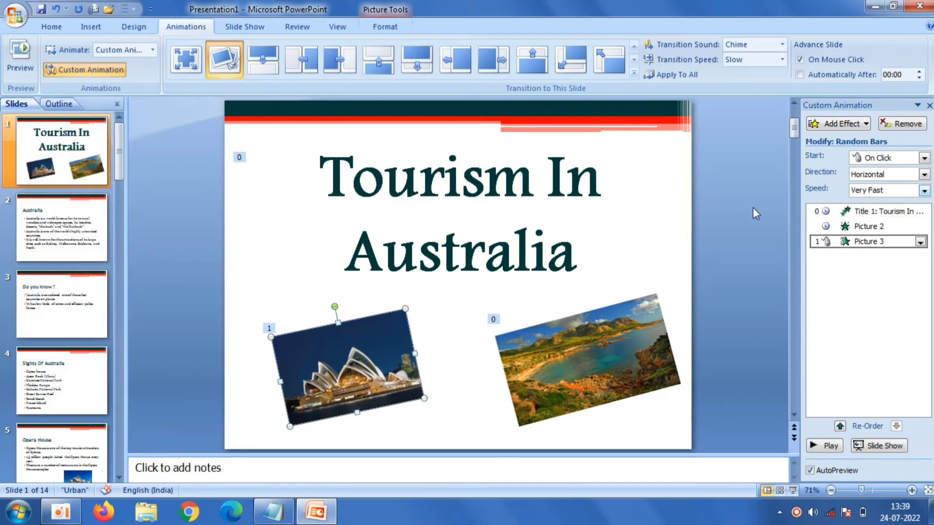
click(924, 175)
click(892, 203)
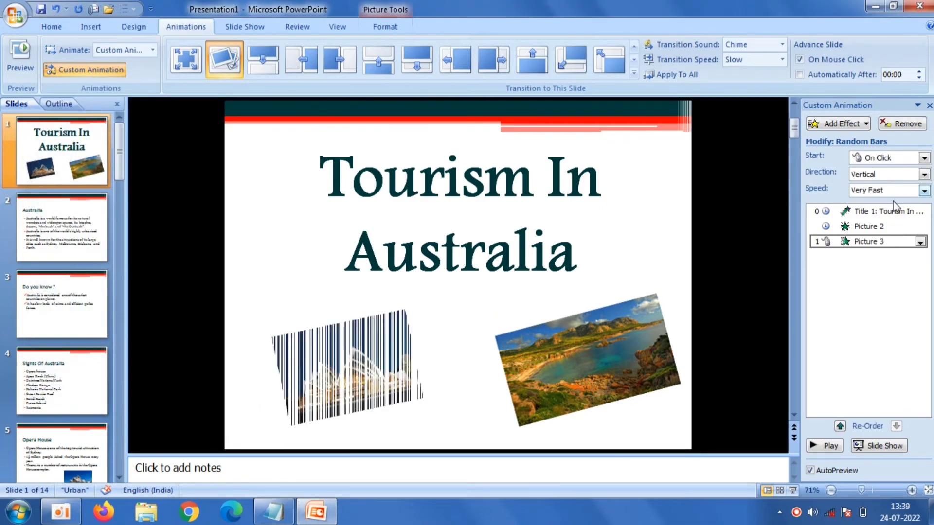
click(923, 190)
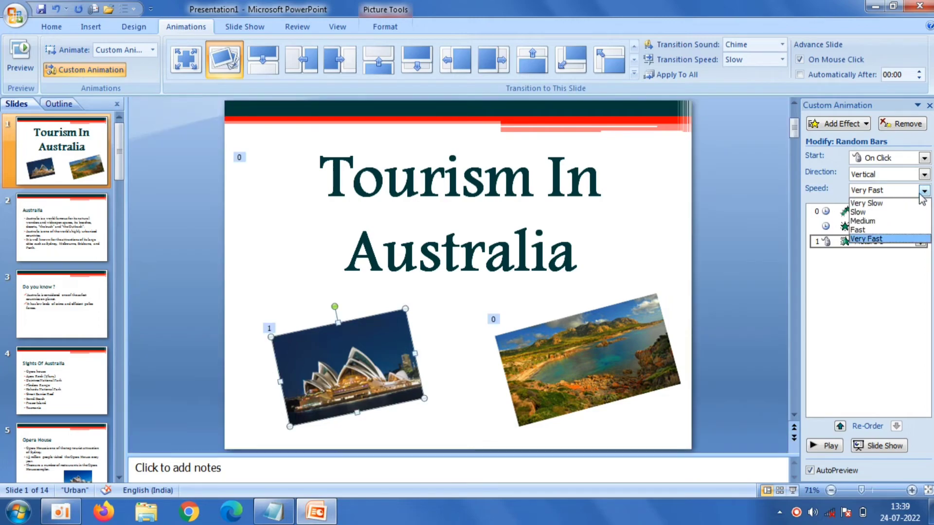
click(917, 203)
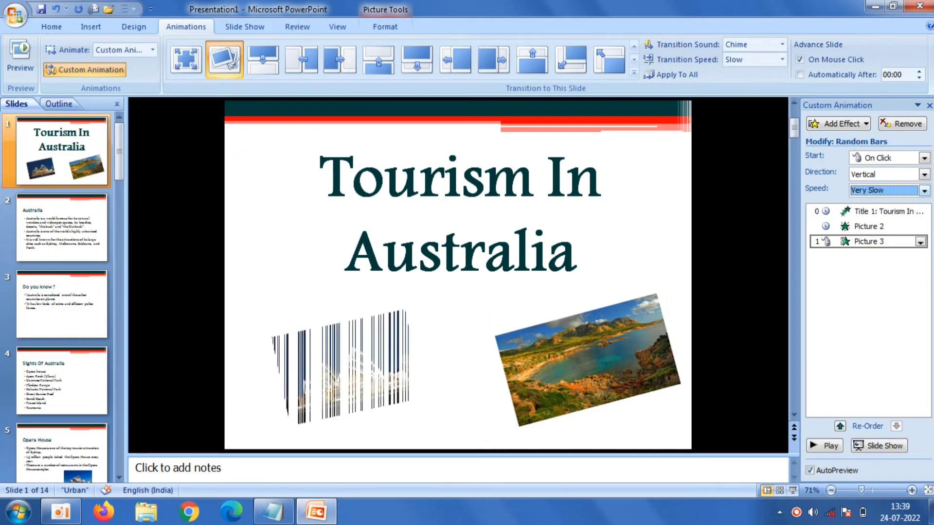
click(924, 158)
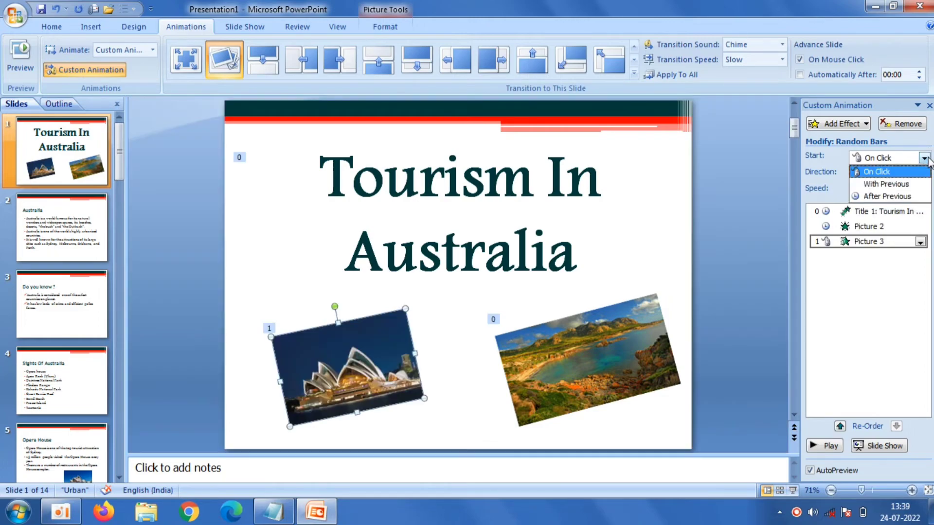
click(886, 196)
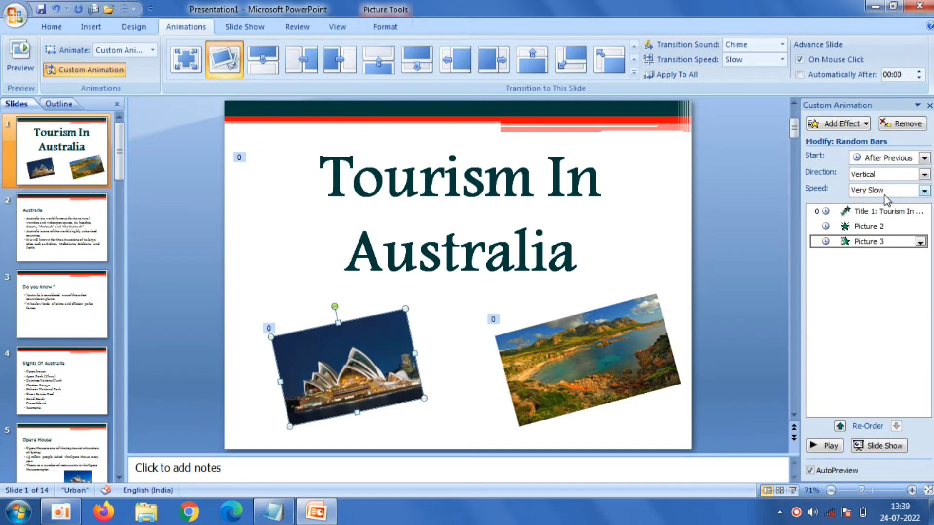
click(736, 208)
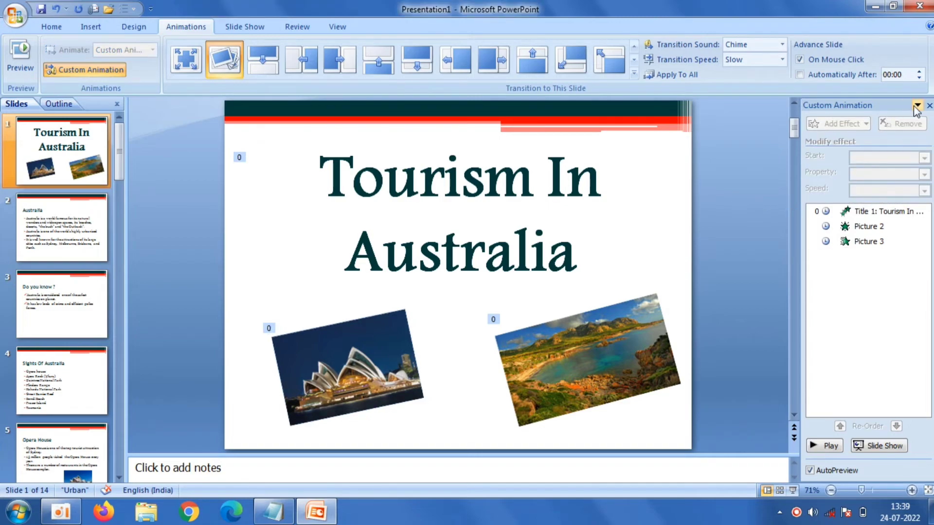
- Close the Custom Animation pane and play the slide show from the start through Ayers Rock, Daintree and Flinders Range
click(929, 105)
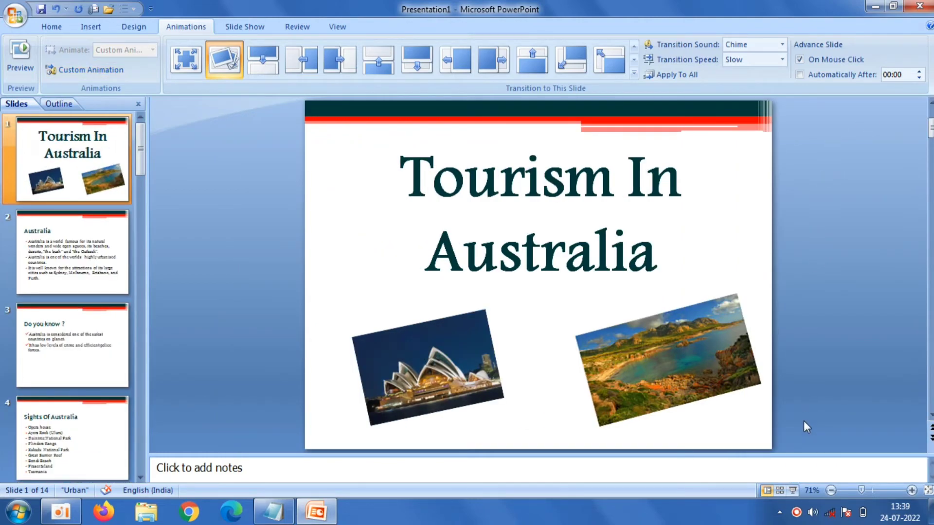
click(792, 490)
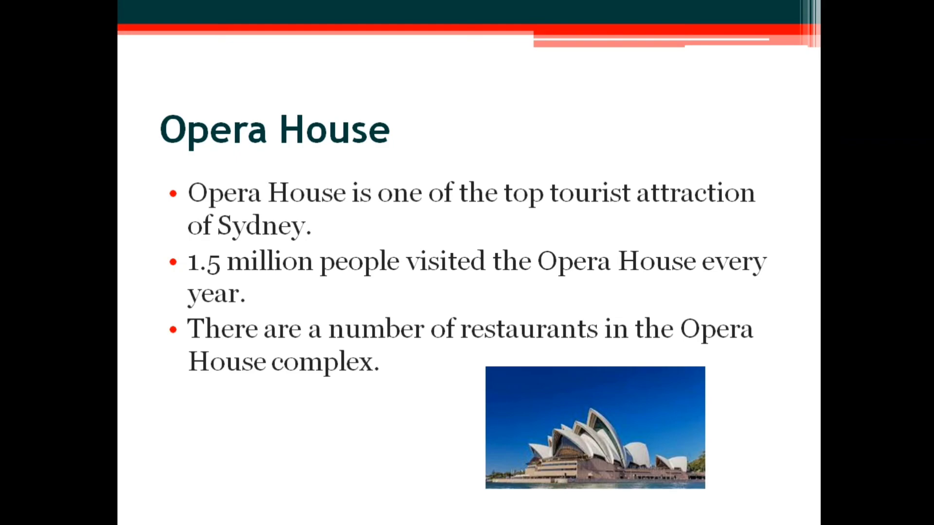
key(Right)
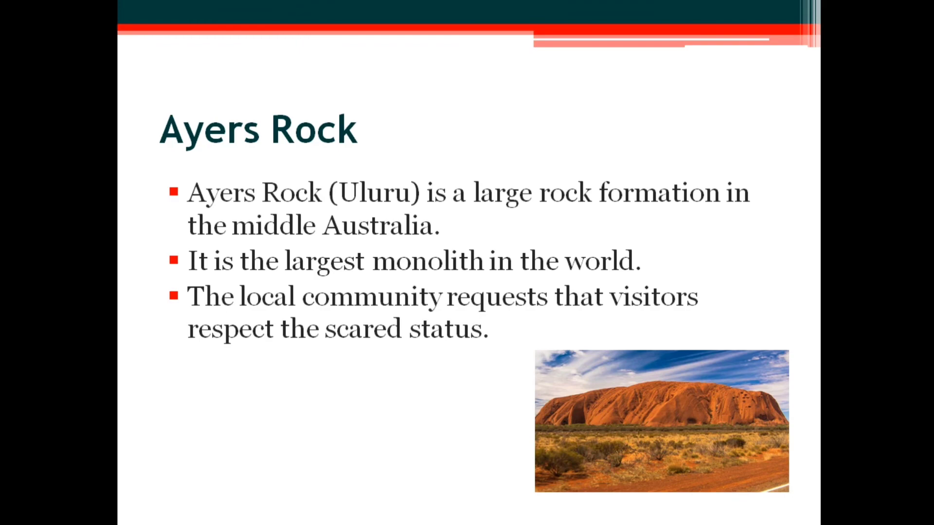
key(Right)
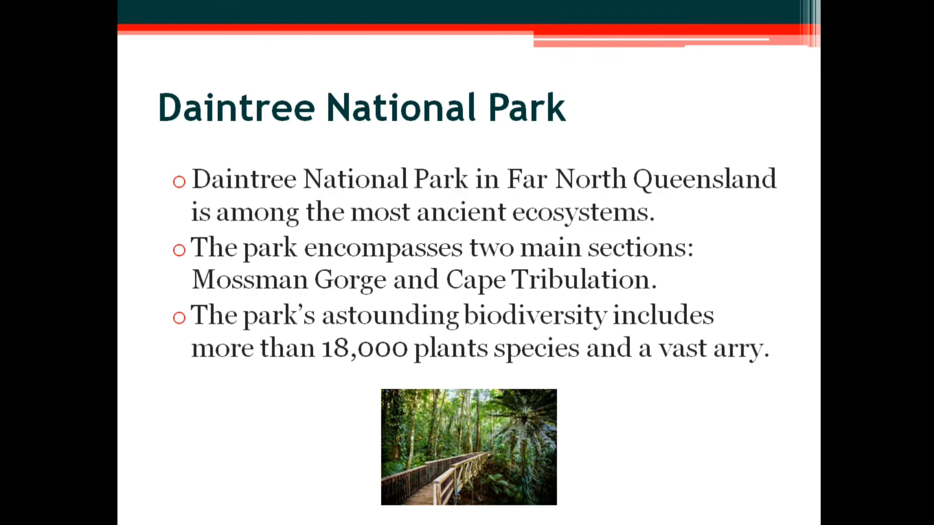
key(Right)
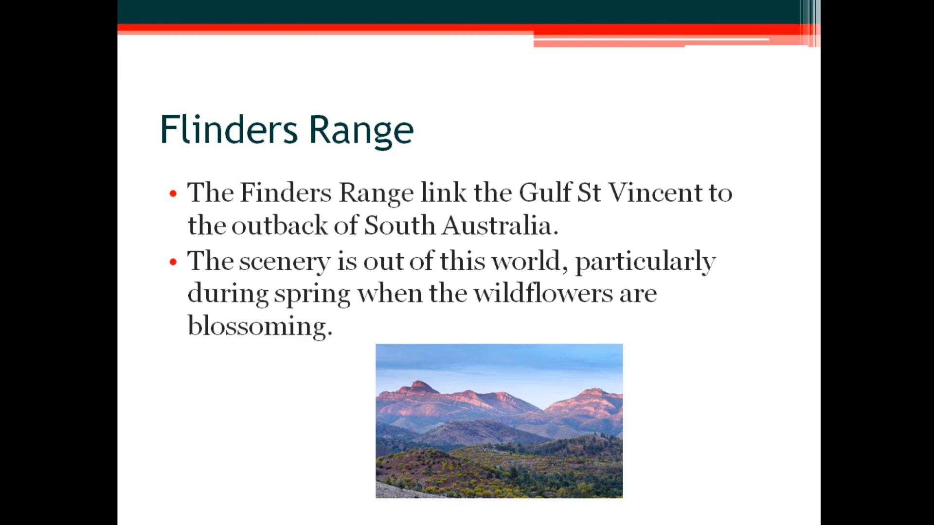
- Continue through Kakadu, Great Barrier Reef, Bondi Beach, Fraser Island and Tasmania to Thank You, then exit
key(Right)
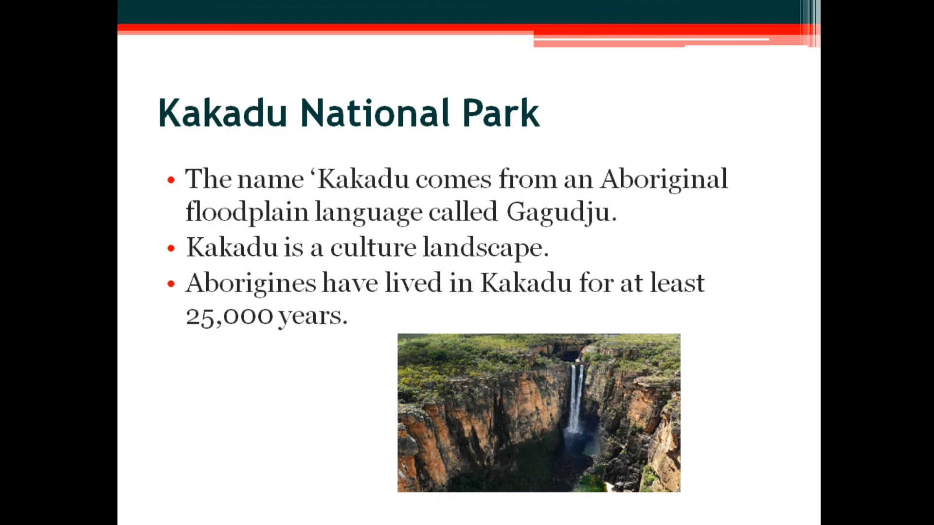
key(Right)
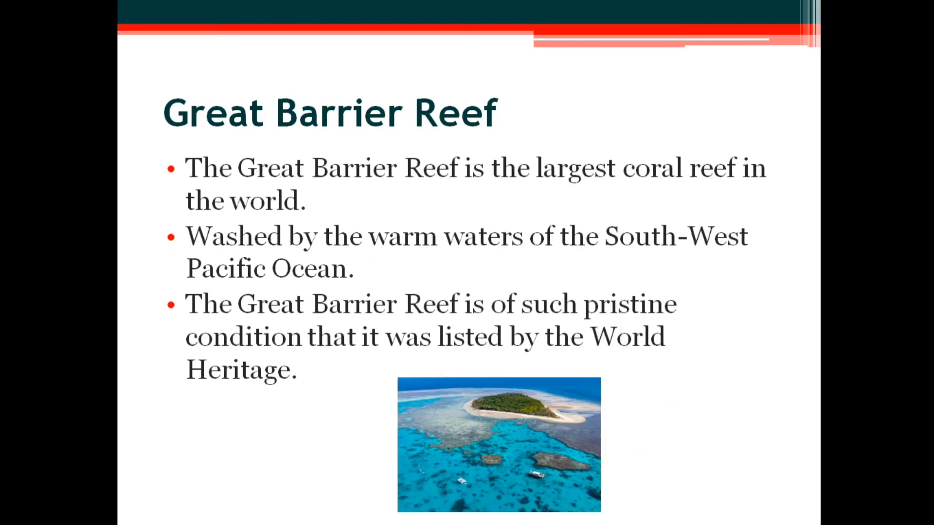
key(Right)
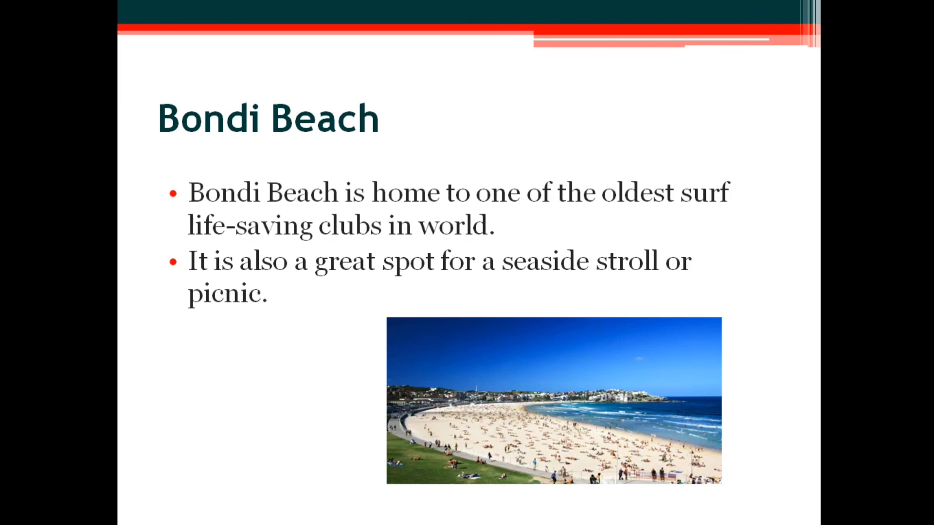
key(Right)
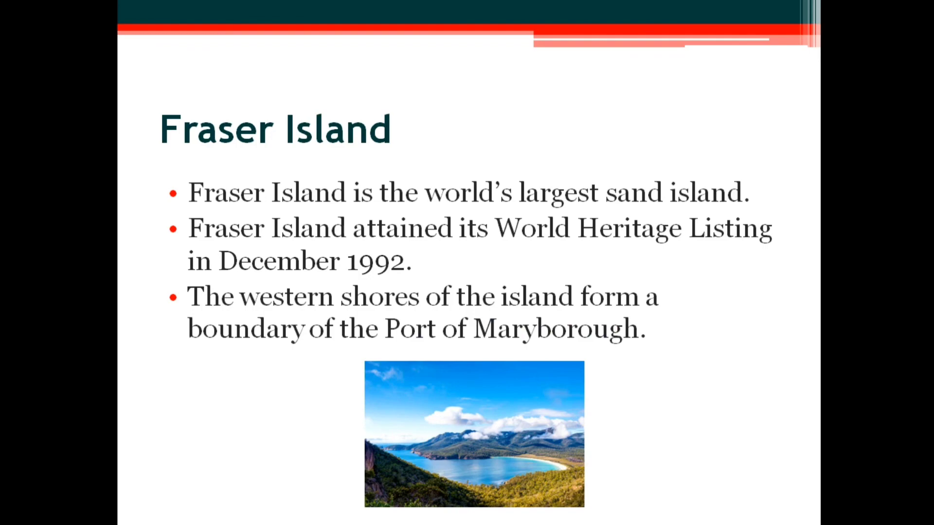
key(Right)
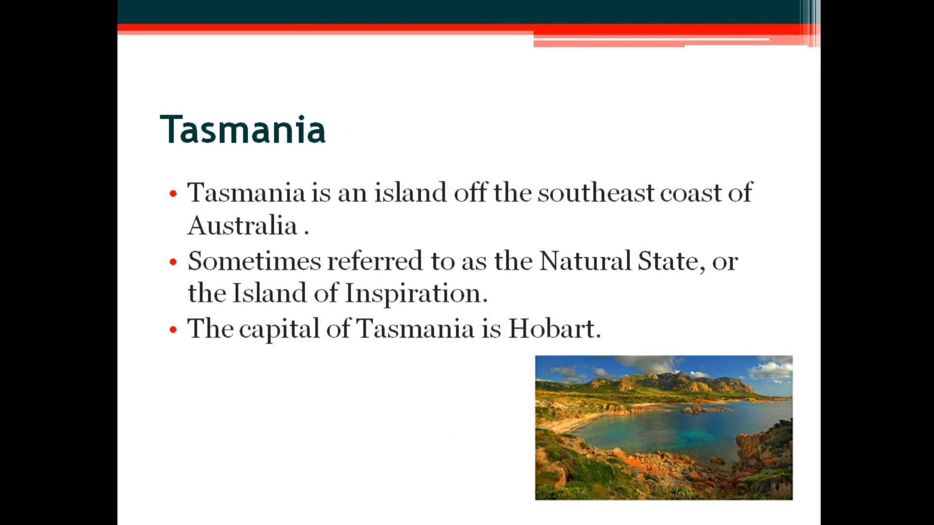
key(Right)
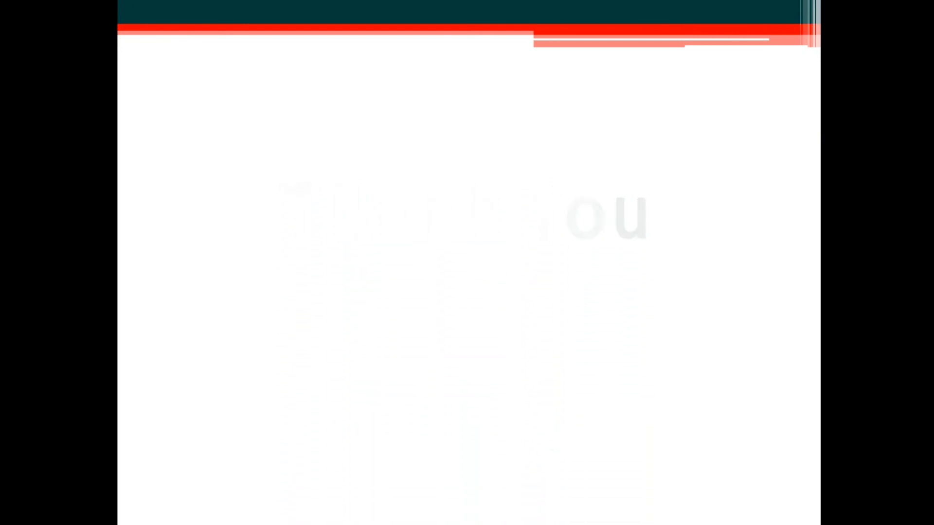
click(791, 486)
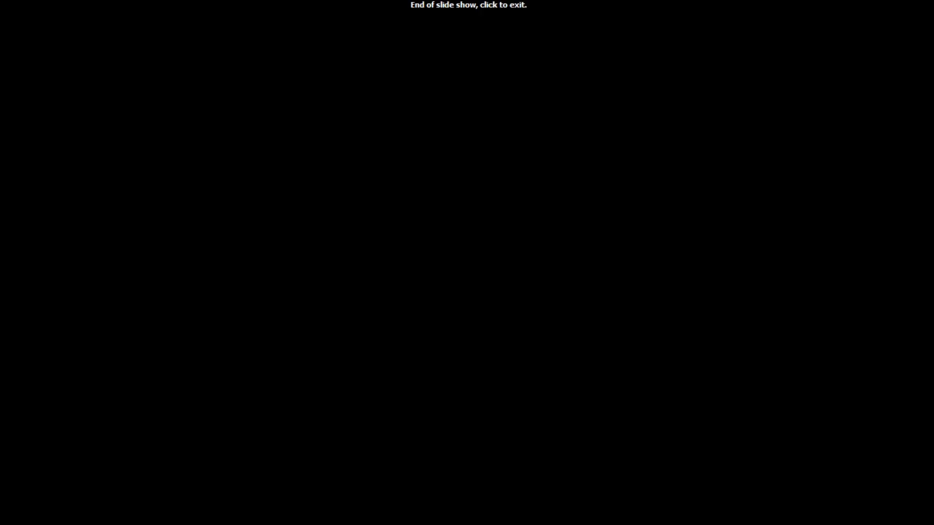
click(792, 486)
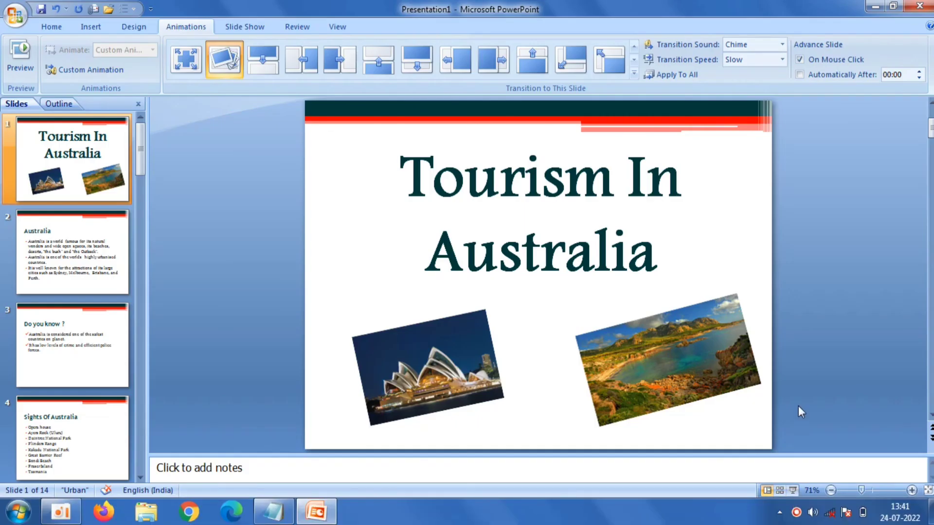